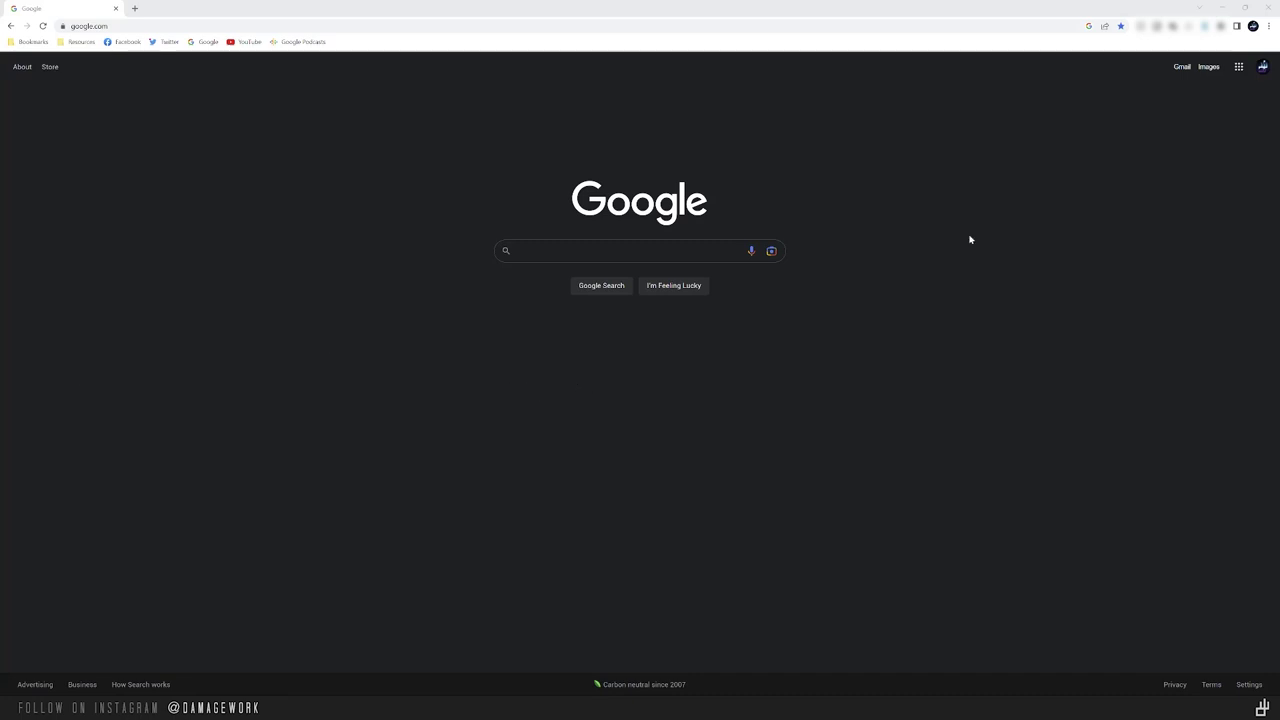
Step: Search Google Images for 'man jumping'
left_click(1208, 67)
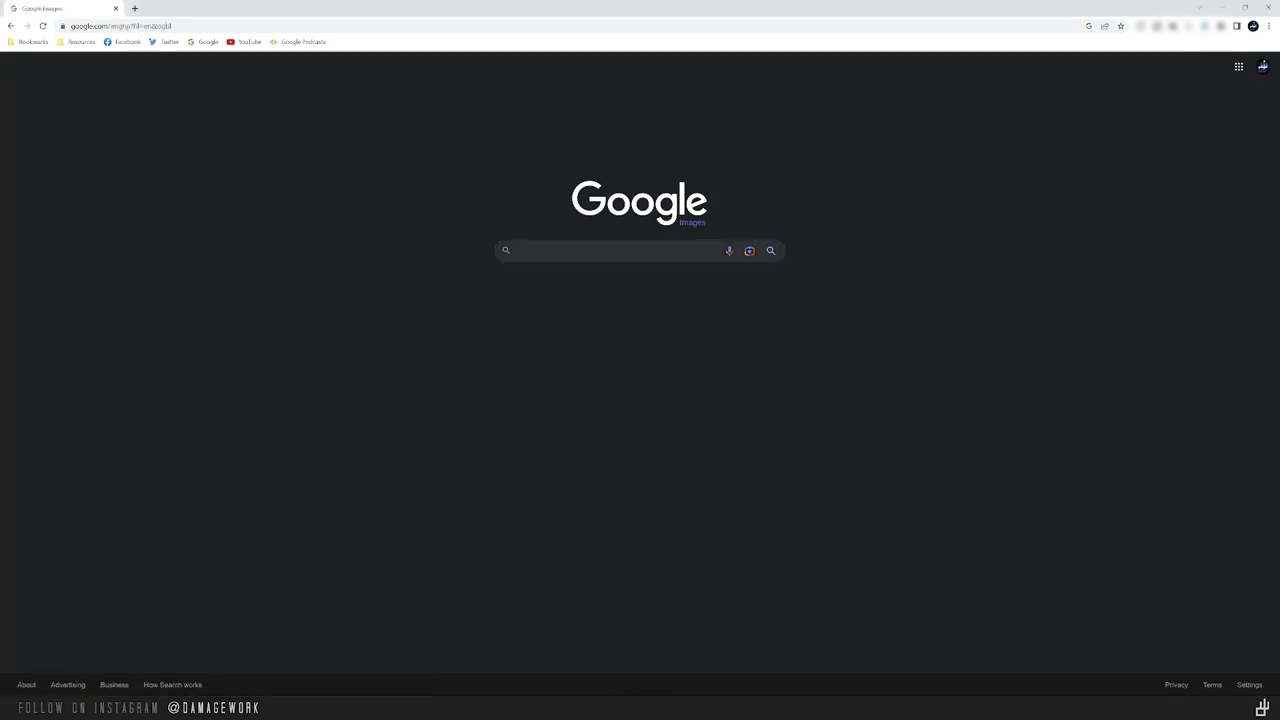
type("man jumping")
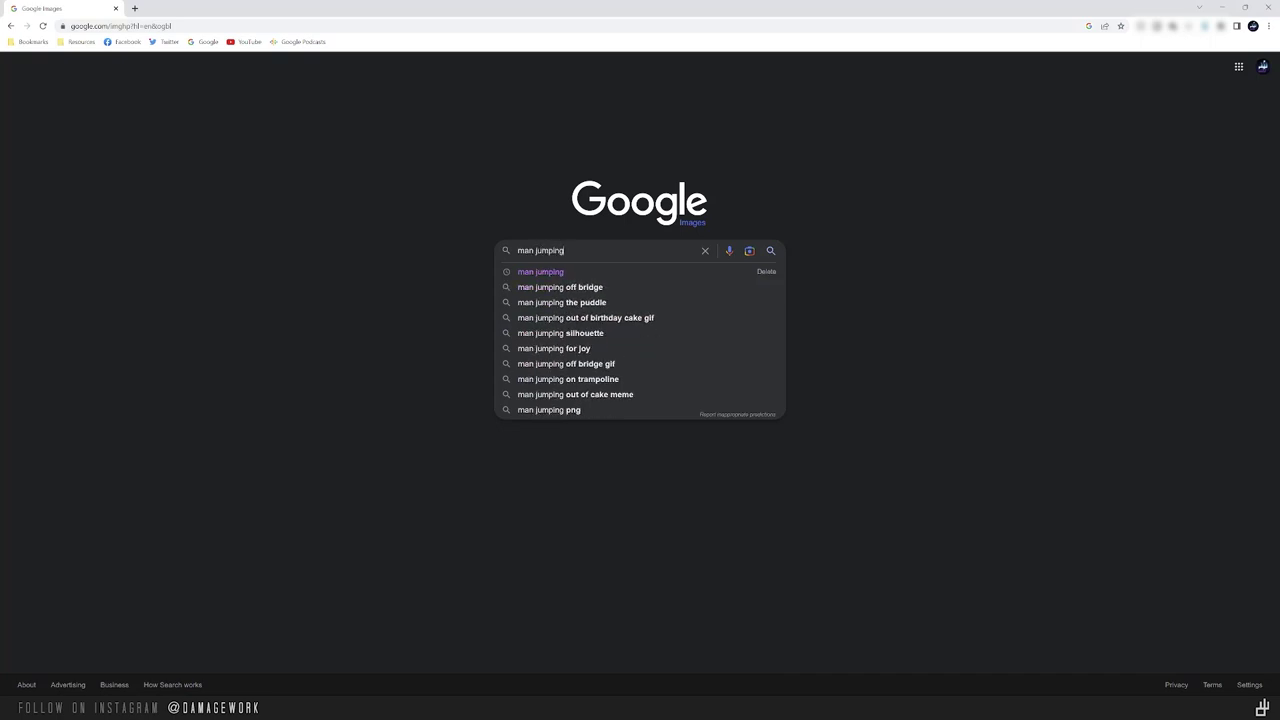
key("Return")
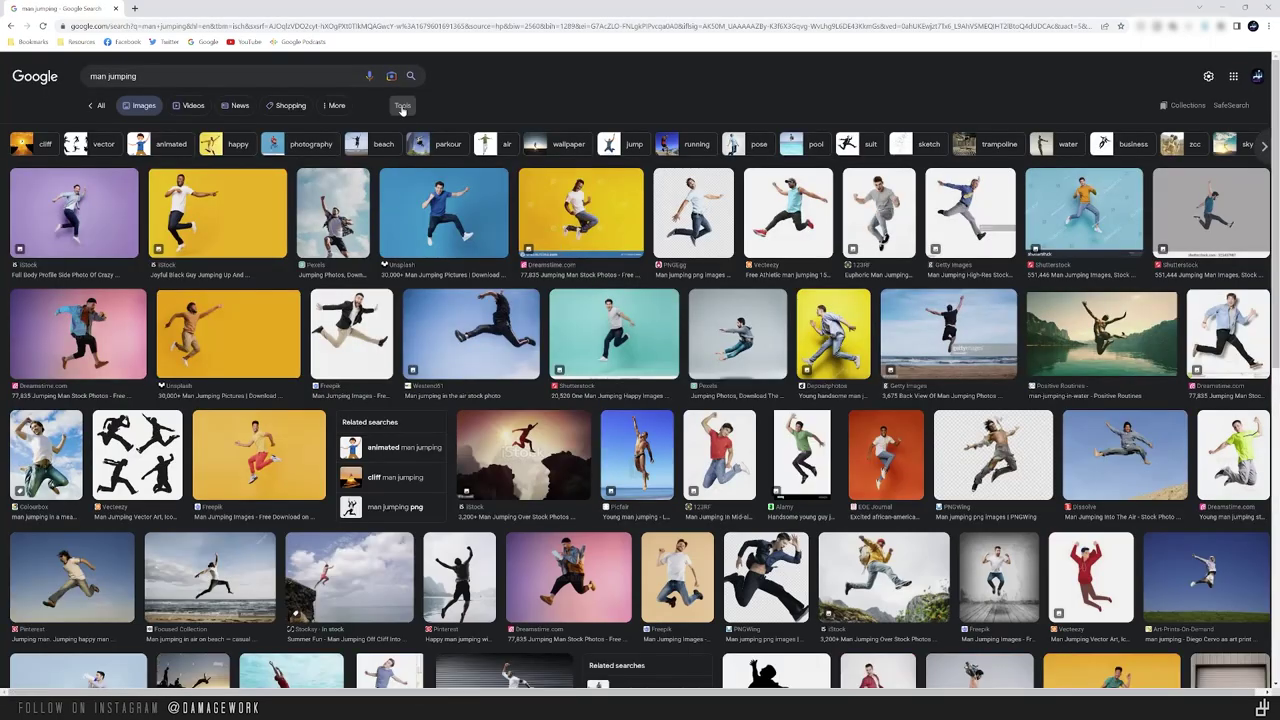
Step: Filter the 'man jumping' image results to Large size only
left_click(401, 108)
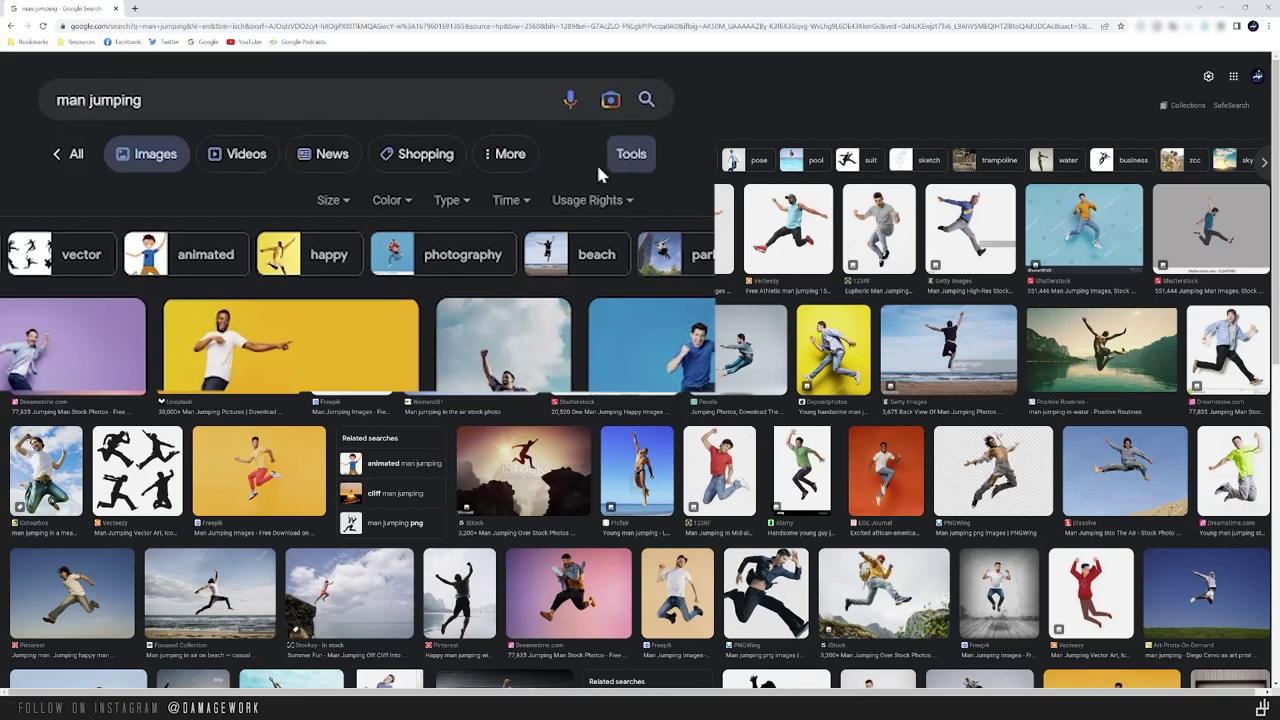
left_click(333, 201)
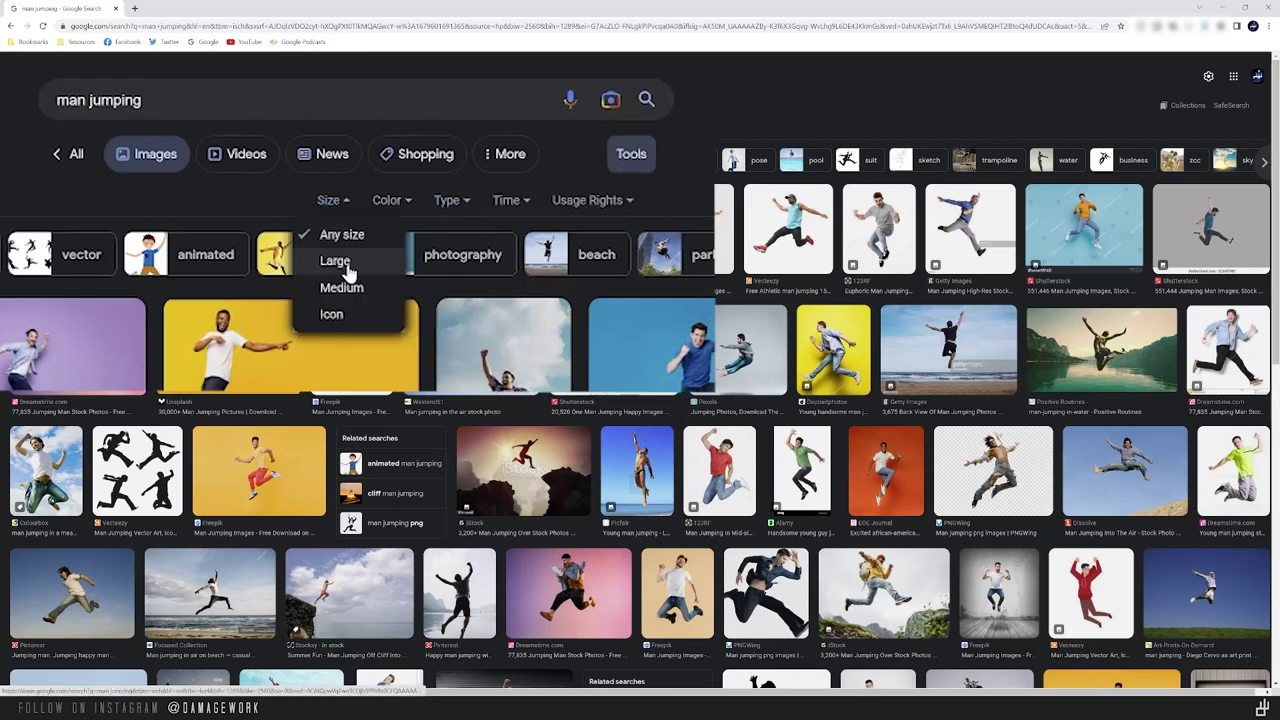
left_click(346, 268)
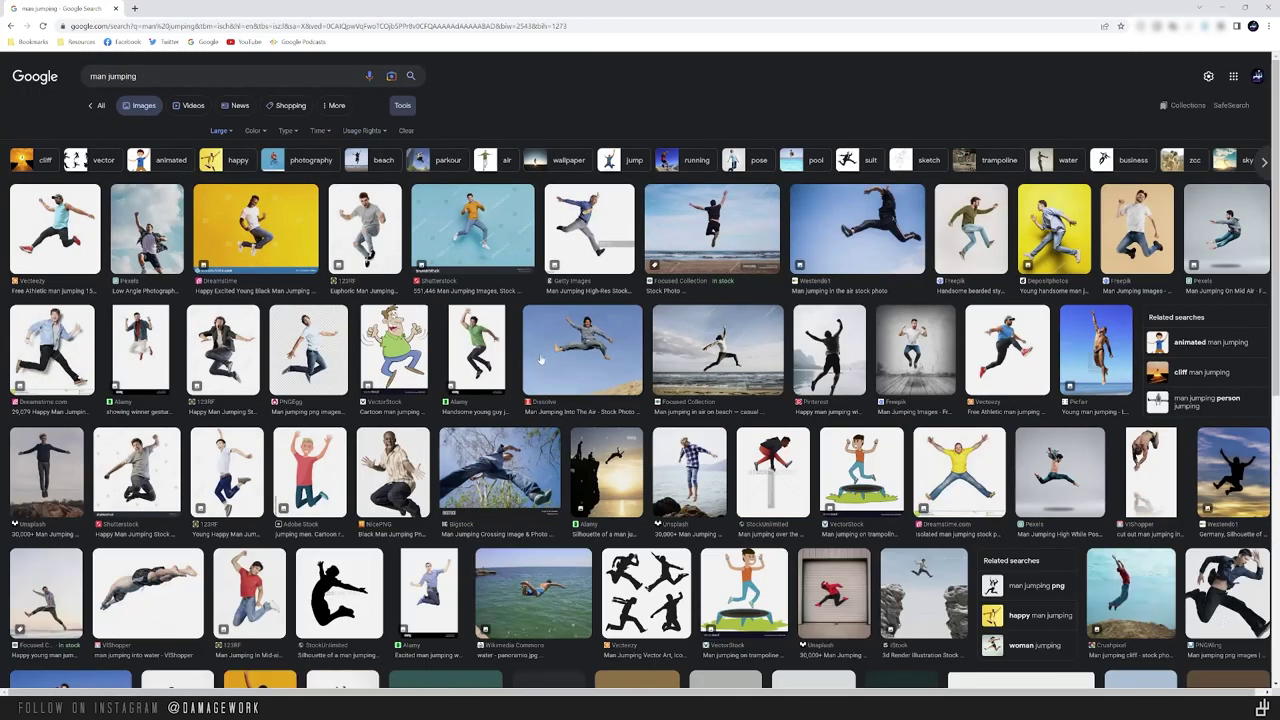
scroll(508, 368, "down", 6)
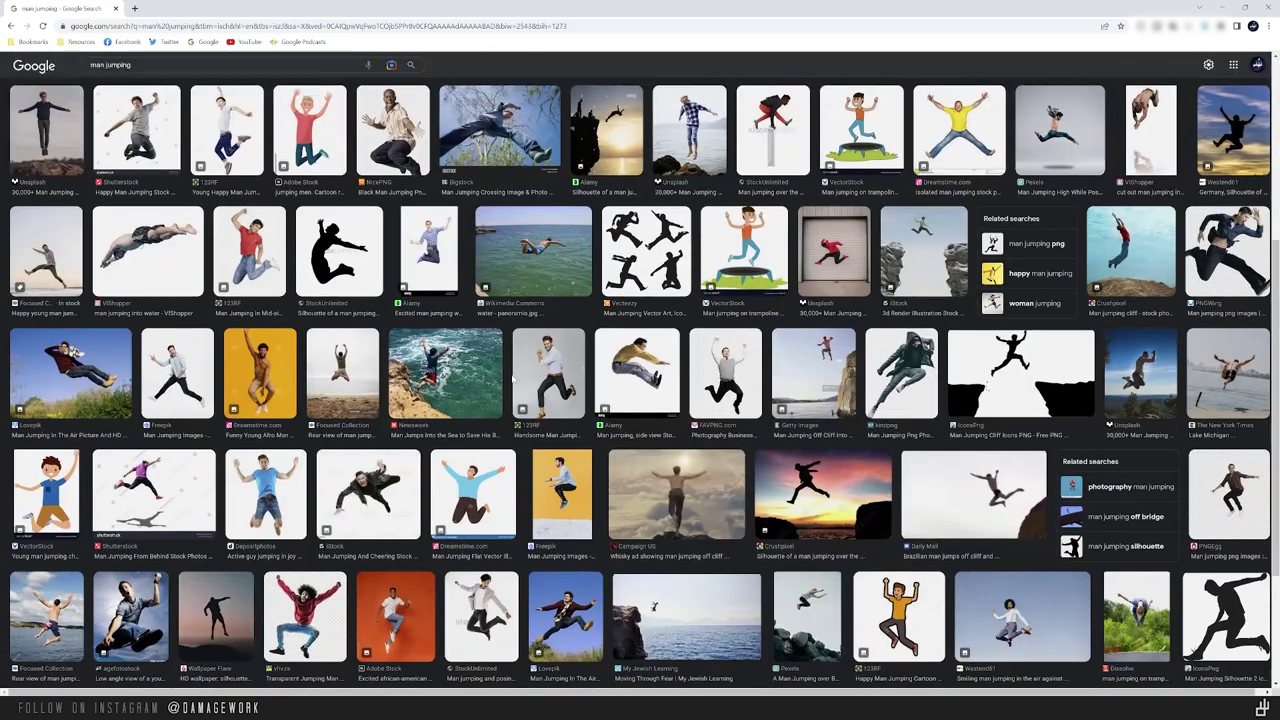
scroll(510, 375, "up", 5)
scroll(512, 378, "up", 1)
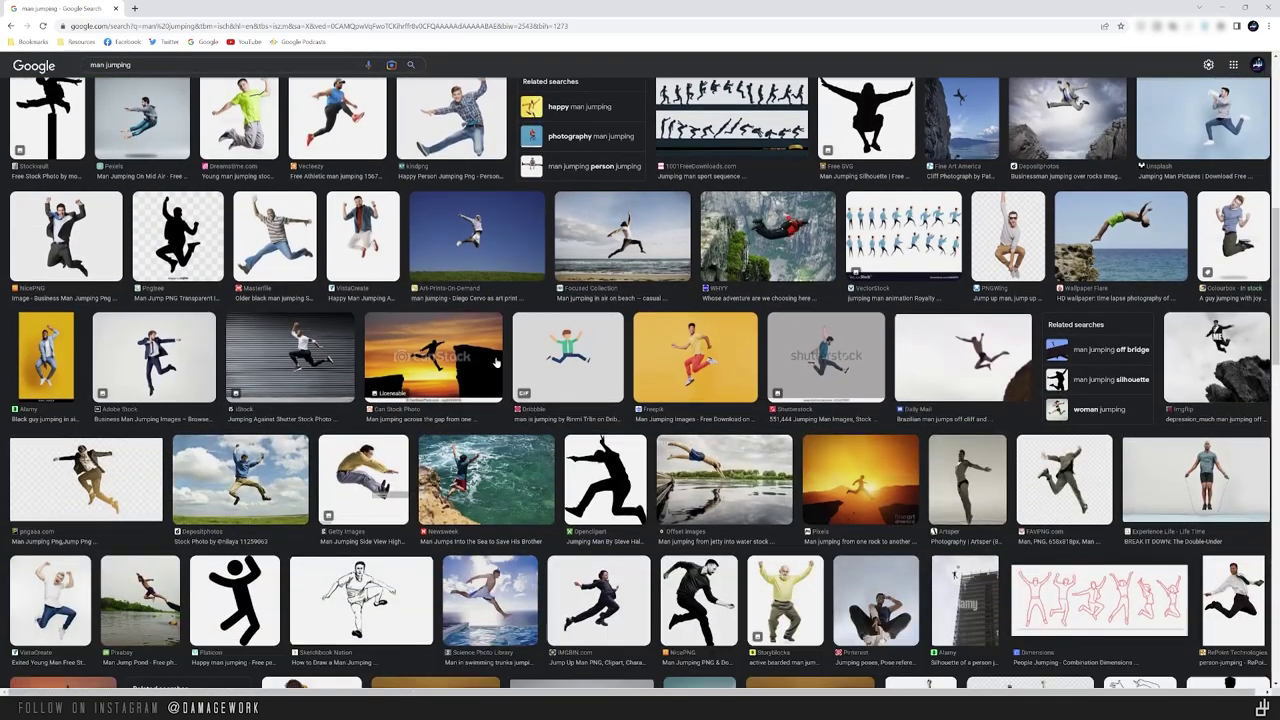
Step: Zoom into the jumping businessman photo in Photos, then drop it into Google Lens
left_click(158, 348)
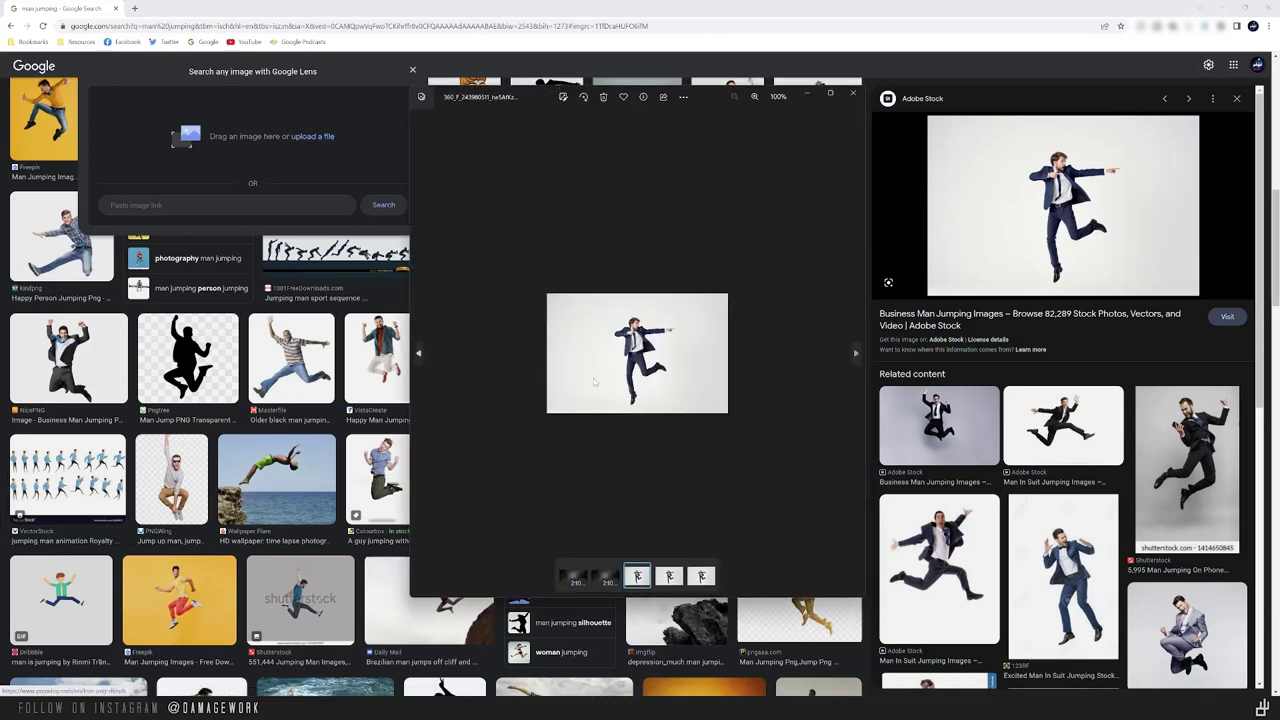
scroll(593, 381, "up", 5)
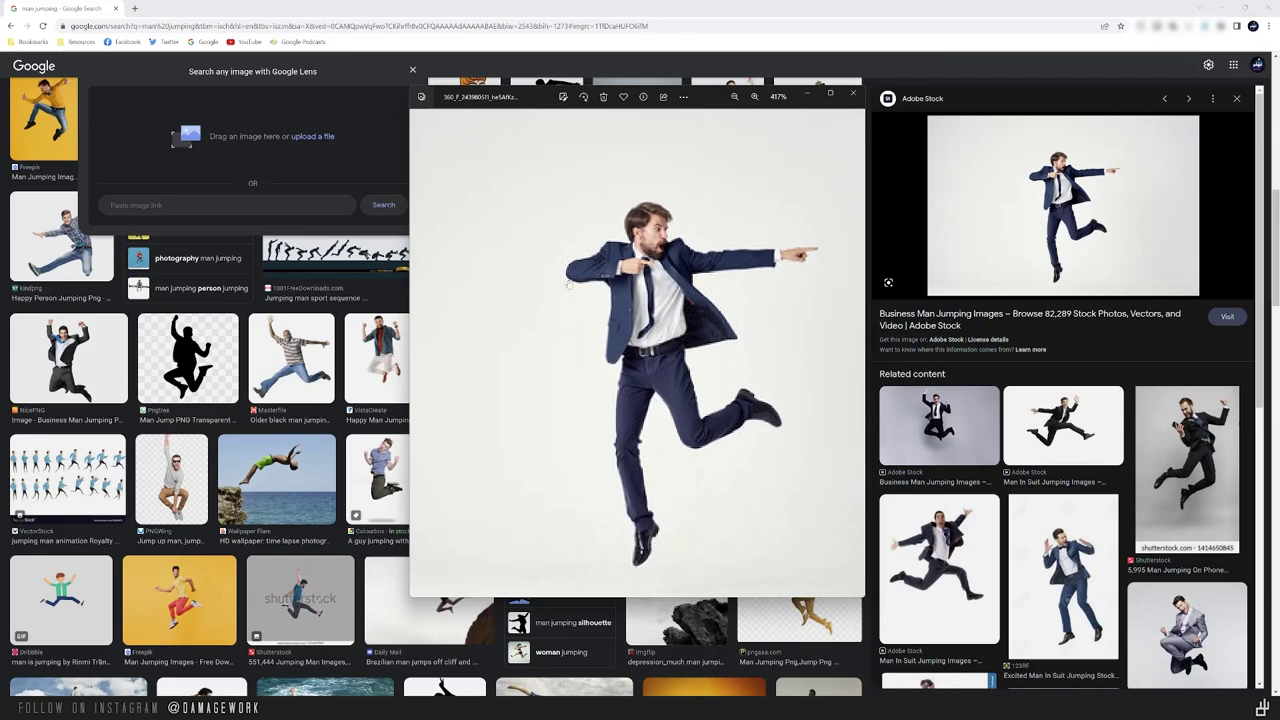
left_click(852, 93)
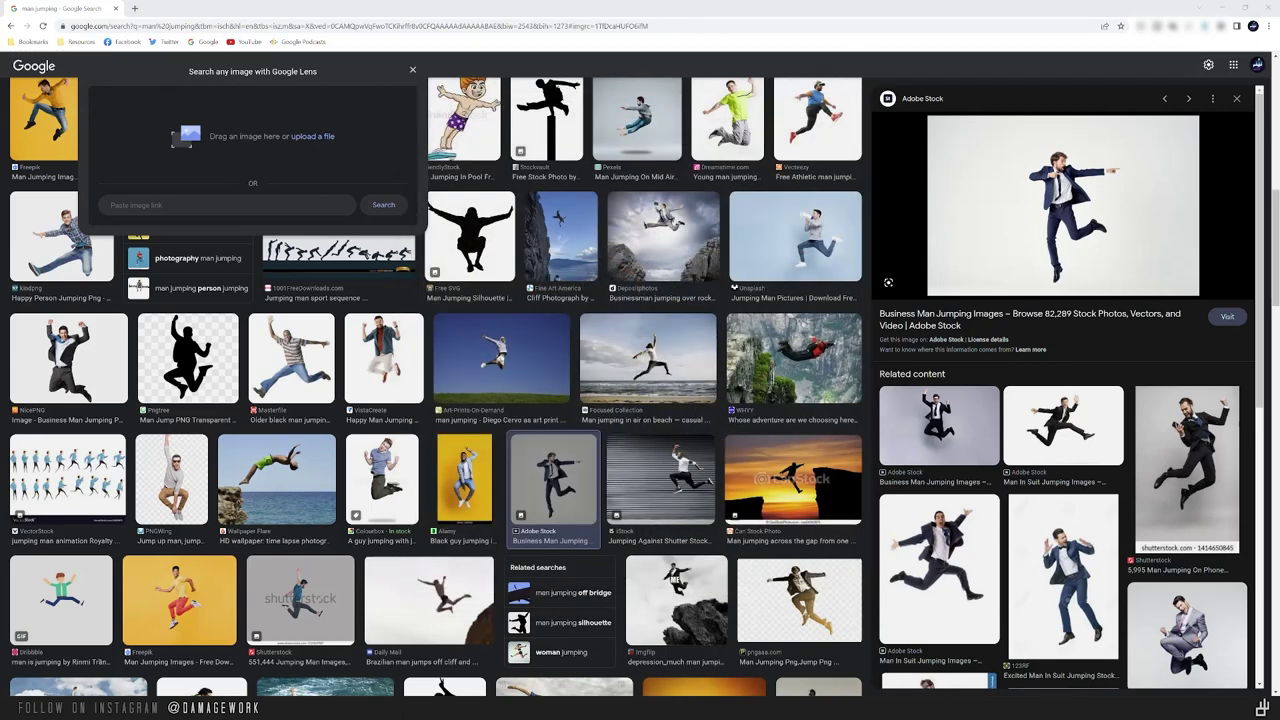
left_click_drag(228, 421, 322, 180)
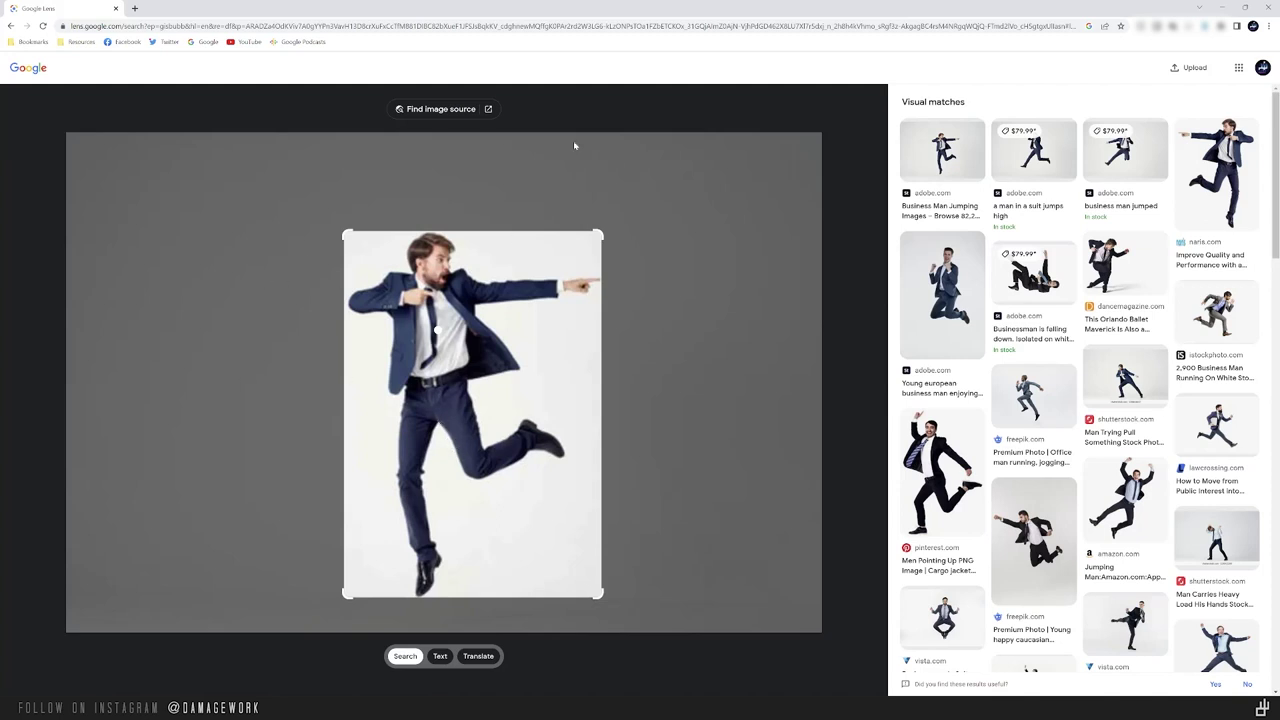
Step: Expand the Lens selection to the full photo and find its image source
left_click_drag(345, 234, 68, 134)
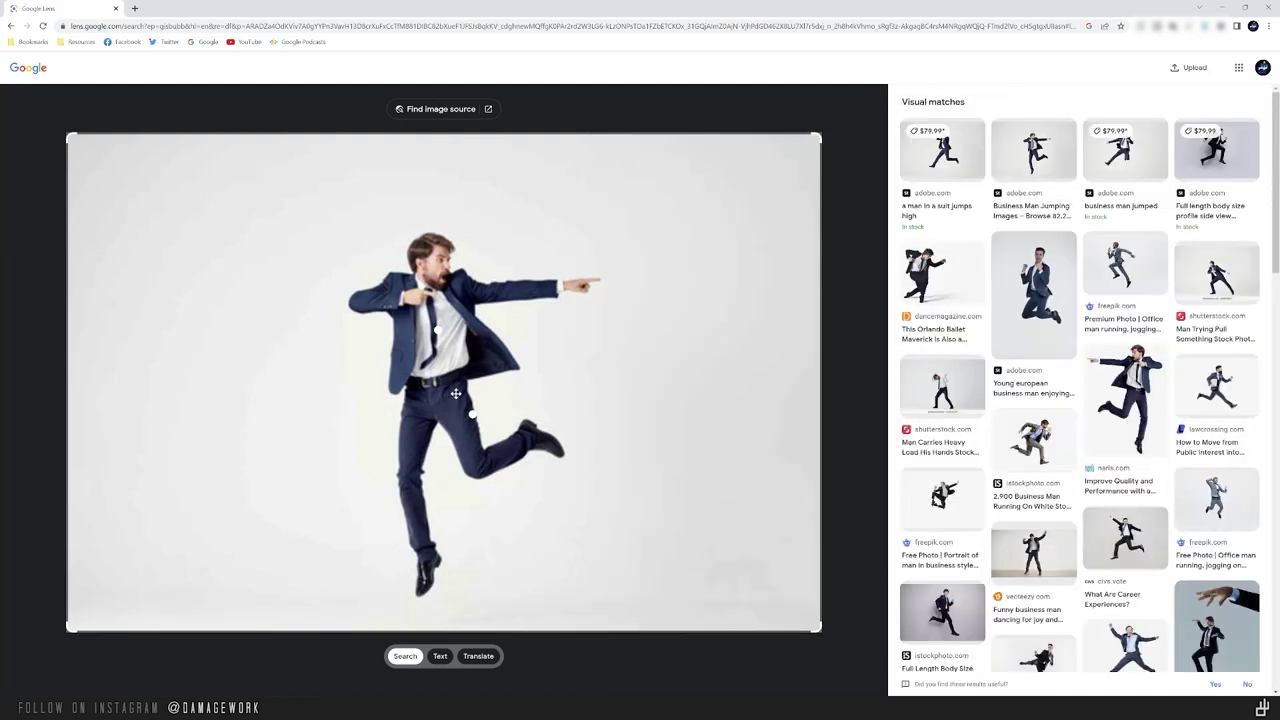
left_click(439, 111)
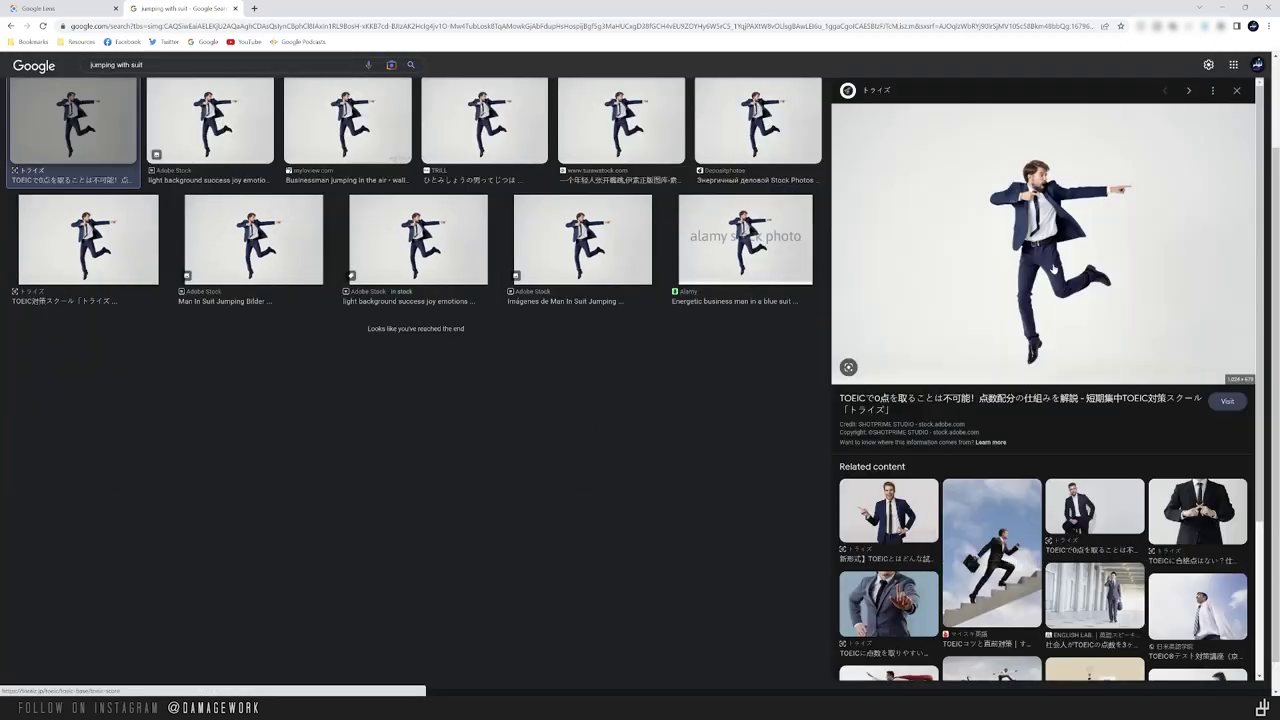
Step: Save the 1024 × 679 jumping photo to the desktop and zoom into it in Photos
left_click_drag(1040, 265, 0, 560)
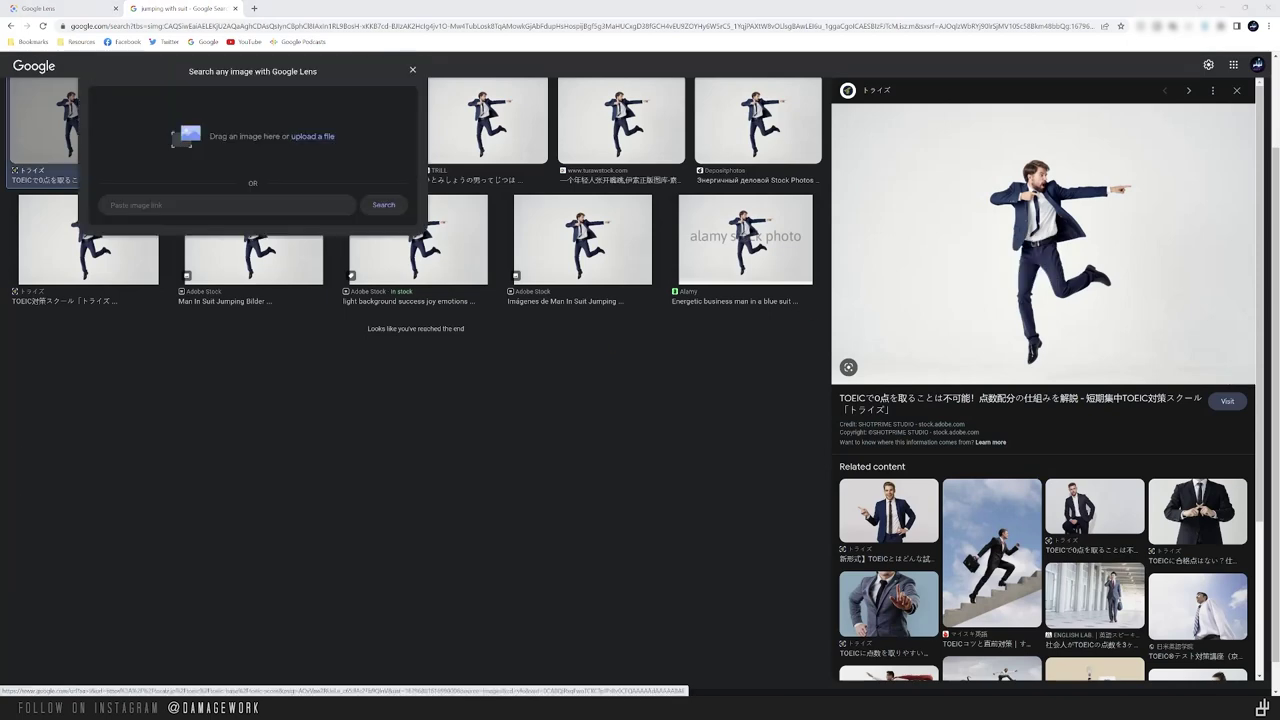
scroll(637, 350, "up", 5)
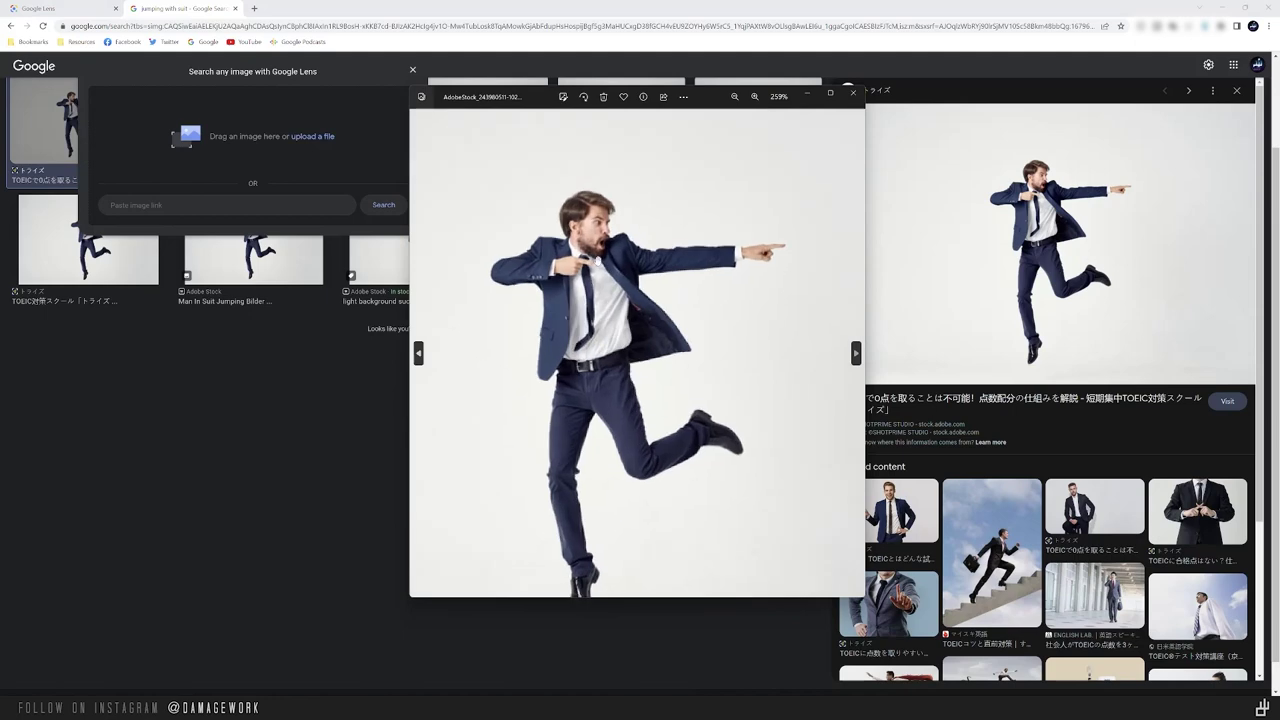
scroll(567, 242, "up", 2)
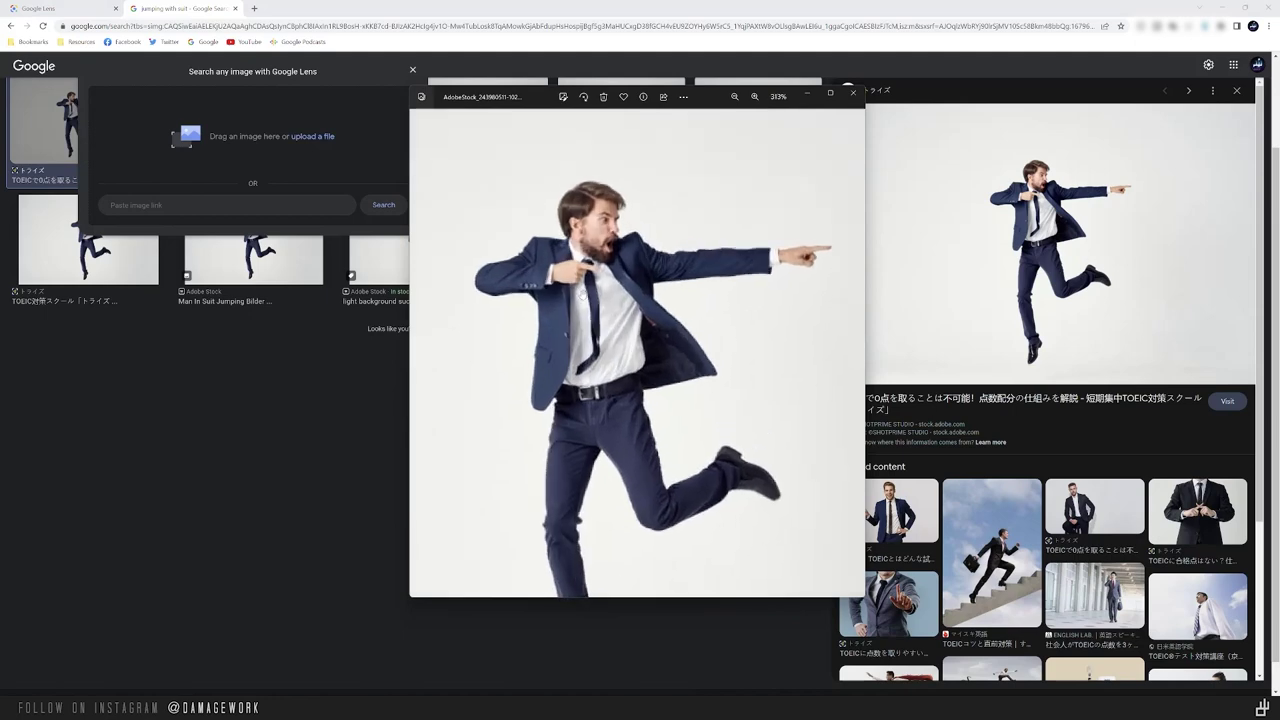
left_click(853, 92)
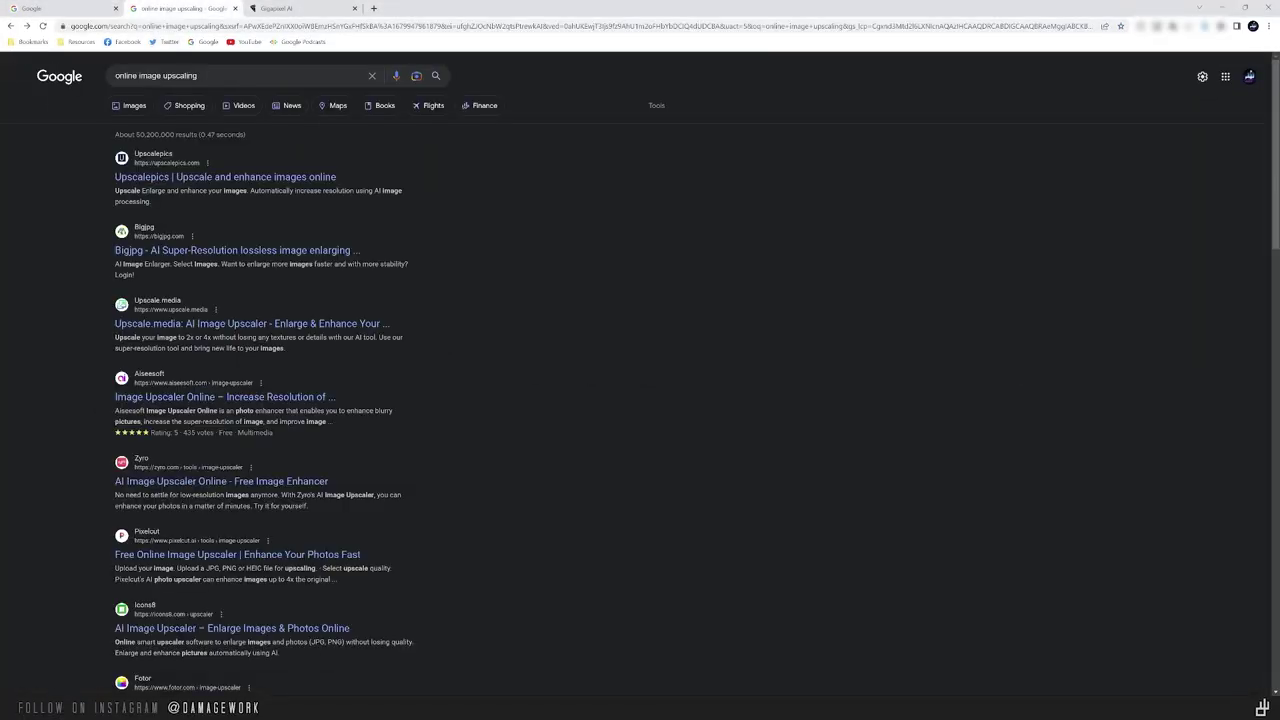
Step: Review the 'online image upscaling' results, then go to the Gigapixel AI page
scroll(255, 212, "down", 5)
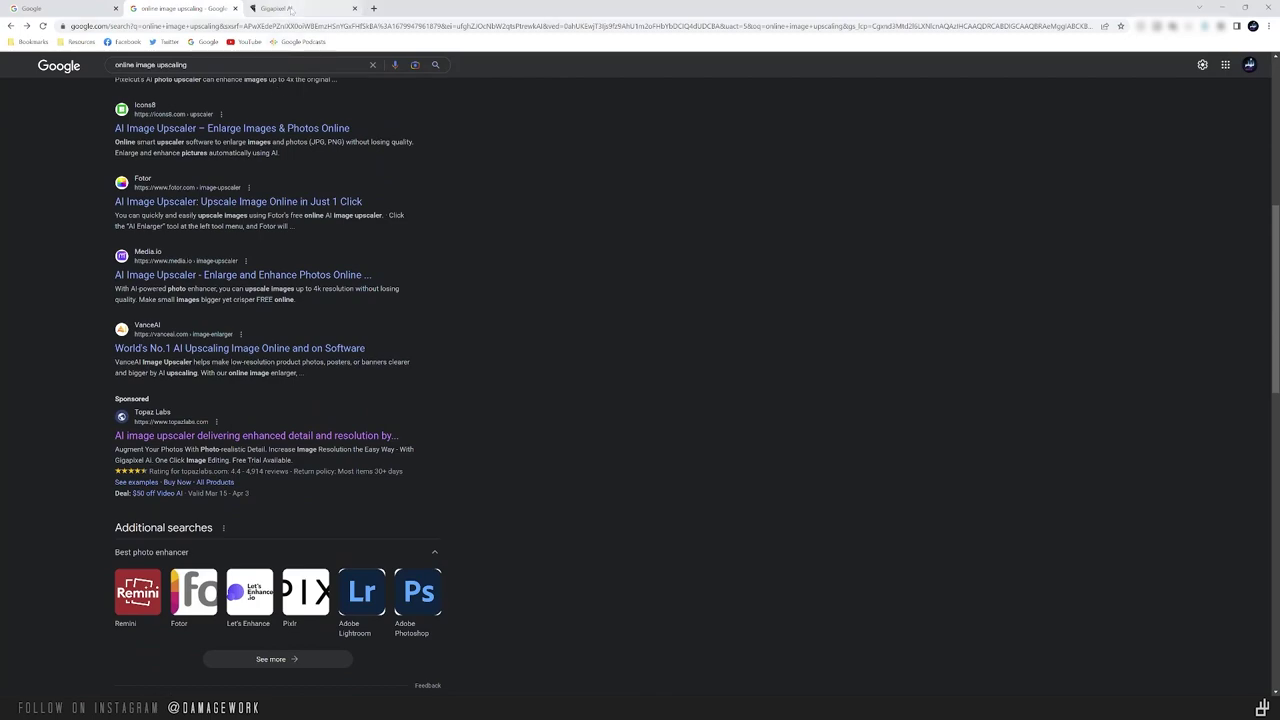
scroll(271, 92, "up", 5)
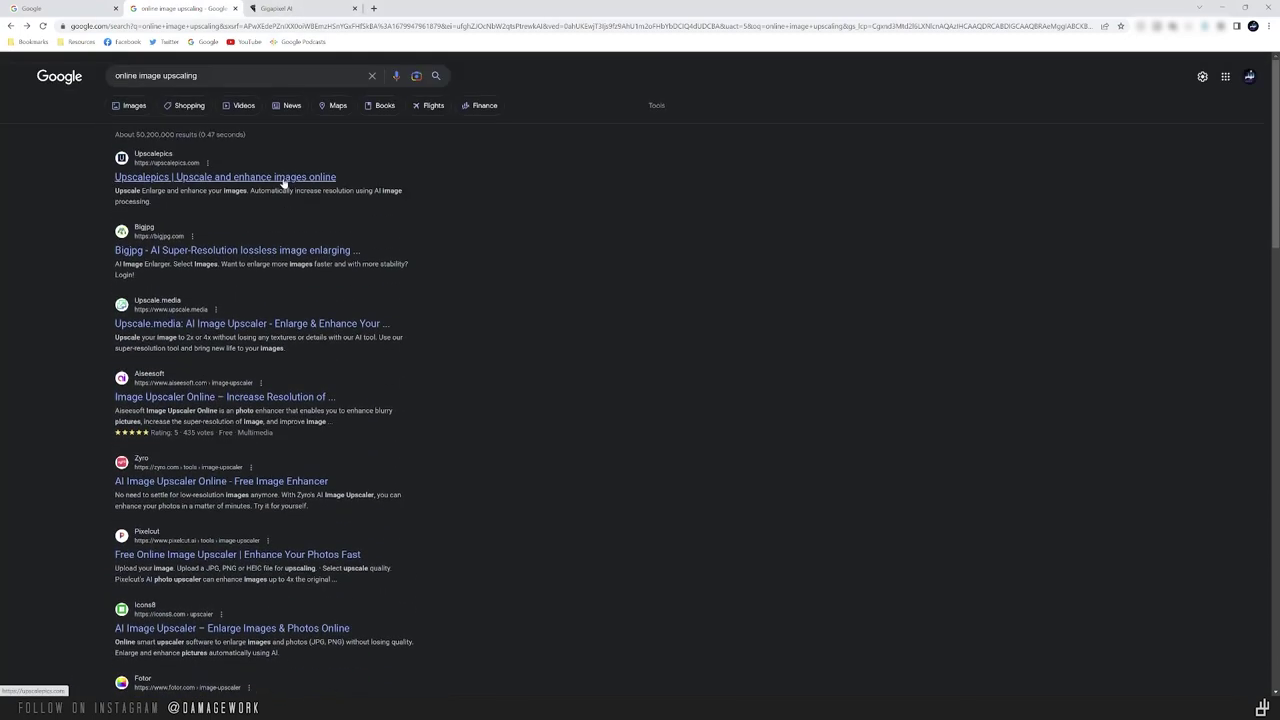
left_click(288, 10)
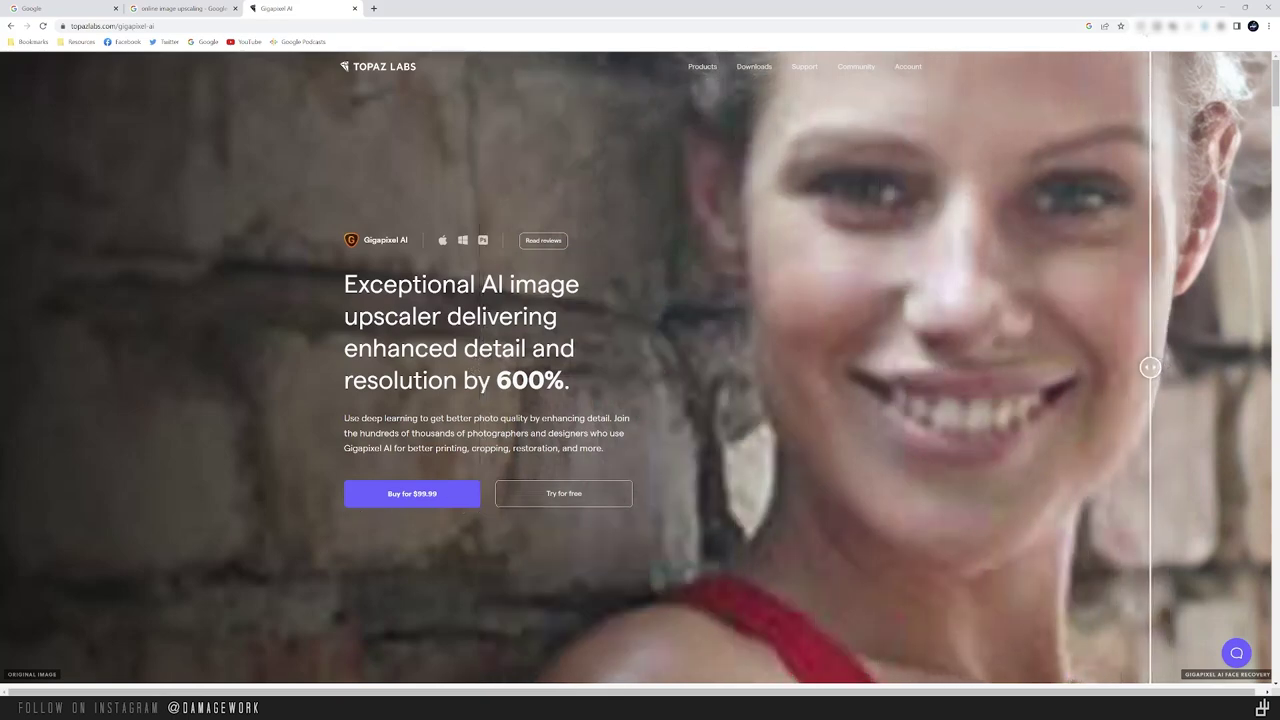
Step: Dismiss the Honey deals popup on the Topaz Labs page
left_click(1141, 26)
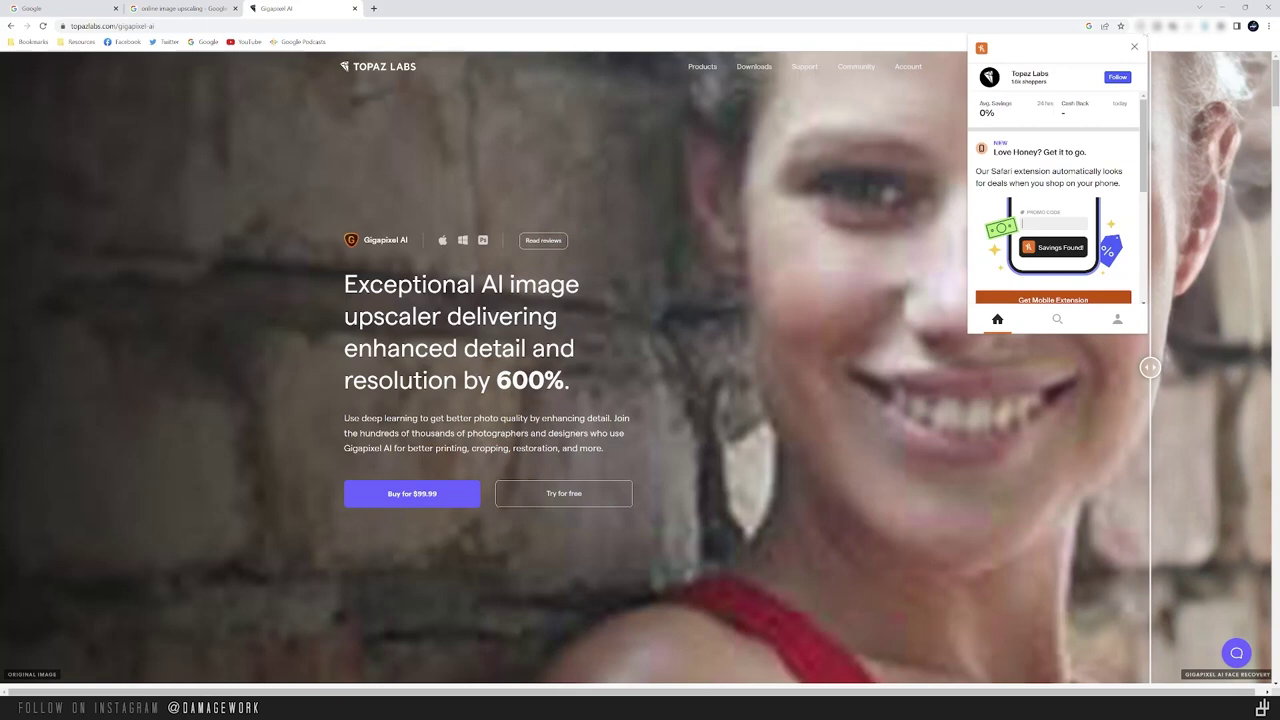
left_click(1150, 367)
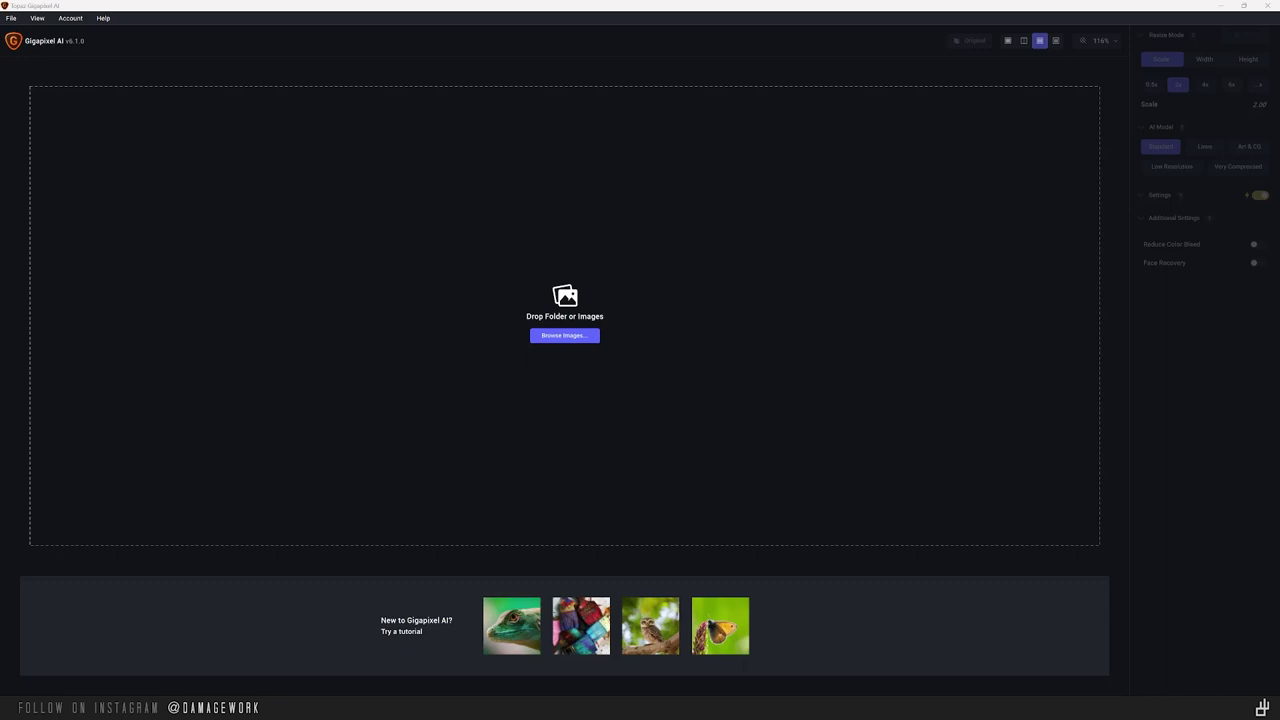
Step: Load the businessman JPG into Gigapixel AI and zoom into the 2x 2048×1358 preview
left_click_drag(104, 293, 648, 362)
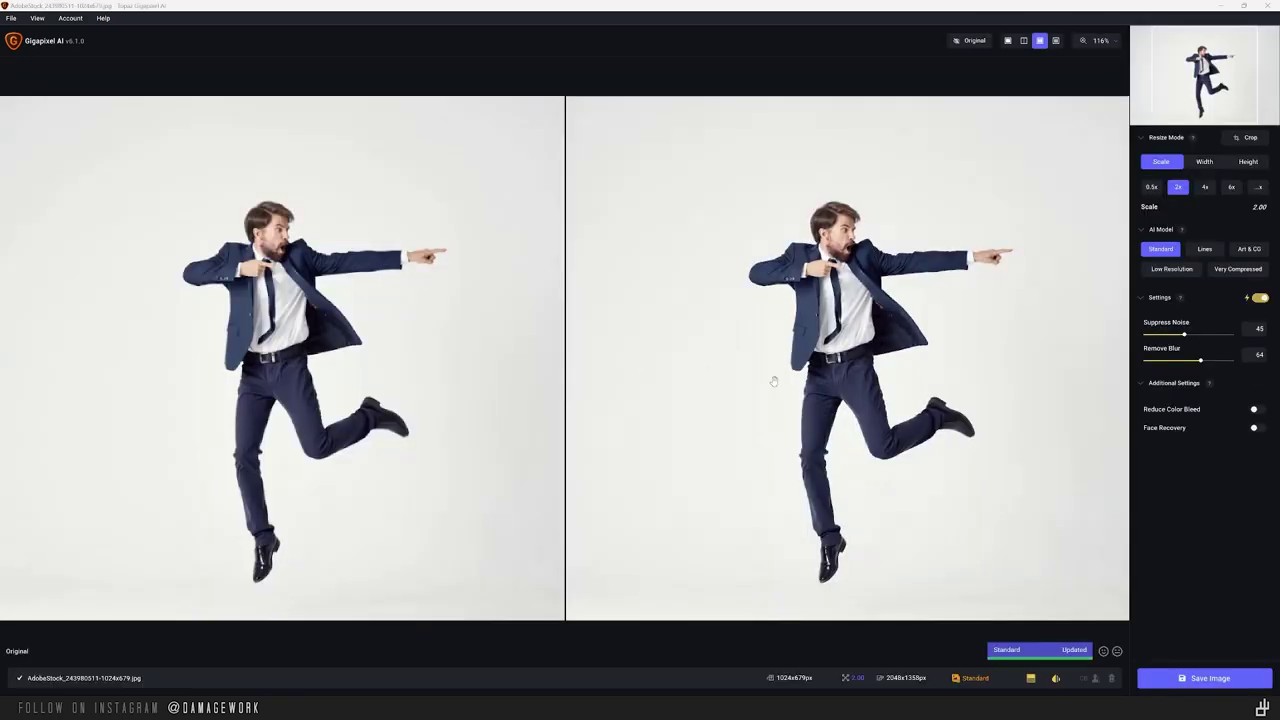
scroll(901, 216, "up", 5)
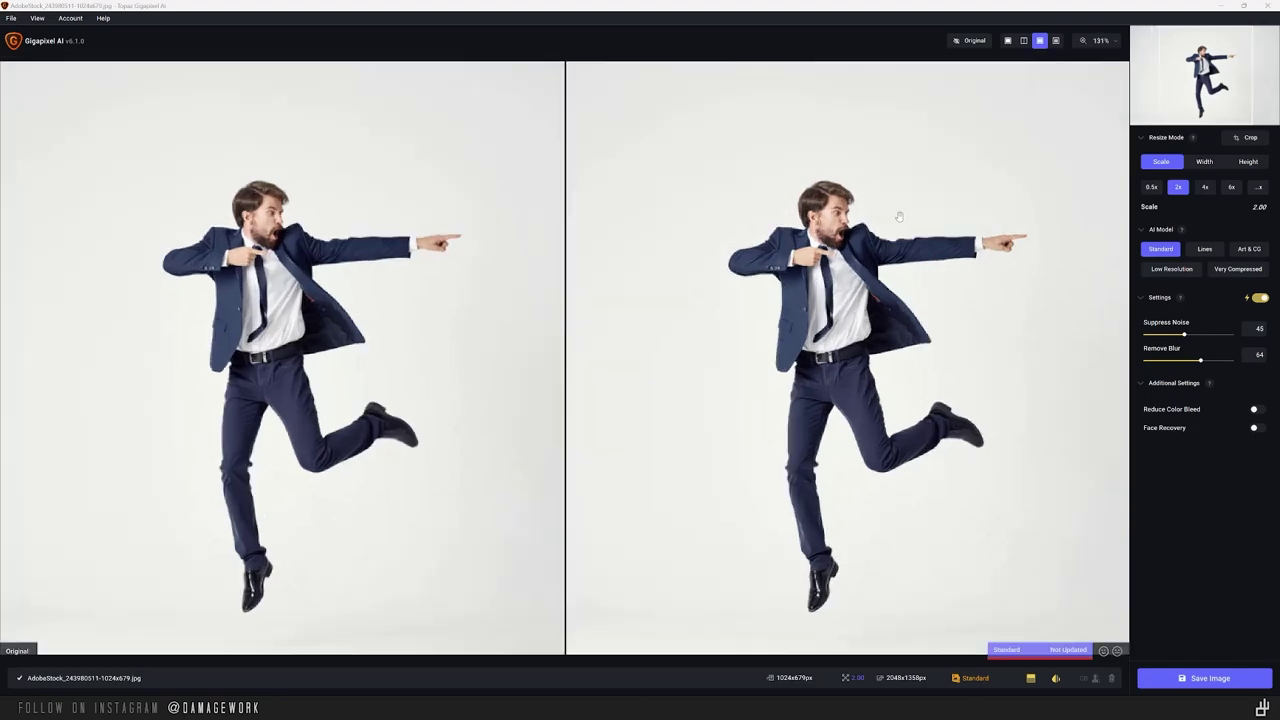
scroll(868, 238, "up", 5)
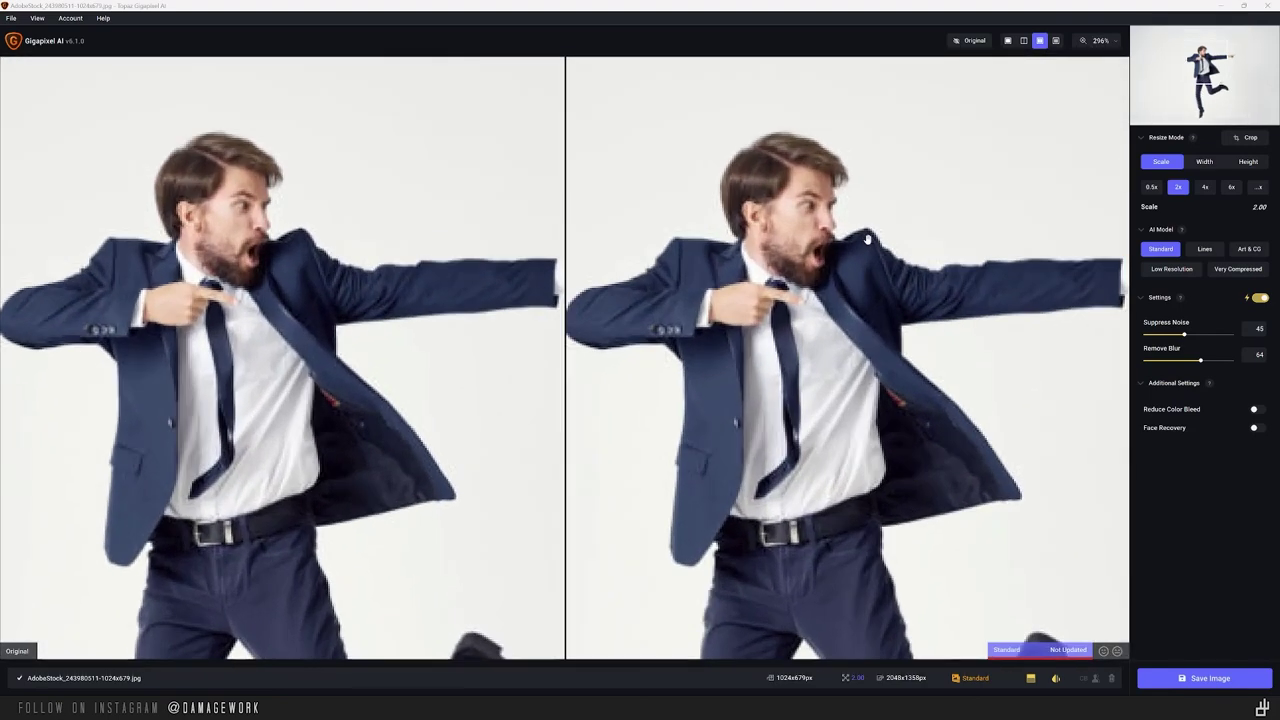
scroll(800, 228, "up", 1)
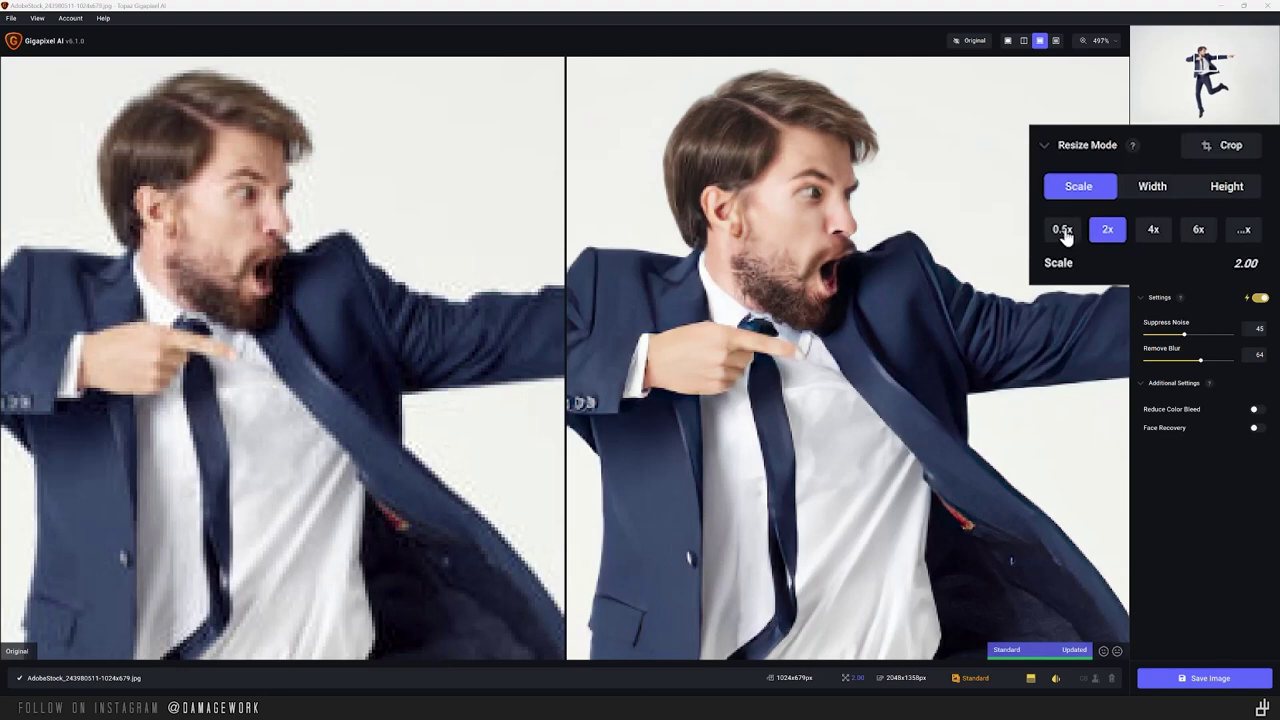
Step: Try the 0.5x, 2x, 4x and 6x upscale presets in Gigapixel AI
left_click(1153, 189)
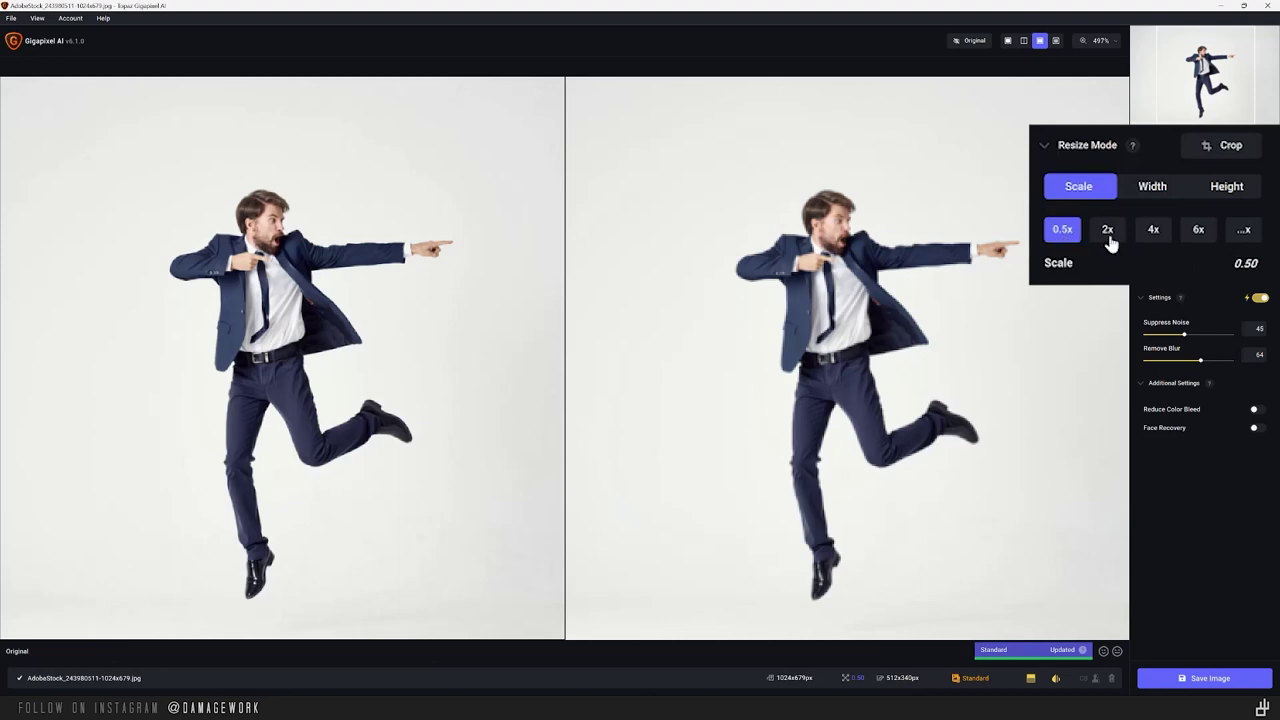
left_click(1108, 232)
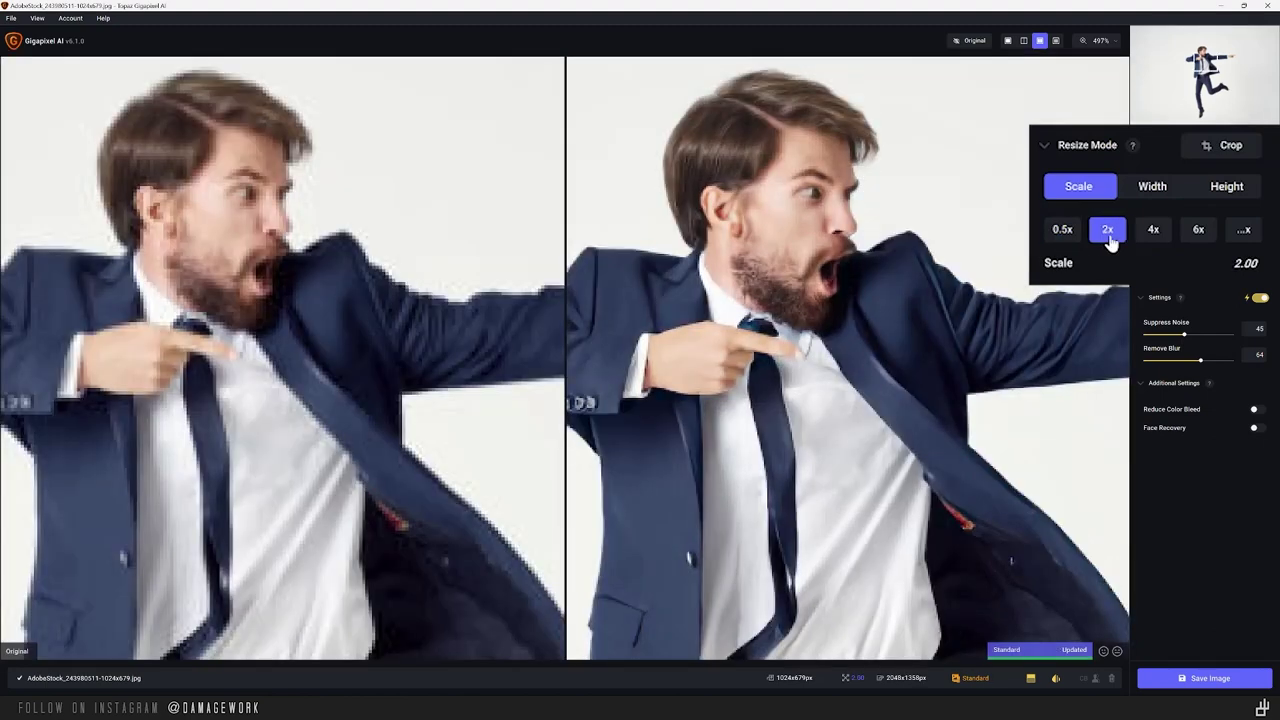
left_click(1150, 238)
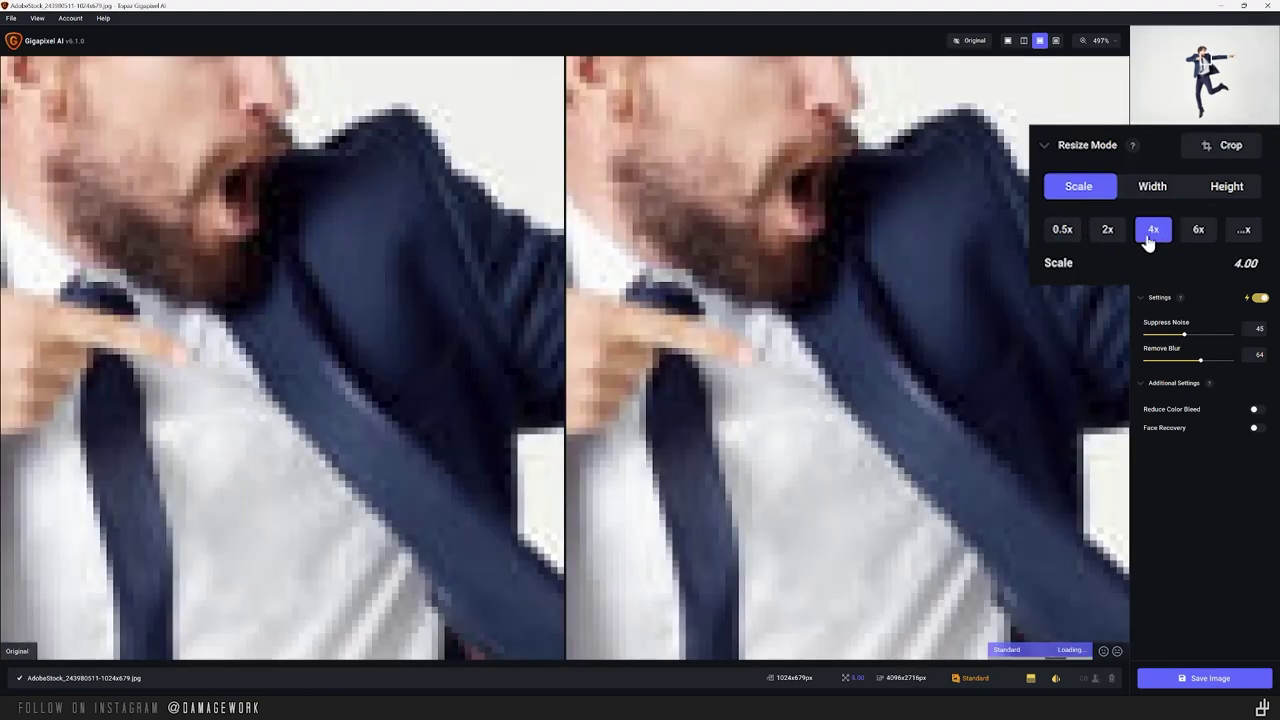
left_click(1199, 238)
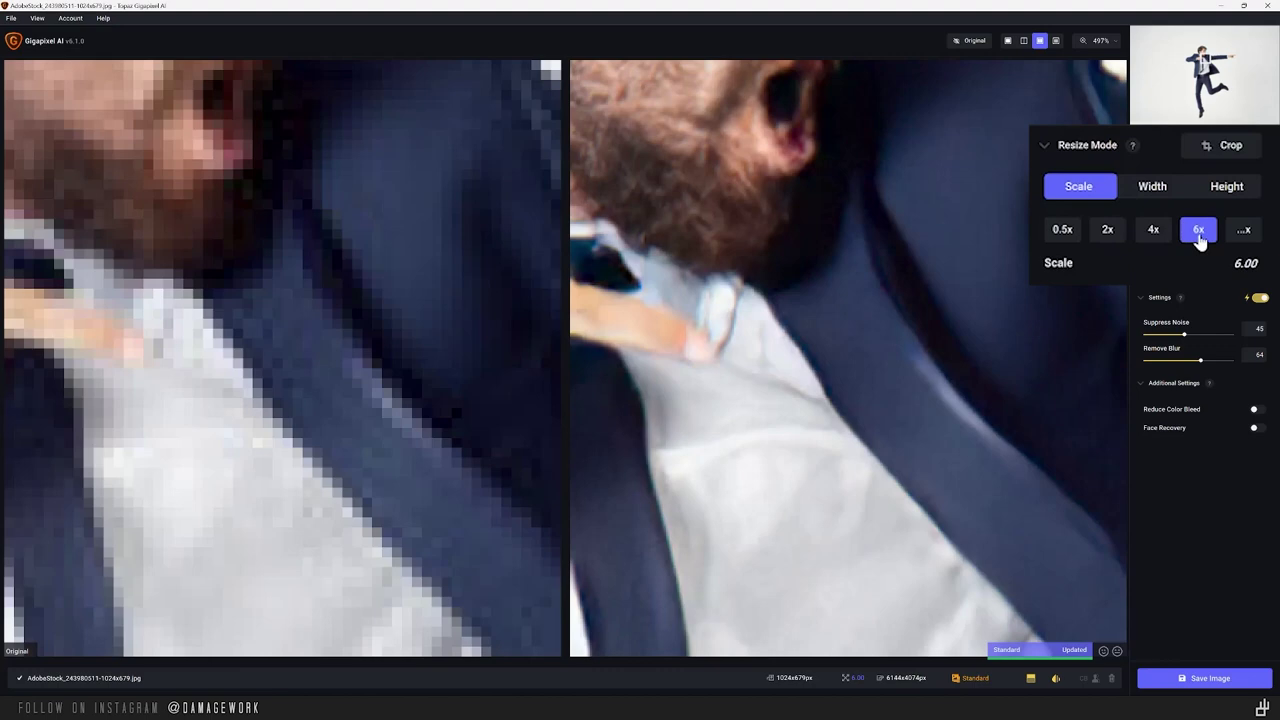
Step: Enter a custom 3x scale, then settle on 4x for a 4096×2716 px output
left_click(1246, 236)
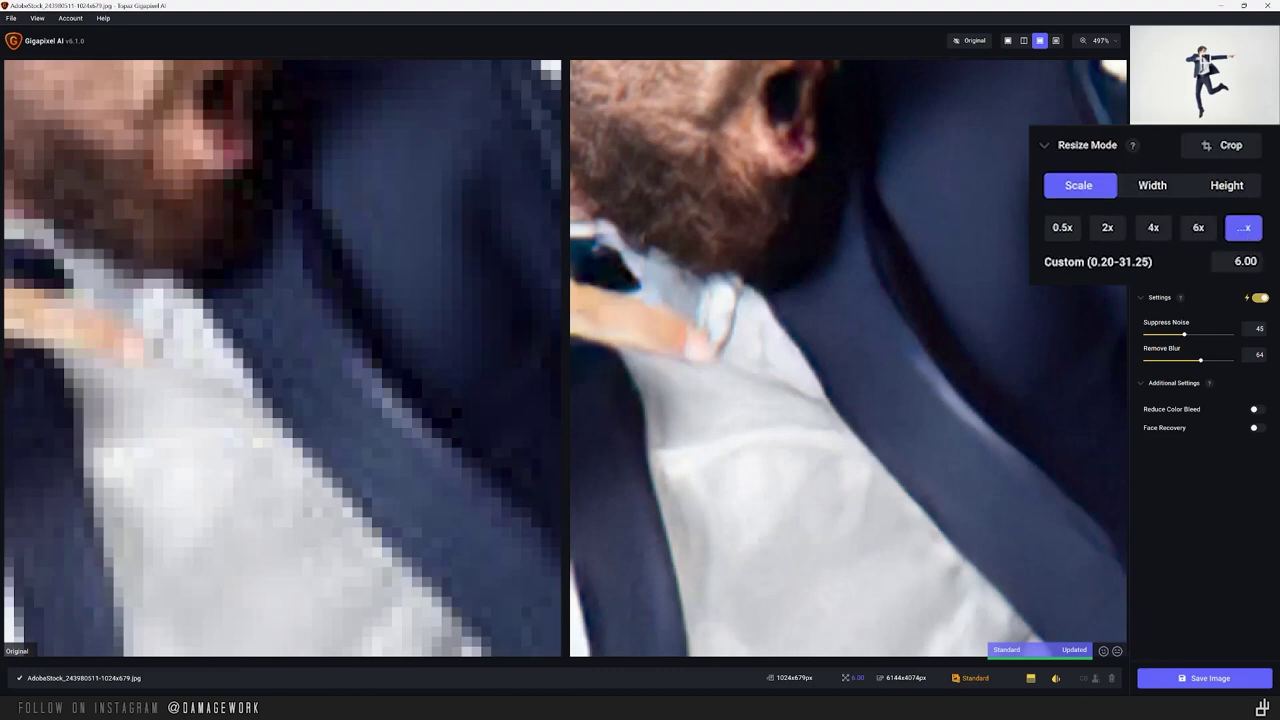
left_click(1236, 261)
type("3")
key("Return")
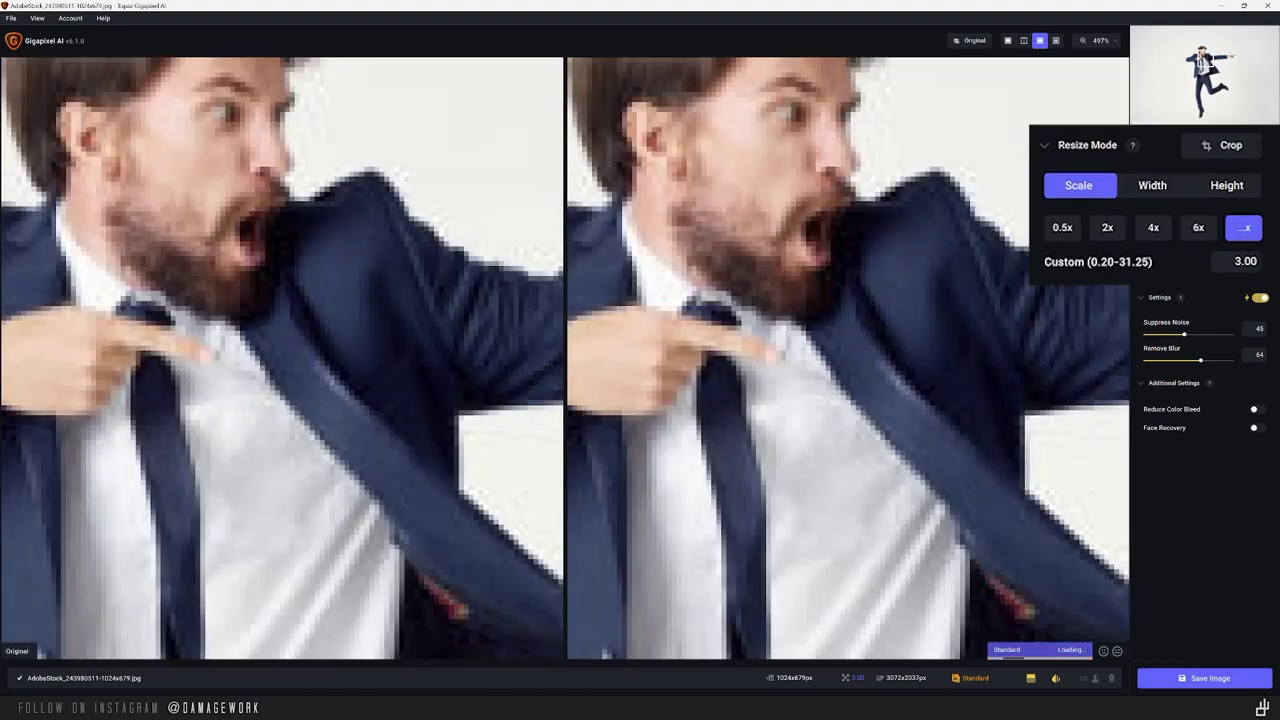
left_click(1153, 227)
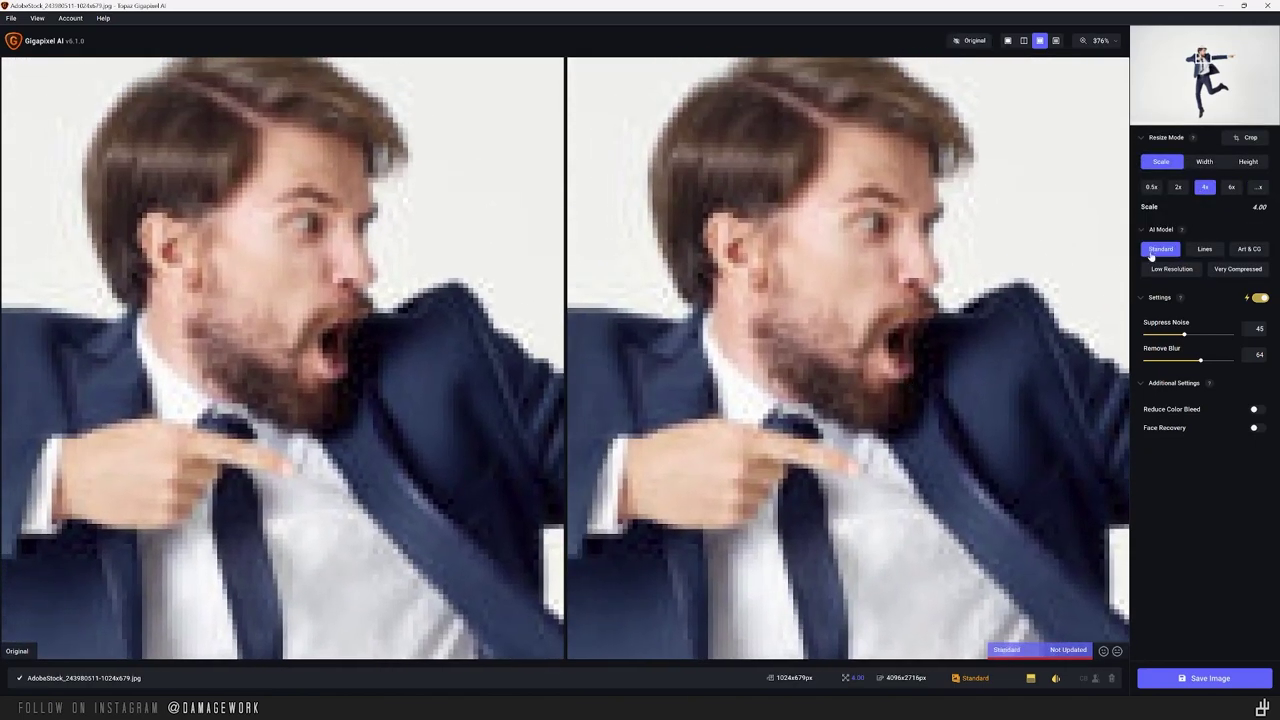
Step: Preview the Standard, Lines, Art & CG, Low Resolution and Very Compressed AI models
left_click(1158, 252)
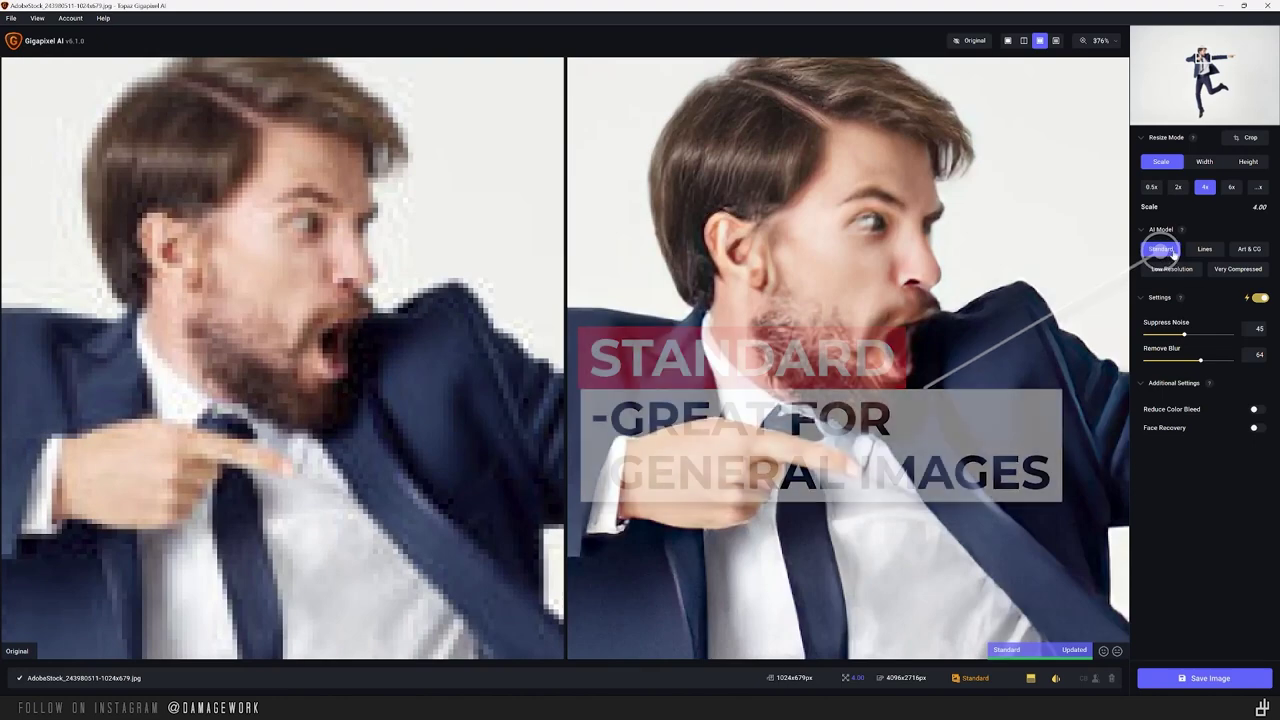
left_click(1205, 250)
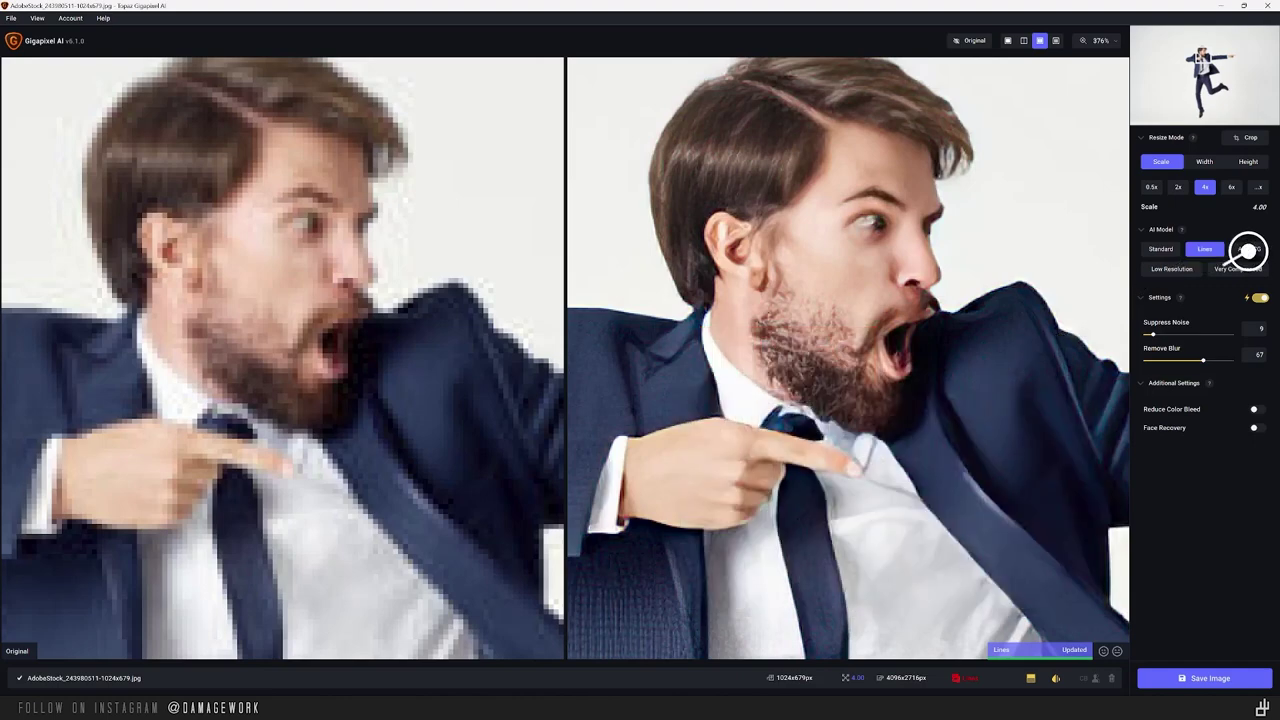
left_click(1245, 249)
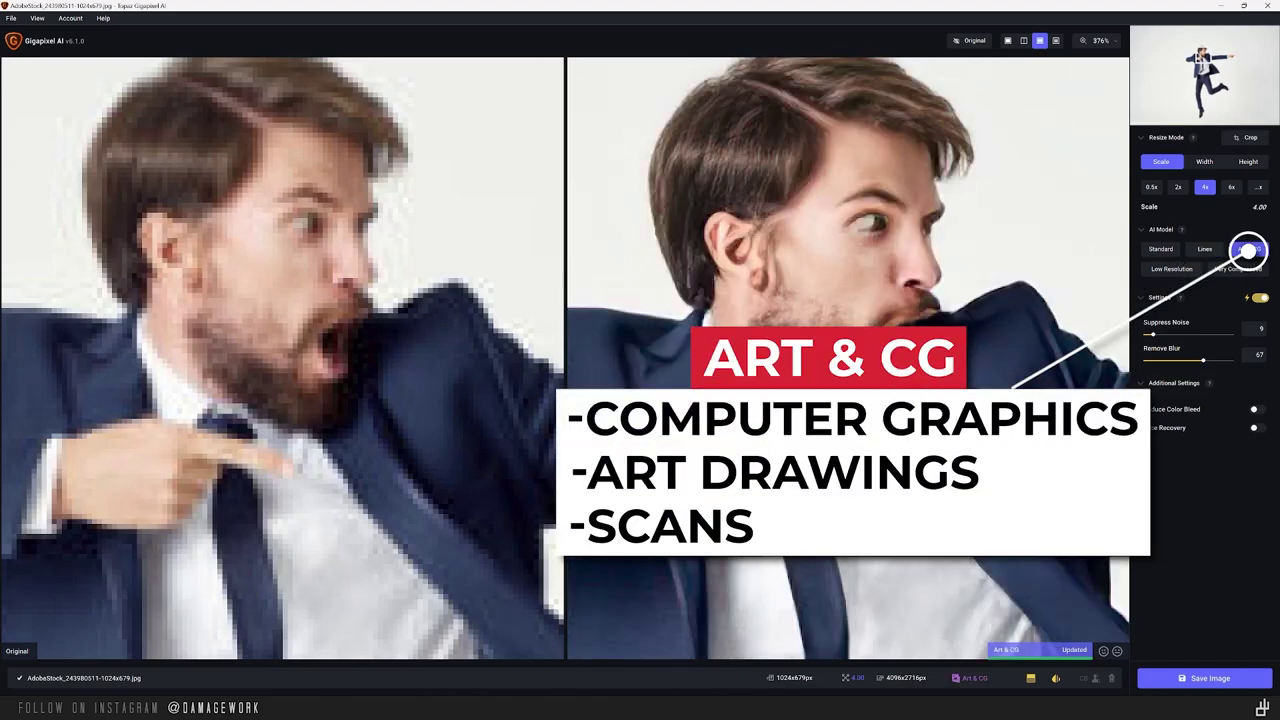
left_click(1171, 270)
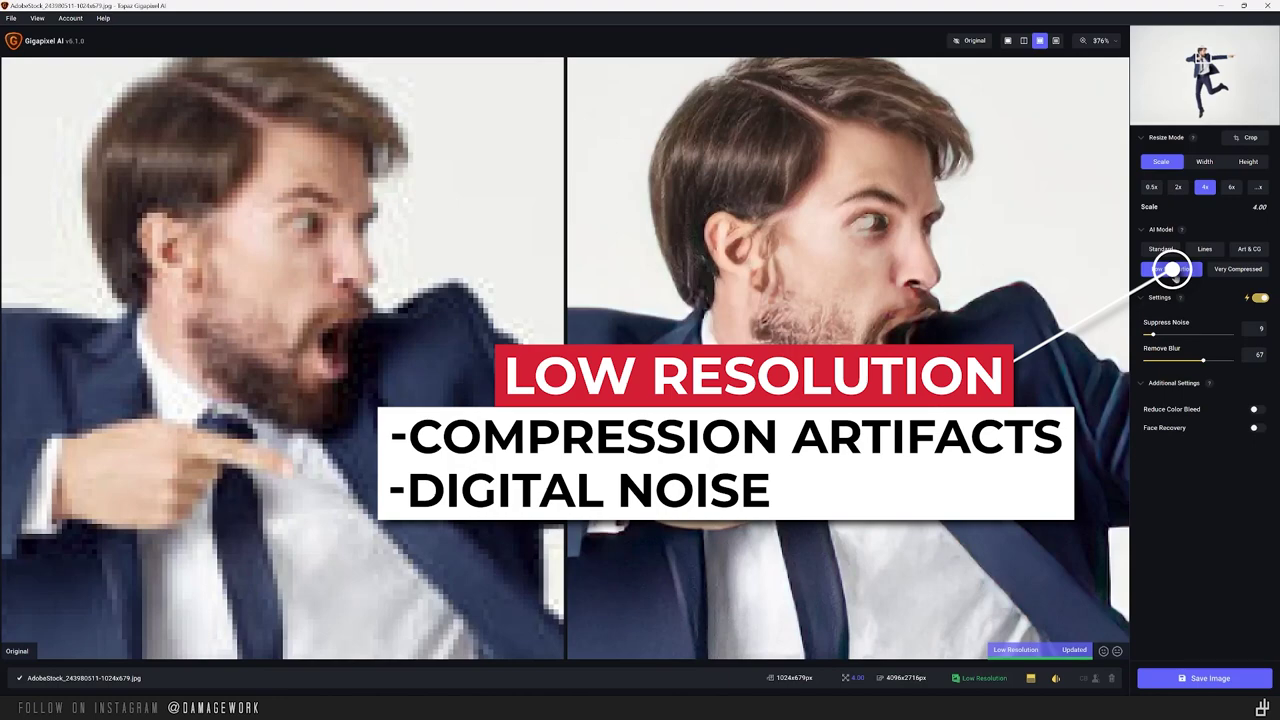
left_click(1236, 270)
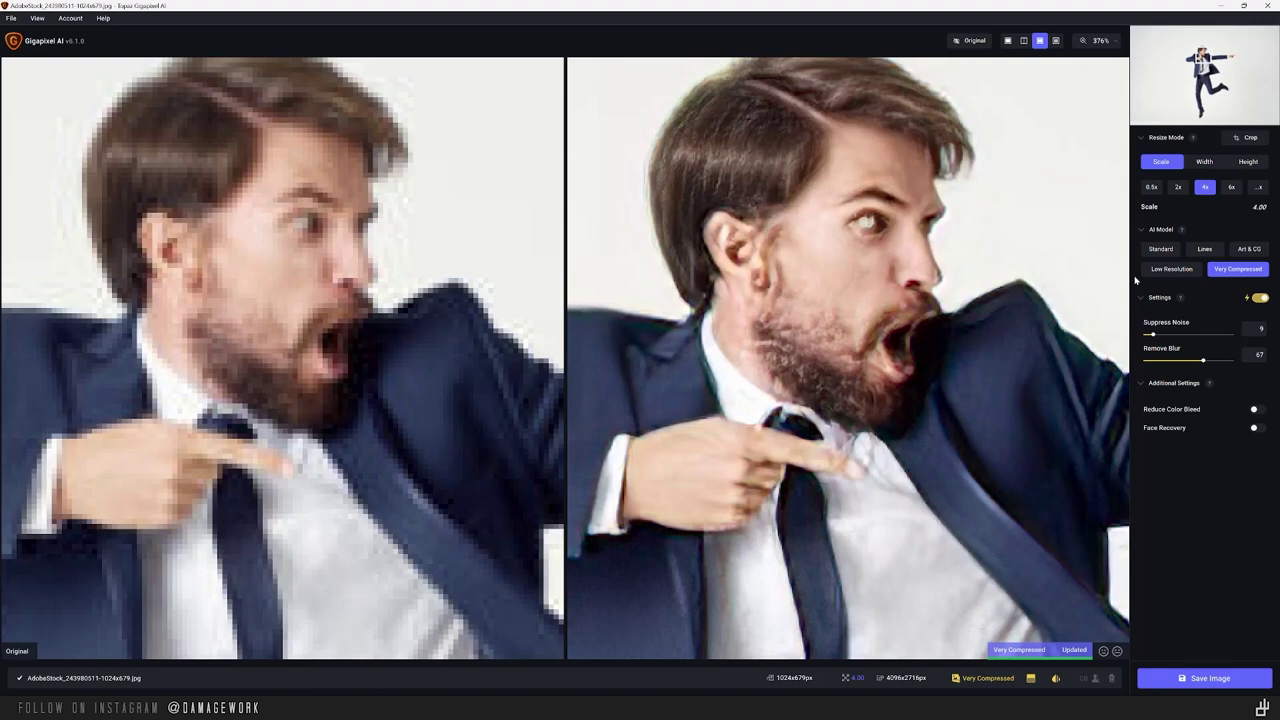
left_click(1159, 250)
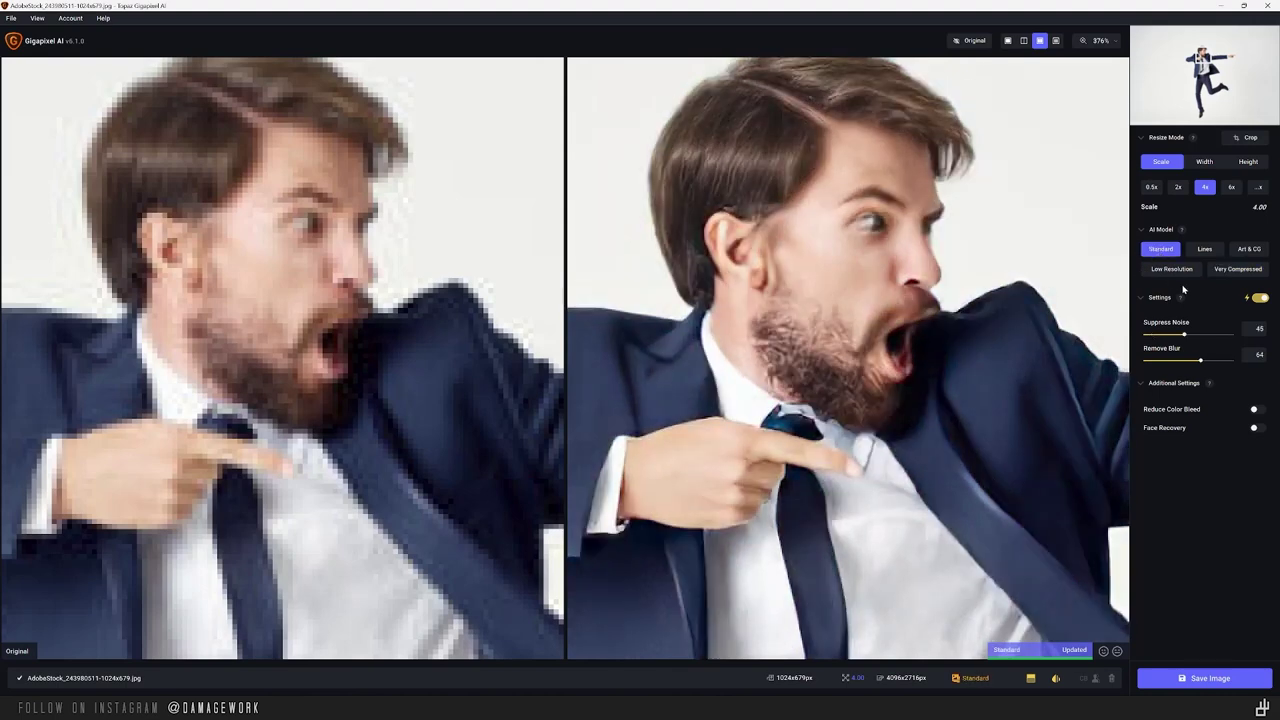
left_click(1245, 304)
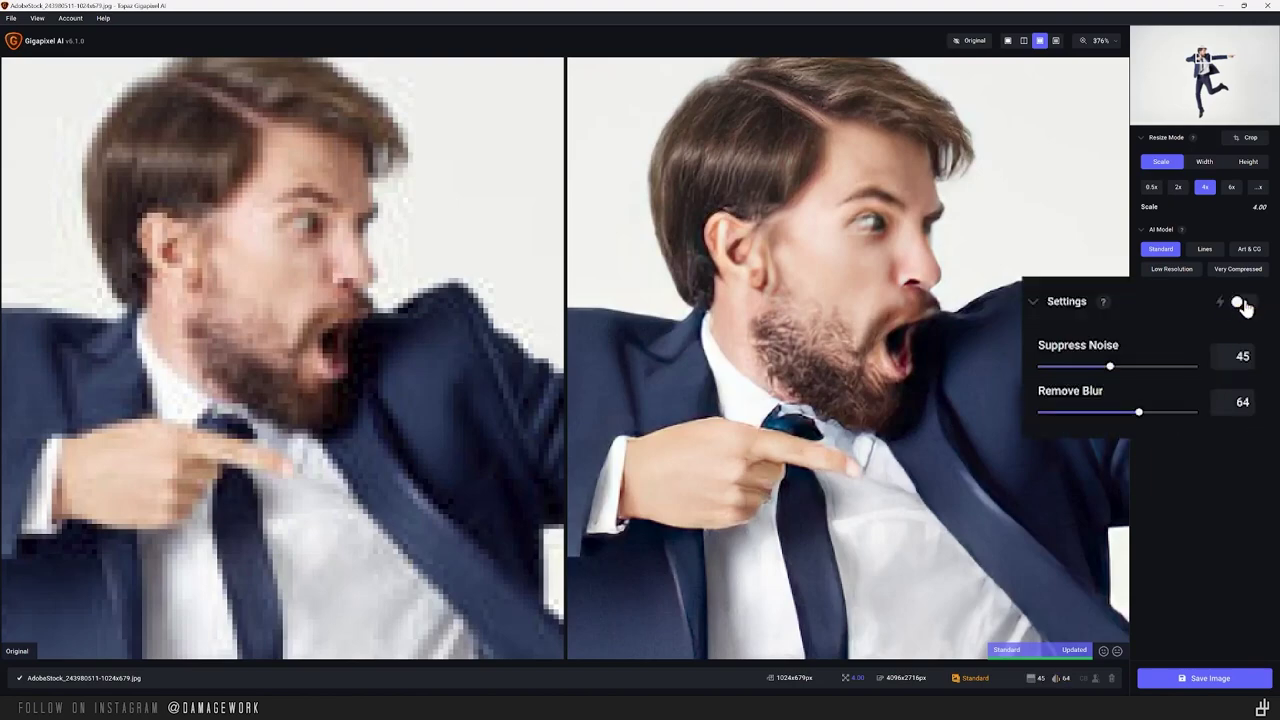
left_click(1245, 305)
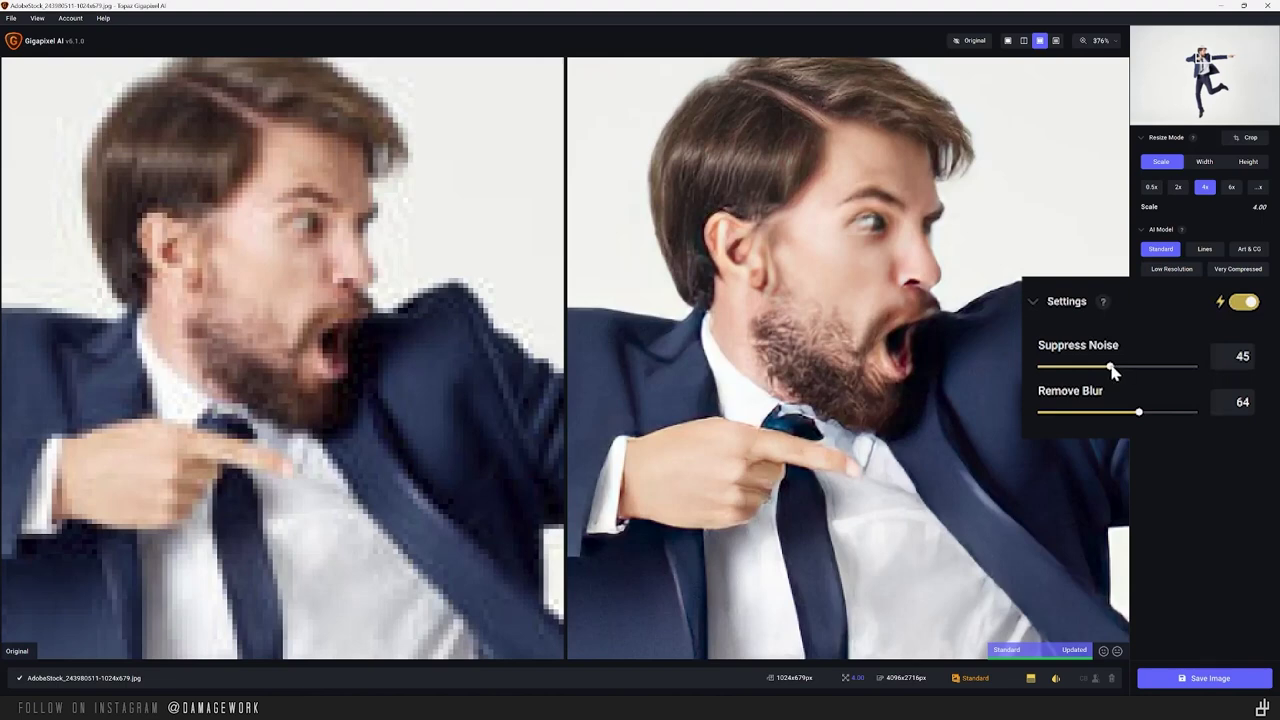
left_click_drag(1112, 370, 1196, 369)
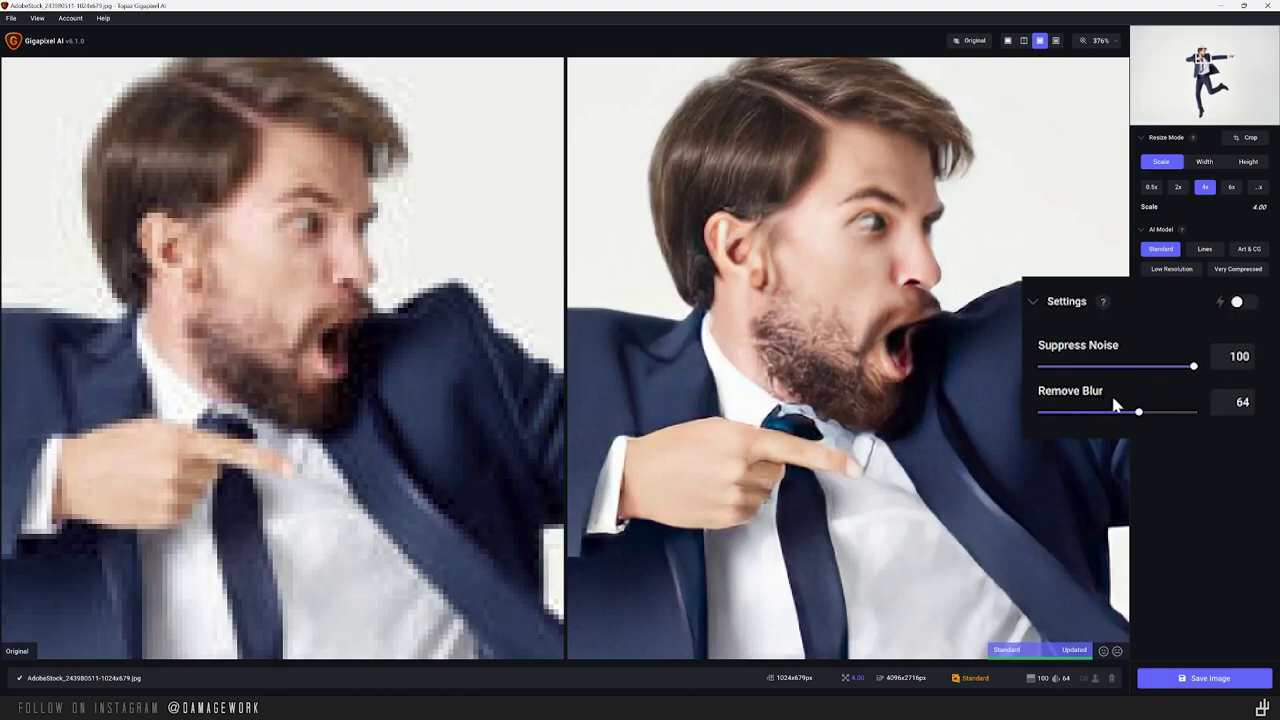
left_click(1043, 370)
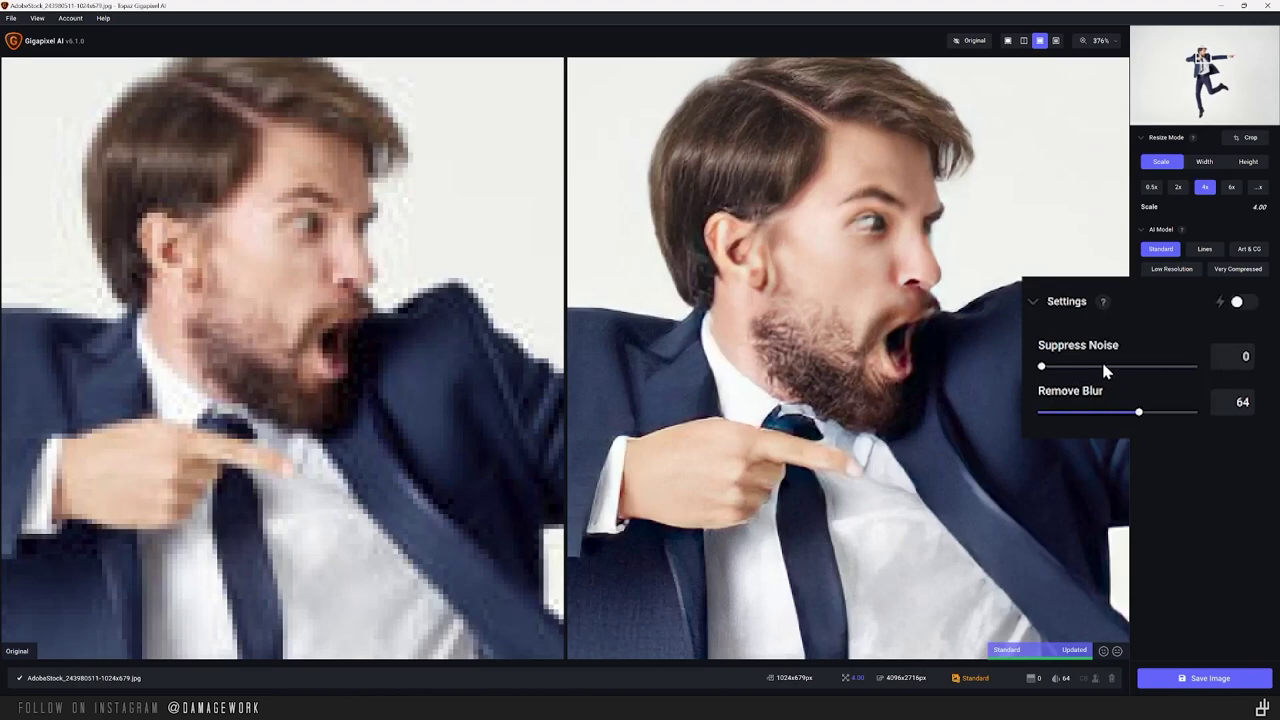
left_click_drag(1105, 368, 1206, 370)
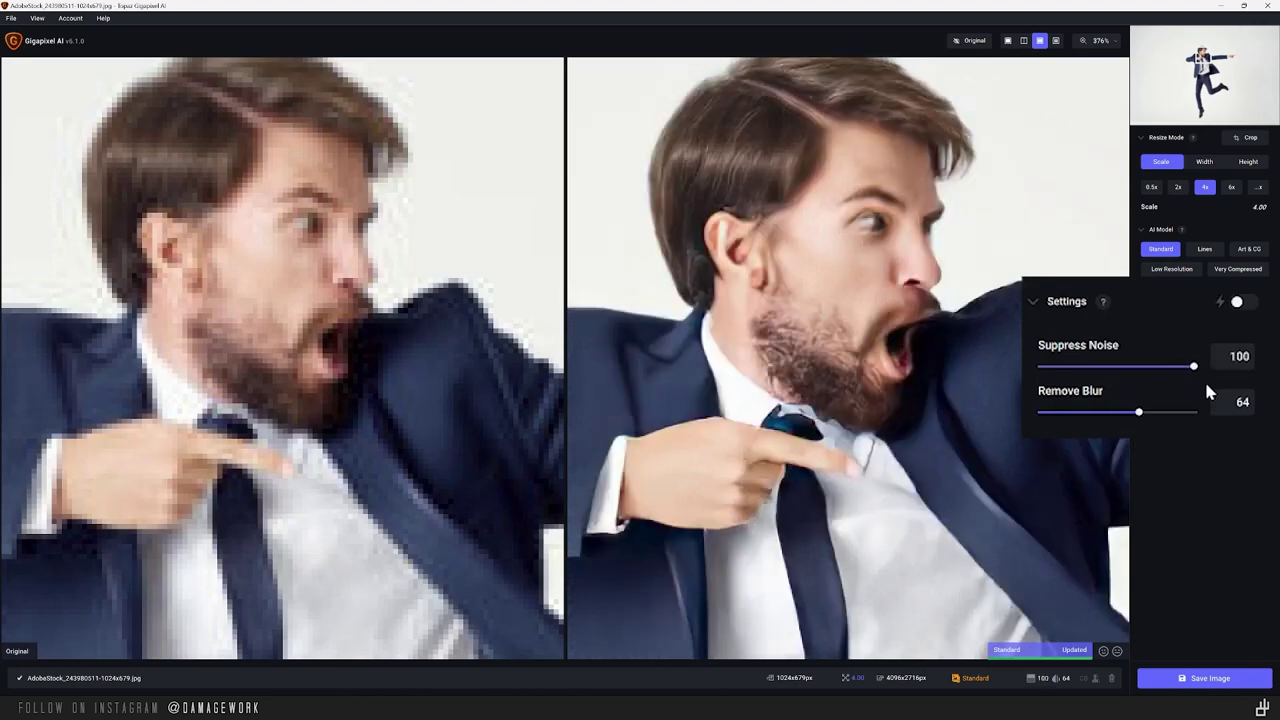
left_click(1045, 368)
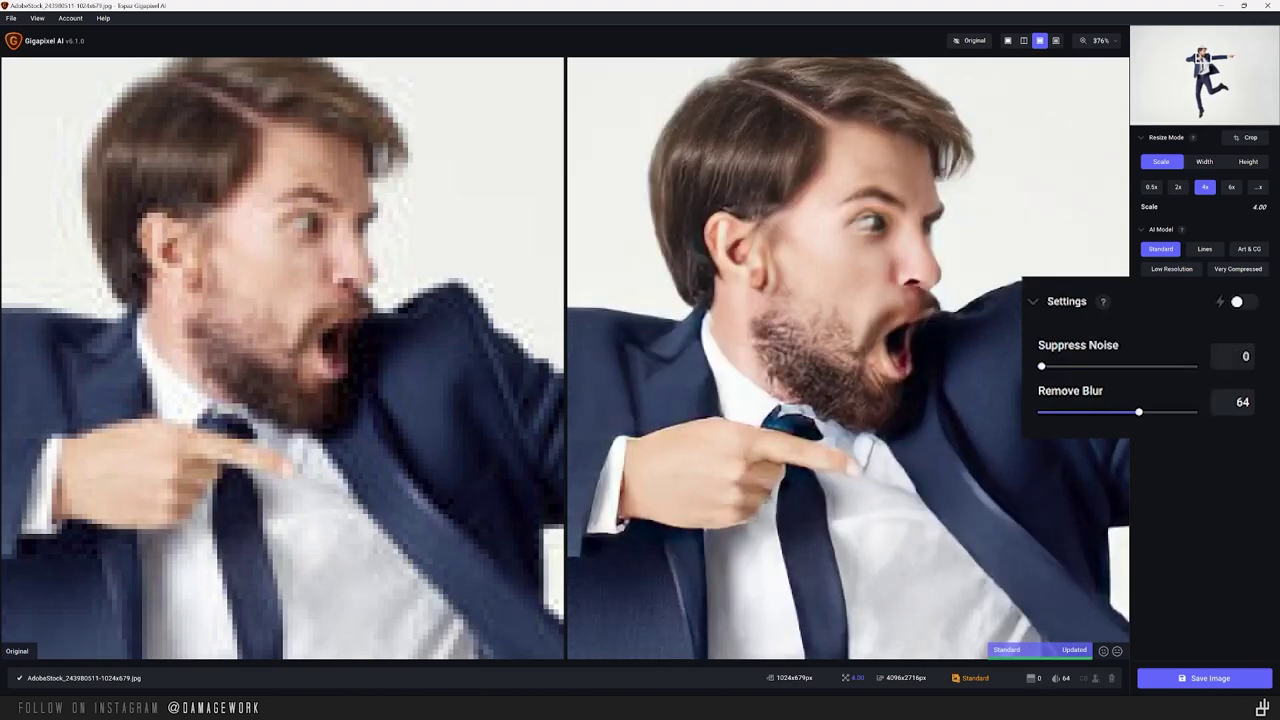
left_click(1193, 368)
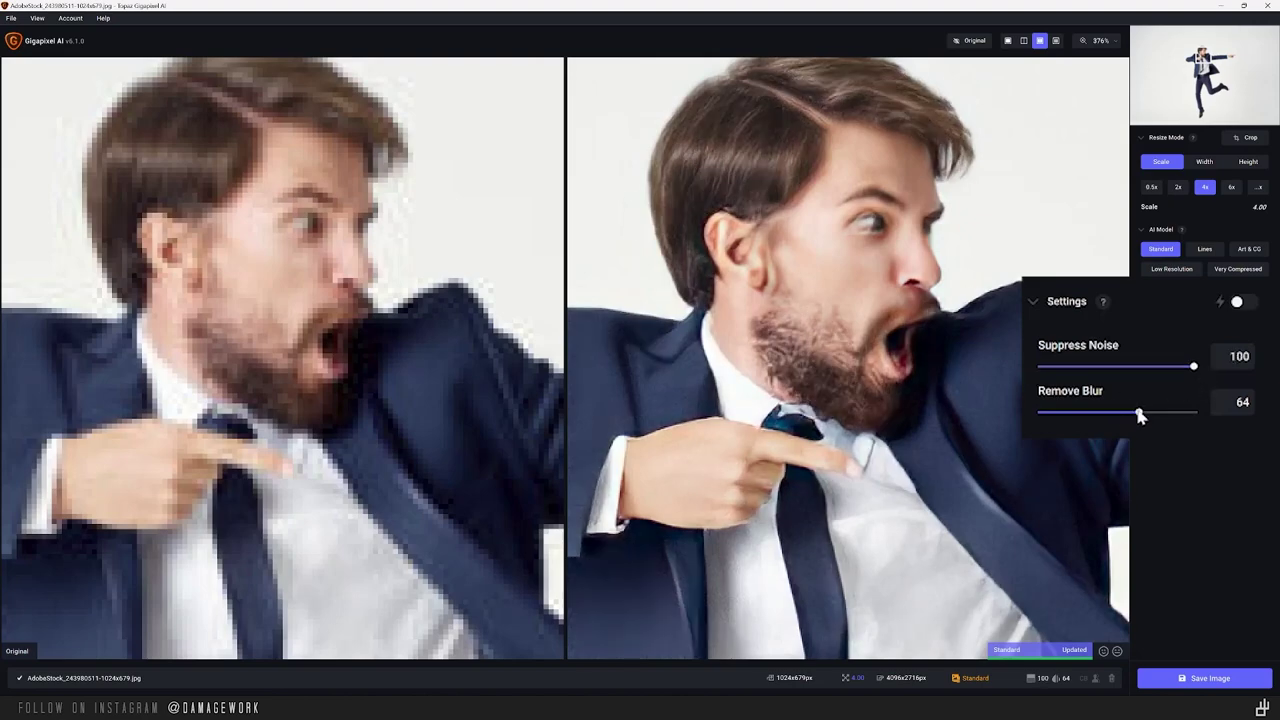
left_click_drag(1140, 413, 1043, 413)
left_click_drag(1043, 417, 1208, 422)
left_click_drag(1092, 413, 1210, 418)
left_click(1239, 305)
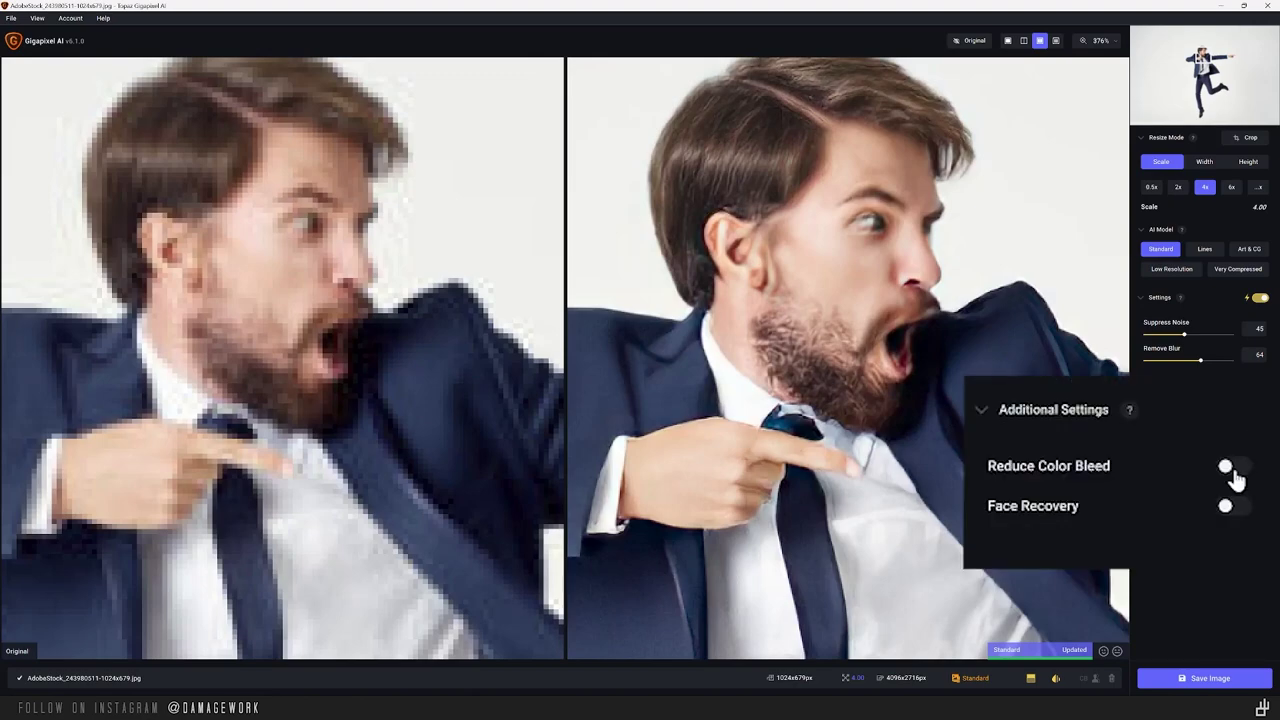
left_click(1232, 470)
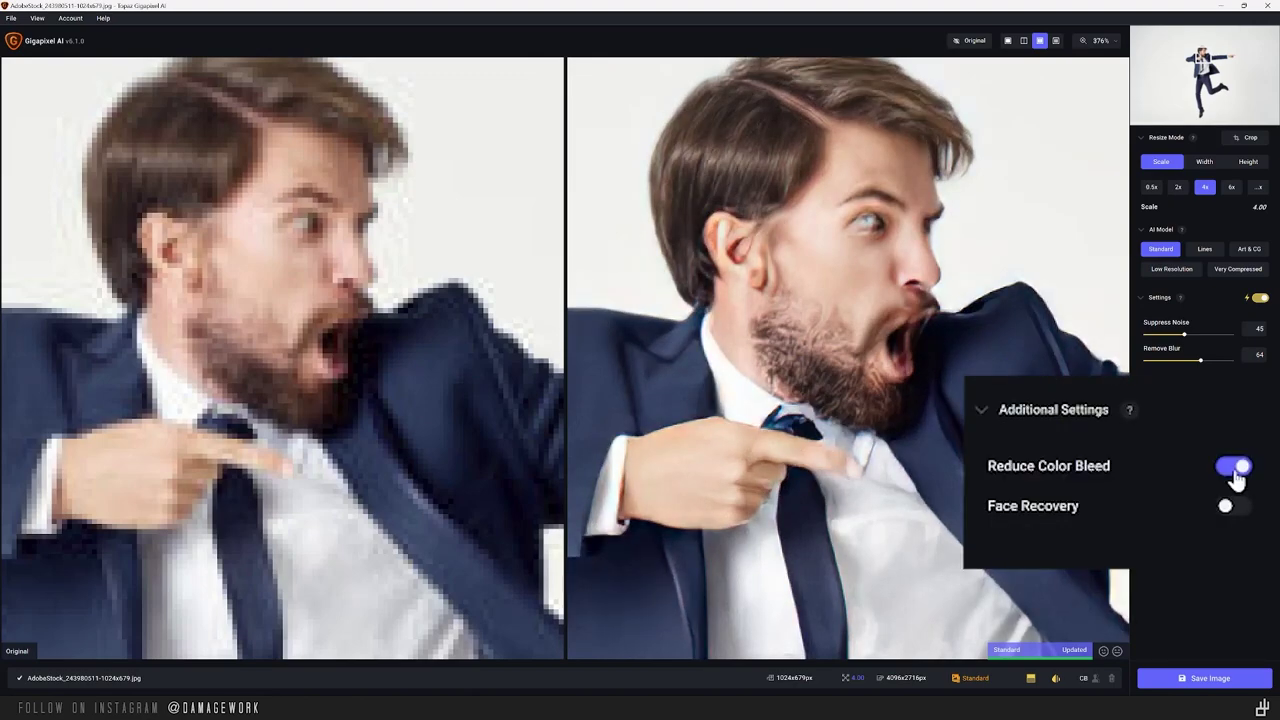
left_click(1235, 470)
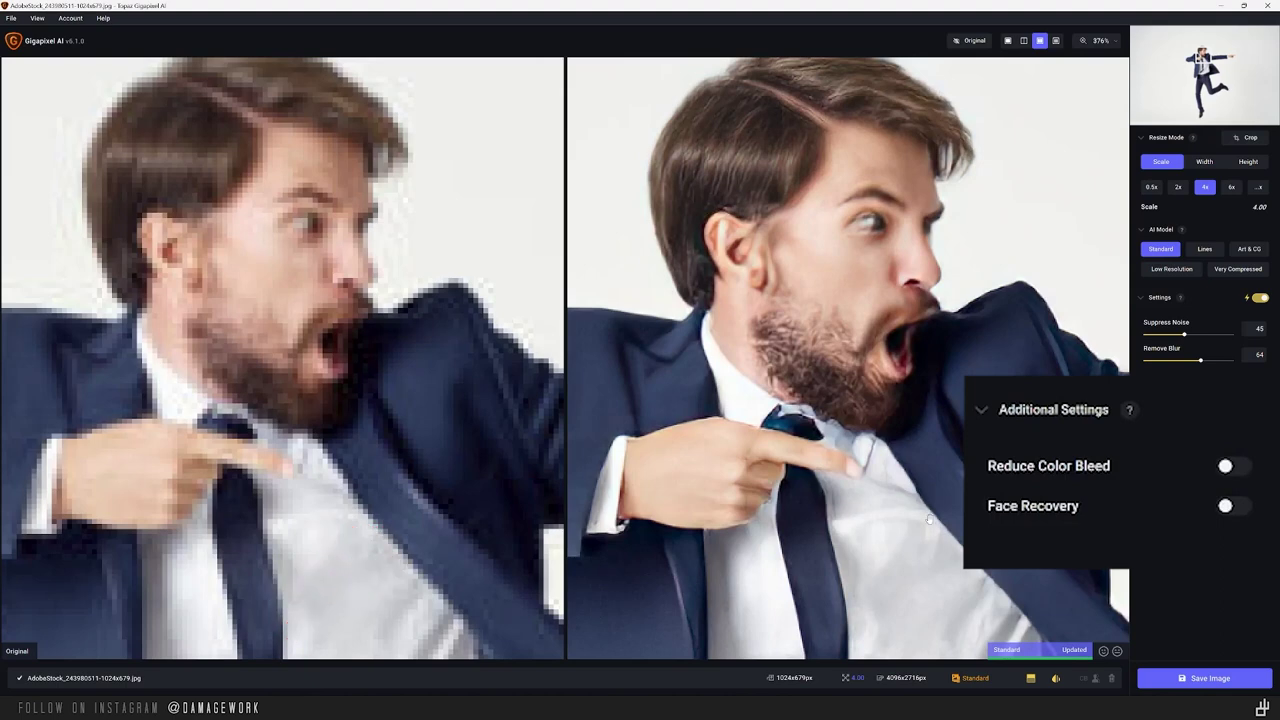
left_click(1229, 468)
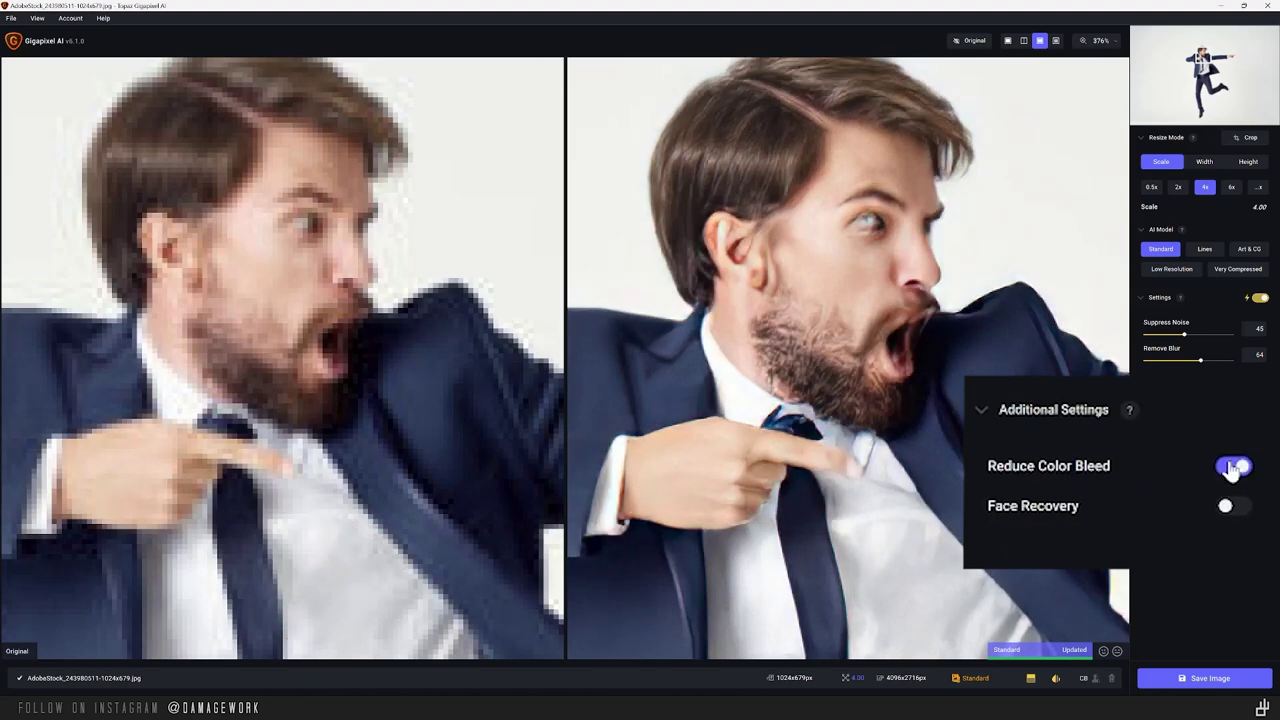
left_click(1230, 469)
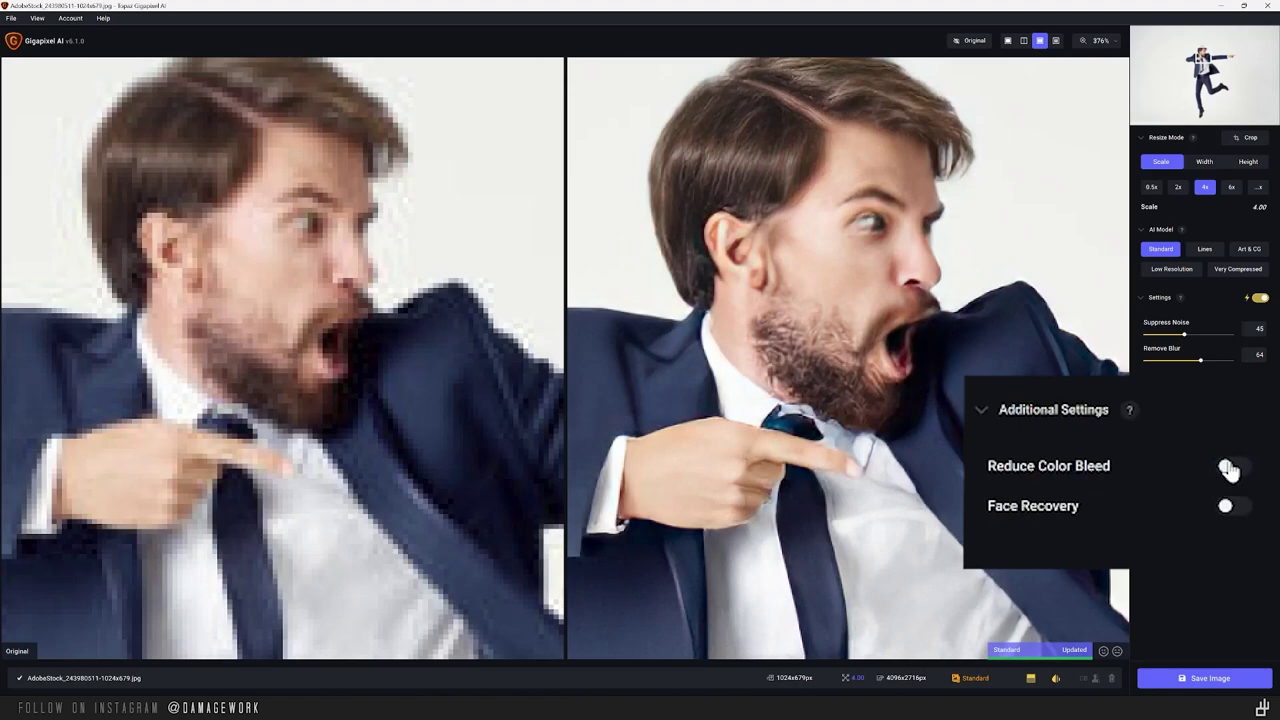
left_click(1229, 469)
left_click(1230, 468)
left_click_drag(1036, 362, 1036, 437)
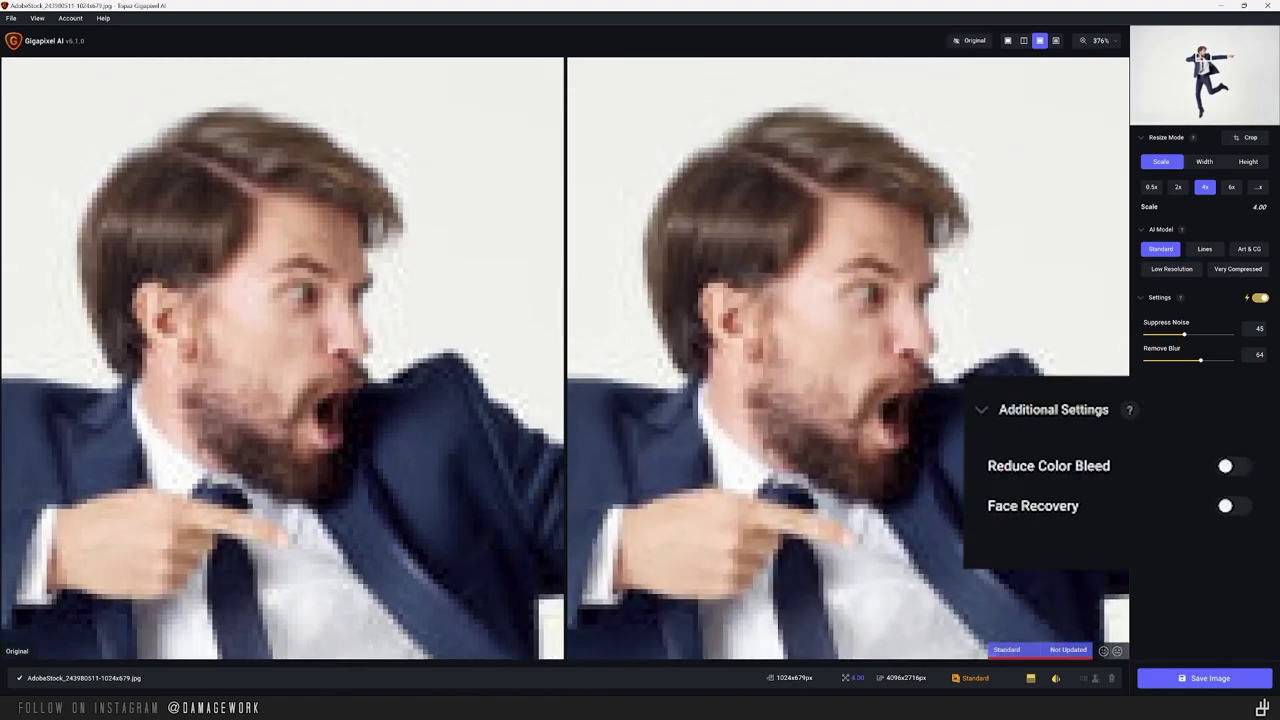
Step: Enable Face Recovery at strength 90, toggling it off and on to compare
left_click(1227, 510)
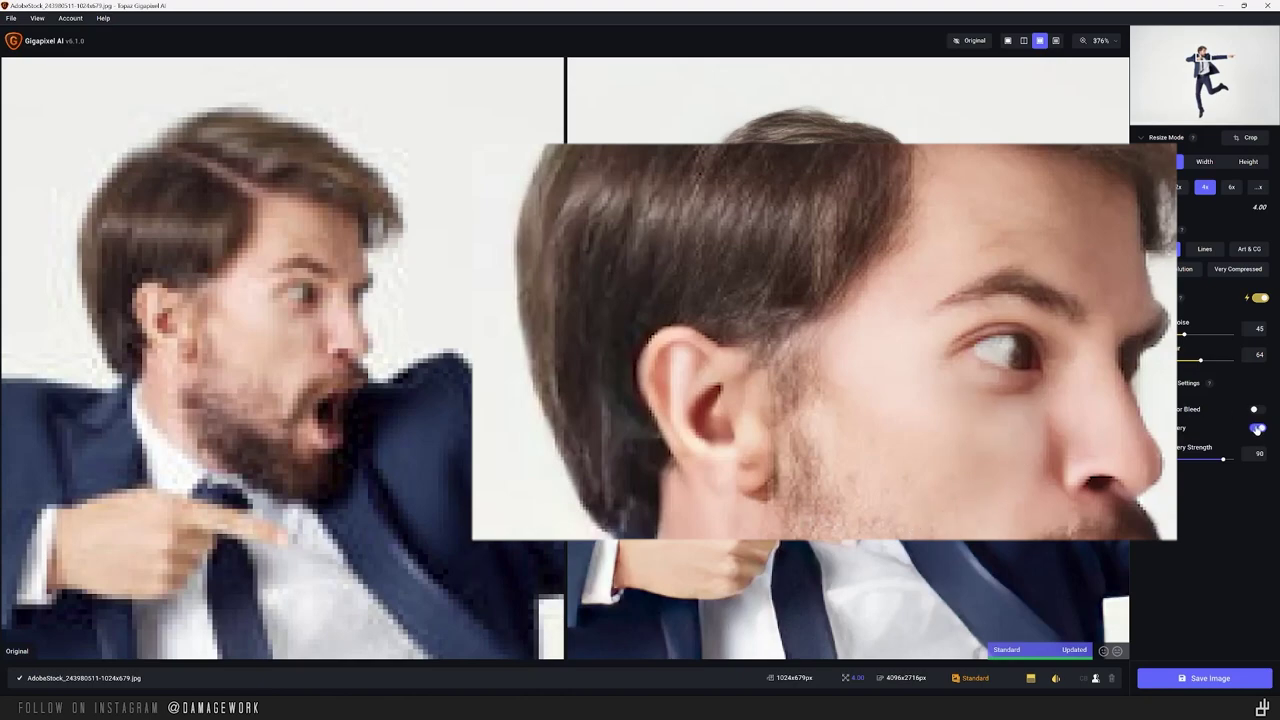
left_click(1257, 428)
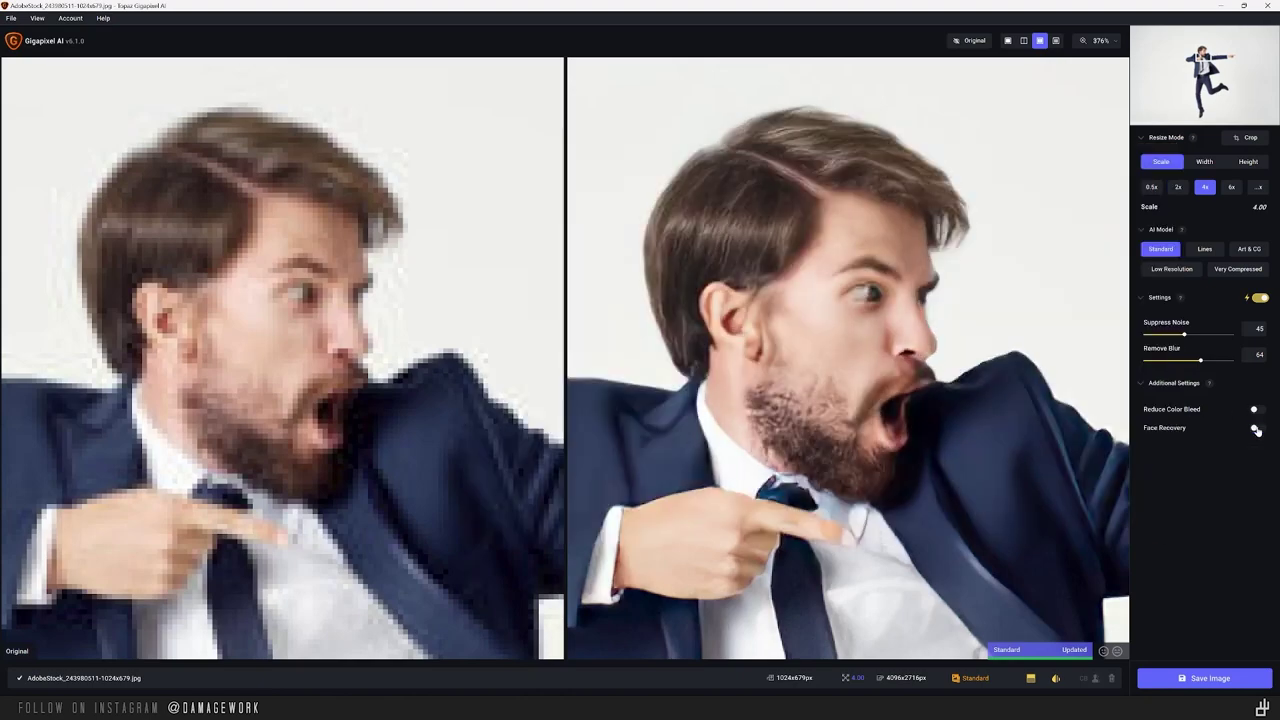
left_click(1256, 428)
left_click(1257, 428)
left_click(1256, 428)
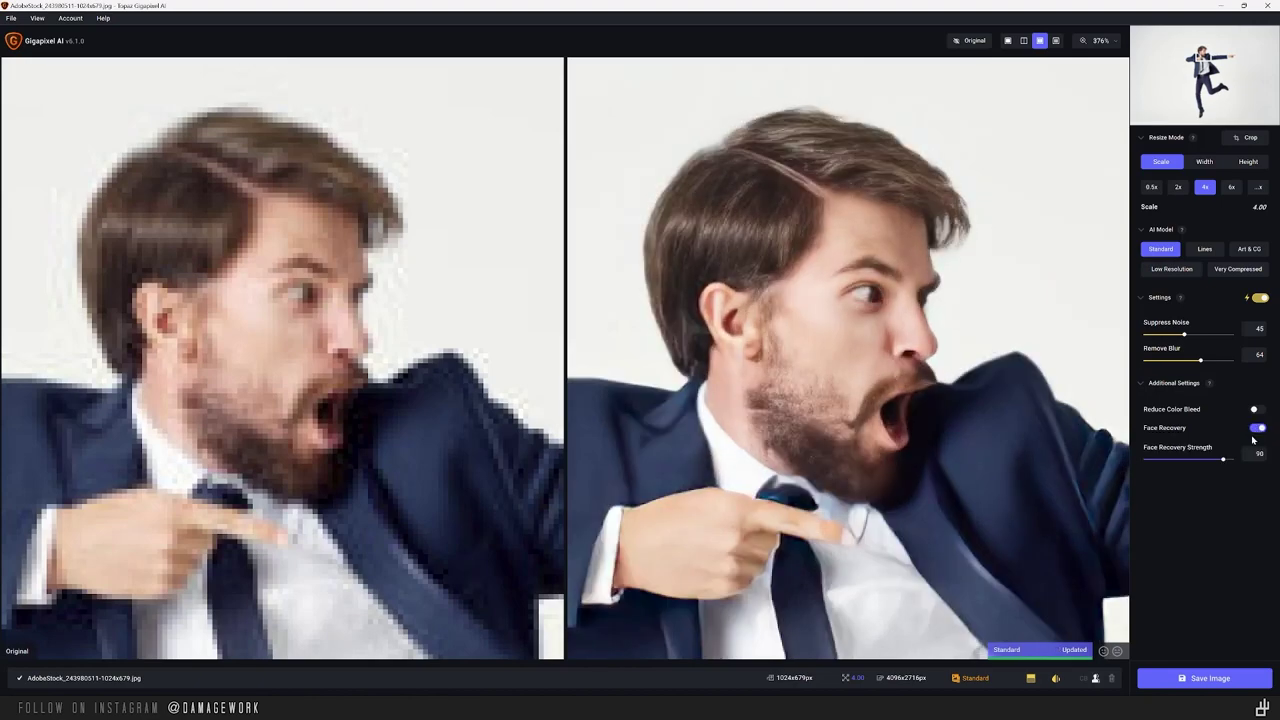
Step: Save the 4x enlarged image as a JPG in the source directory
left_click(1208, 679)
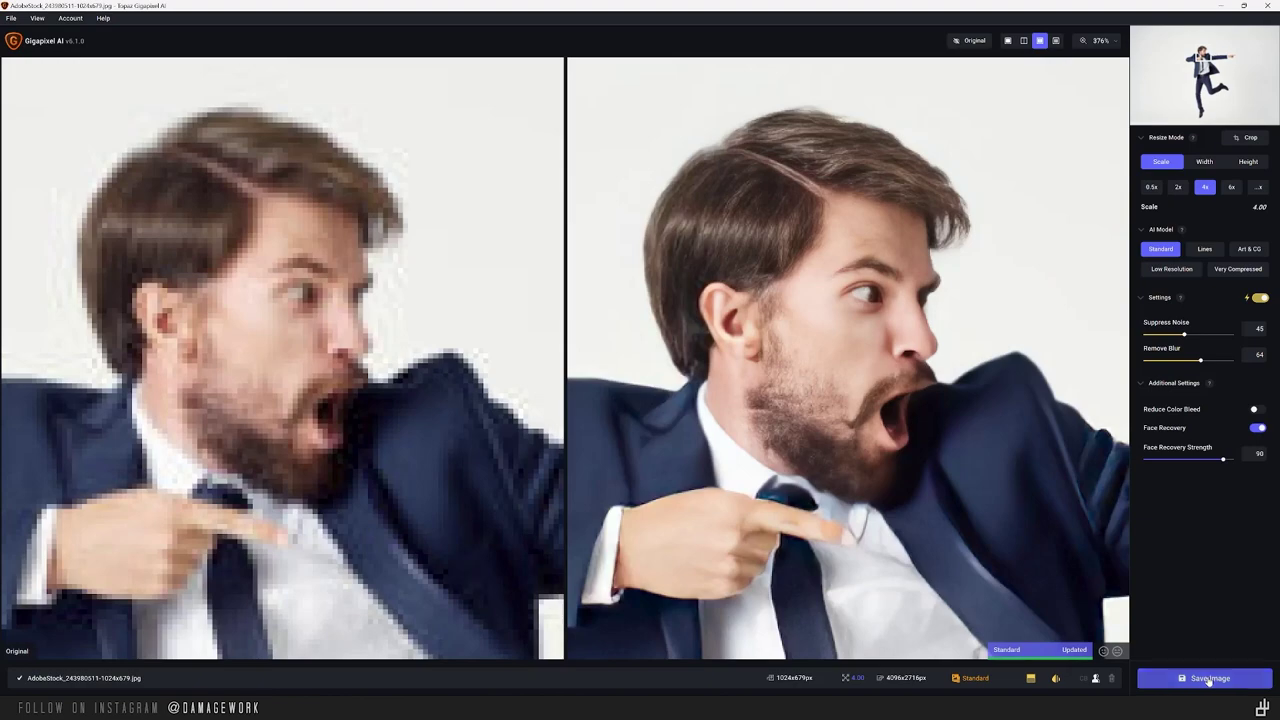
left_click(801, 231)
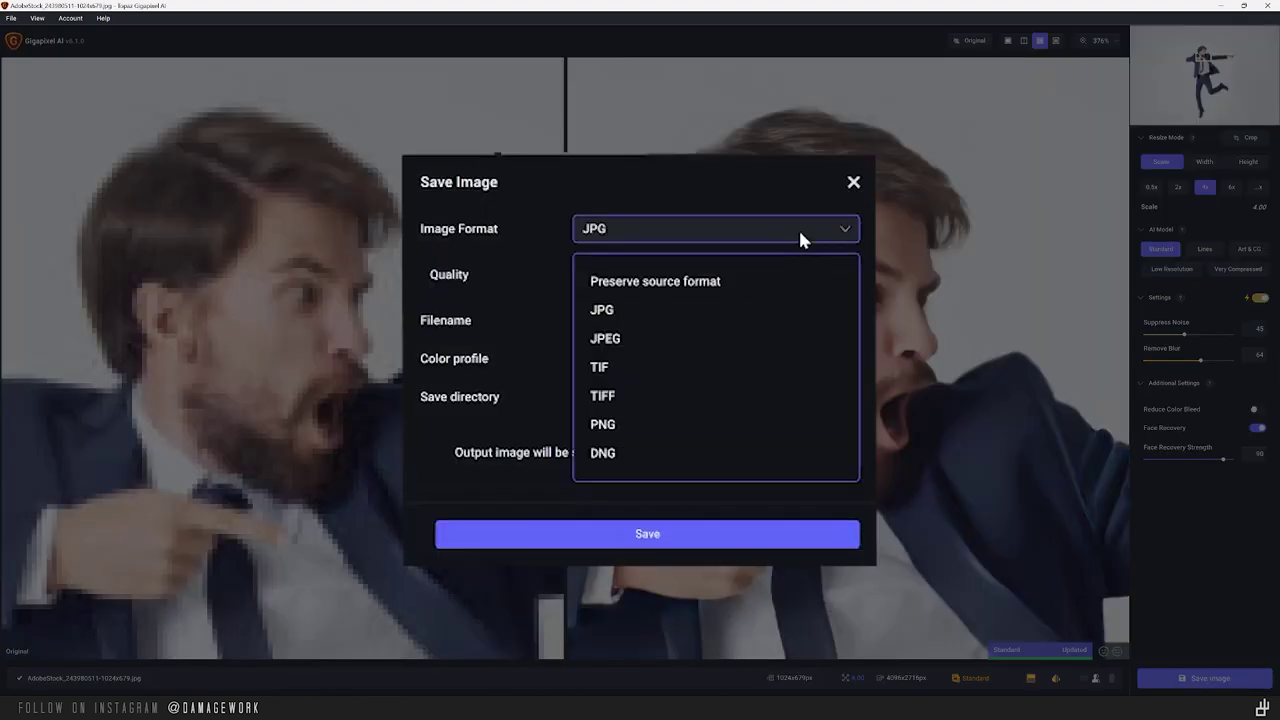
left_click(800, 232)
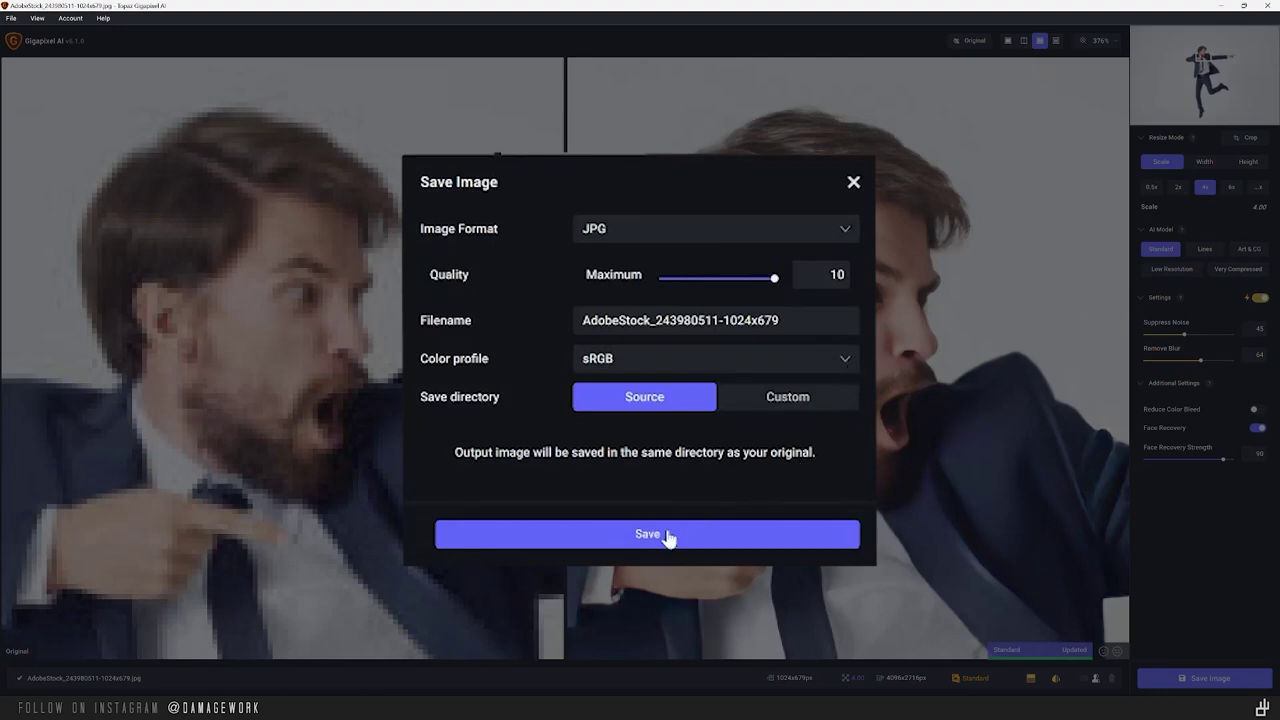
left_click(634, 535)
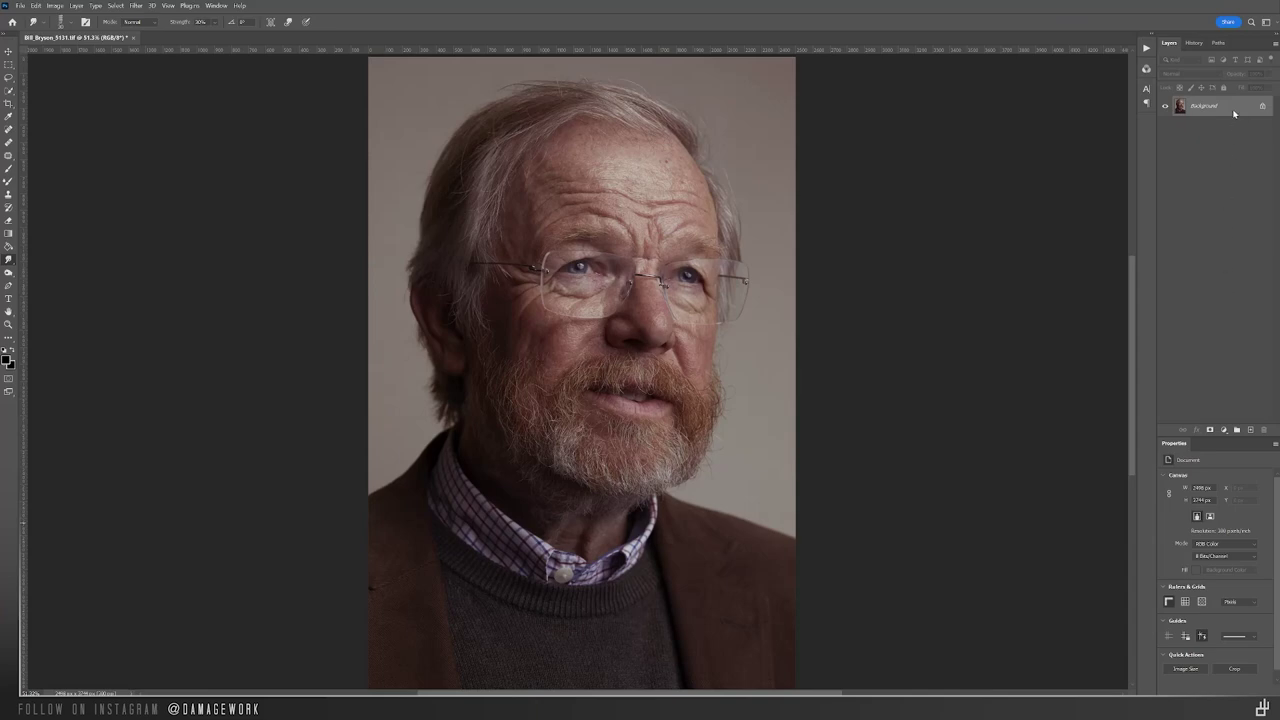
Step: Create a Background copy layer above the original portrait layer
left_click_drag(1233, 108, 1250, 428)
Step: Apply Oil Paint to the Background copy with Stylization 6.8 and Cleanliness 6.5
left_click(136, 6)
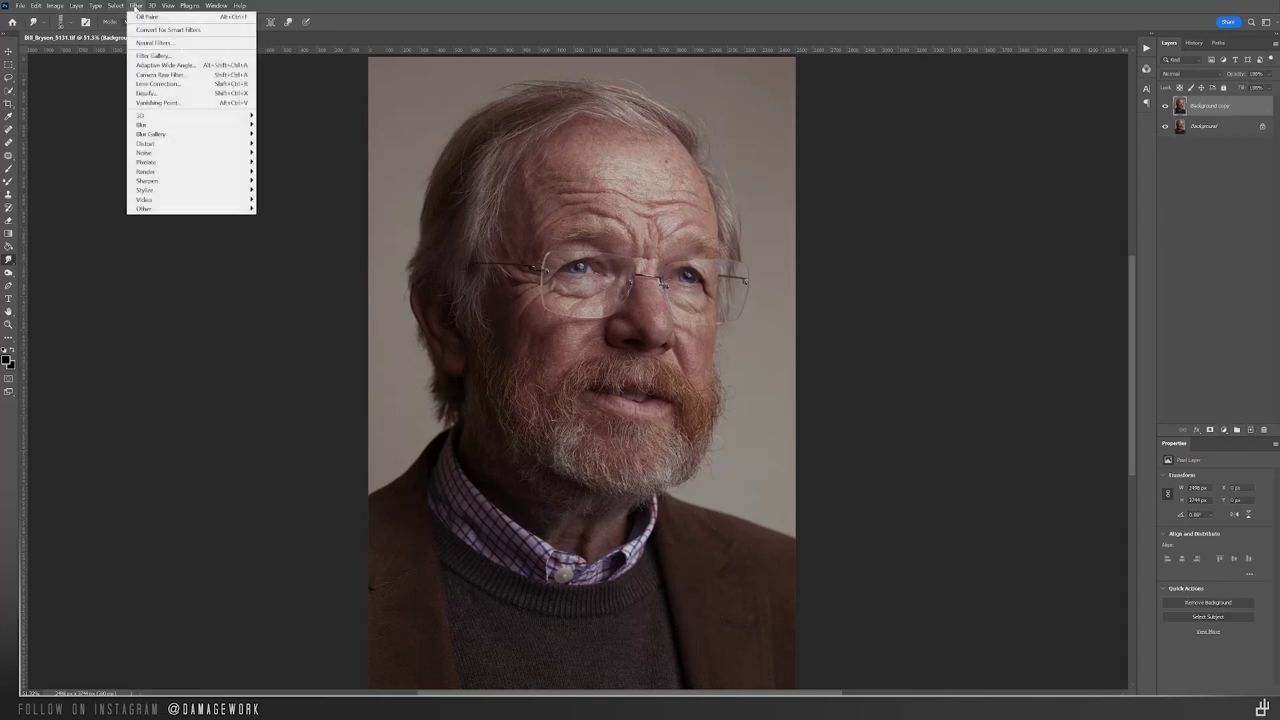
mouse_move(171, 190)
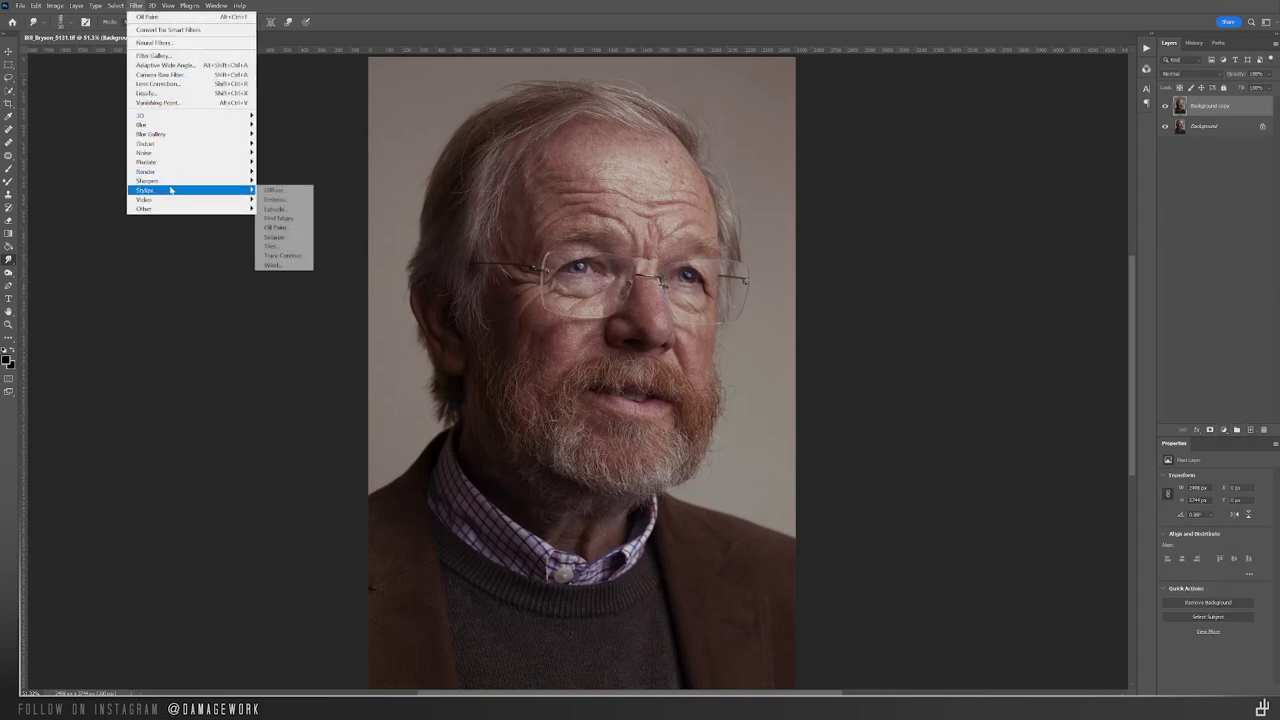
left_click(276, 227)
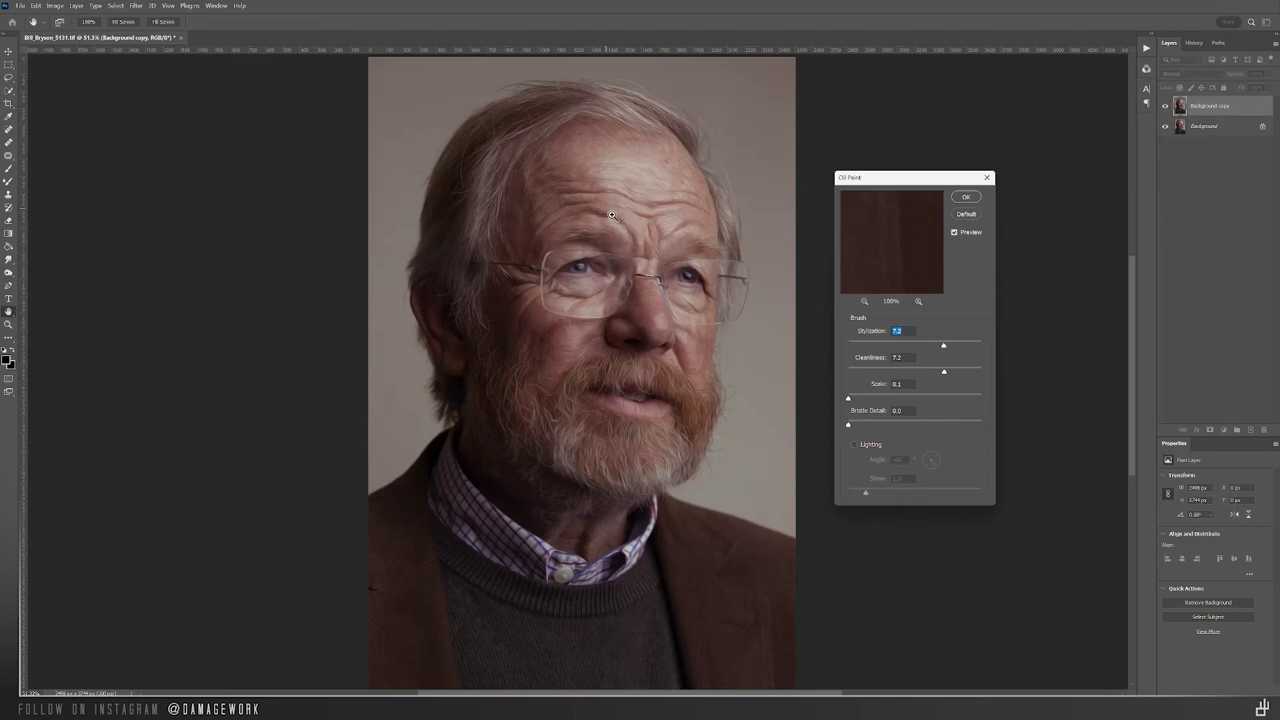
scroll(620, 218, "up", 3)
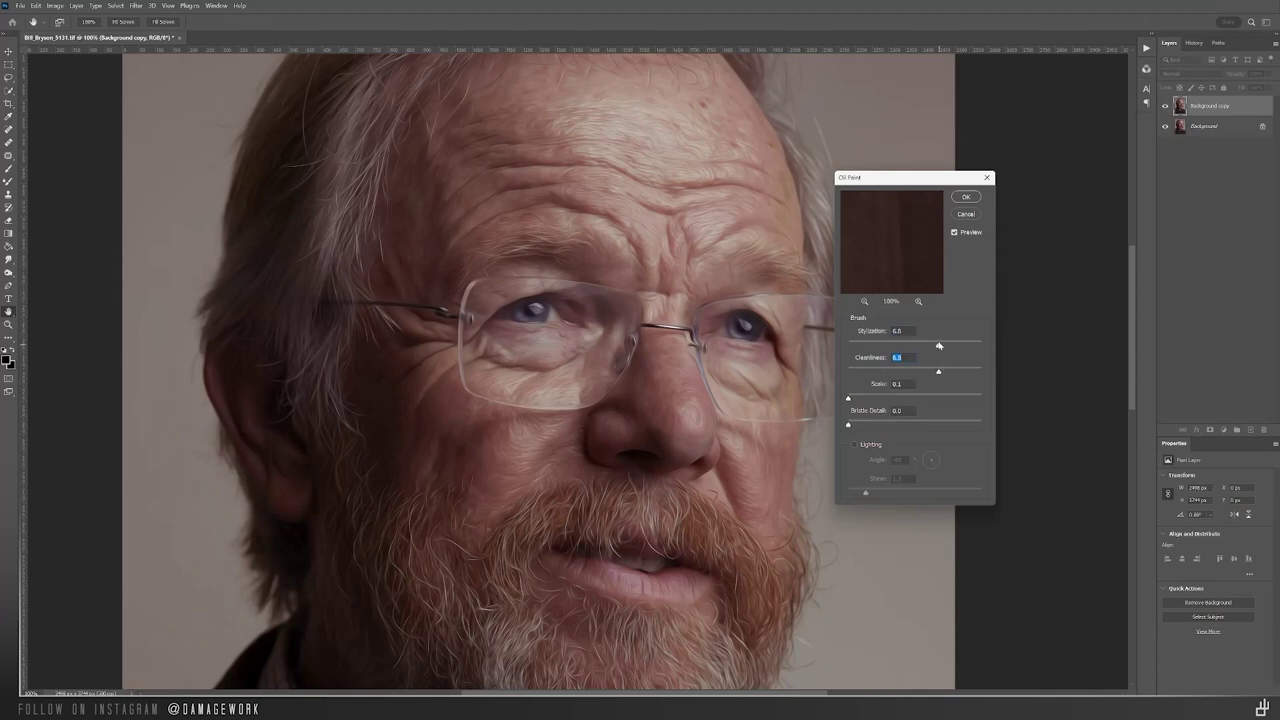
left_click(939, 345)
key("ctrl+minus")
key("ctrl+minus")
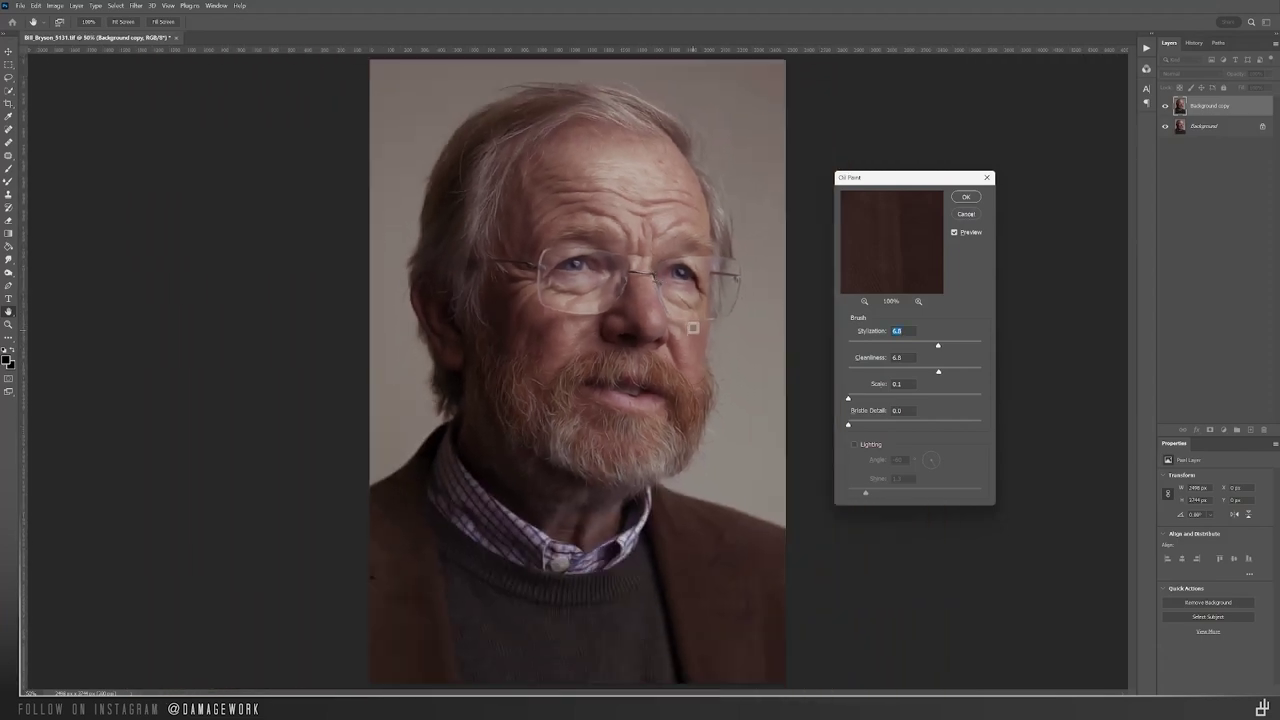
left_click(967, 198)
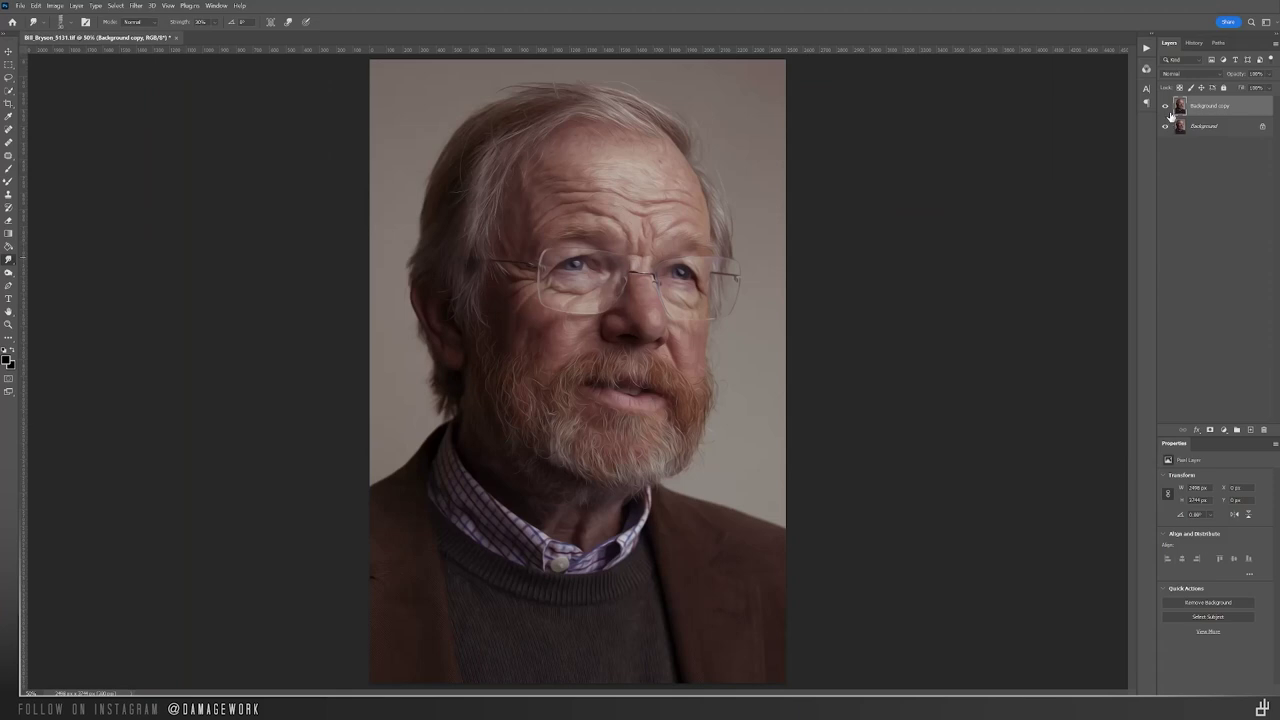
Step: Hide Background copy and duplicate the original Background into Background copy 2
left_click(1166, 107)
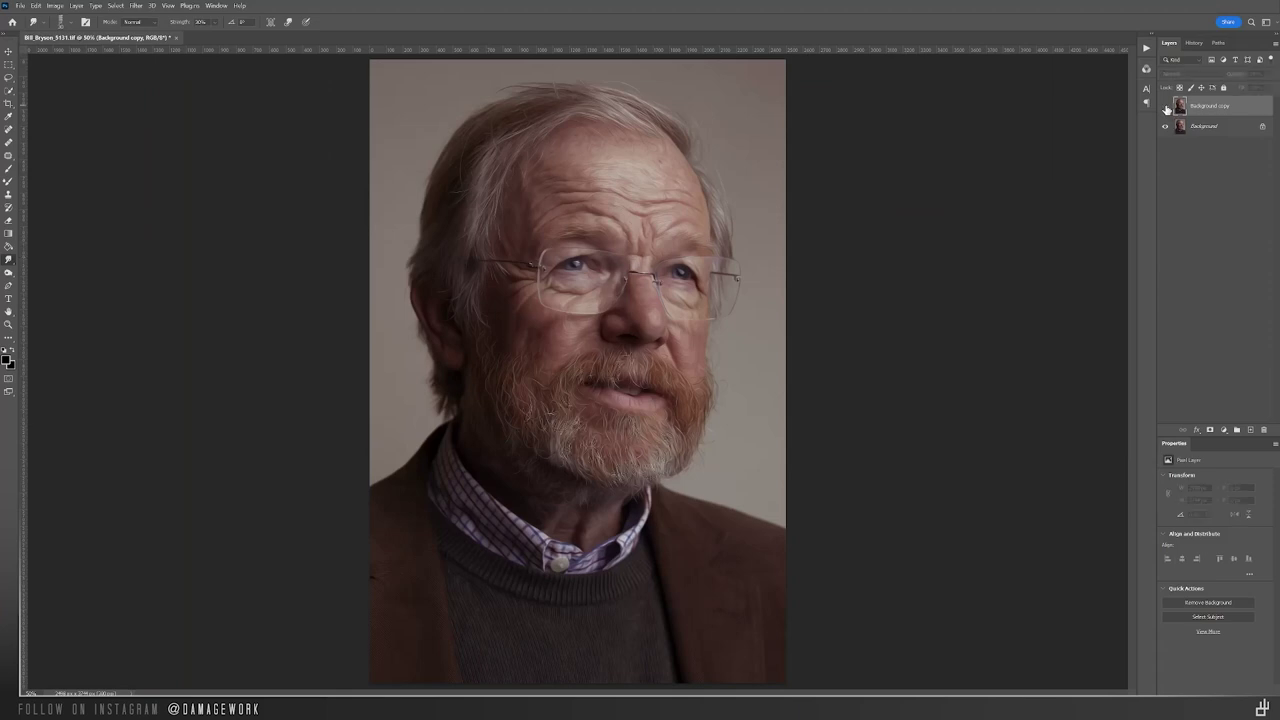
left_click(1228, 131)
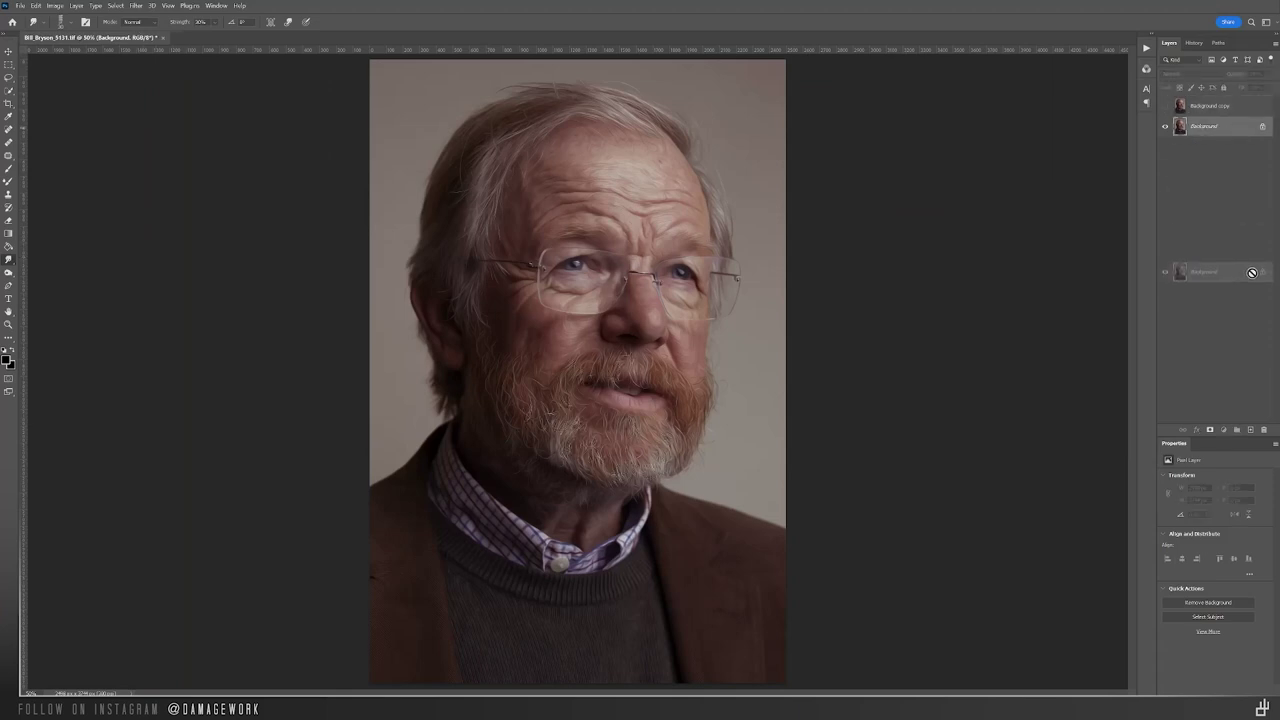
key("ctrl+j")
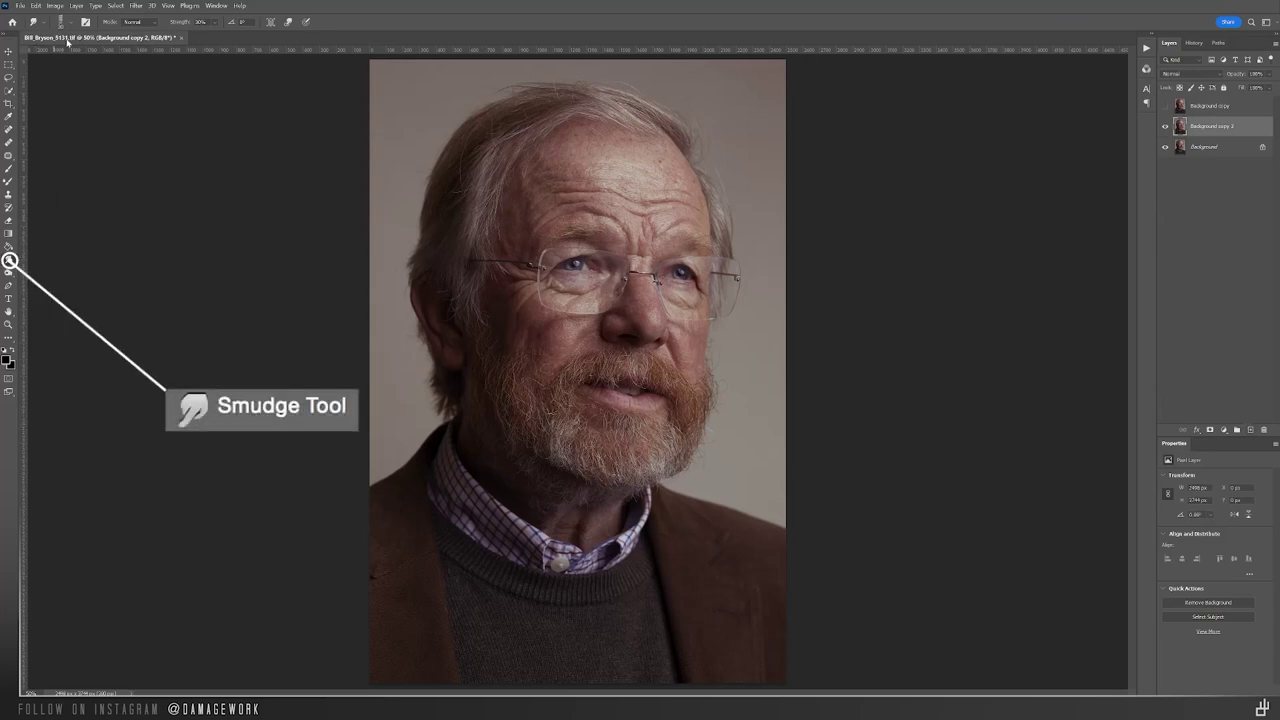
Step: Set the smudge brush to Soft Round 30 px, 0% hardness, with a tilted, flattened tip
left_click(71, 23)
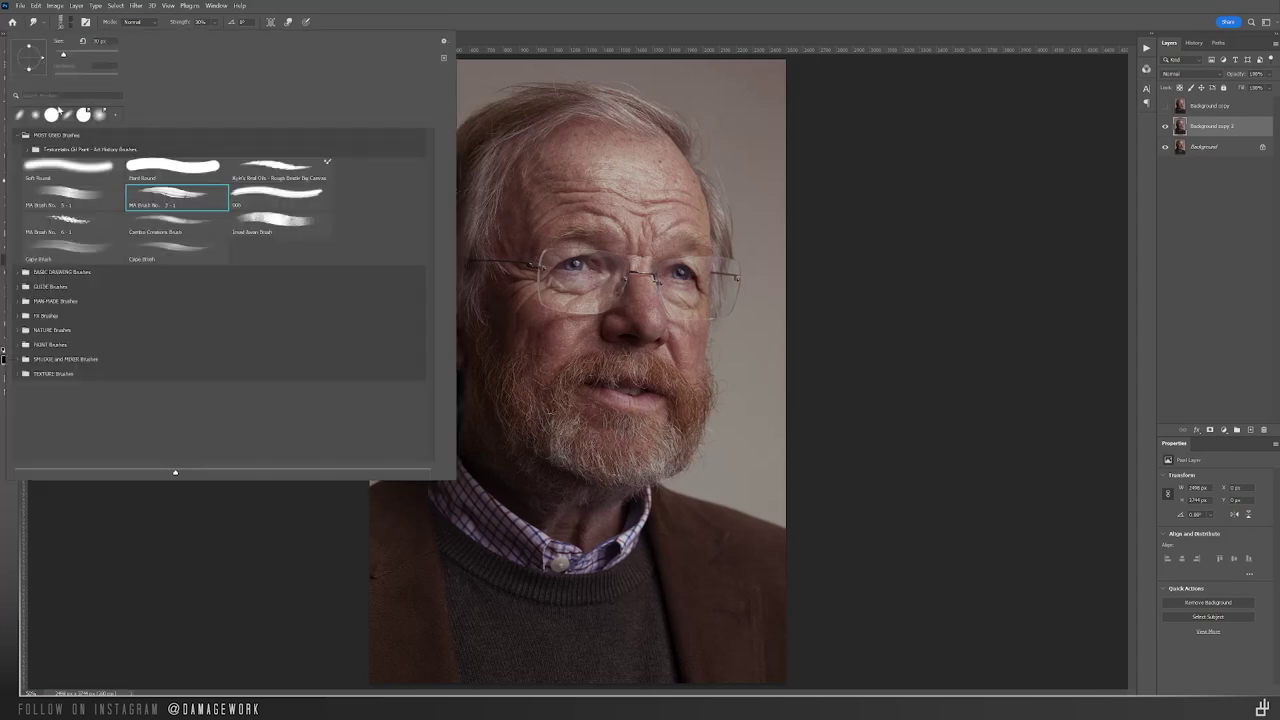
left_click(58, 171)
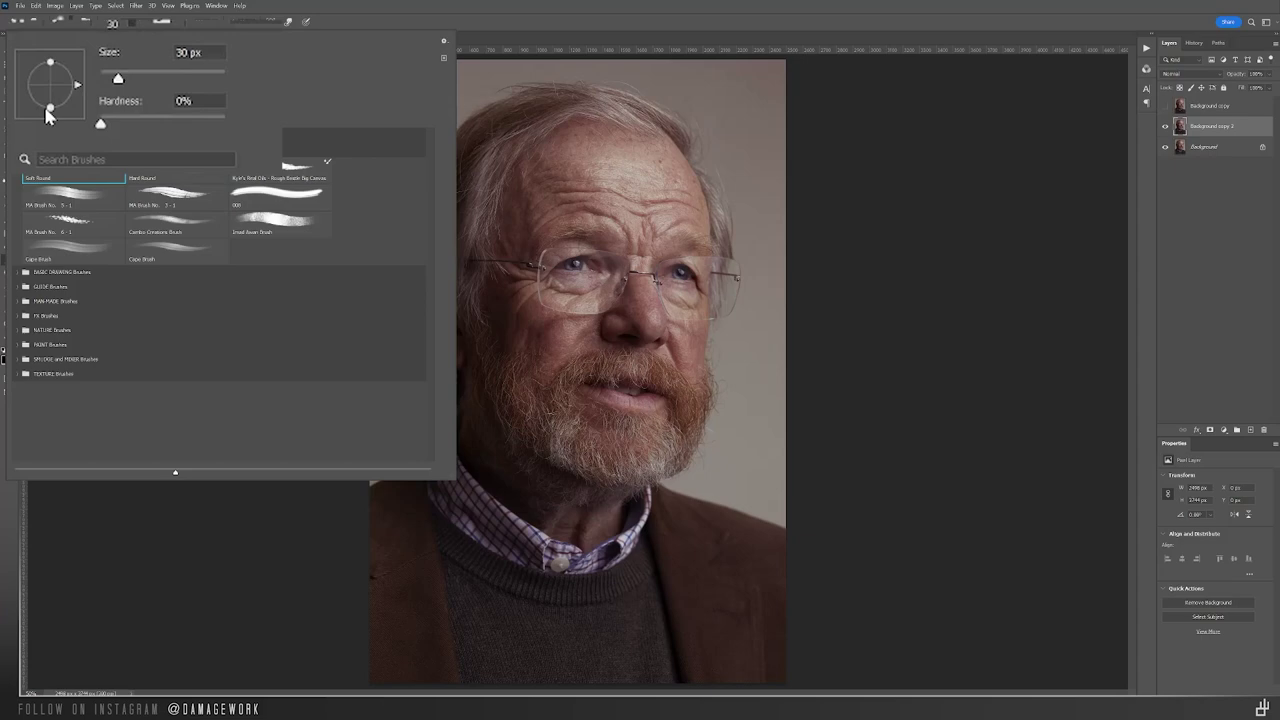
mouse_move(50, 104)
left_mouse_down()
mouse_move(80, 85)
mouse_move(72, 98)
left_mouse_up()
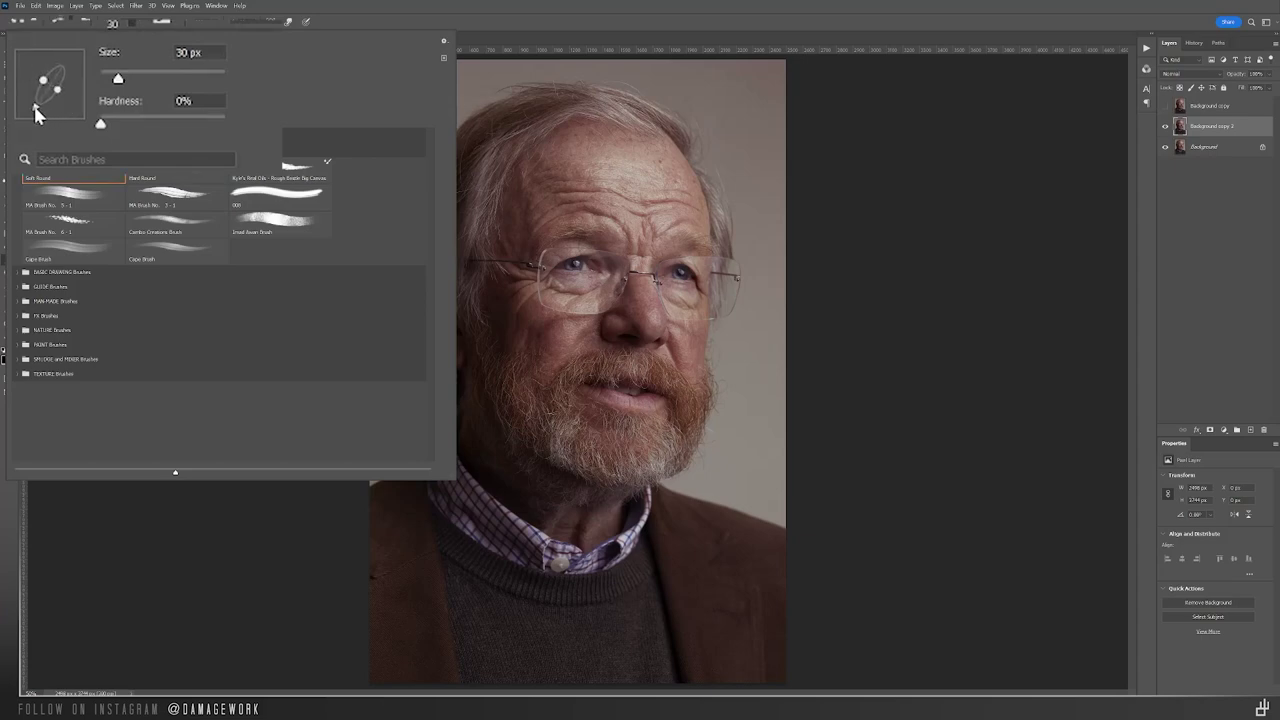
left_click(448, 8)
scroll(658, 254, "up", 5)
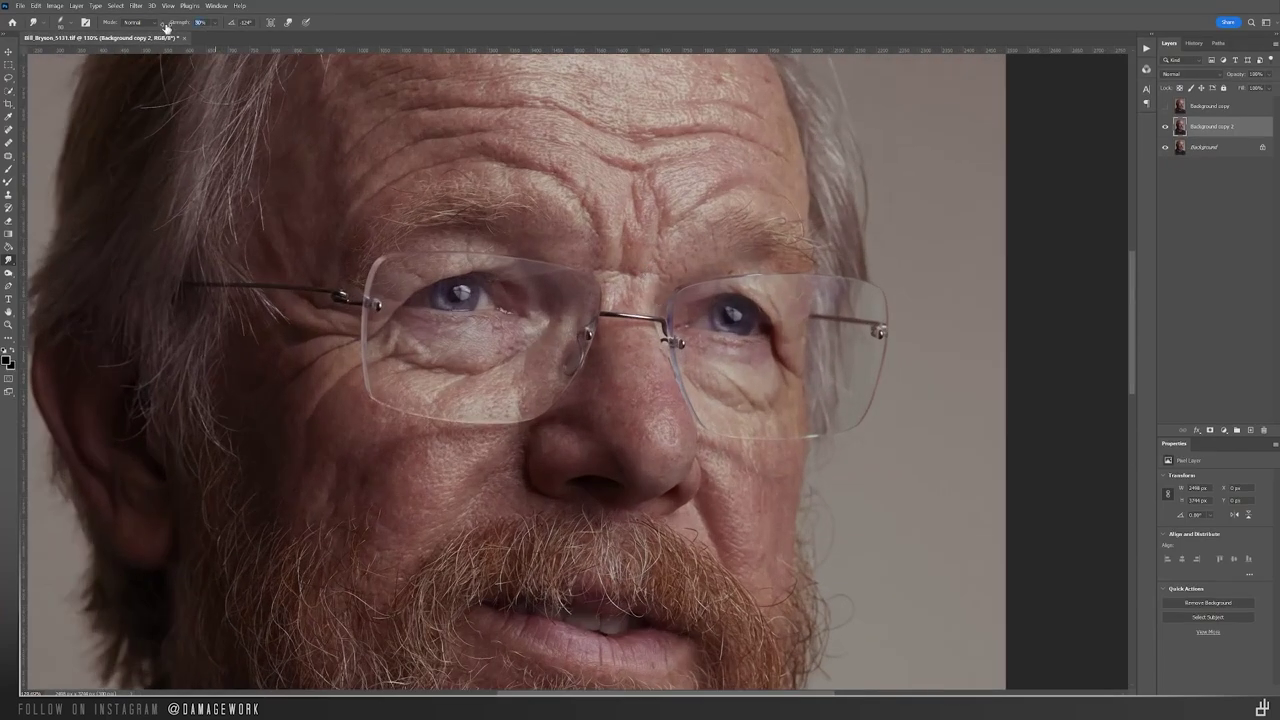
type("10")
left_click_drag(180, 23, 344, 110)
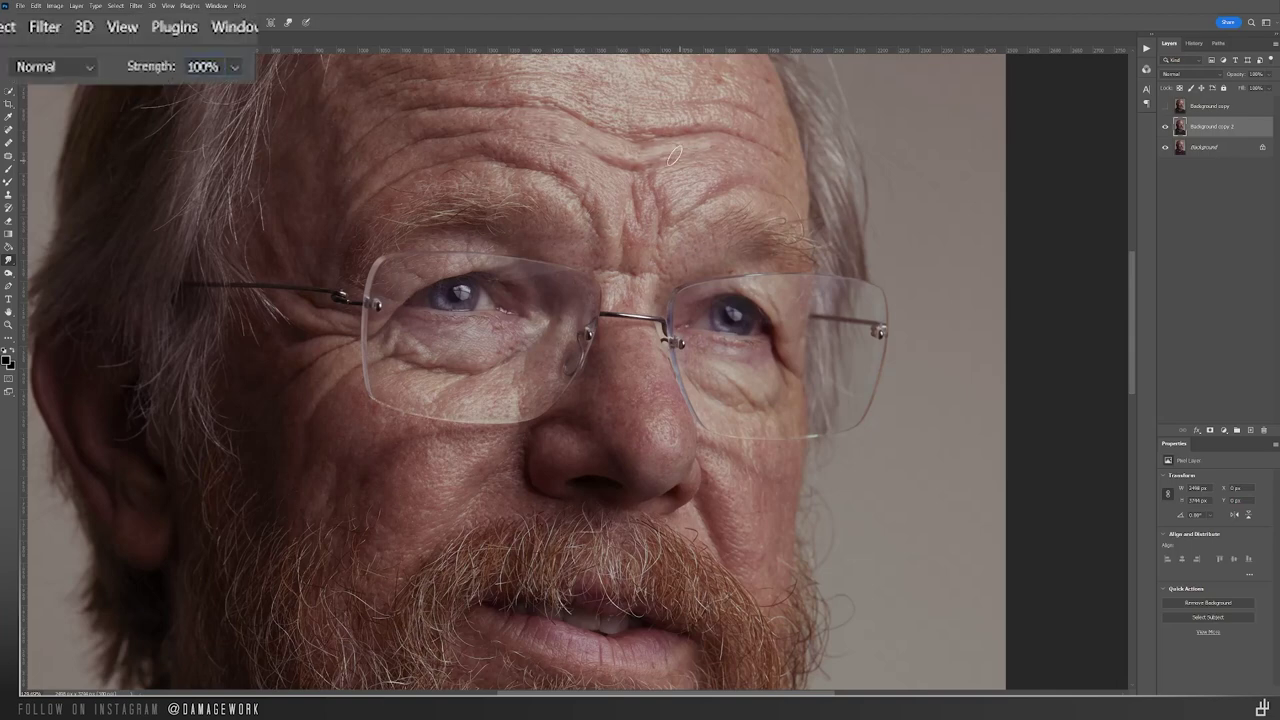
mouse_move(697, 143)
left_mouse_down()
mouse_move(649, 157)
mouse_move(518, 127)
mouse_move(649, 155)
mouse_move(740, 162)
left_mouse_up()
key("ctrl+z")
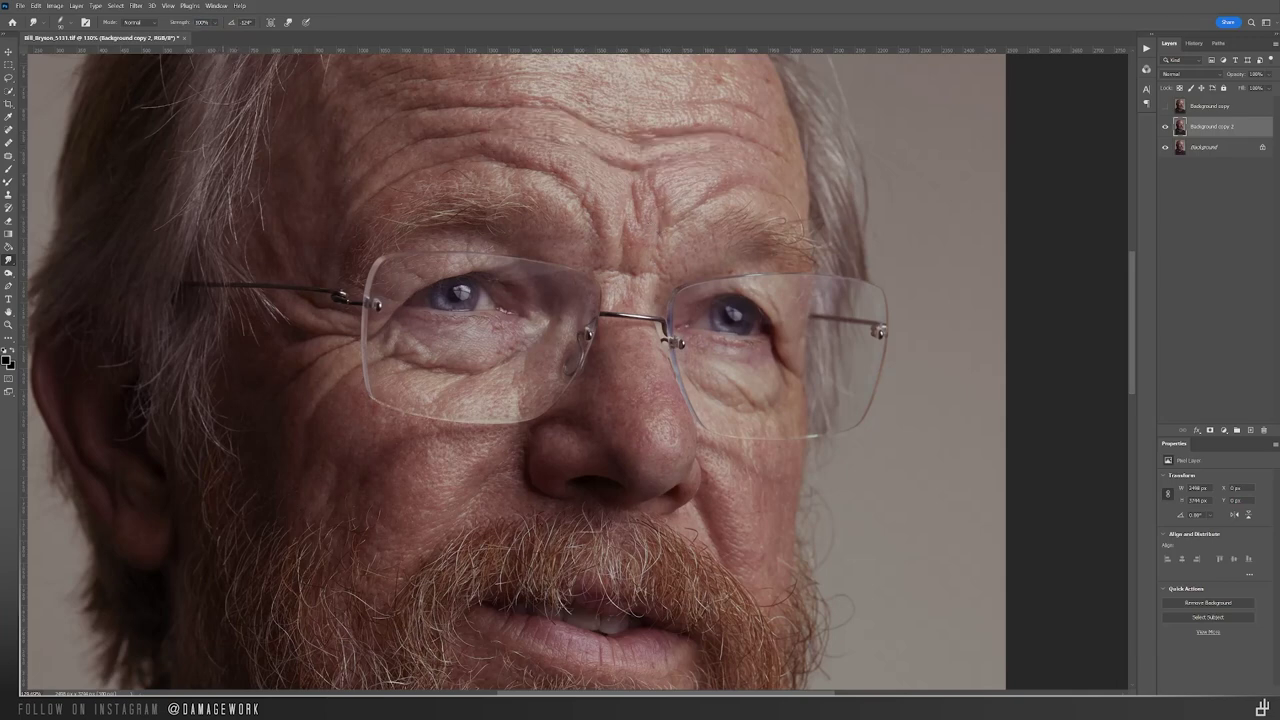
left_click(172, 25)
key("ctrl+minus")
left_click(54, 6)
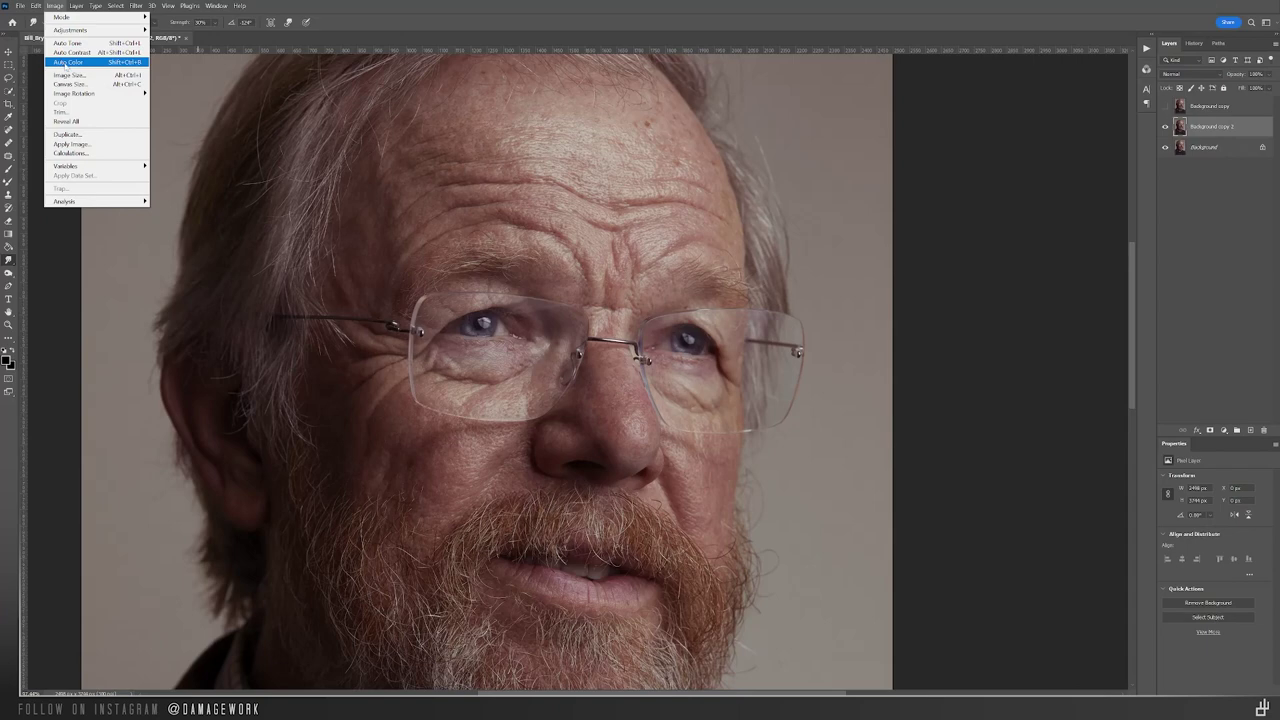
left_click(69, 75)
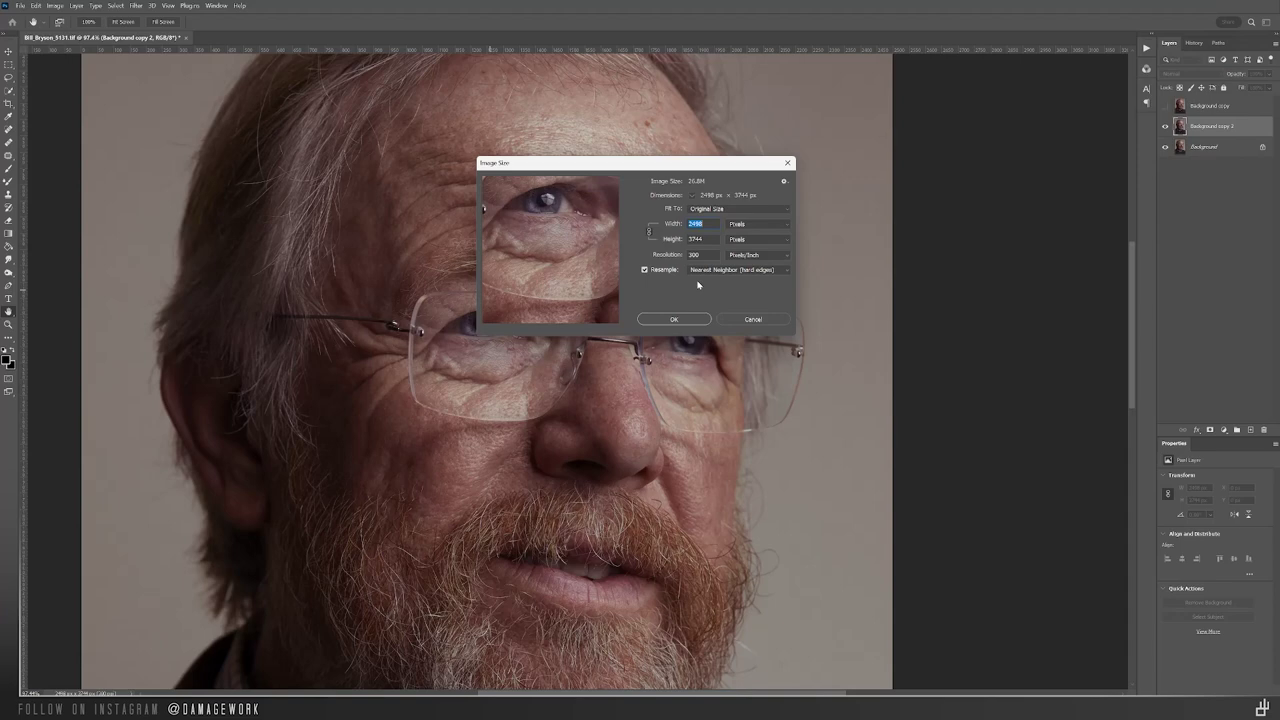
left_click(753, 320)
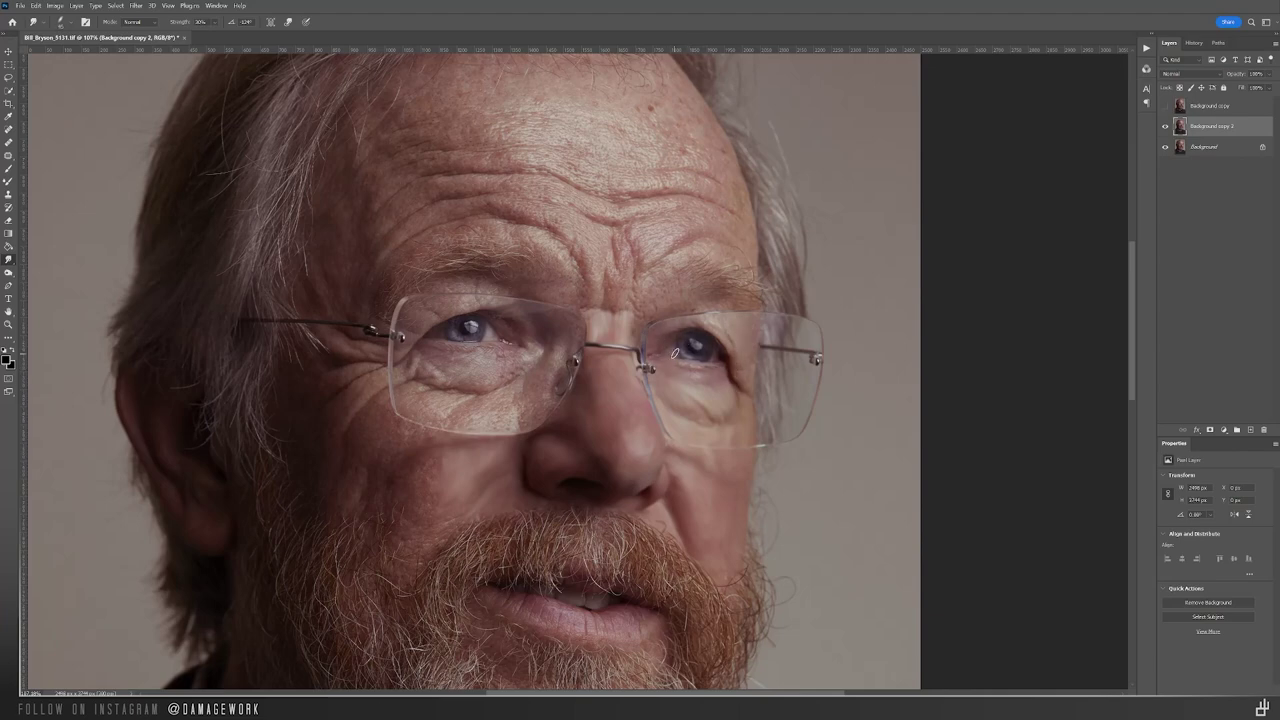
Step: Smudge the forehead, under-eyes, cheeks and beard, then fit the whole portrait on screen
scroll(734, 358, "up", 3)
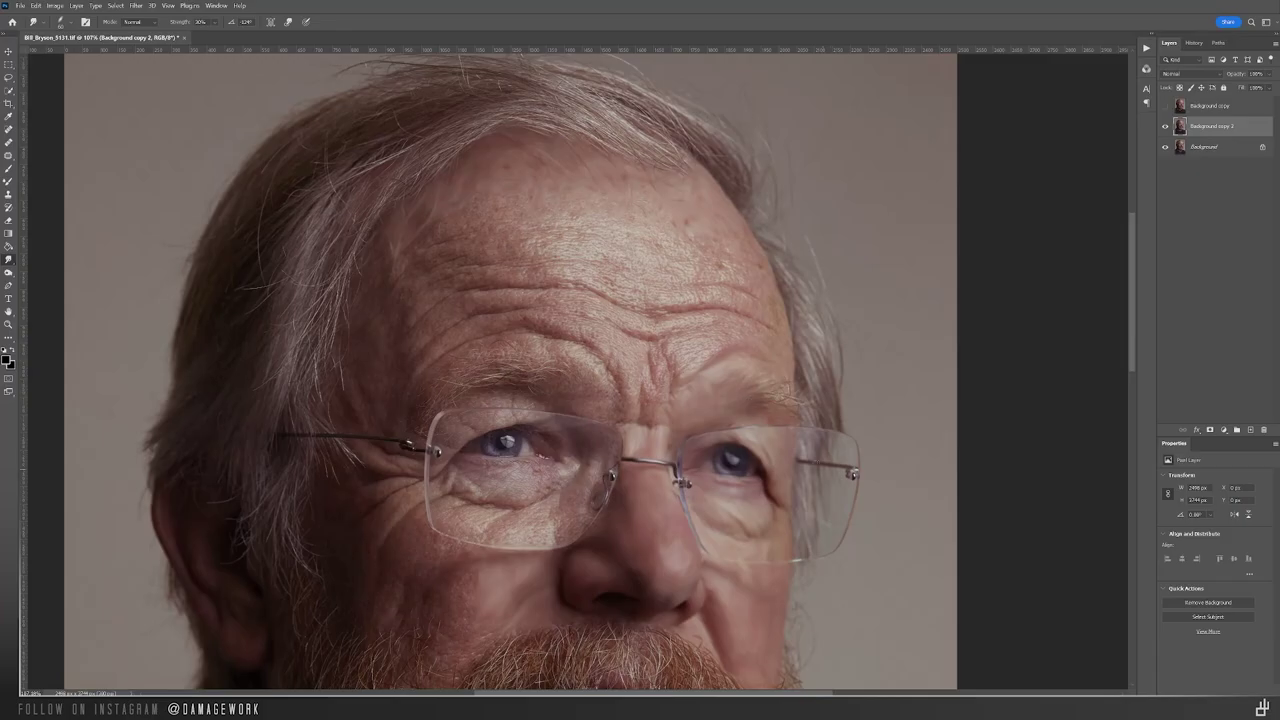
scroll(461, 631, "down", 3)
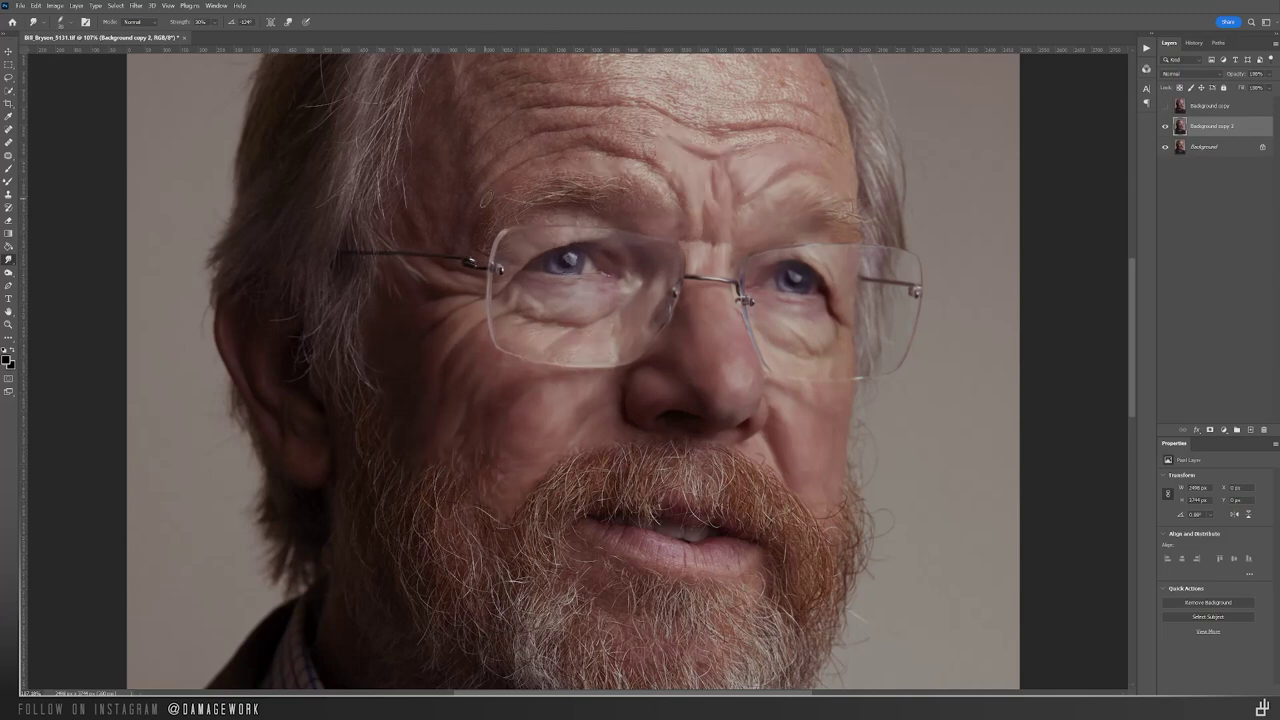
left_click_drag(608, 126, 654, 216)
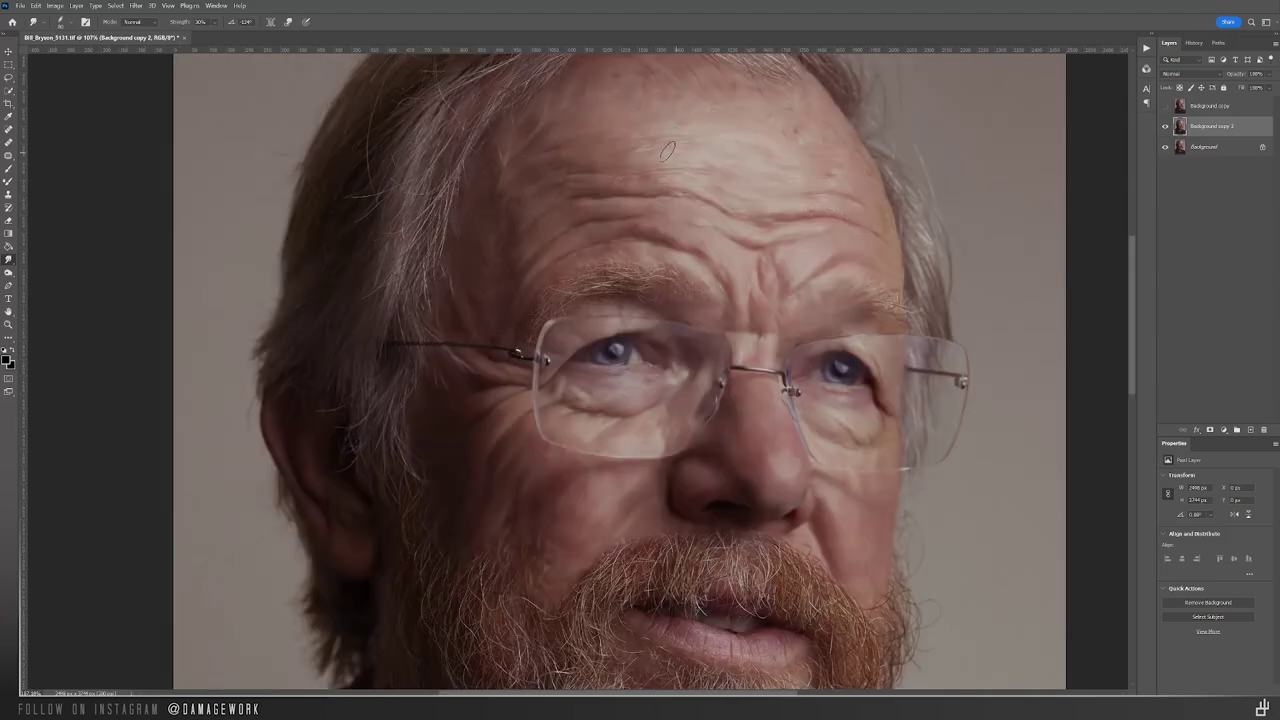
scroll(698, 180, "down", 3)
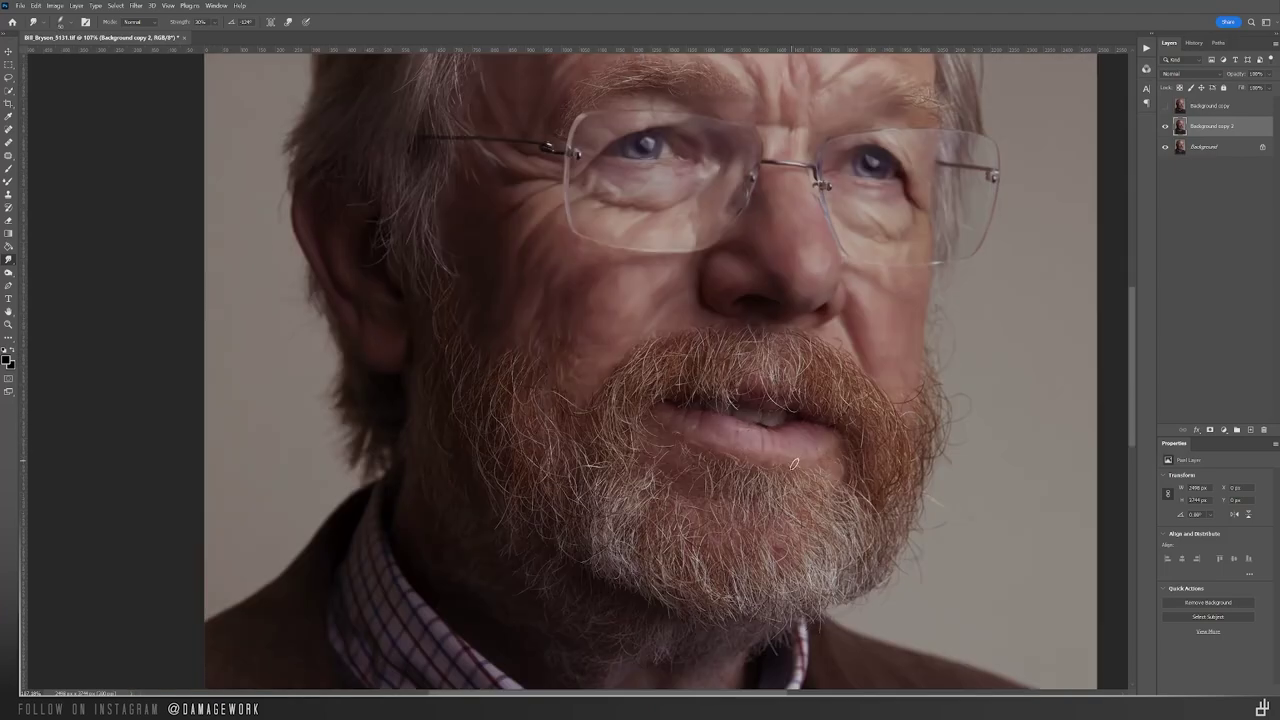
scroll(841, 474, "down", 3)
scroll(620, 401, "up", 5)
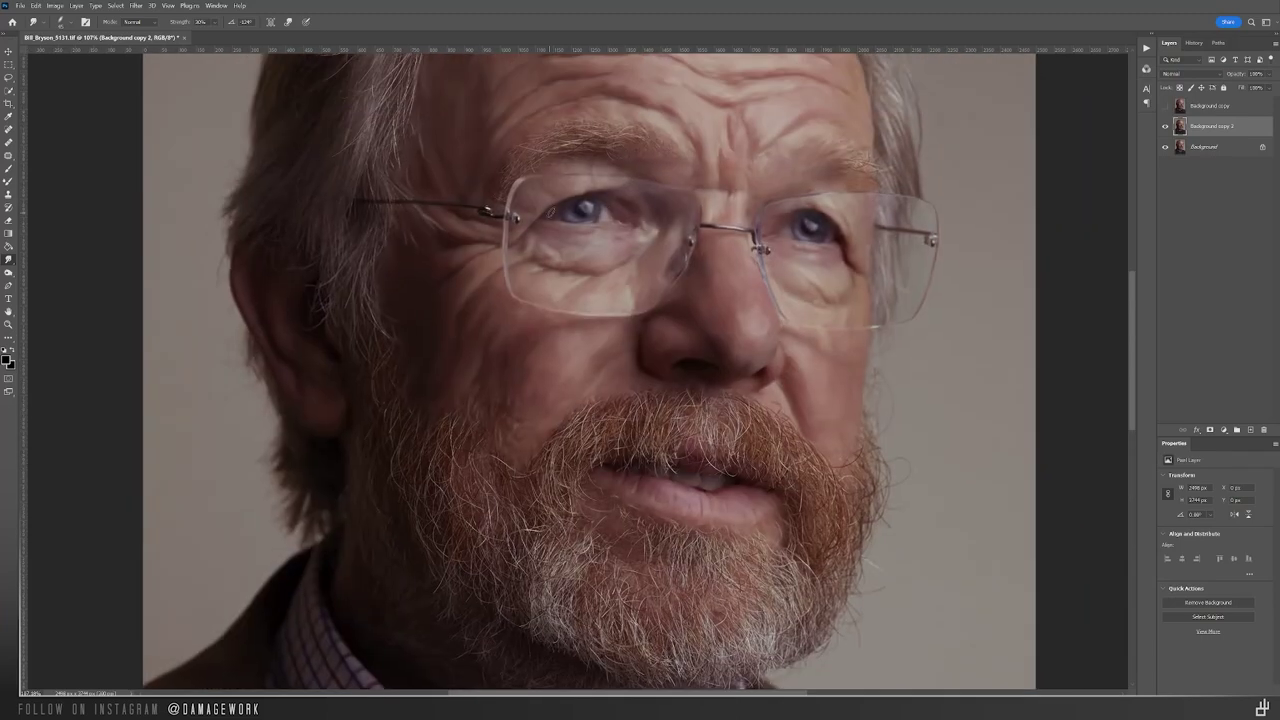
scroll(786, 319, "down", 2)
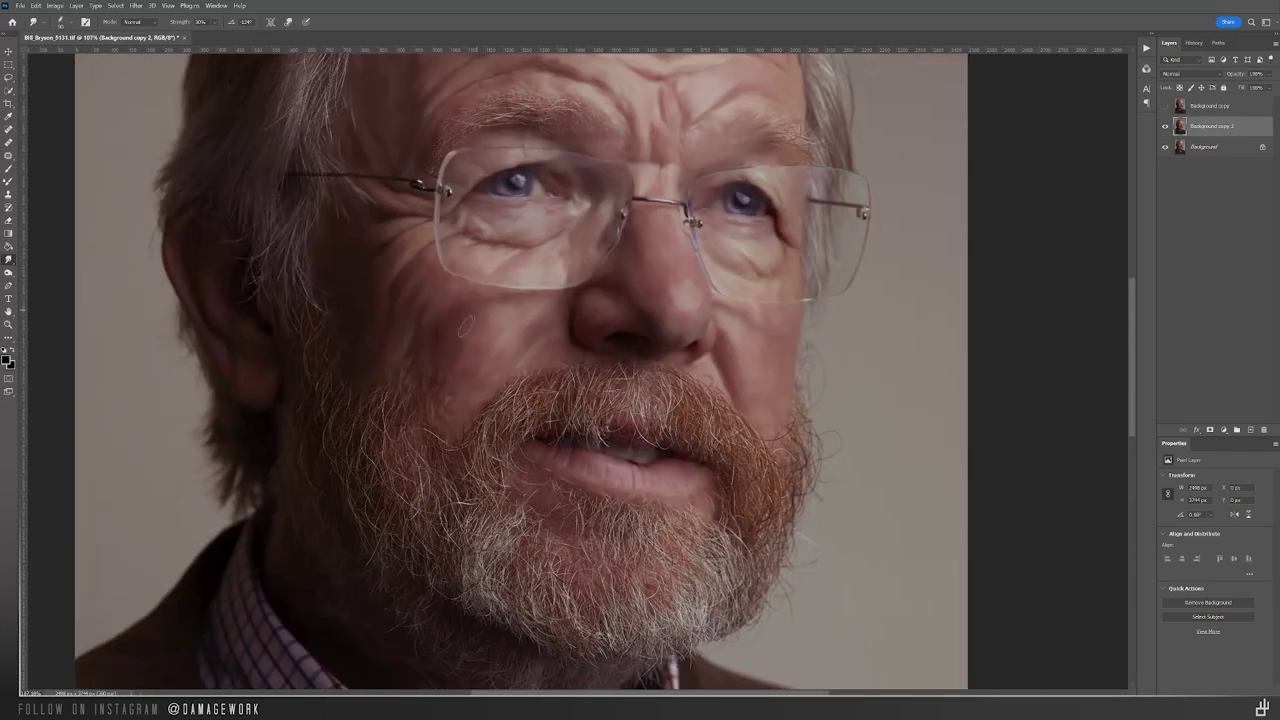
key("ctrl+0")
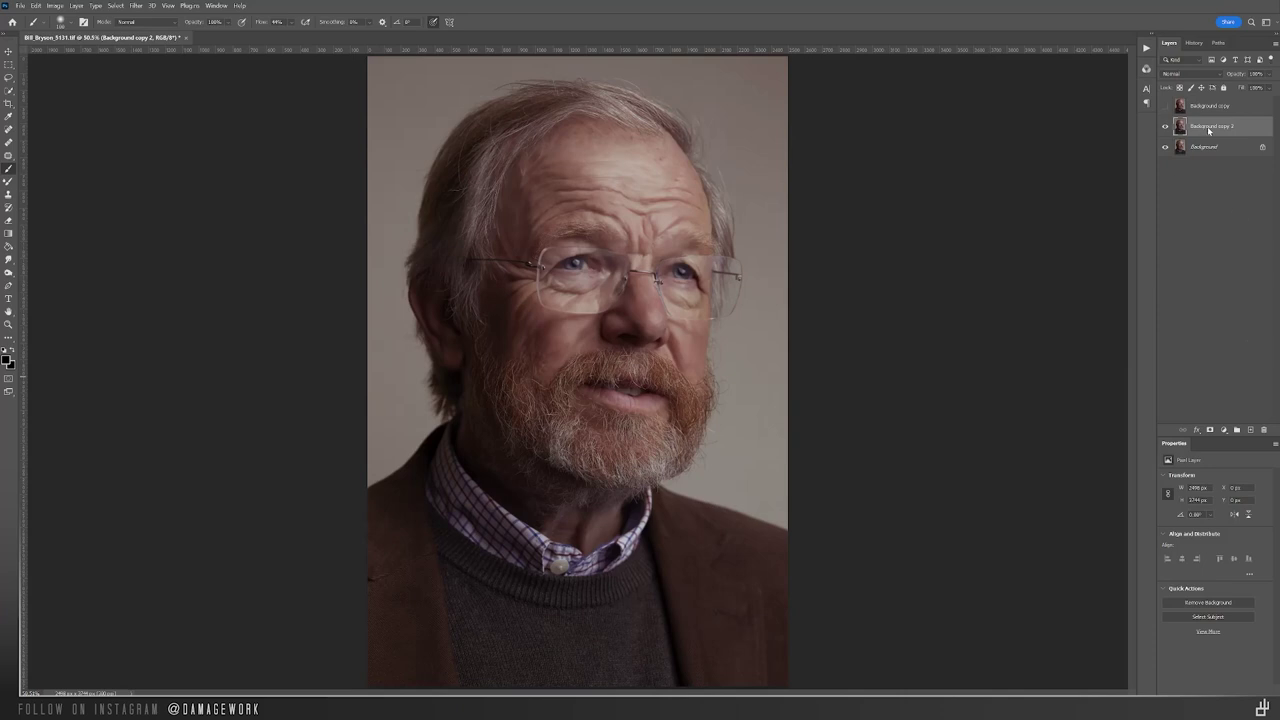
Step: Rename the smudged layer 'smudge', hide it, and duplicate the original Background layer
double_click(1209, 128)
type("gr")
key("Return")
left_click(1164, 126)
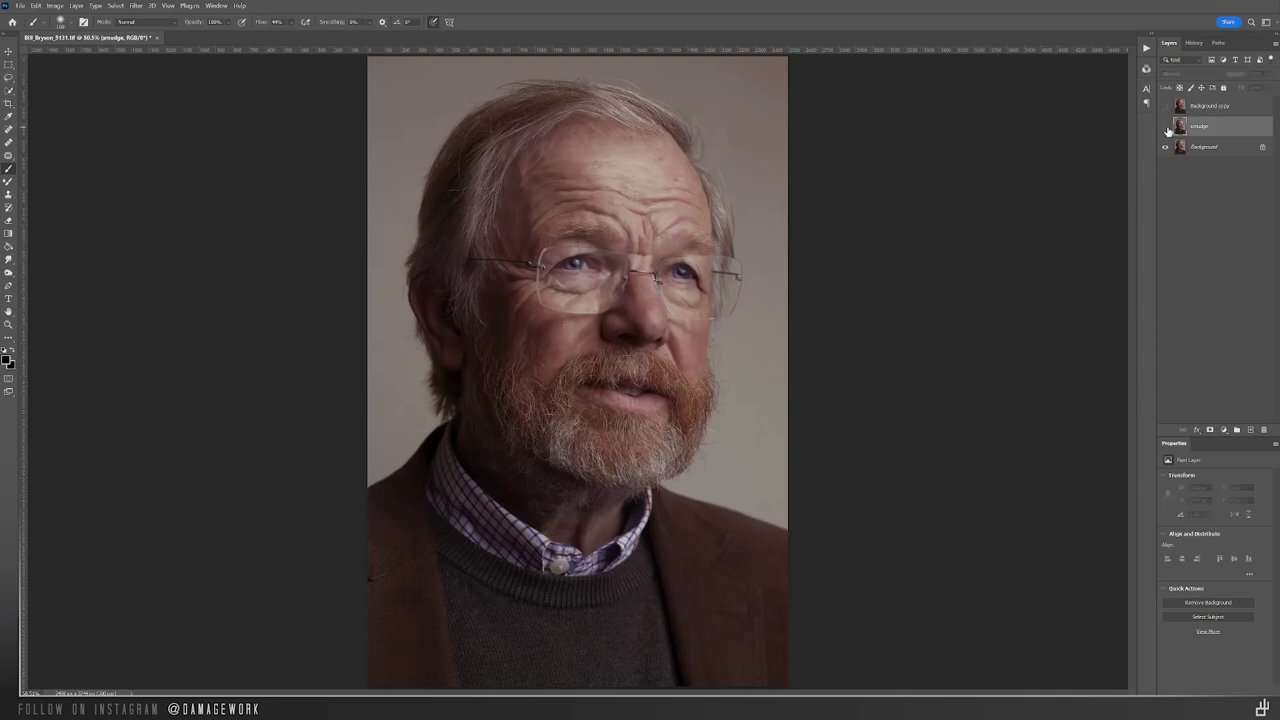
left_click_drag(1214, 148, 1250, 430)
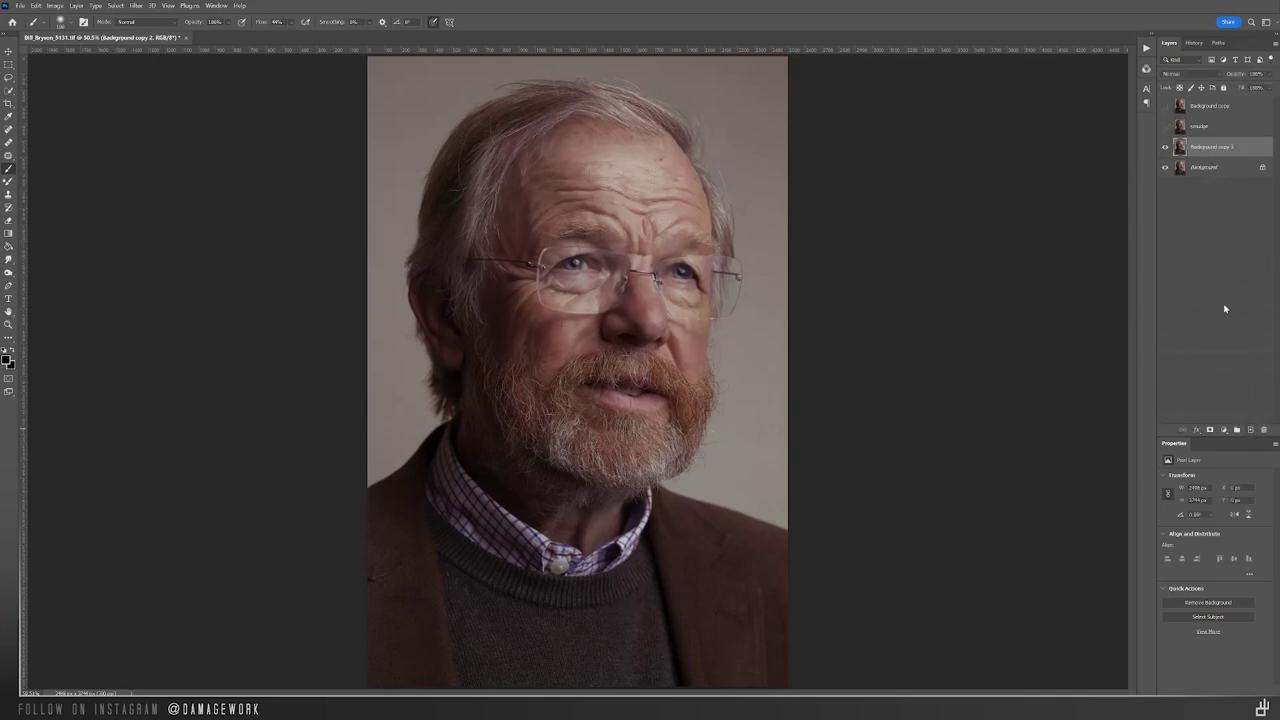
Step: Apply a milder Oil Paint with lower Stylization and Cleanliness to the new copy
left_click(136, 5)
mouse_move(145, 190)
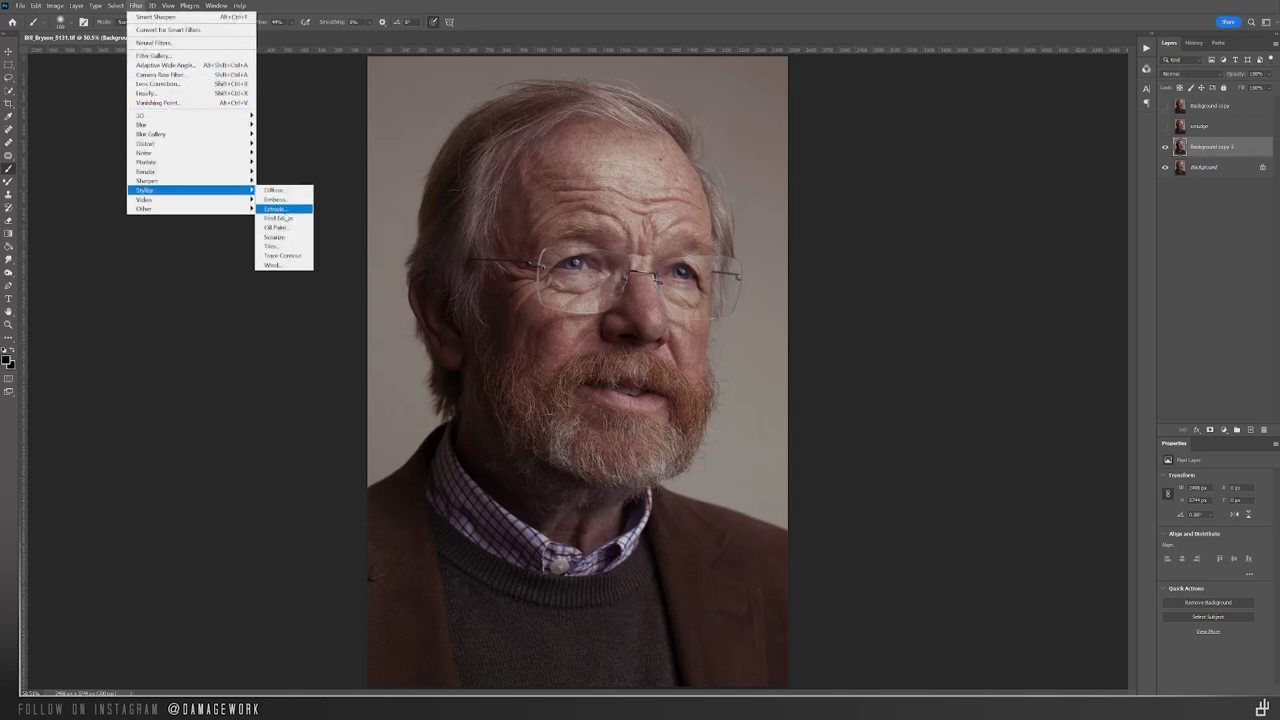
left_click(295, 236)
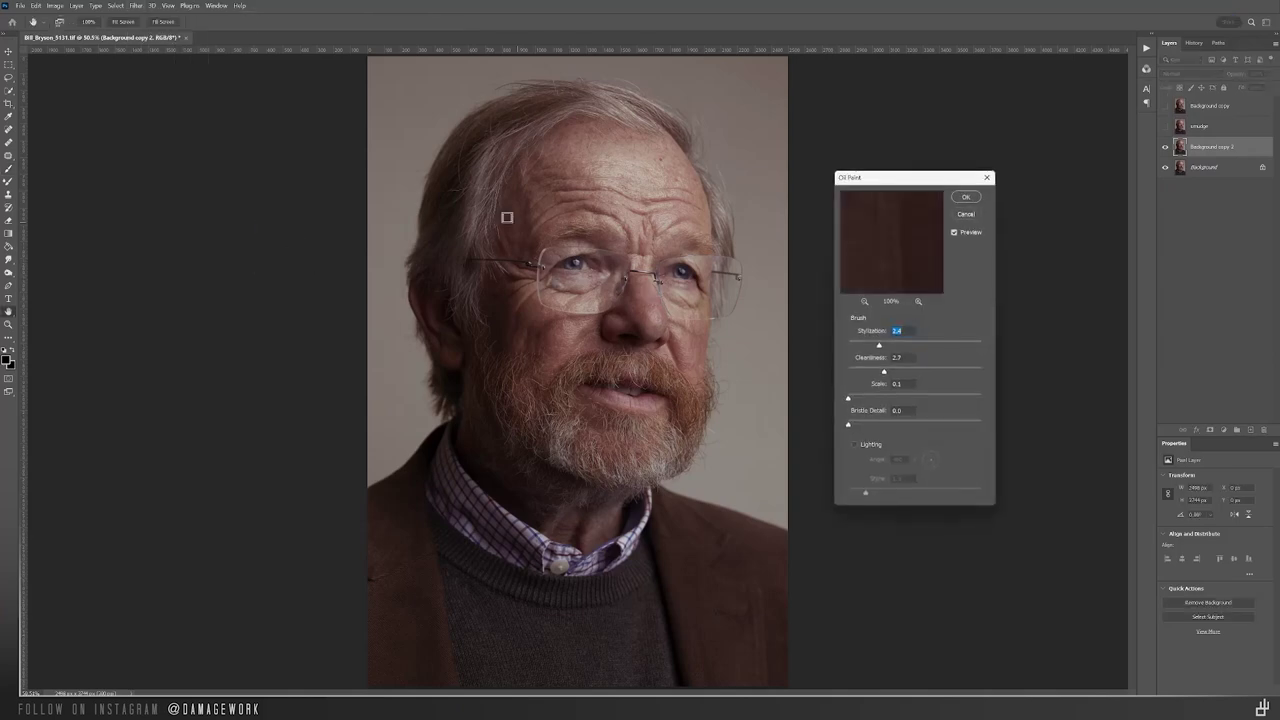
key("alt")
mouse_move(466, 127)
left_mouse_down()
mouse_move(534, 137)
mouse_move(703, 451)
mouse_move(609, 285)
left_mouse_up()
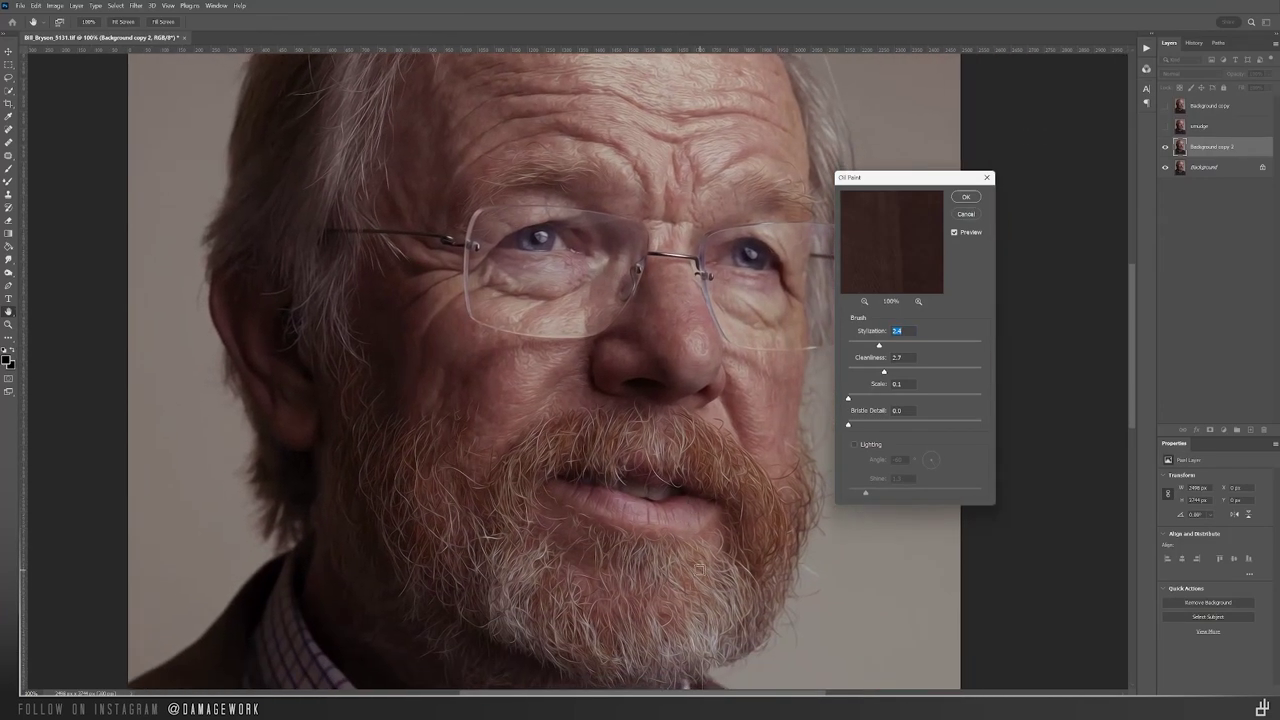
left_click(904, 355)
left_click(906, 343)
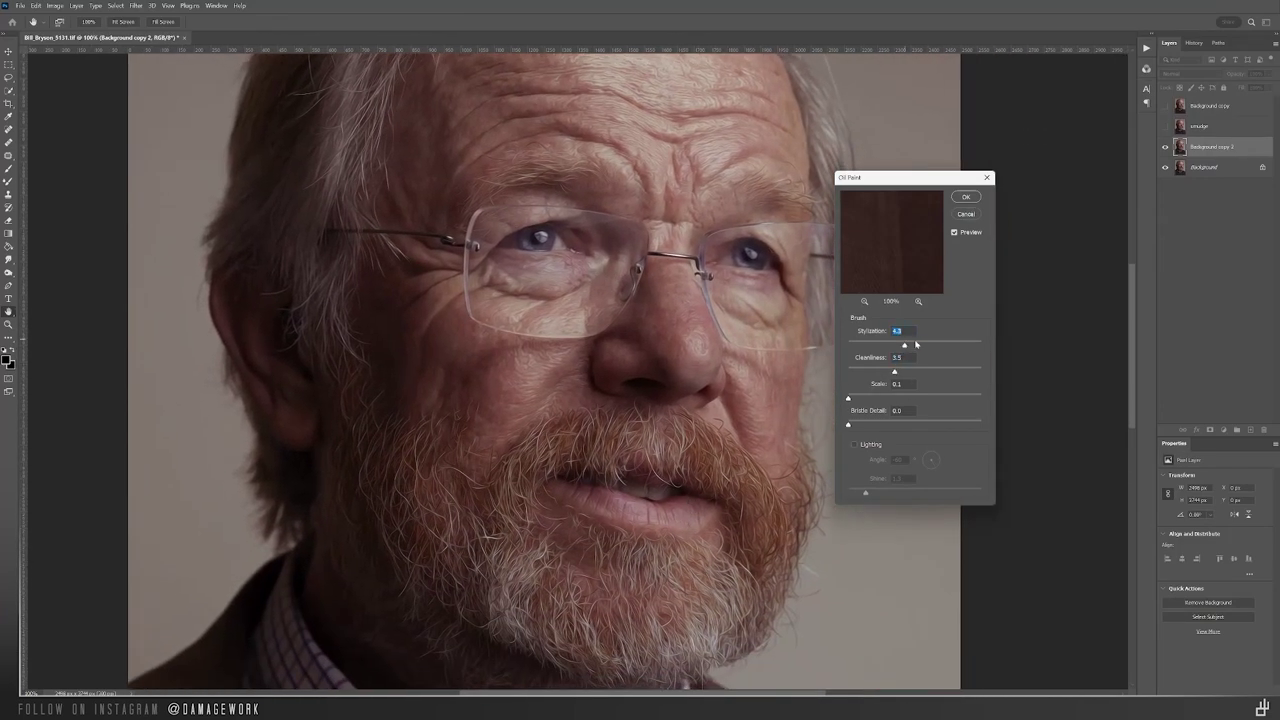
left_click(963, 198)
key("b")
key("ctrl+0")
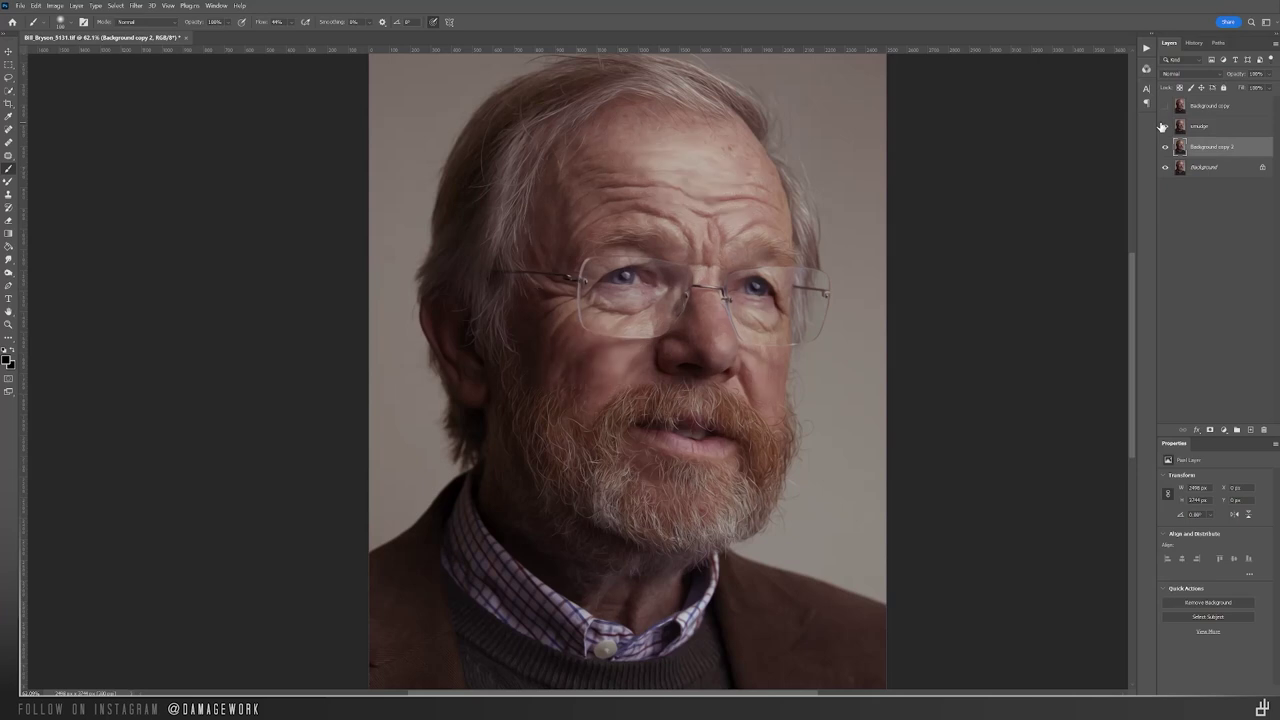
Step: Move the oil-painted copy above smudge and rename it 'hair'
left_click_drag(1212, 147, 1208, 131)
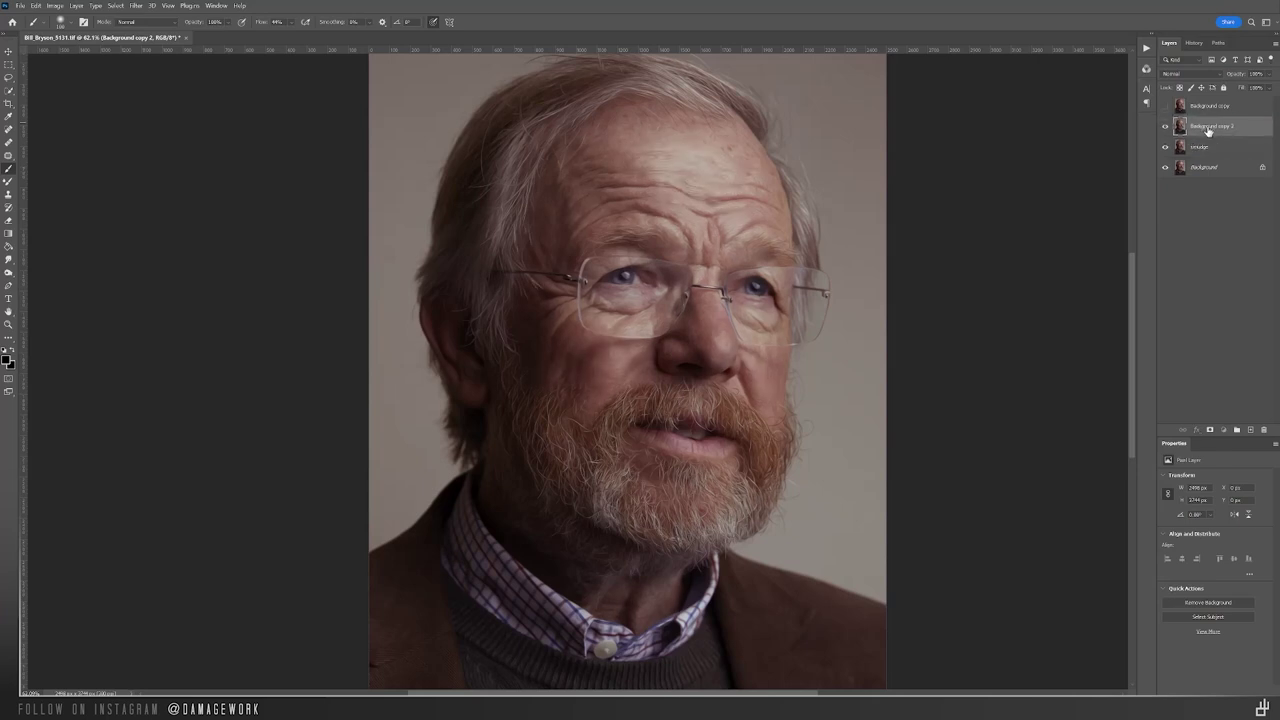
double_click(1208, 127)
type("hair")
key("Return")
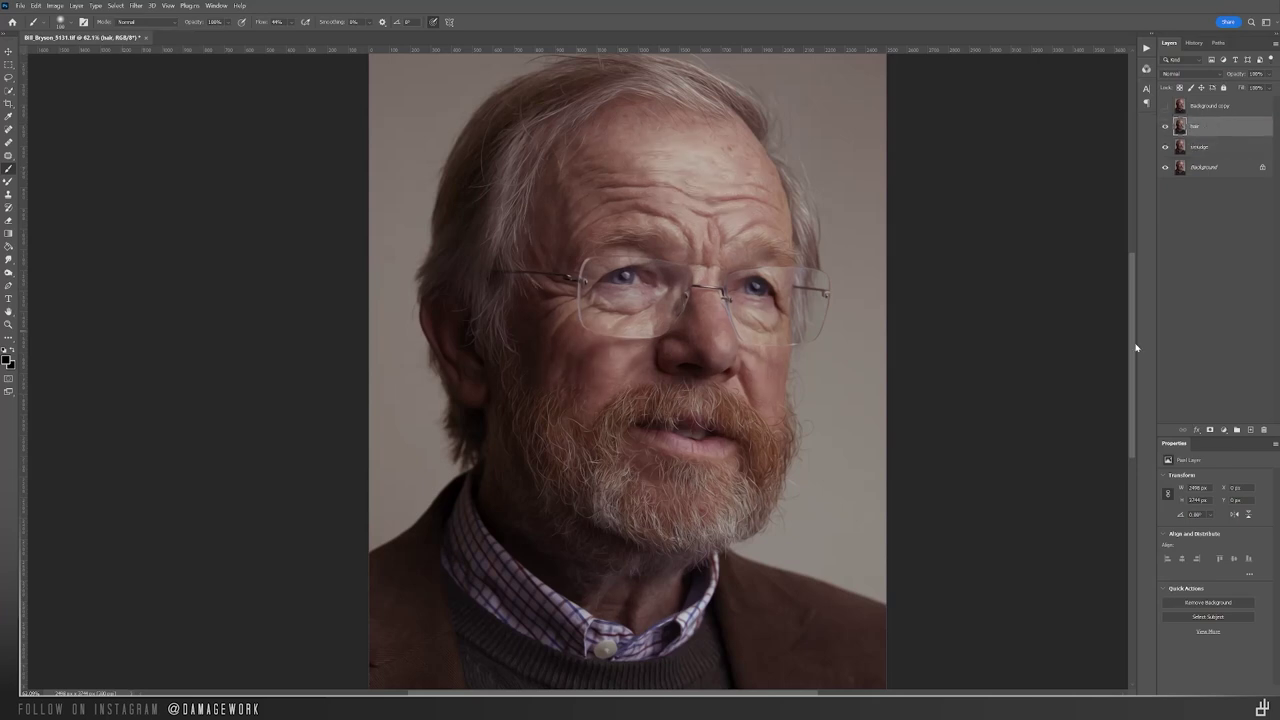
Step: Add an inverted mask and paint white with a ~200 px brush over hair and beard
left_click(1211, 429)
key("ctrl+i")
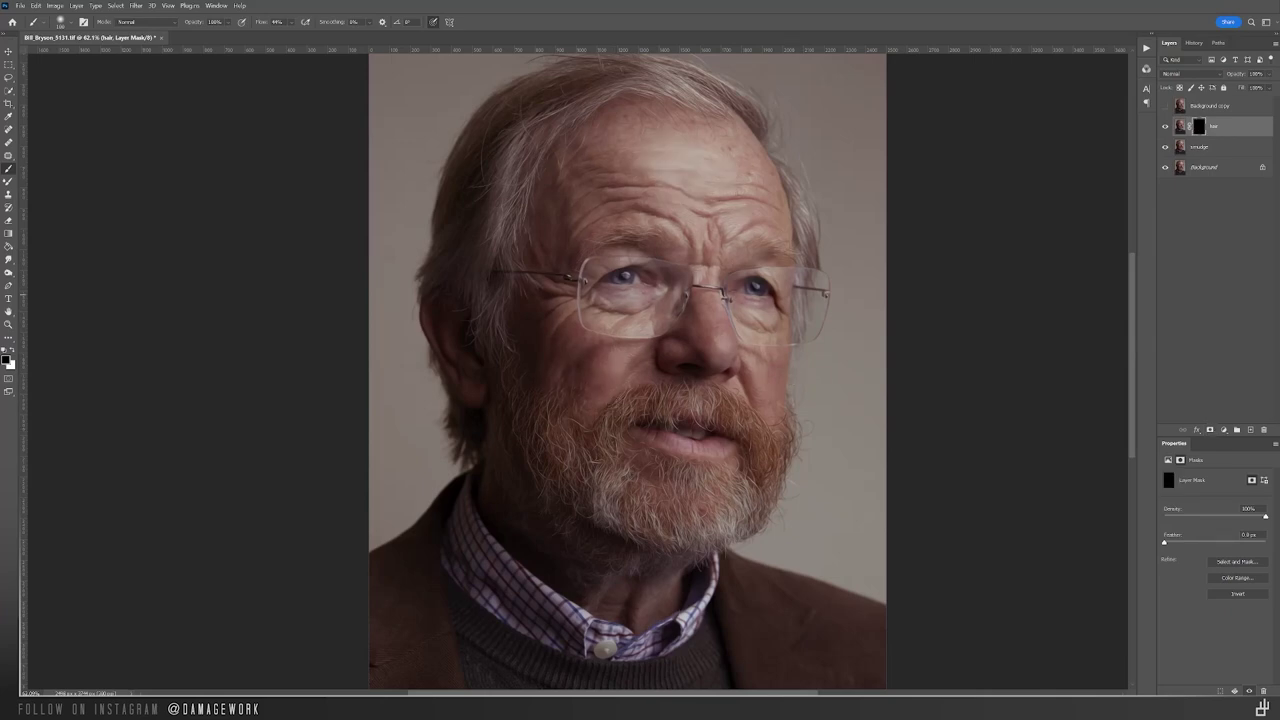
key("x")
key("bracketright")
key("bracketright")
key("bracketright")
key("bracketright")
mouse_move(303, 63)
left_mouse_down()
mouse_move(500, 292)
mouse_move(431, 280)
mouse_move(702, 81)
mouse_move(818, 234)
mouse_move(786, 478)
mouse_move(617, 521)
mouse_move(524, 408)
mouse_move(655, 401)
left_mouse_up()
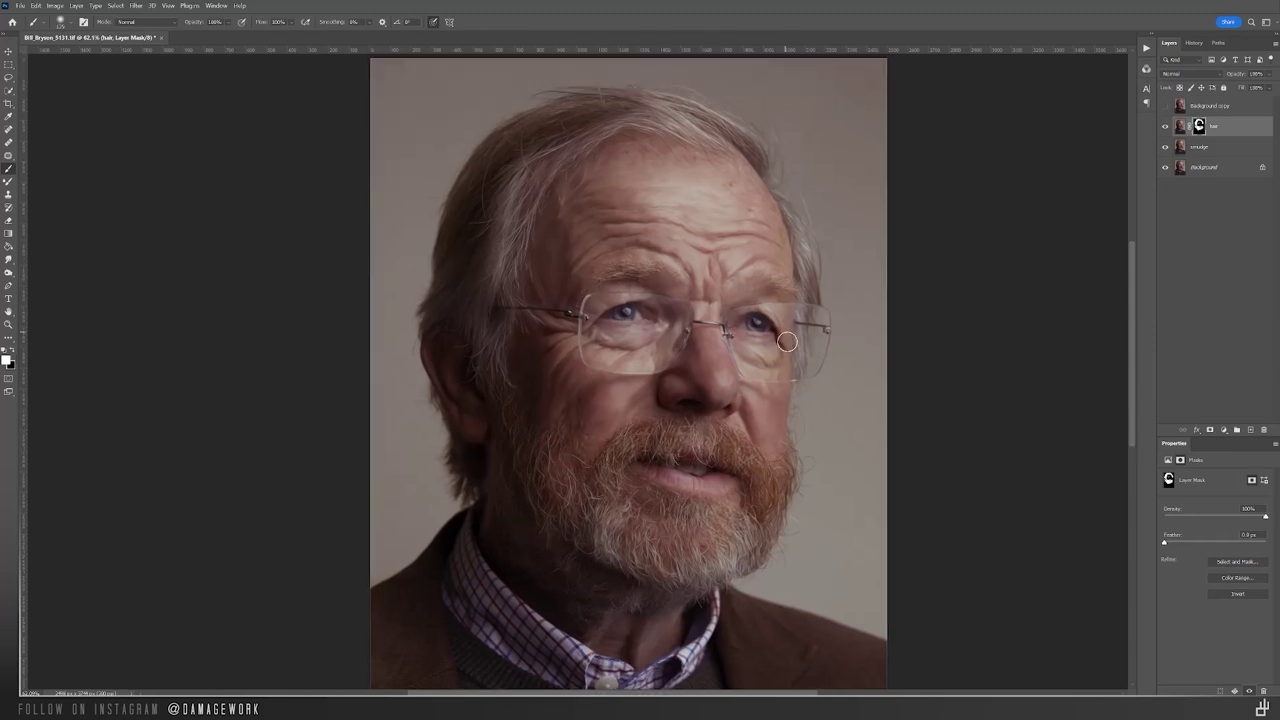
key("x")
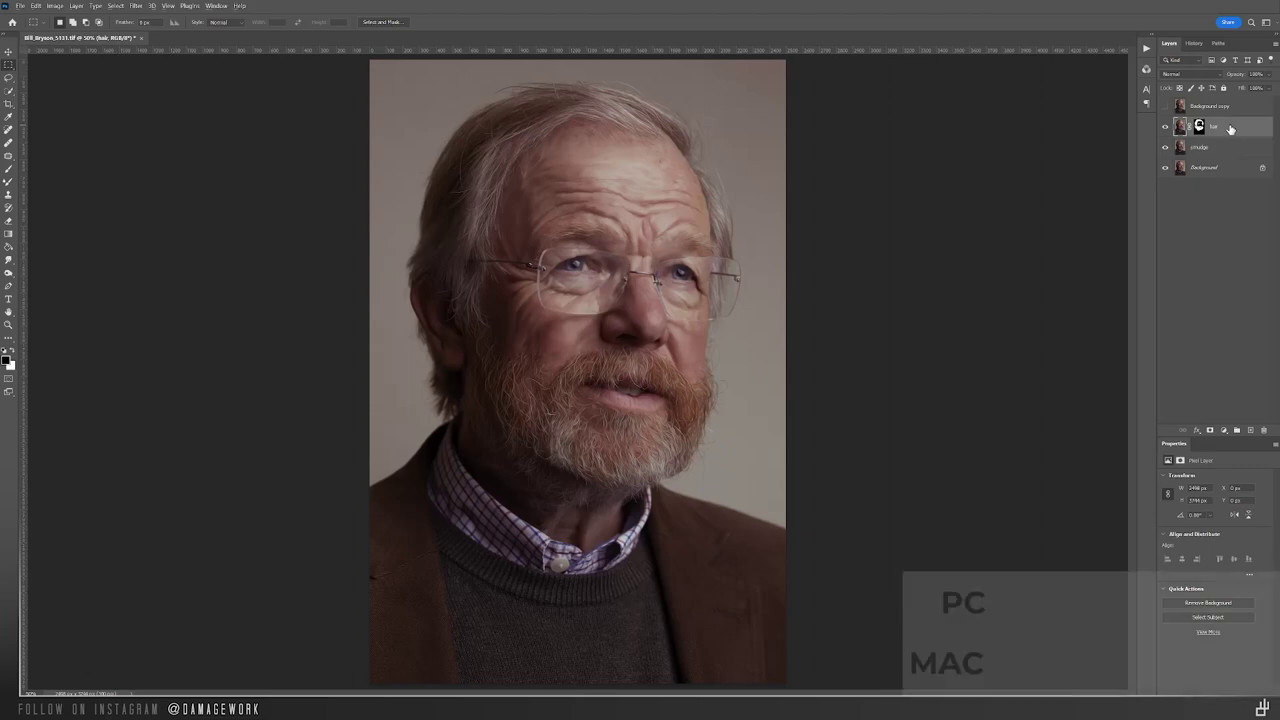
Step: Stamp all visible layers into a new layer named 'smart sharpen'
key("ctrl+shift+alt+e")
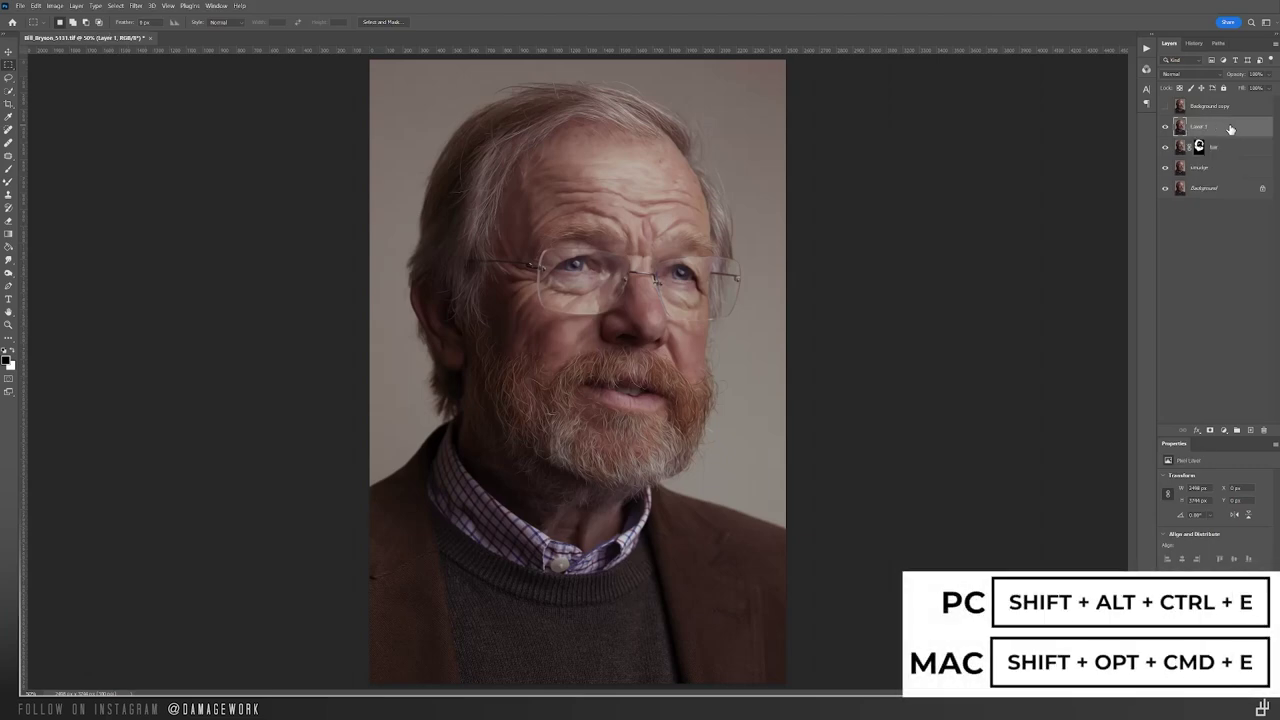
double_click(1198, 127)
type("sharpen")
key("Return")
Step: Set Smart Sharpen to remove Gaussian Blur, with lower noise reduction and a higher Amount
left_click(136, 6)
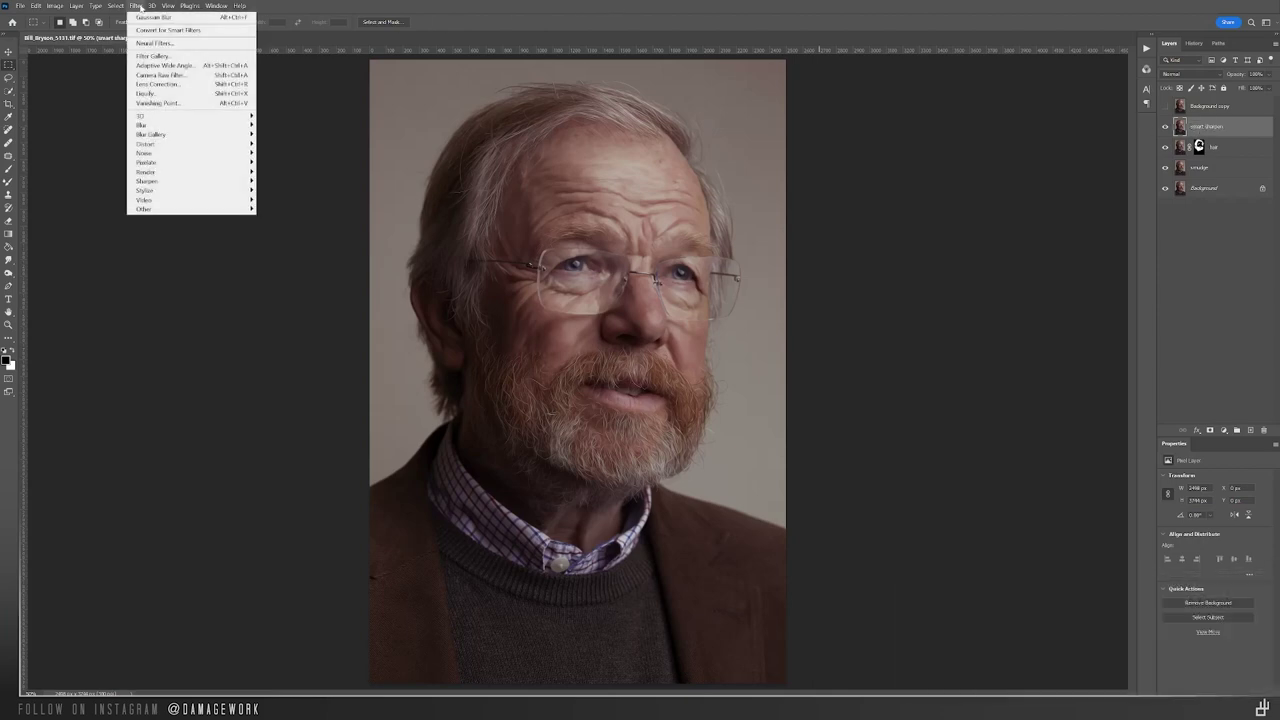
mouse_move(230, 181)
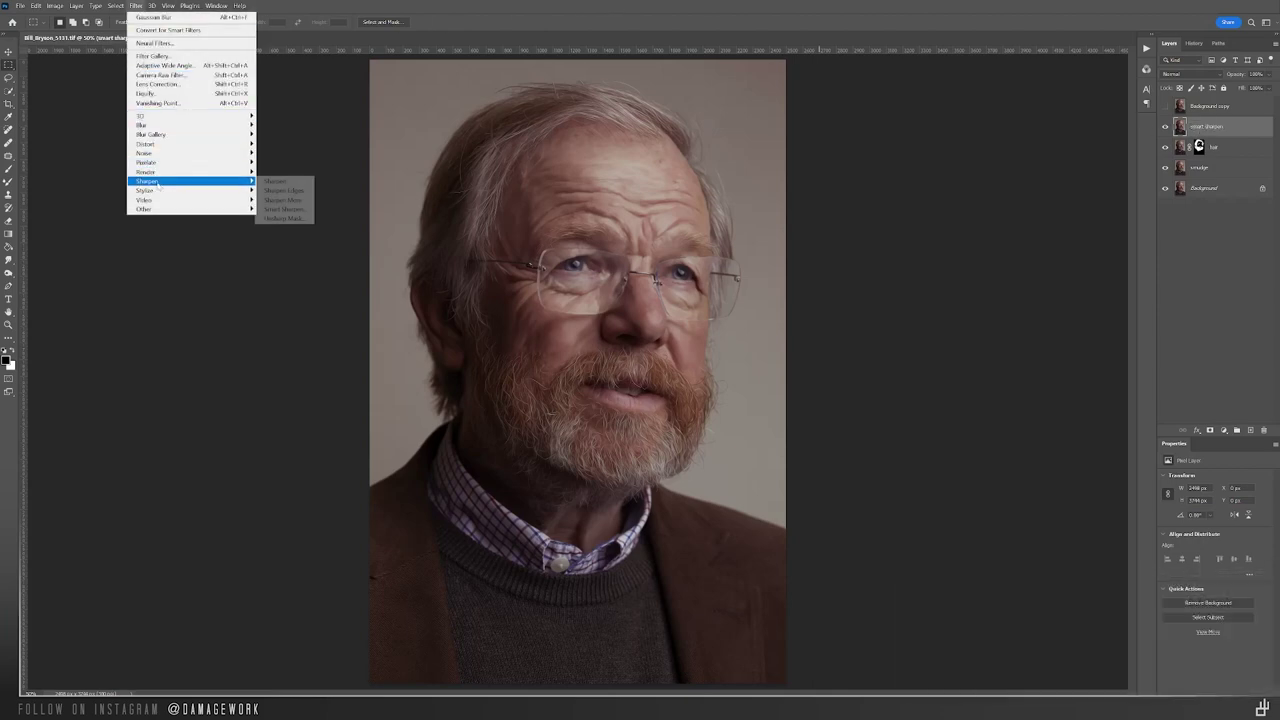
left_click(283, 209)
left_click_drag(528, 166, 755, 178)
left_click(905, 284)
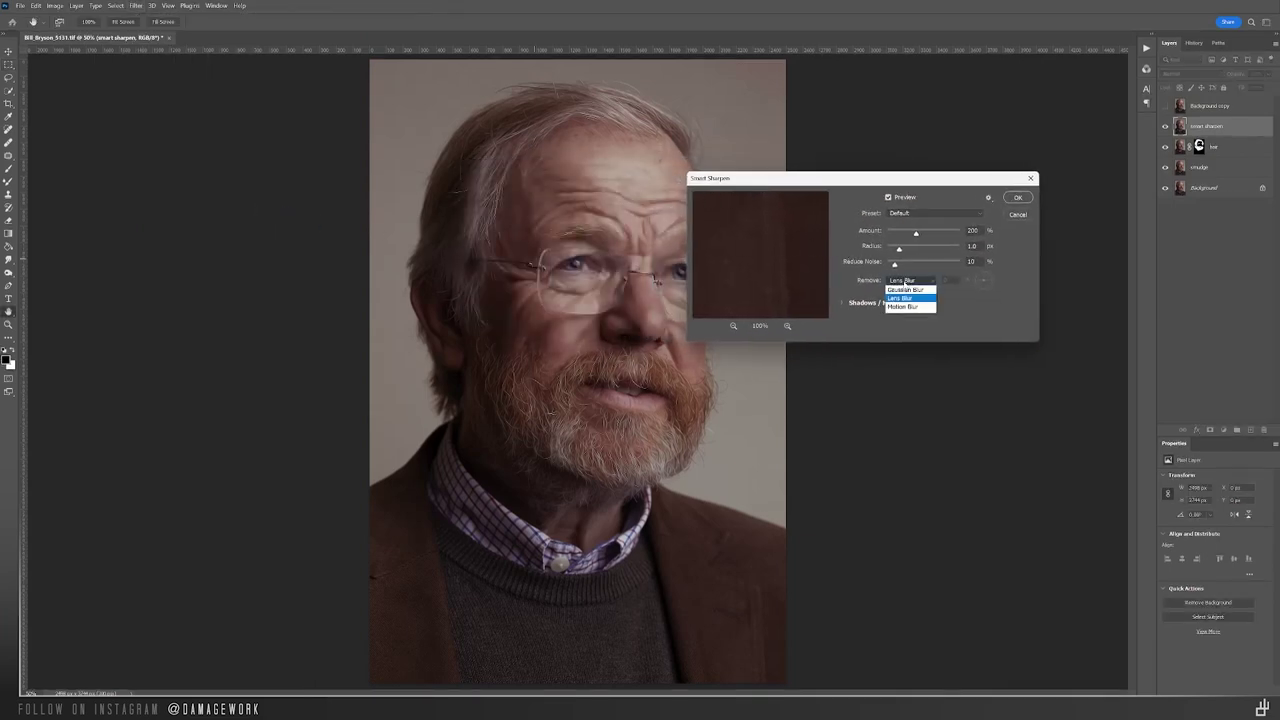
left_click(905, 290)
left_click_drag(894, 264, 889, 266)
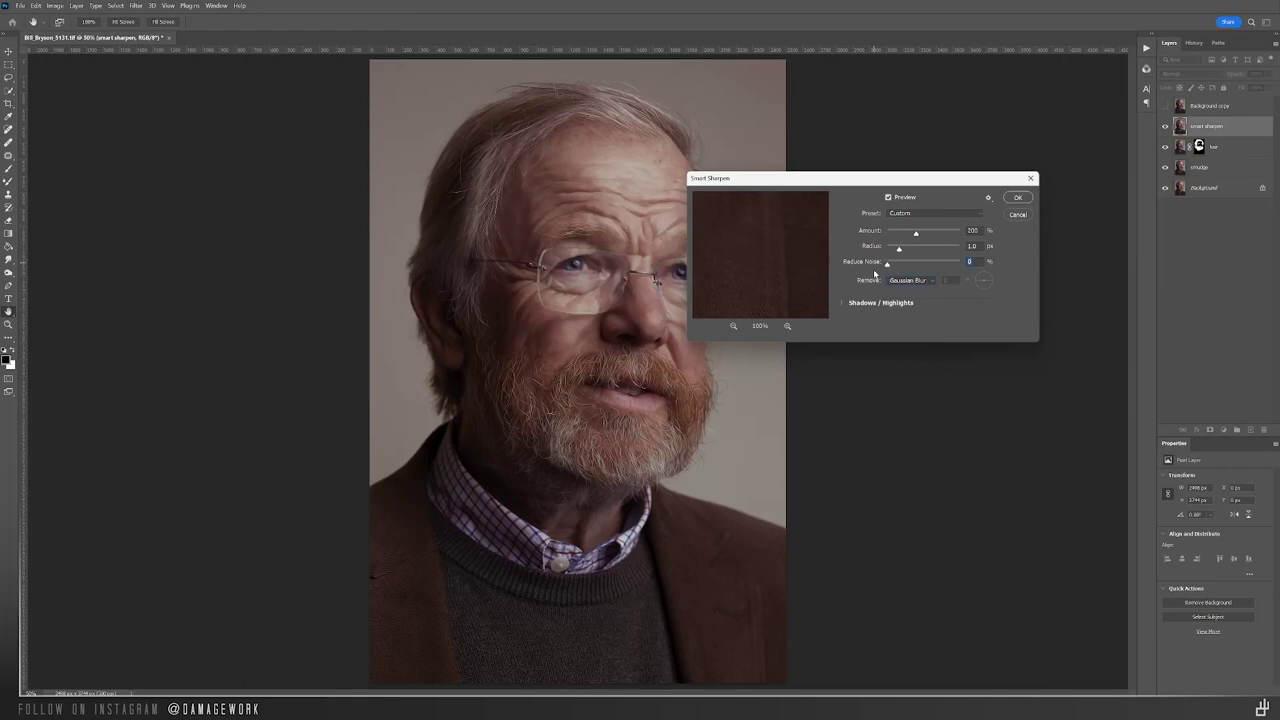
scroll(614, 200, "up", 2)
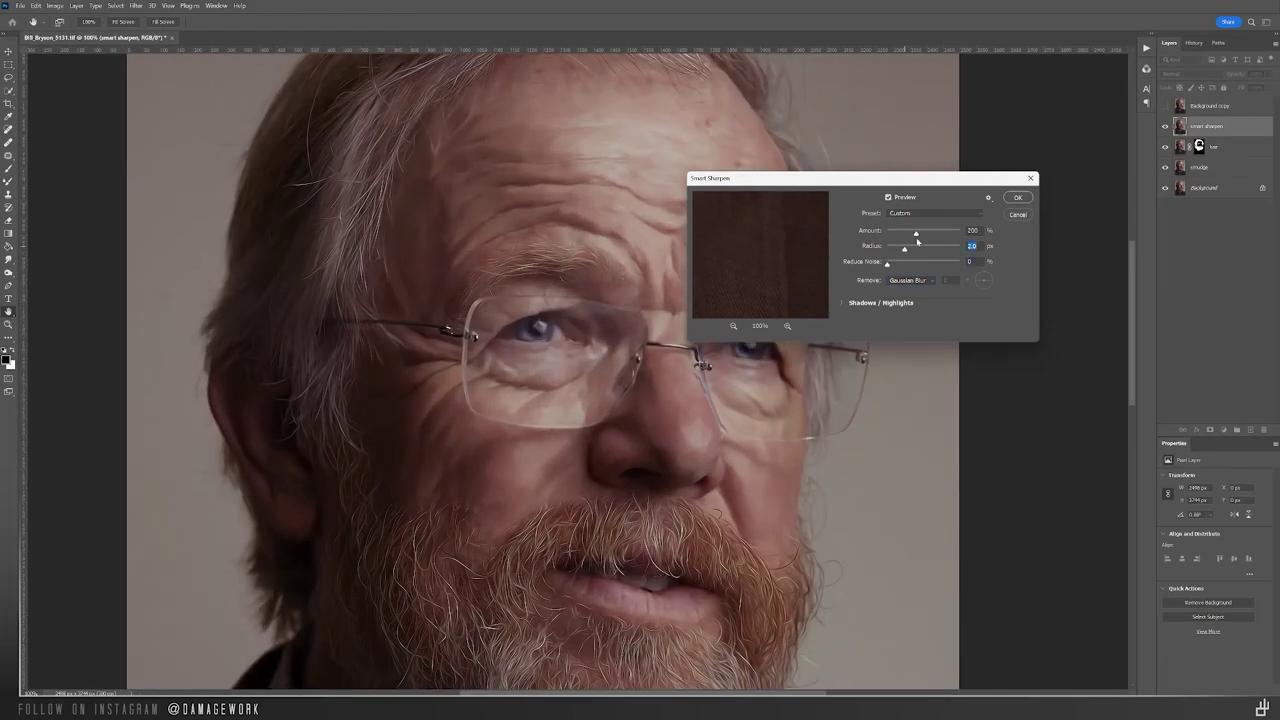
mouse_move(927, 232)
left_mouse_down()
mouse_move(949, 234)
mouse_move(920, 251)
left_mouse_up()
Step: Apply the Smart Sharpen and give the smart sharpen layer an inverted black mask
left_click(1014, 198)
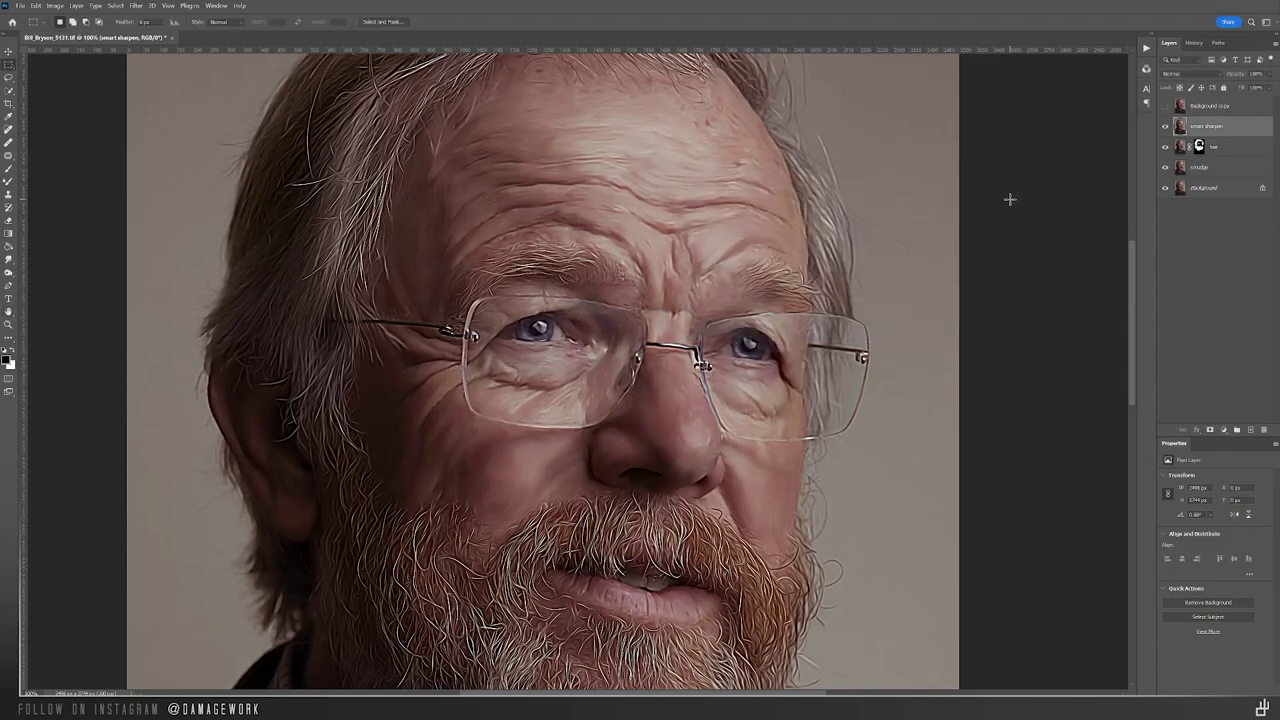
left_click(1212, 428)
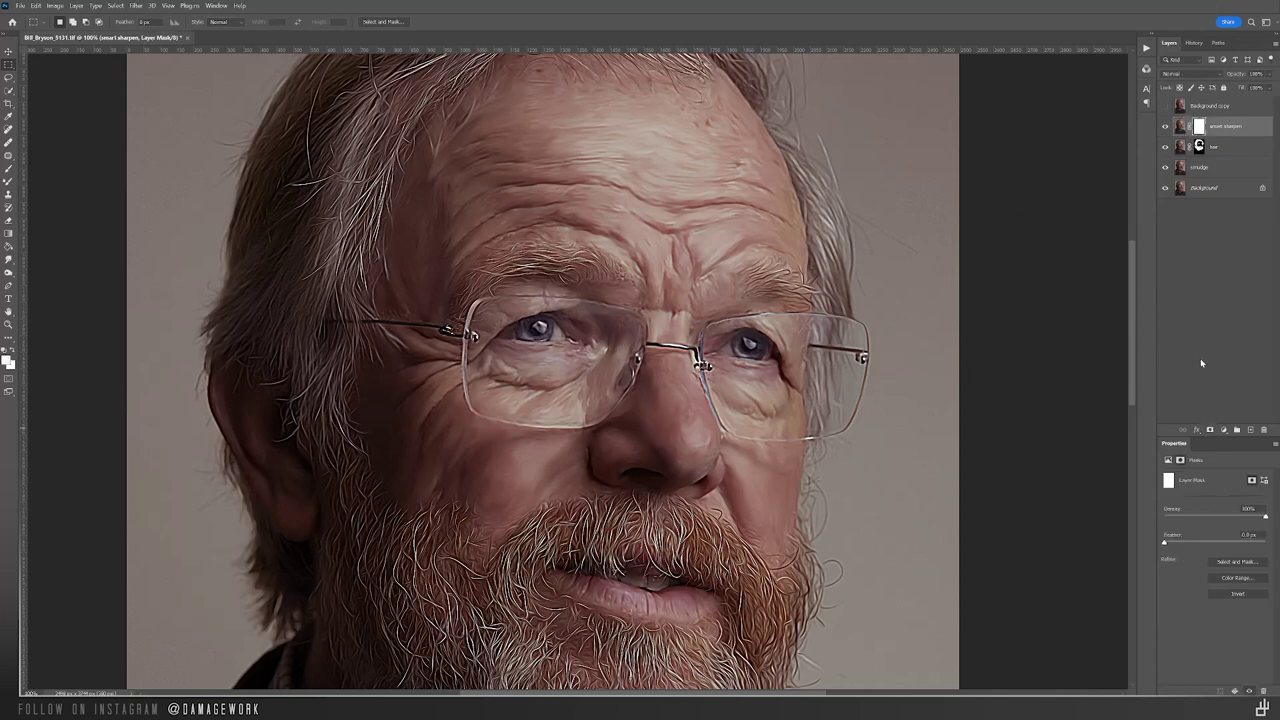
key("ctrl+i")
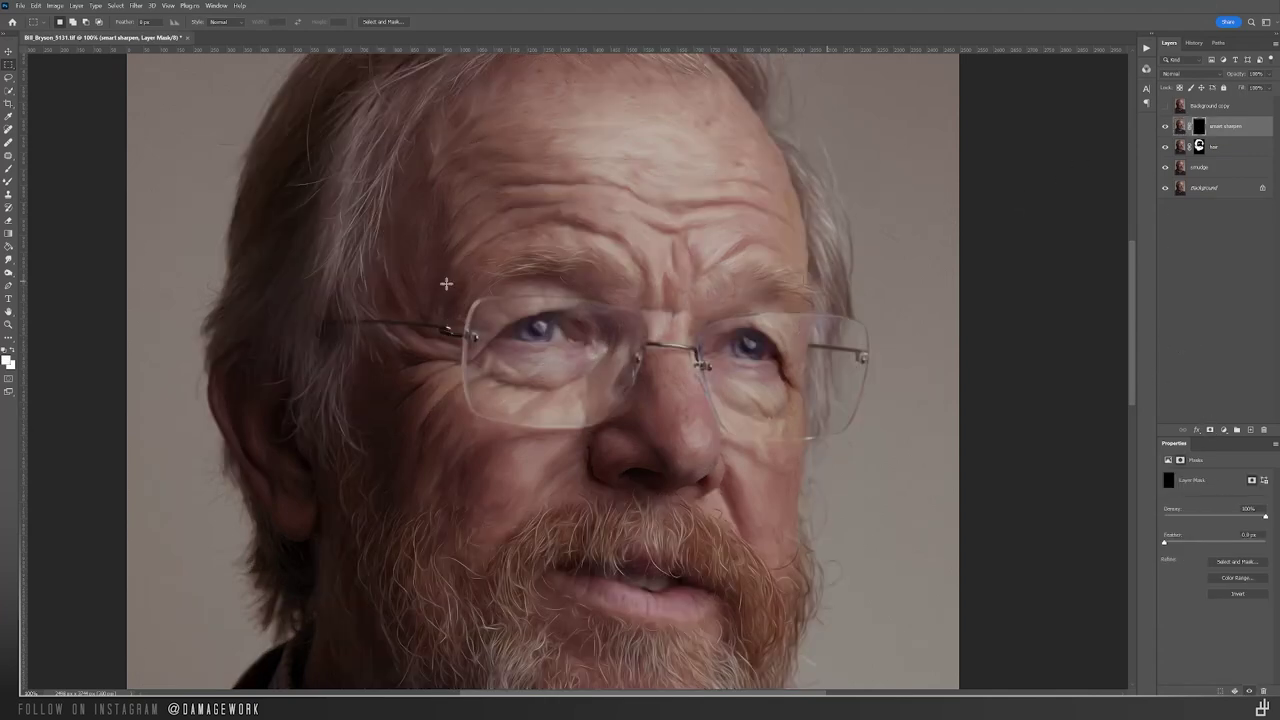
Step: Paint white over the forehead and under-eye wrinkles, then set brush flow to 24%
key("ctrl+0")
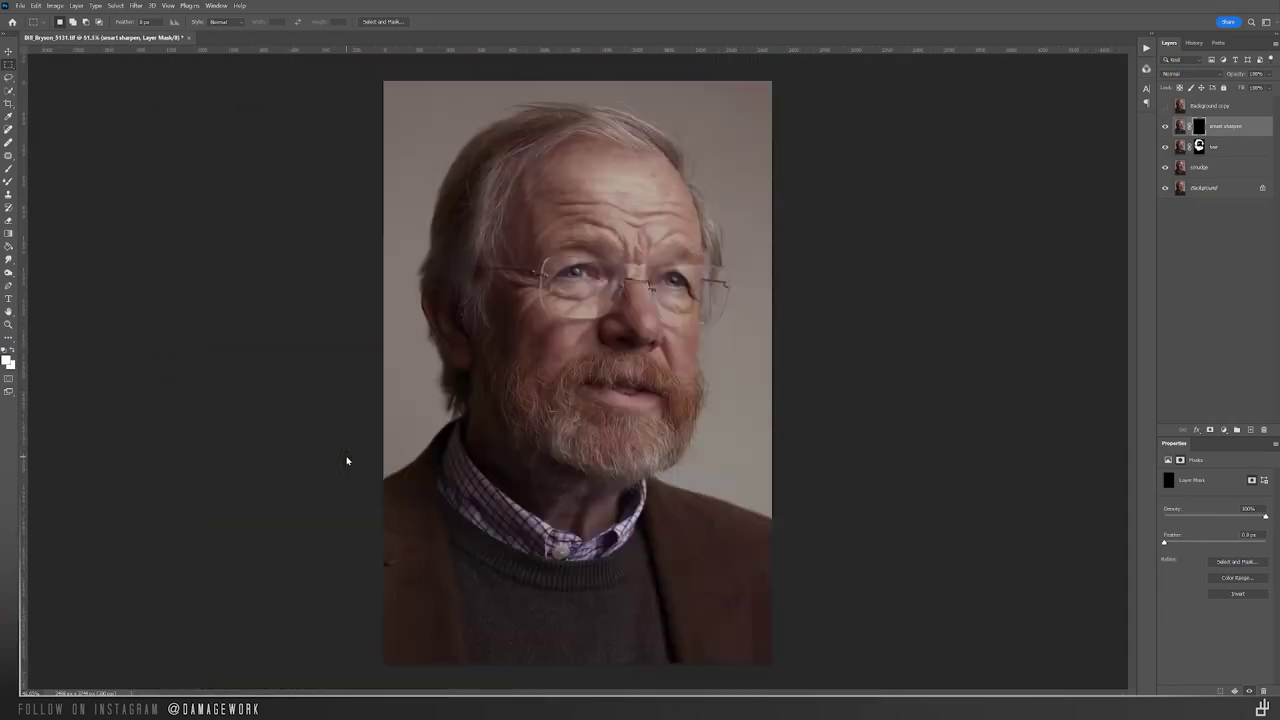
key("b")
key("x")
key("bracketright")
key("bracketright")
key("bracketright")
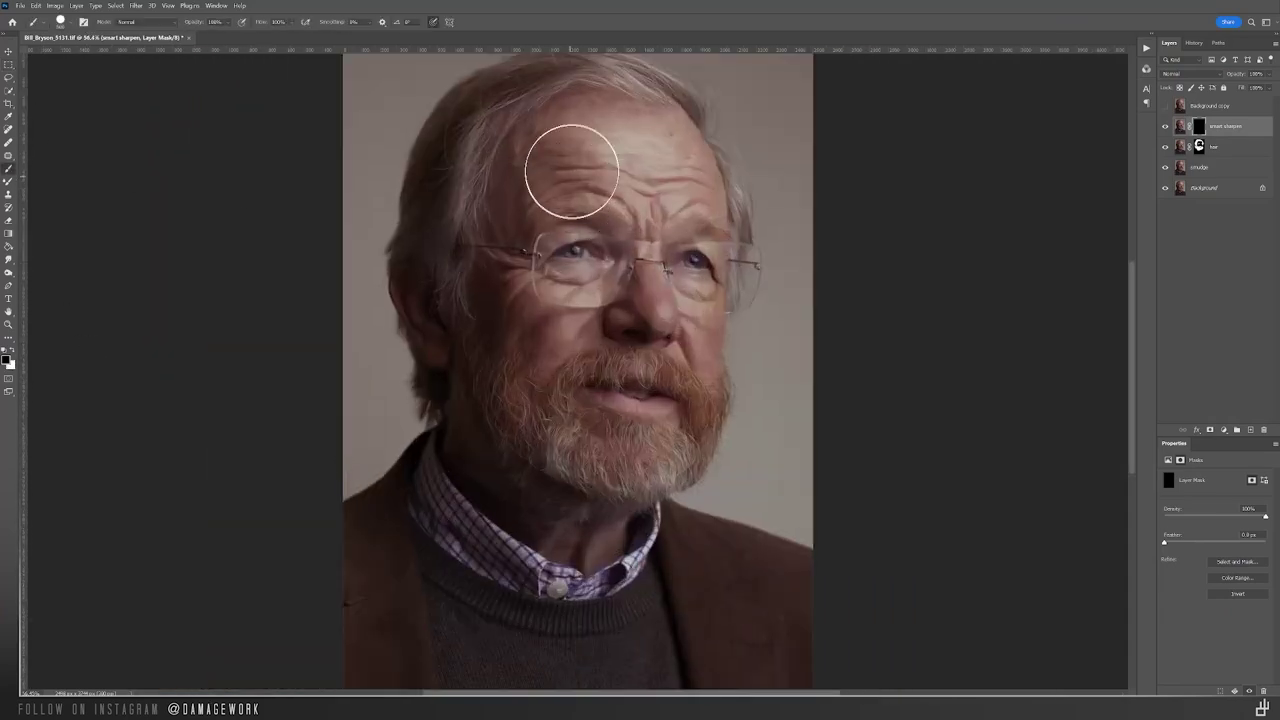
mouse_move(572, 172)
left_mouse_down()
mouse_move(622, 146)
mouse_move(645, 249)
mouse_move(568, 305)
left_mouse_up()
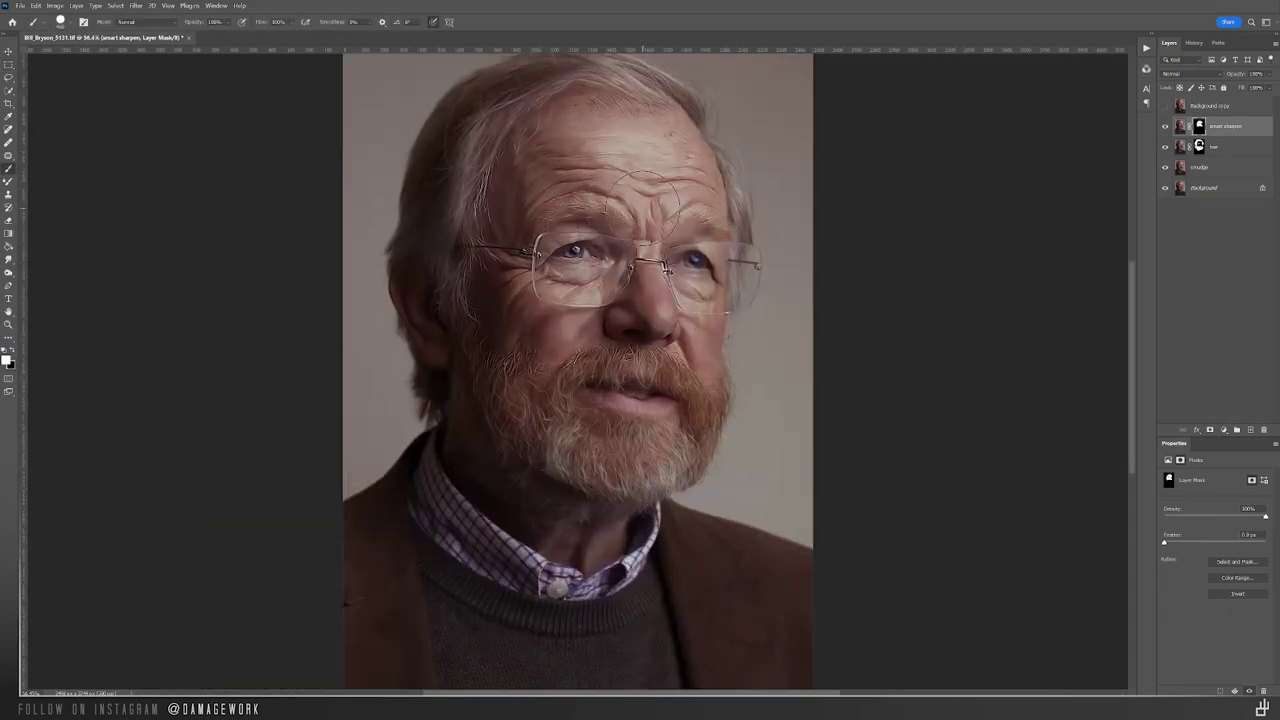
key("x")
left_click_drag(262, 23, 259, 25)
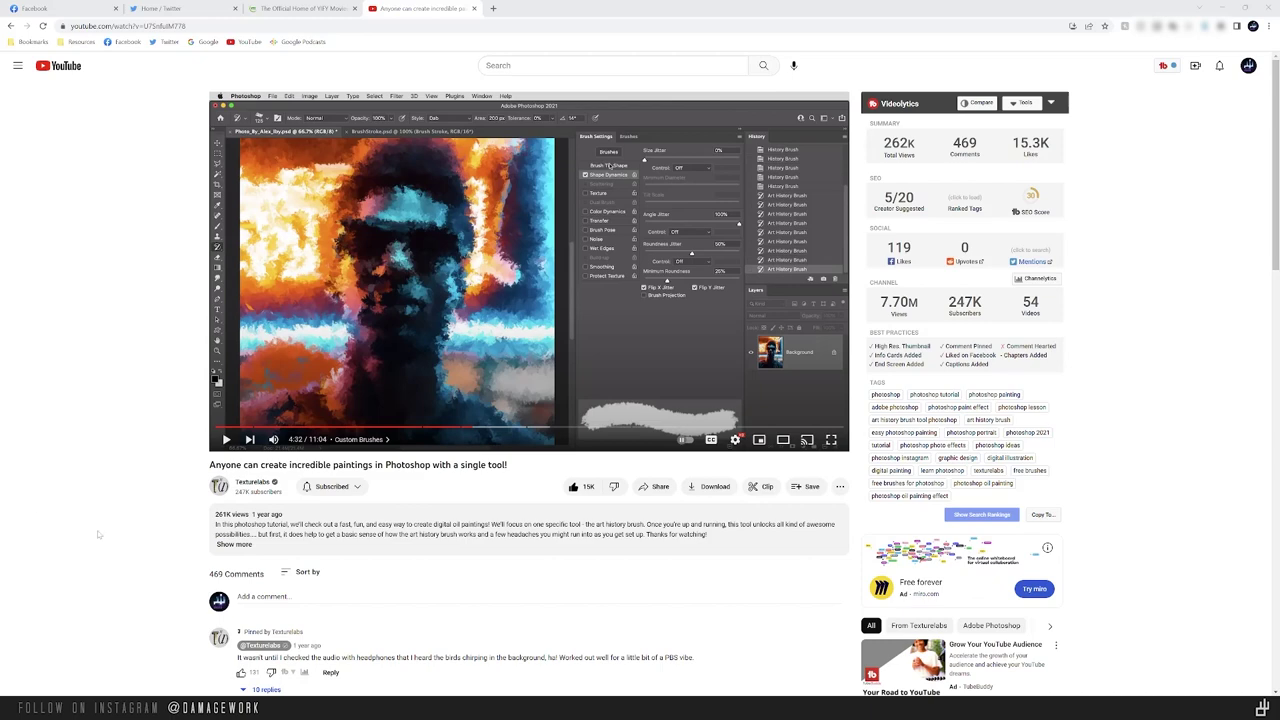
Step: Download the Texturelabs Art History brushes ZIP from the description link and pick the .abr file
scroll(259, 446, "down", 1)
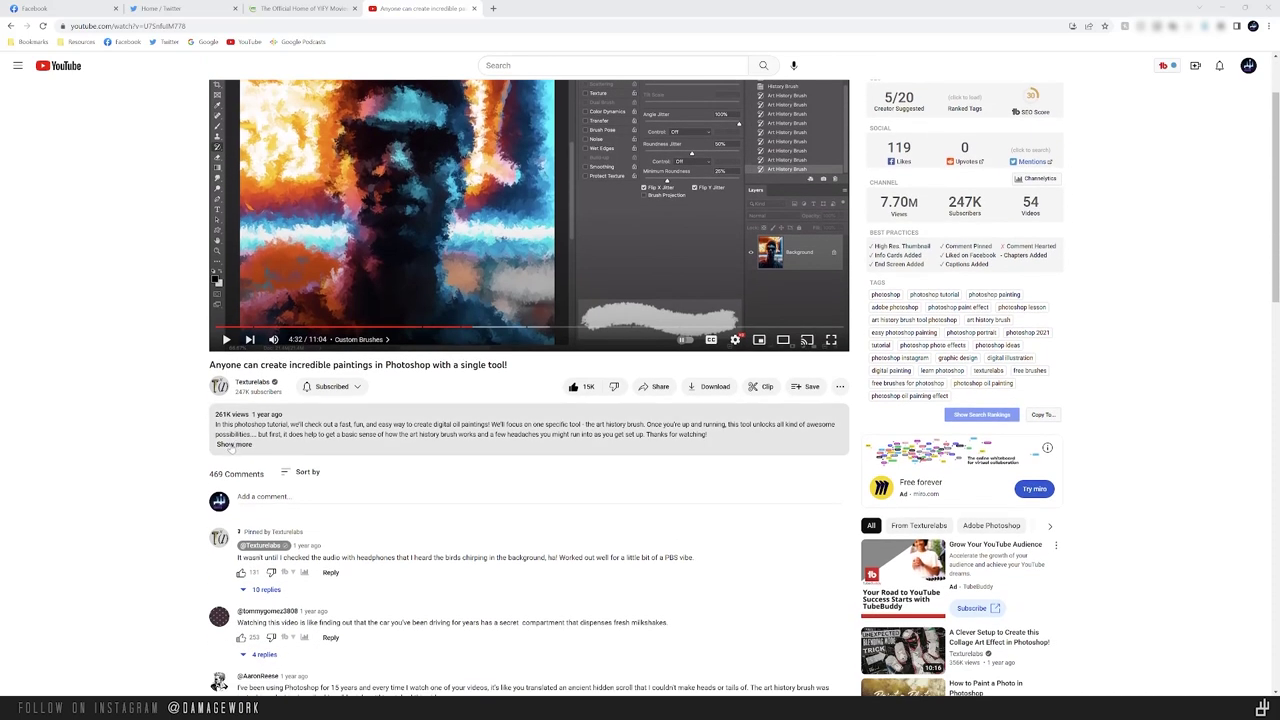
left_click(234, 444)
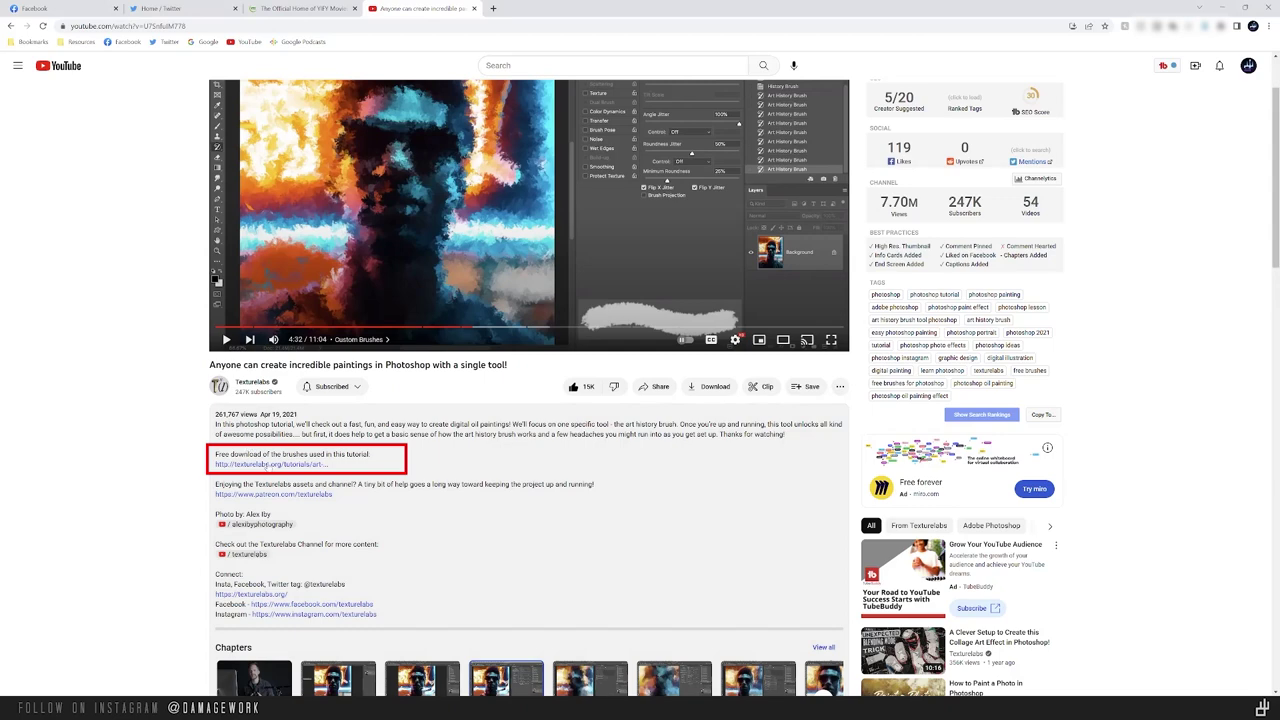
left_click(266, 465)
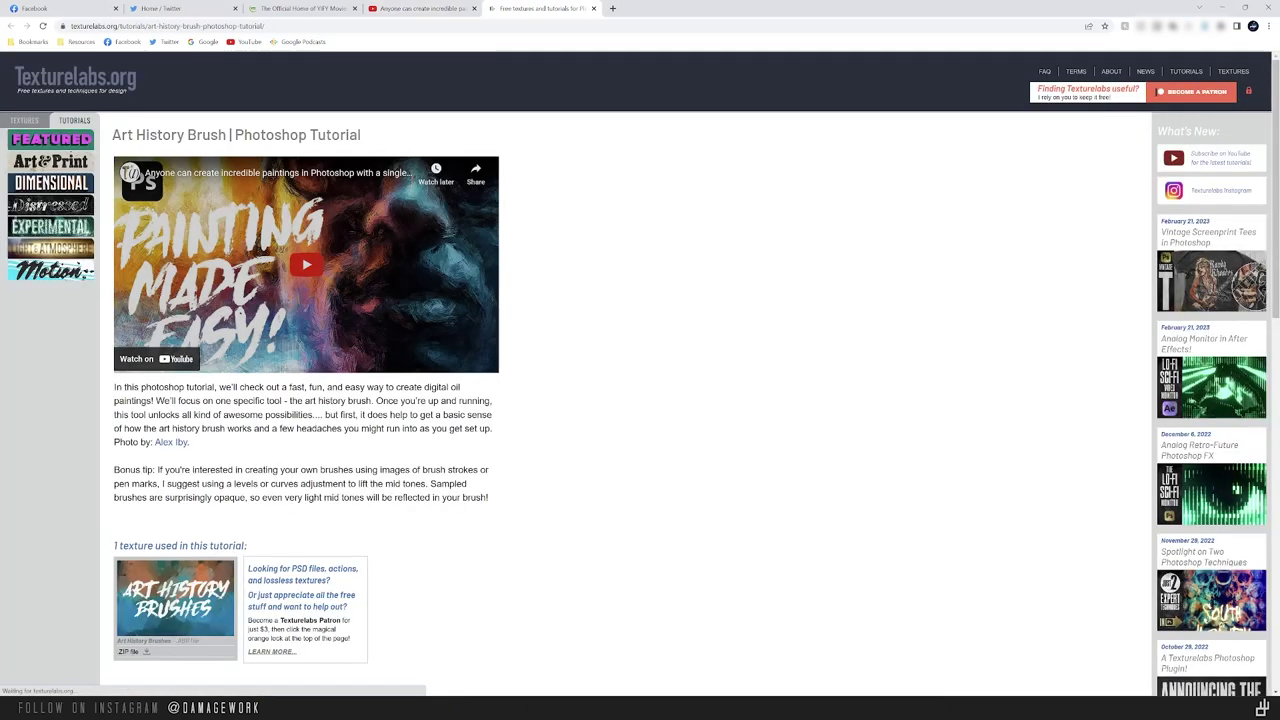
left_click(133, 659)
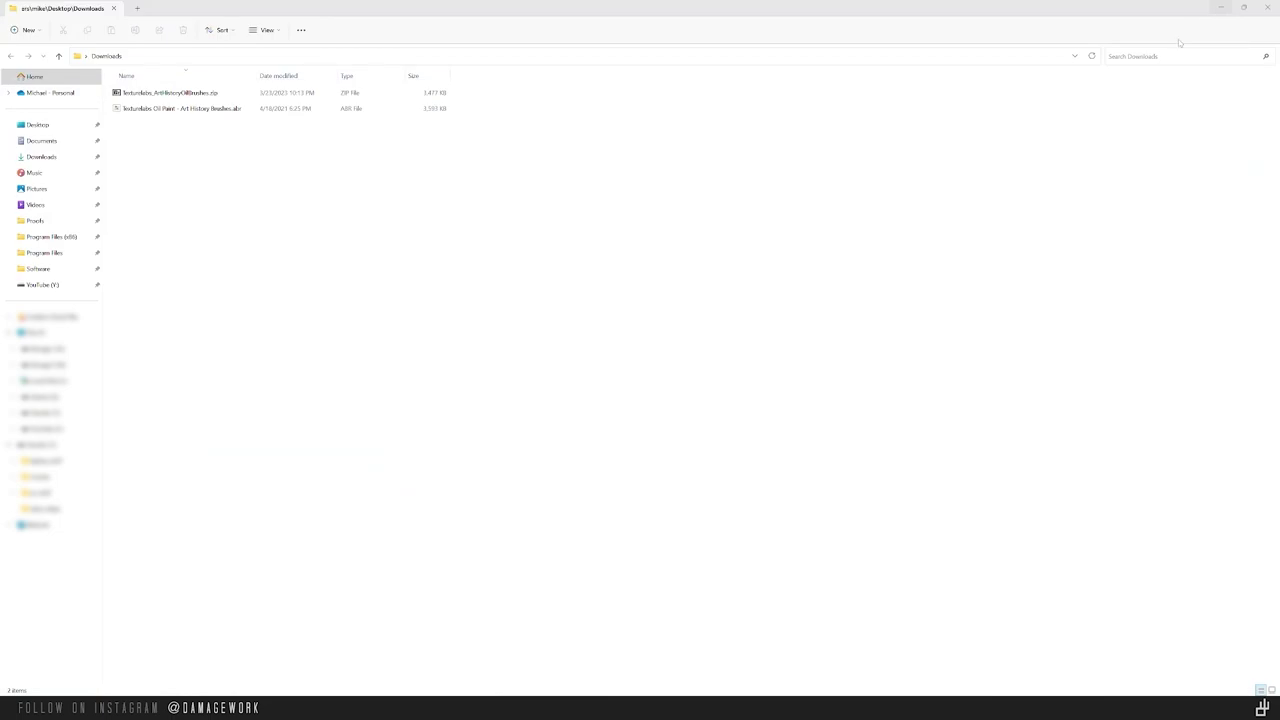
left_click(152, 108)
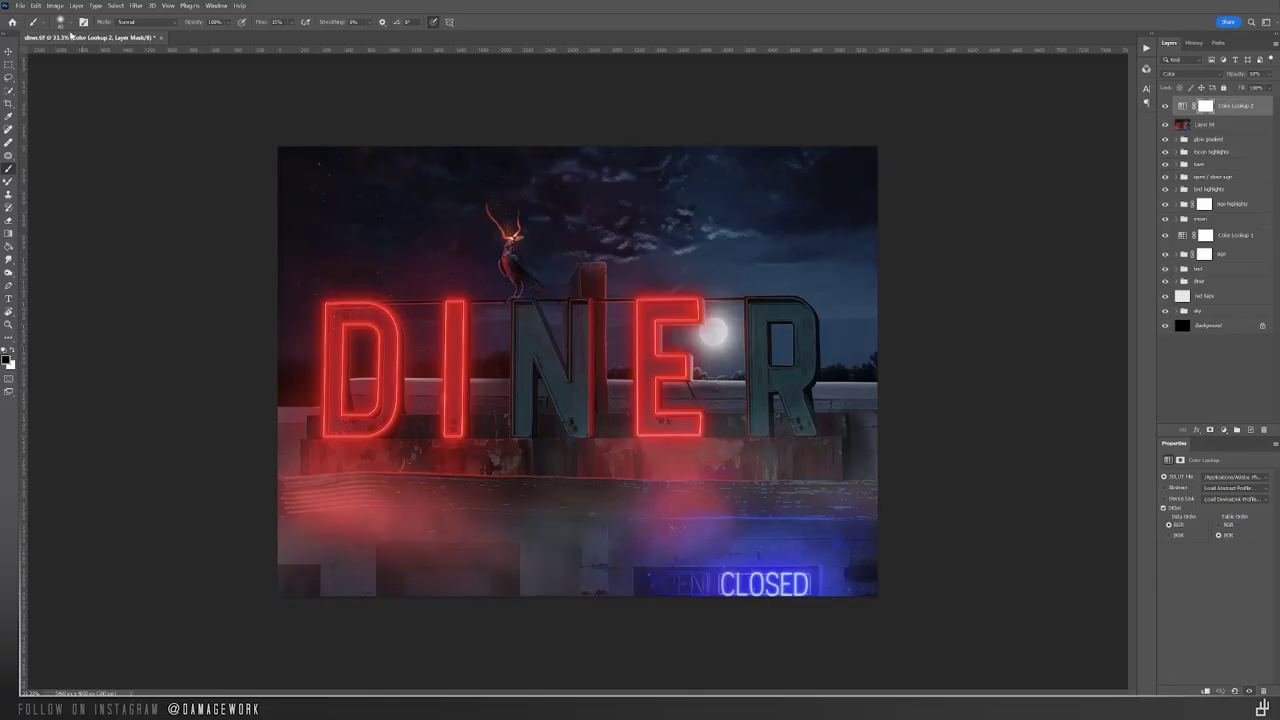
Step: Look over the newly added Art History brushes in the Brush Preset picker
left_click(72, 23)
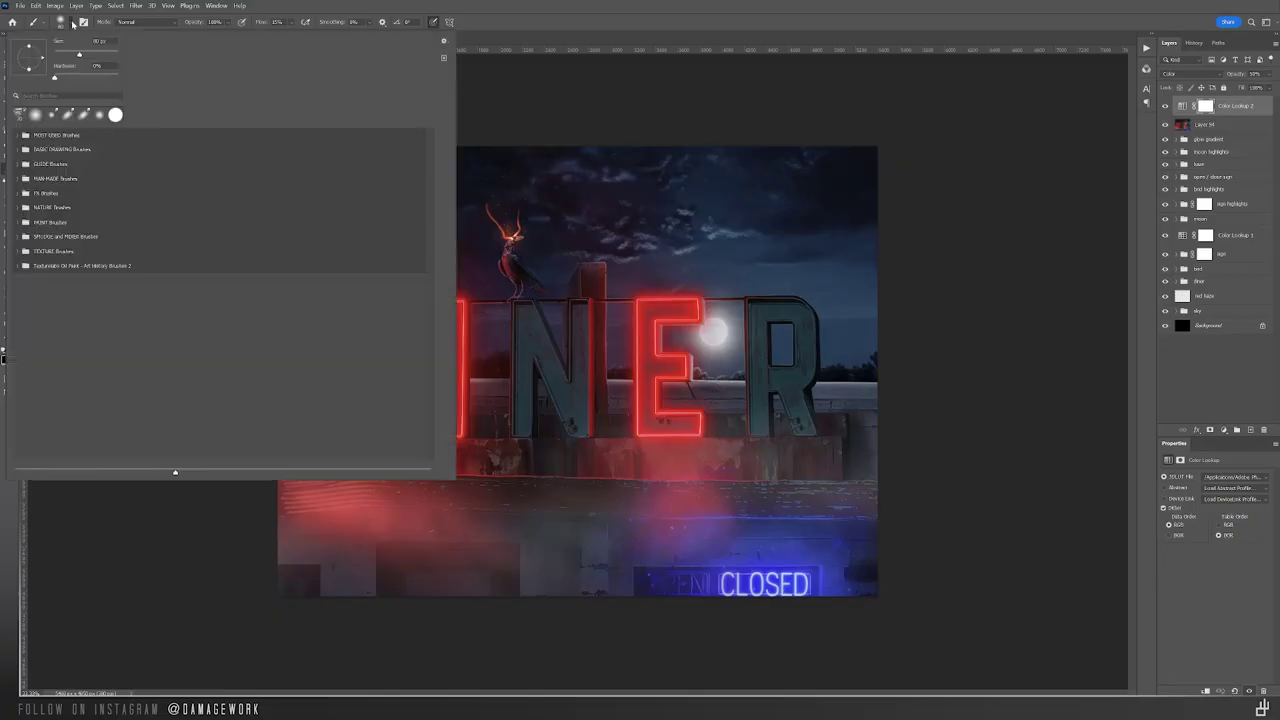
left_click(19, 266)
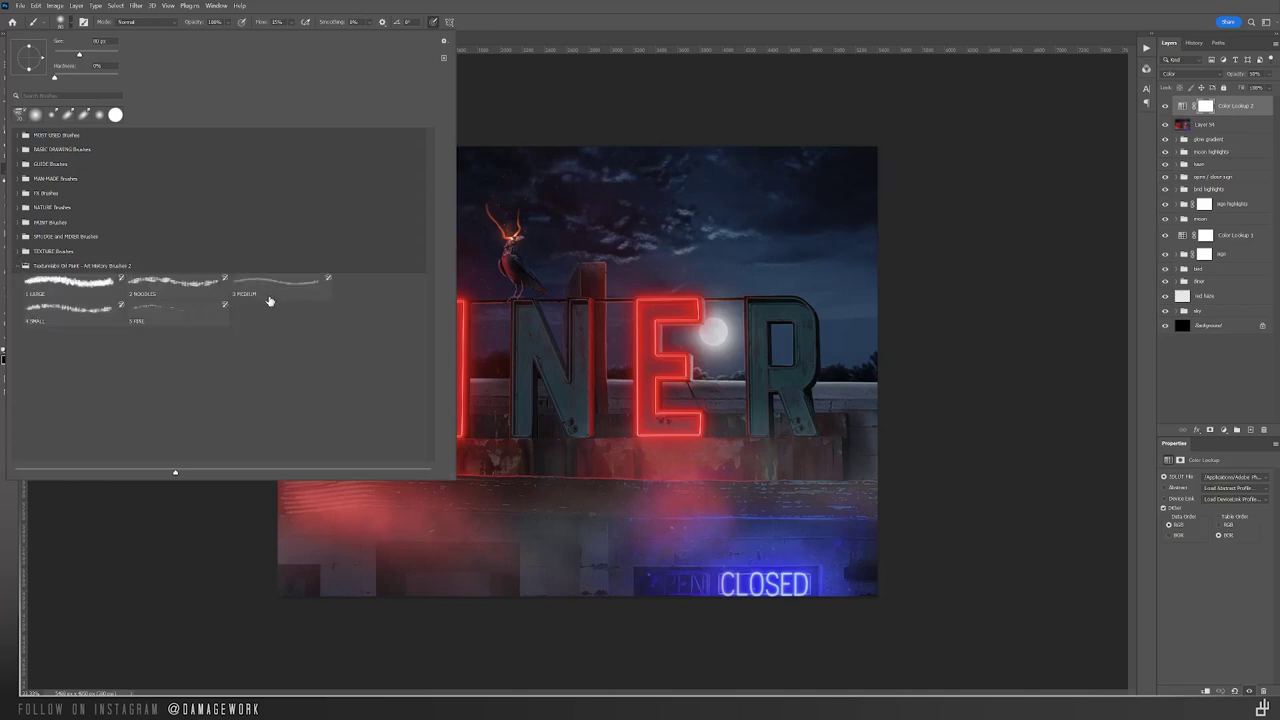
key("Escape")
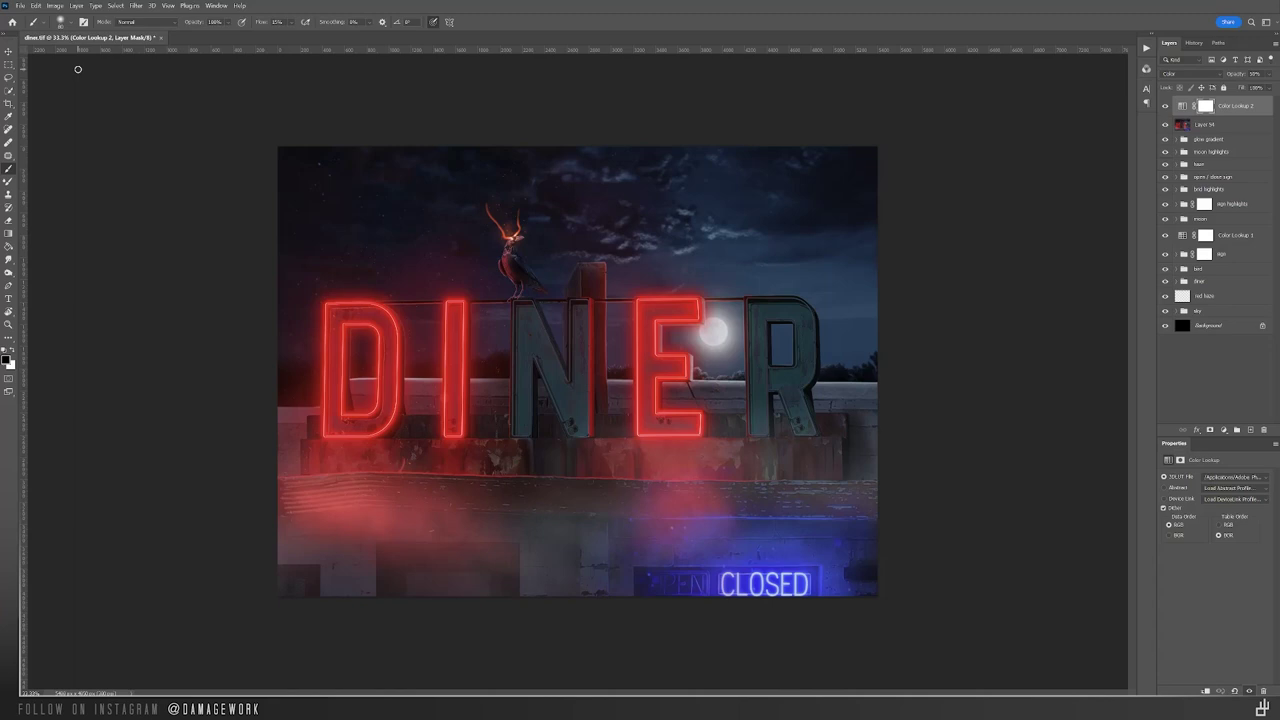
Step: Duplicate the image as 'diner copy' with Duplicate Merged Layers Only ticked
left_click(55, 5)
left_click(66, 134)
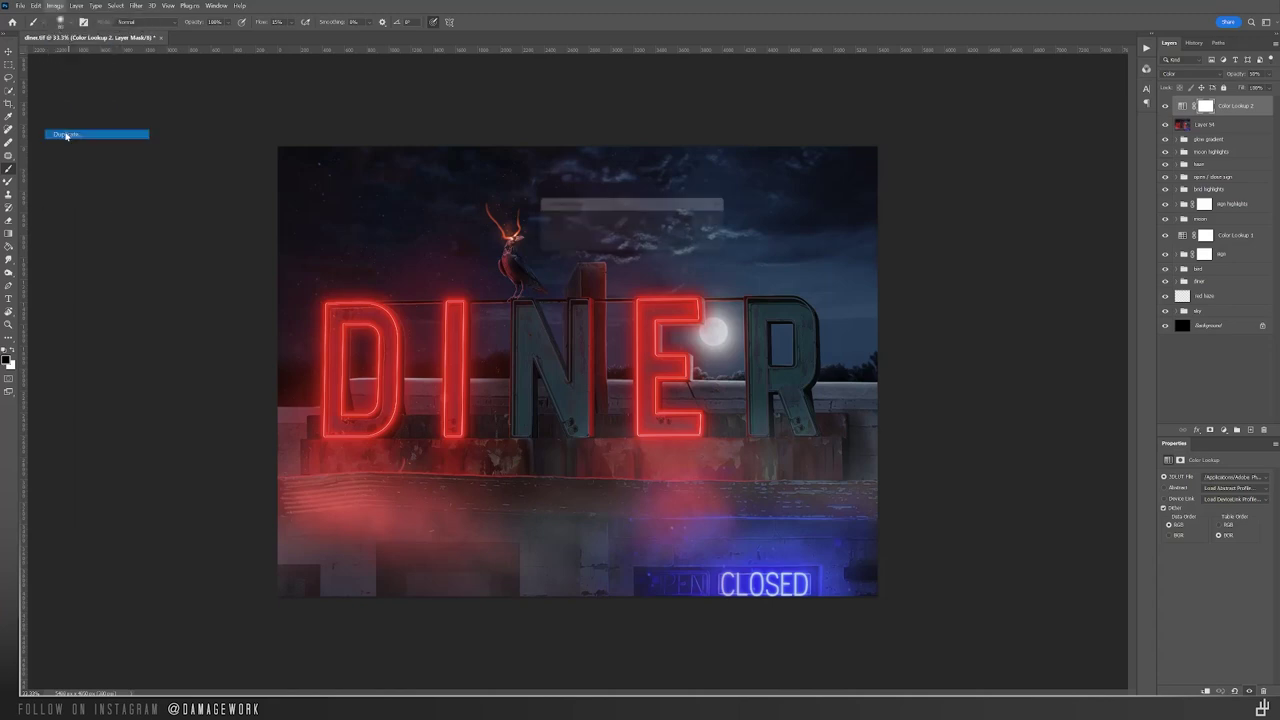
left_click(557, 247)
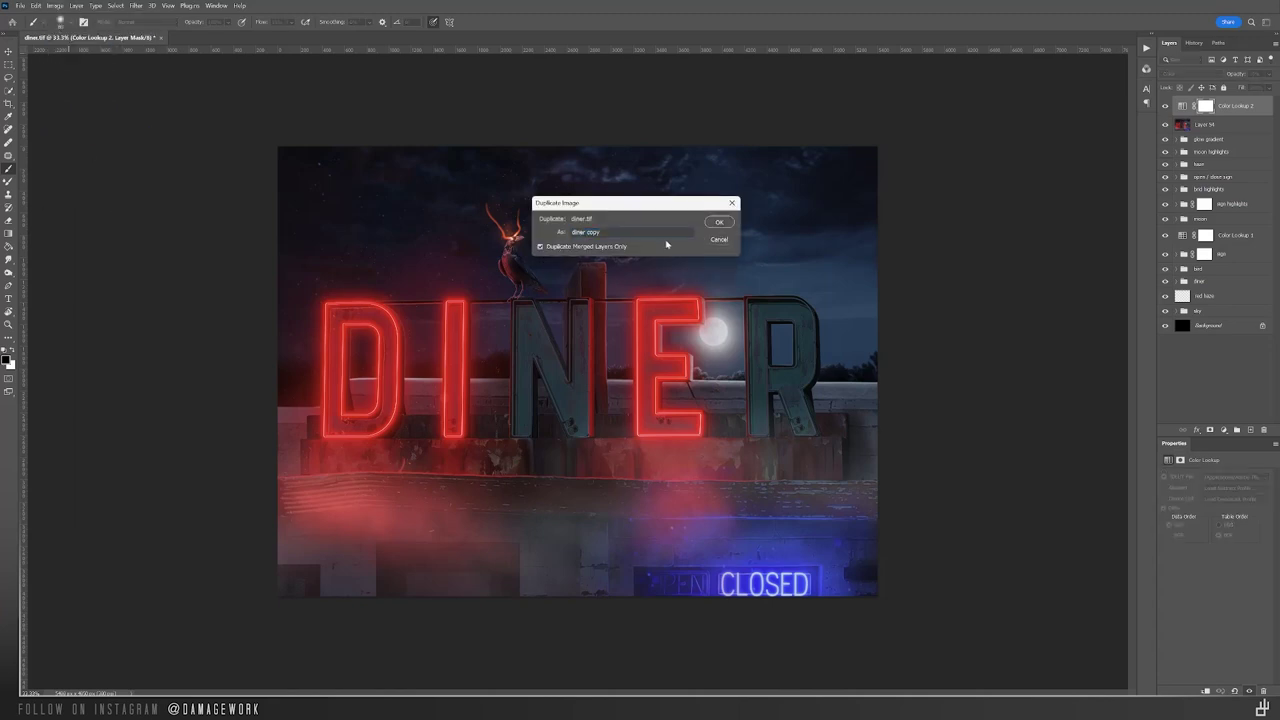
left_click(721, 223)
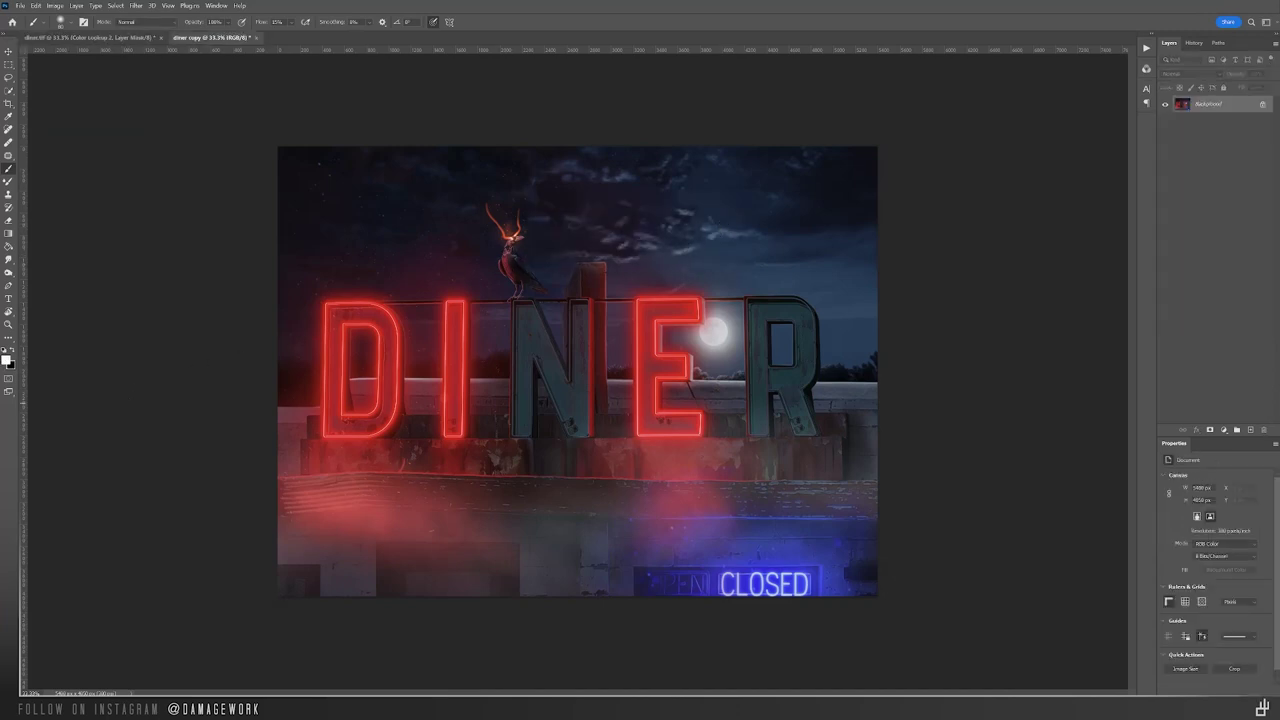
Step: Add new empty layers and rename them noodles, small, medium and large
left_click(1250, 430)
left_click(1250, 430)
left_click(1250, 430)
left_click(1250, 430)
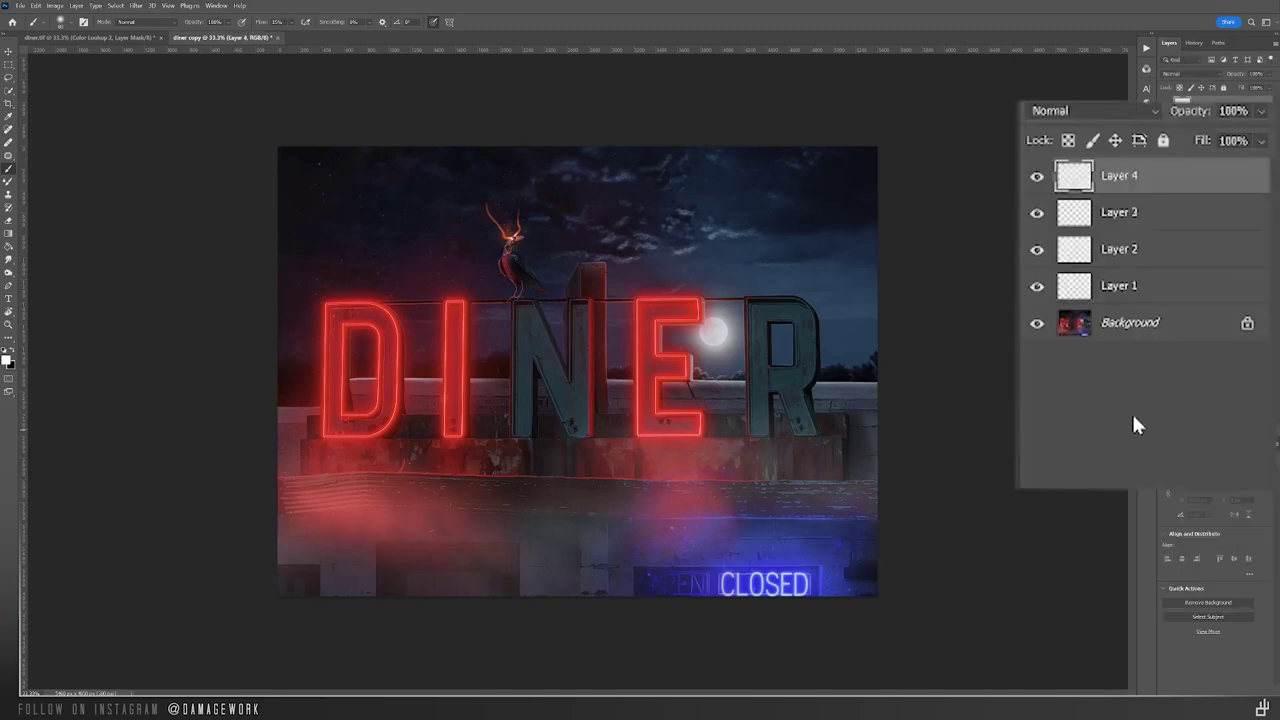
double_click(1117, 185)
type("noodles")
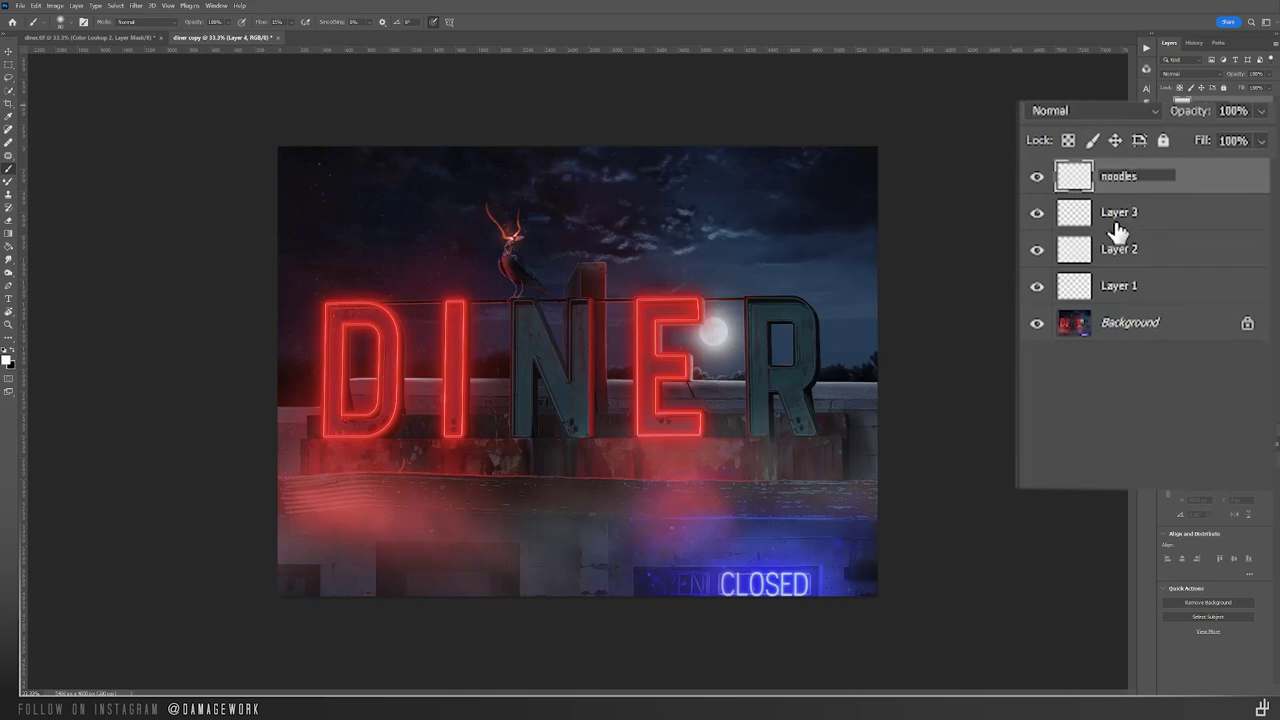
double_click(1119, 213)
type("smal")
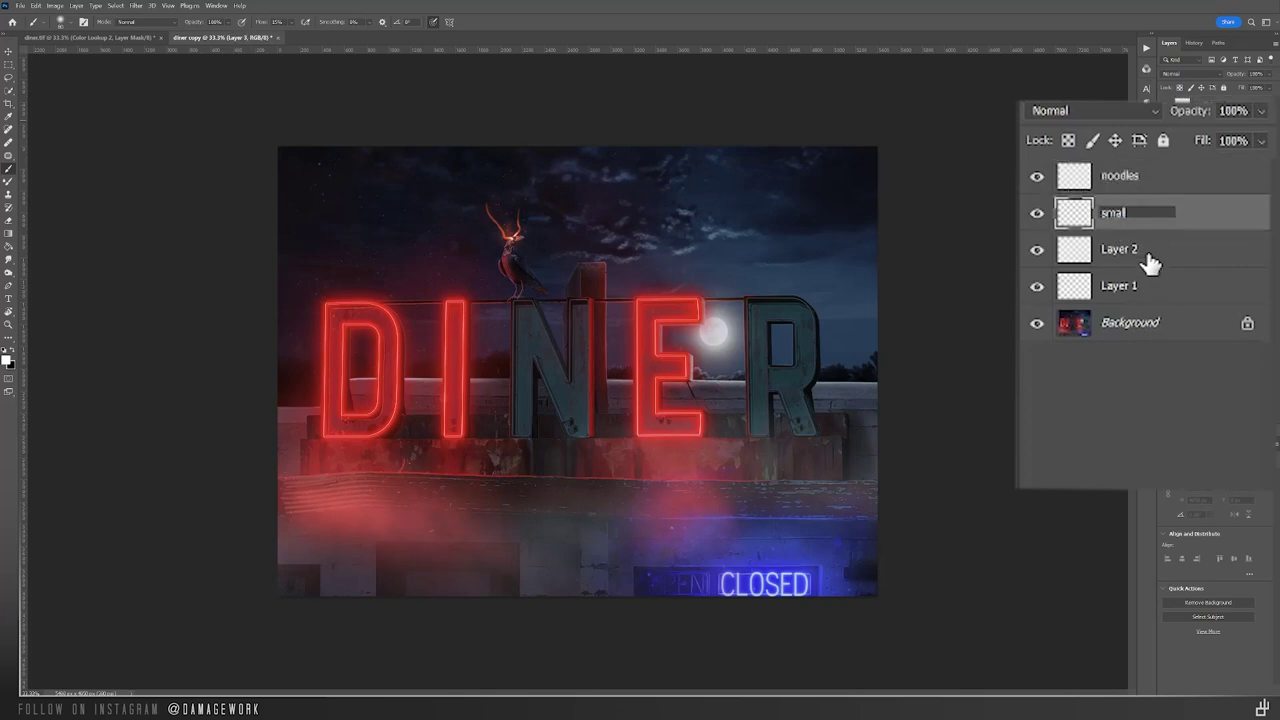
type("l")
double_click(1120, 249)
type("medium")
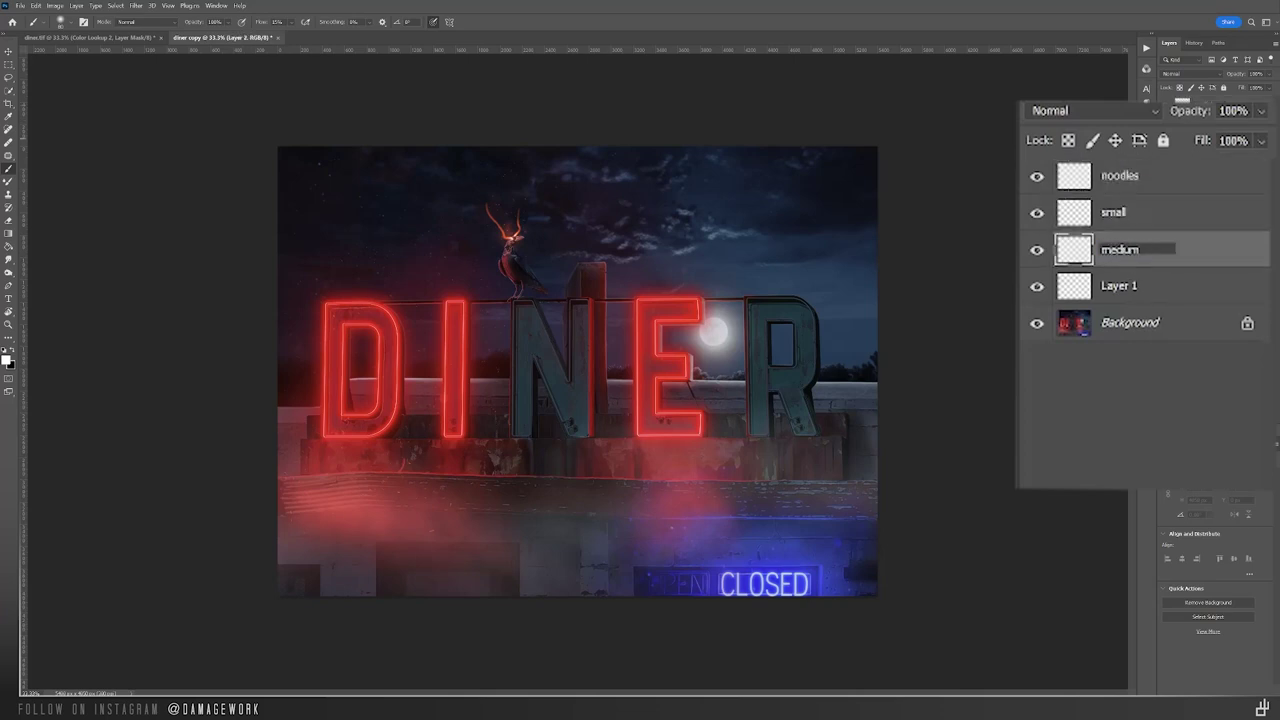
double_click(1119, 287)
type("large")
key("Return")
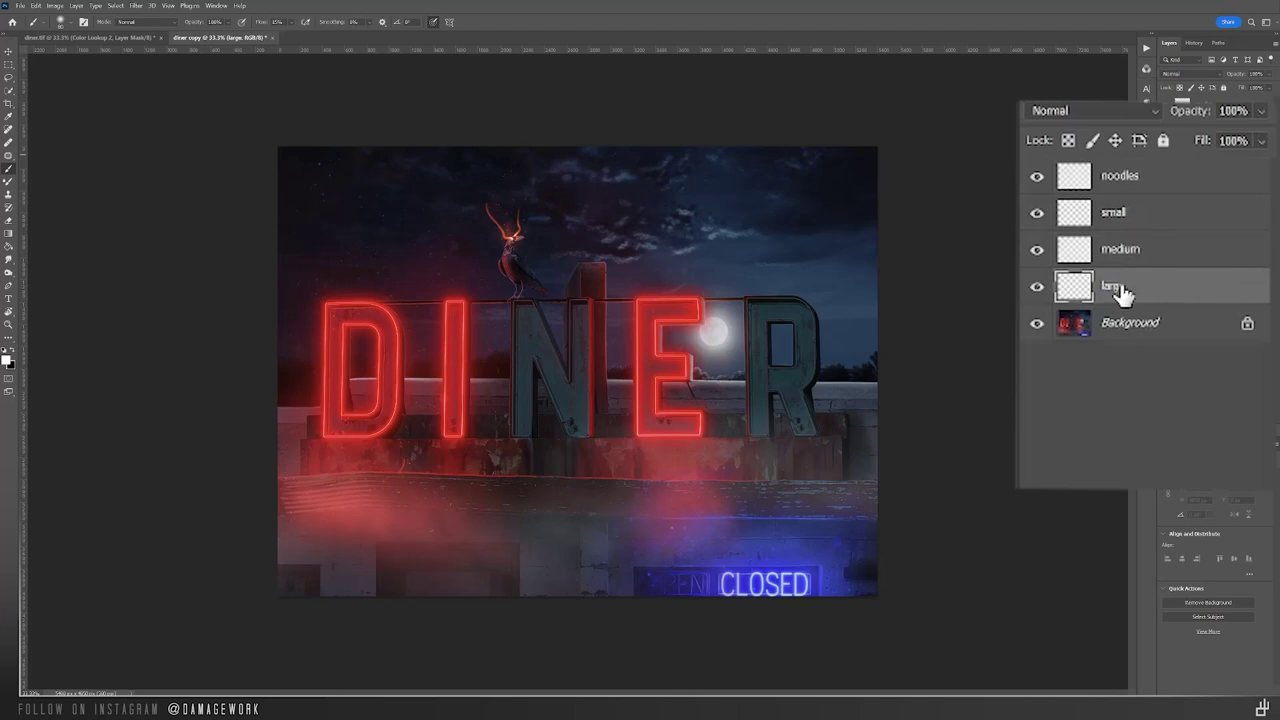
Step: Give the noodles and small layers layer masks
left_click(1224, 104)
left_click(1210, 430)
left_click(1224, 121)
left_click(1210, 430)
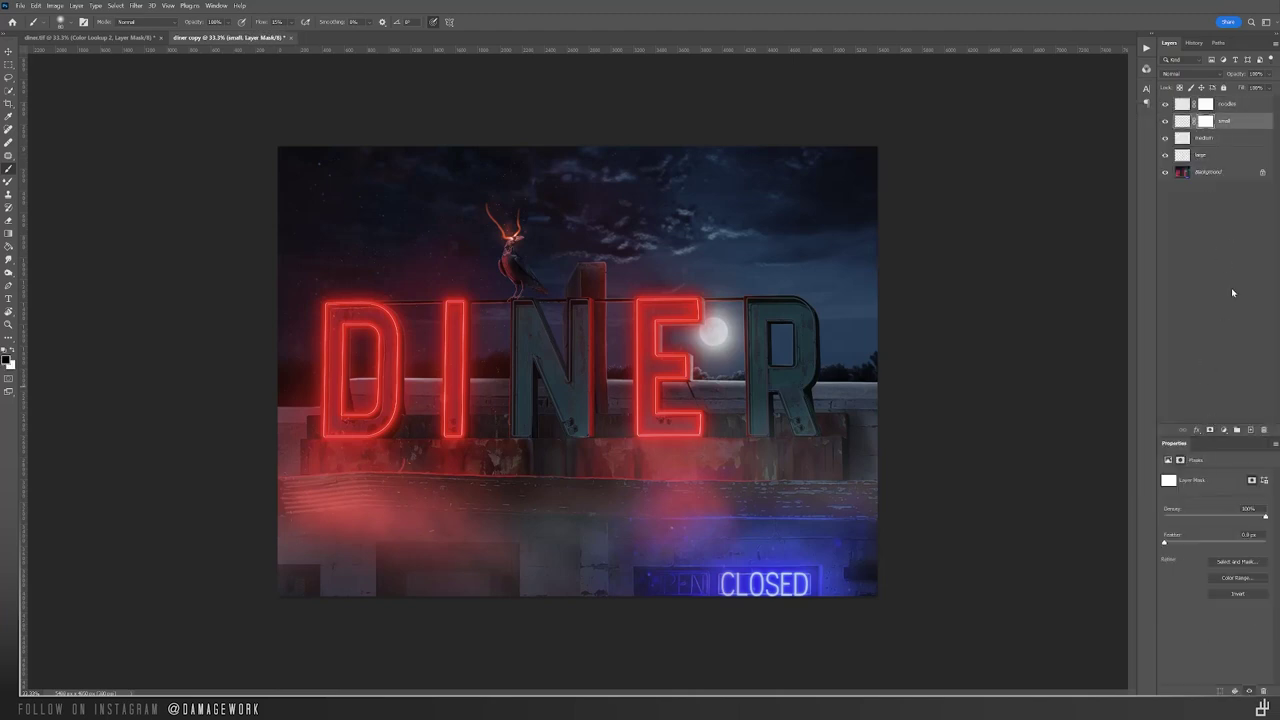
left_click(1224, 138)
Step: Add layer masks to the medium and large layers
left_click(1210, 430)
left_click(1224, 155)
left_click(1210, 430)
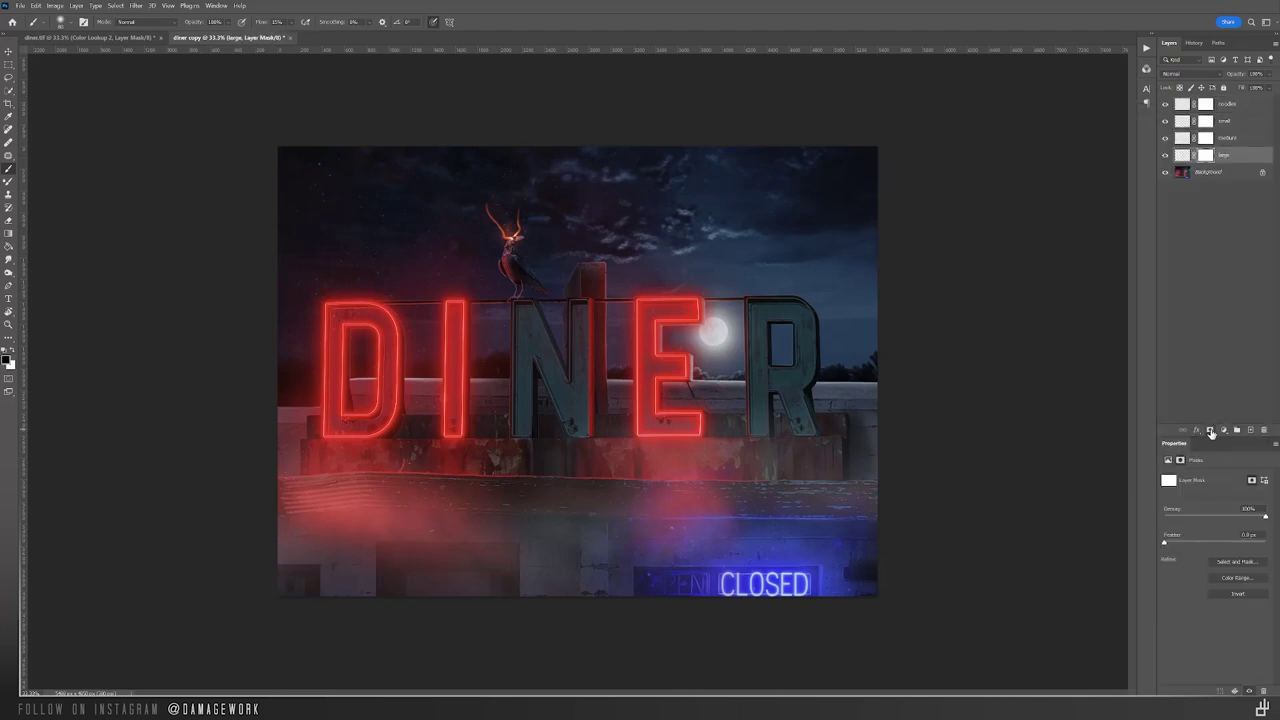
Step: Paint the noodles layer with the 2 NOODLES Art History preset, then invert its mask to black
left_click(71, 22)
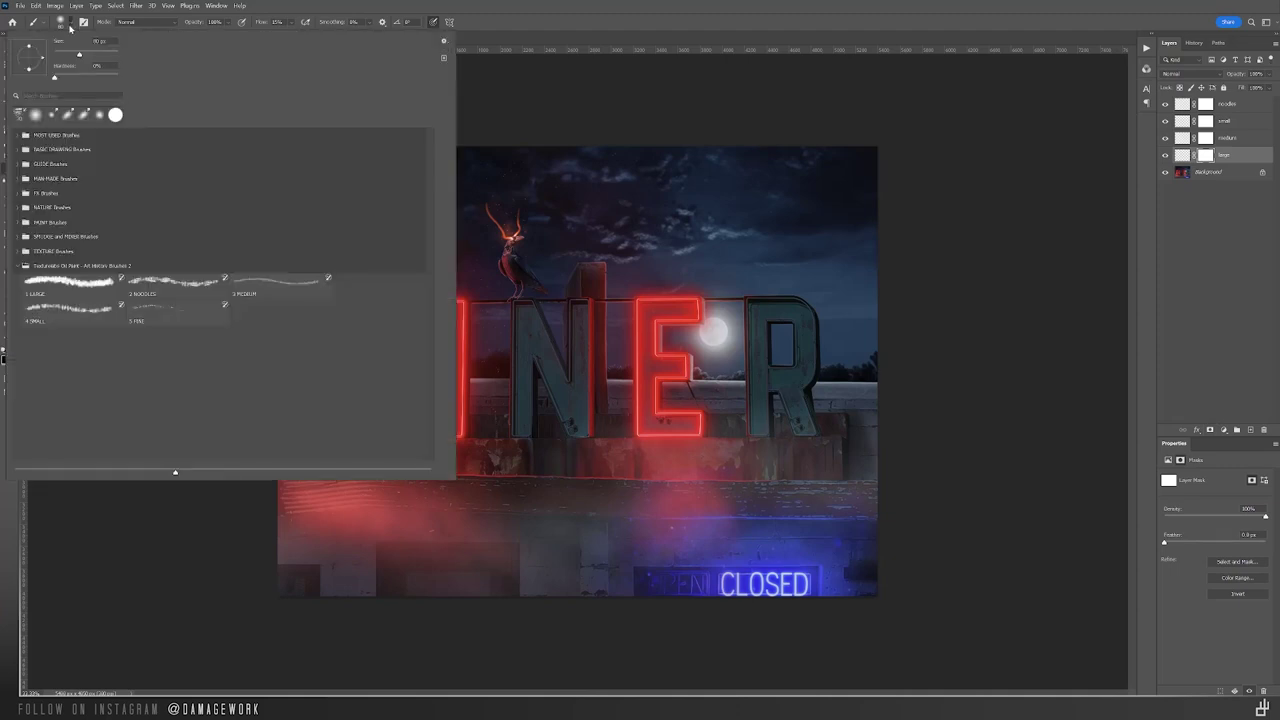
left_click(156, 290)
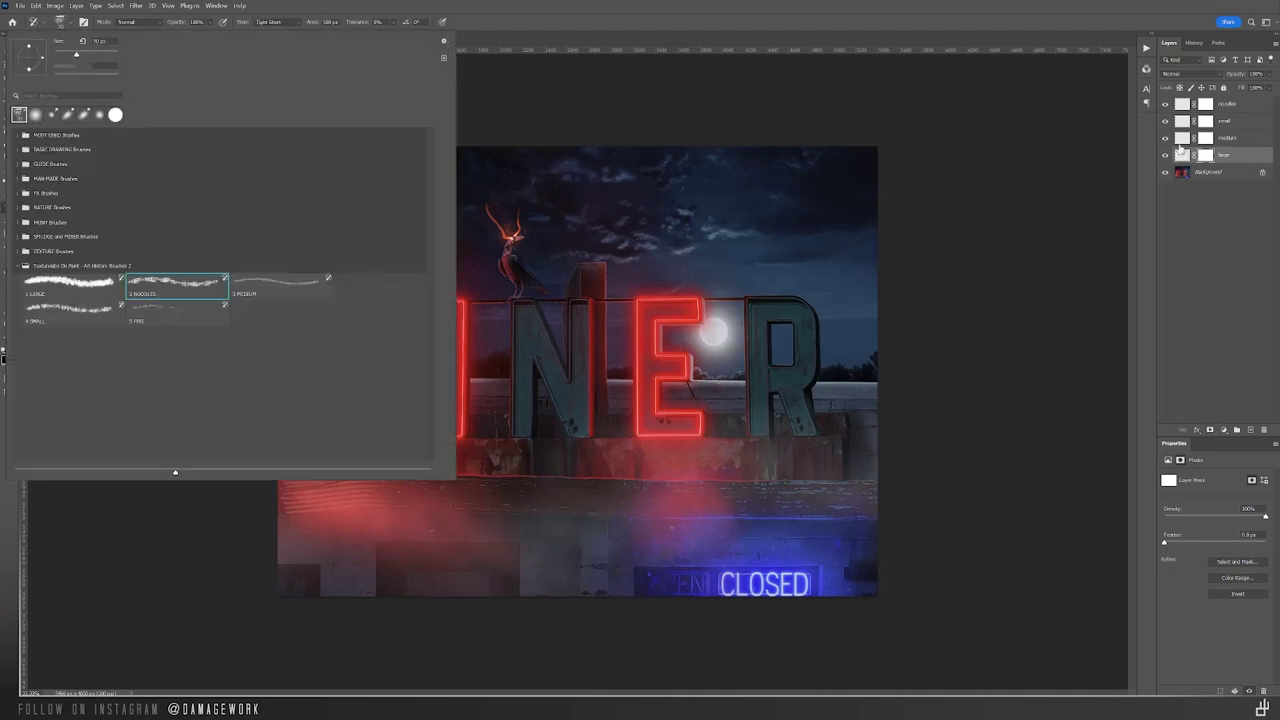
left_click(1183, 108)
left_click(1183, 108)
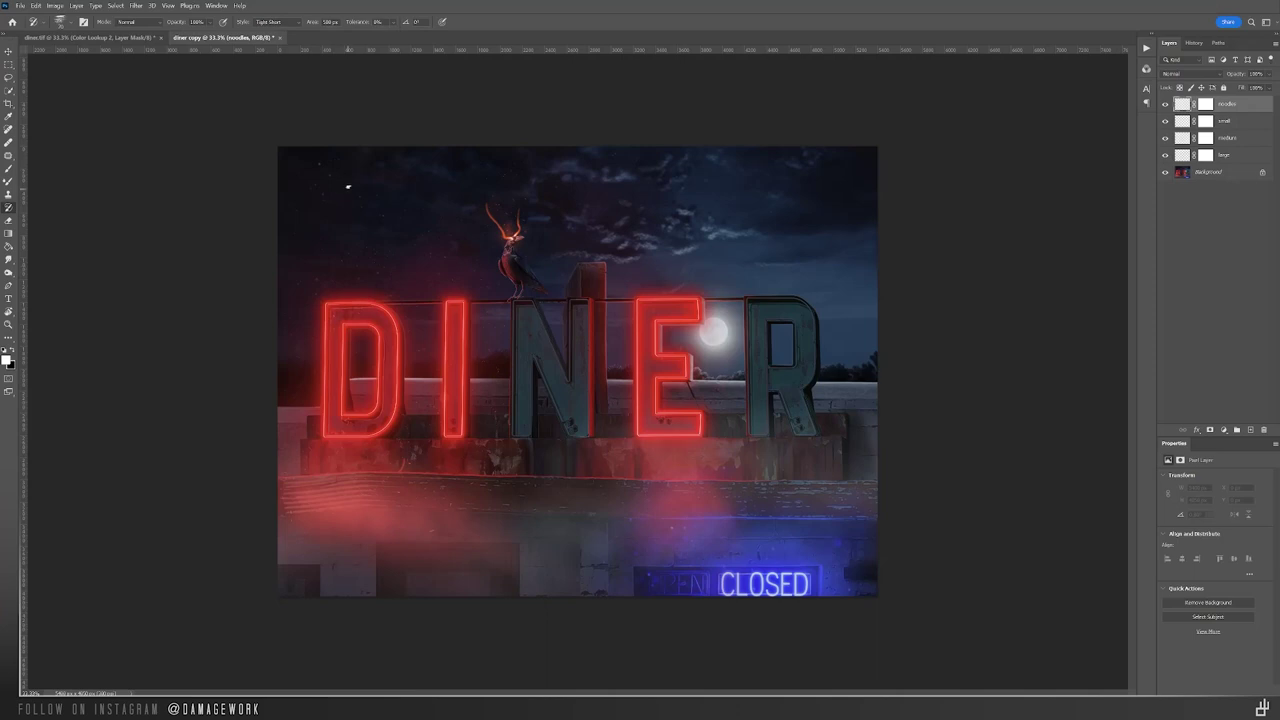
mouse_move(348, 186)
left_mouse_down()
mouse_move(770, 340)
mouse_move(380, 400)
mouse_move(606, 557)
mouse_move(300, 523)
mouse_move(294, 229)
left_mouse_up()
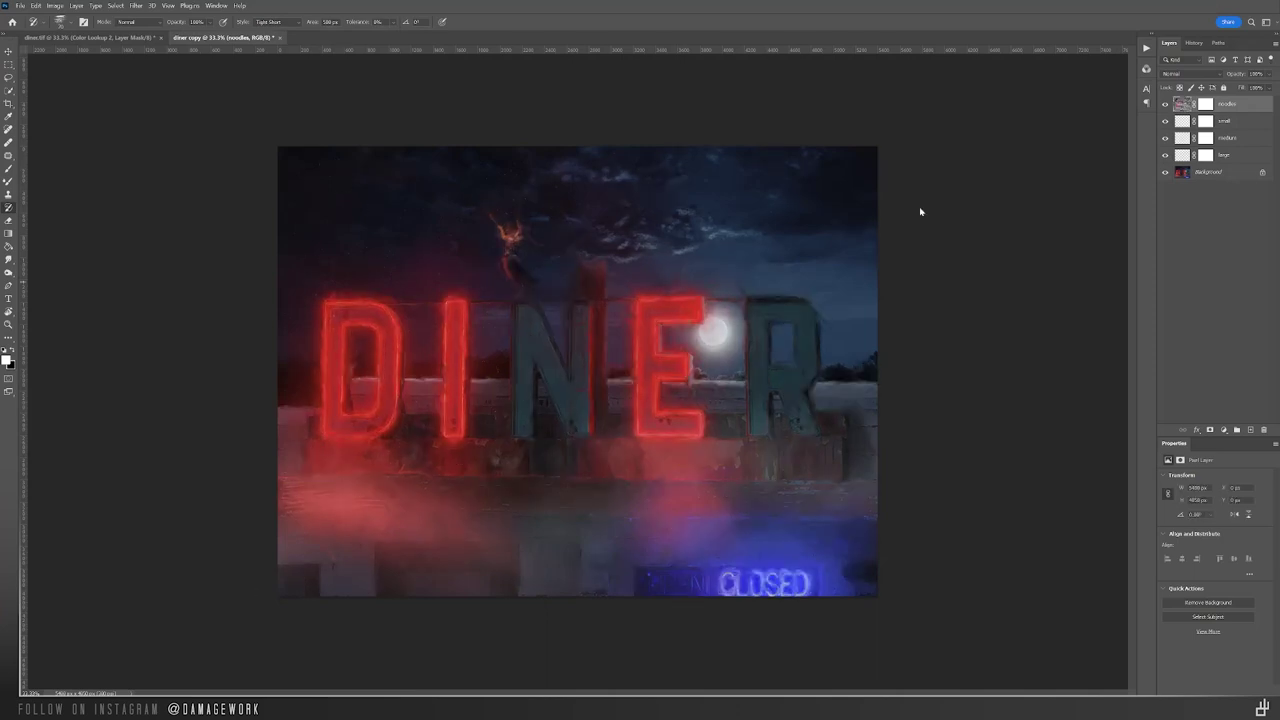
left_click(1206, 104)
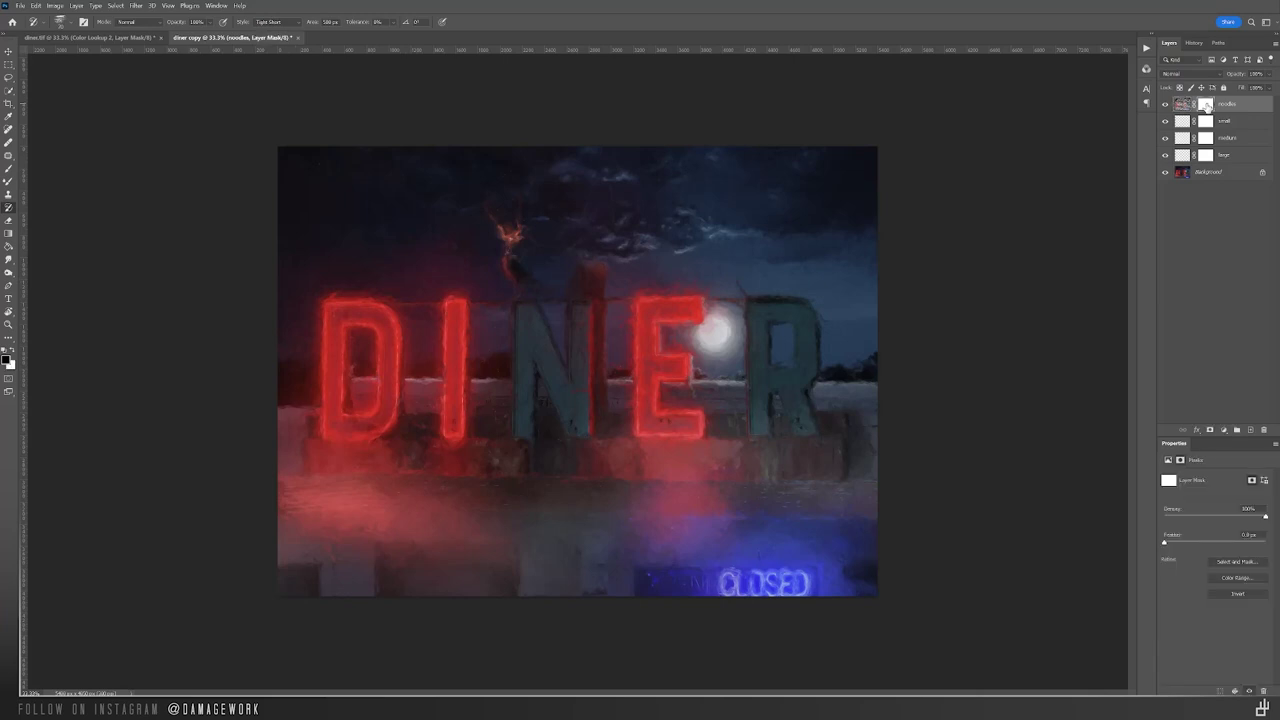
key("ctrl+i")
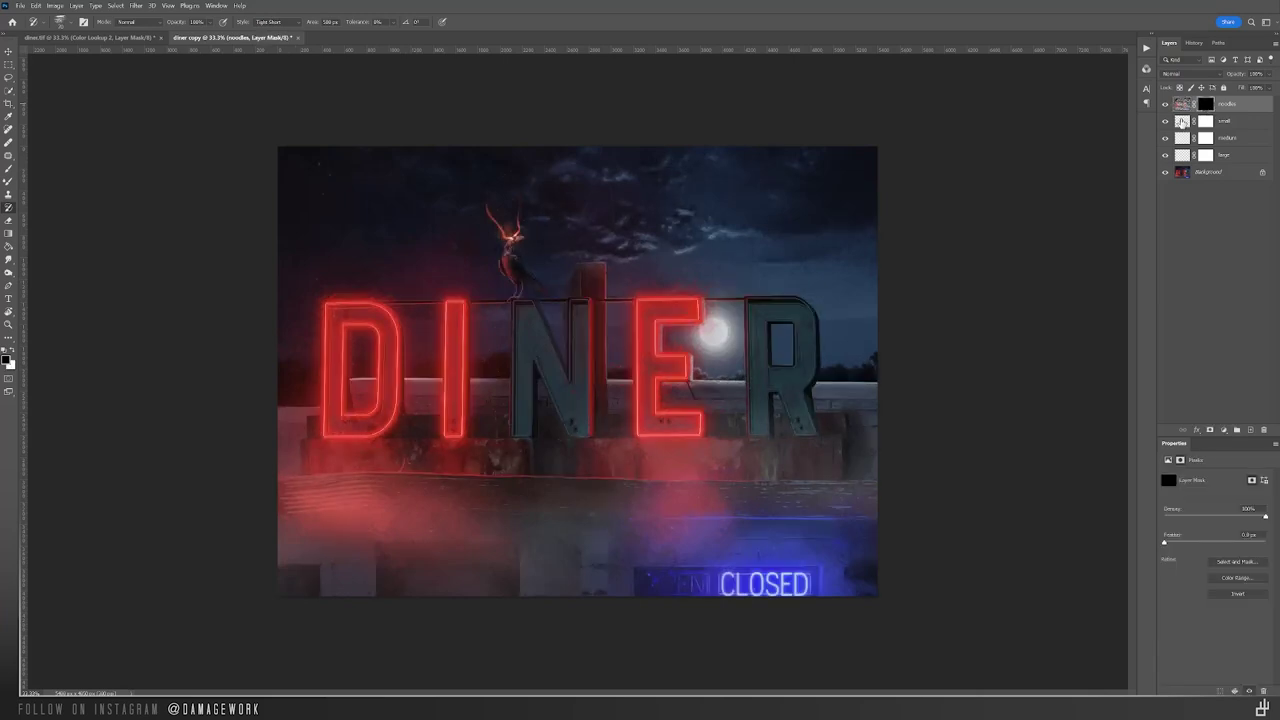
Step: Paint the small layer with the 4 SMALL preset and fill its mask black
key("alt+bracketleft")
left_click(69, 24)
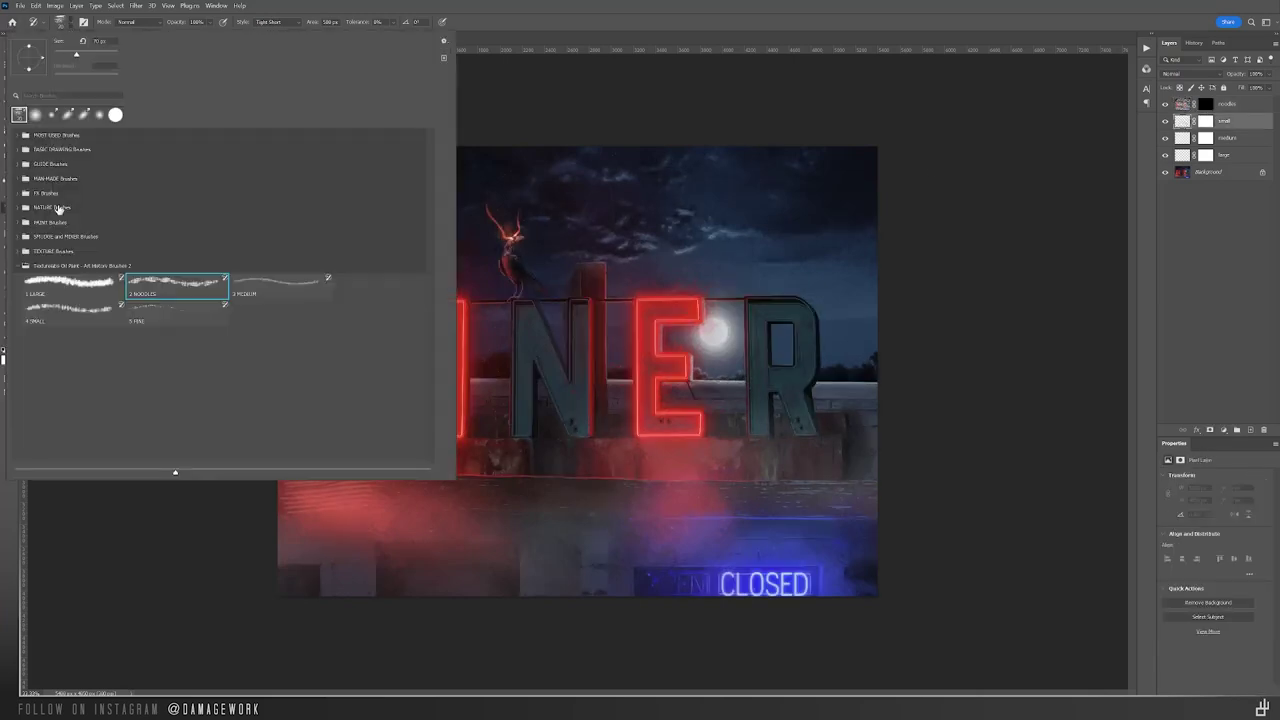
left_click(44, 315)
key("Return")
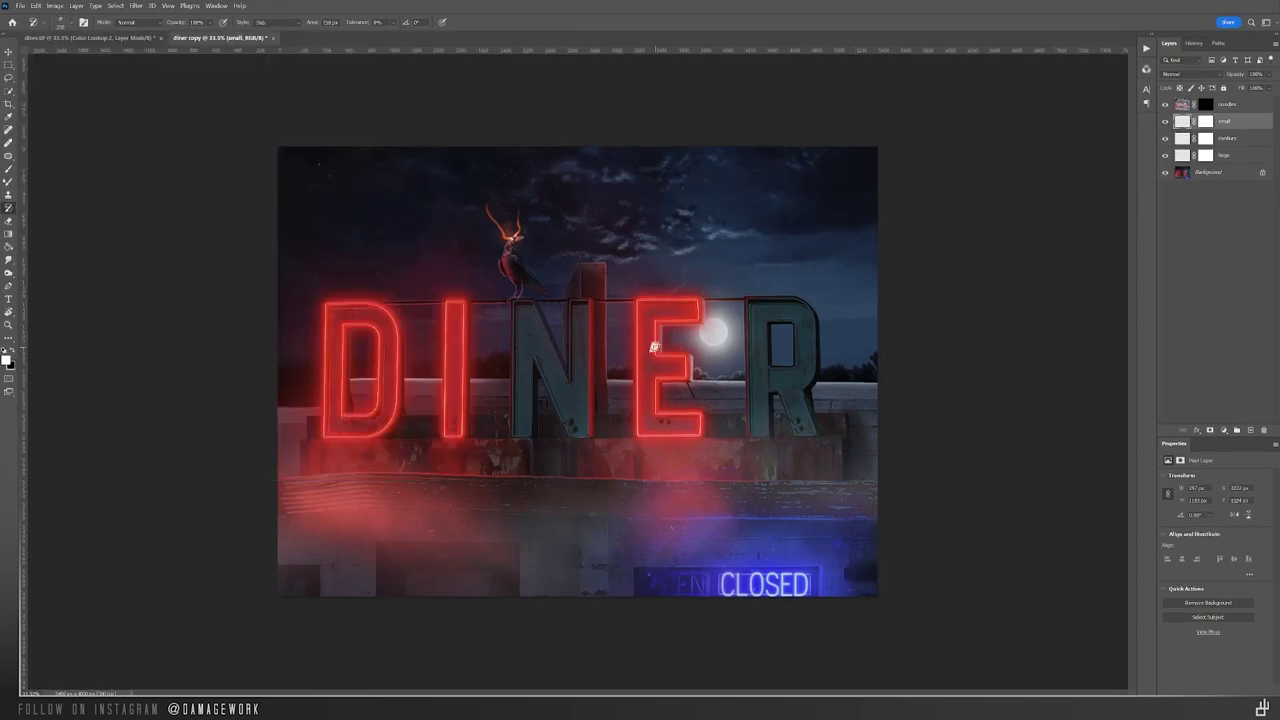
mouse_move(700, 330)
left_mouse_down()
mouse_move(580, 349)
mouse_move(300, 475)
mouse_move(788, 516)
mouse_move(514, 329)
mouse_move(571, 291)
mouse_move(674, 157)
left_mouse_up()
left_click(1207, 121)
key("ctrl+i")
Step: Paint the medium and large layers with the 3 MEDIUM and 1 LARGE presets
left_click(66, 24)
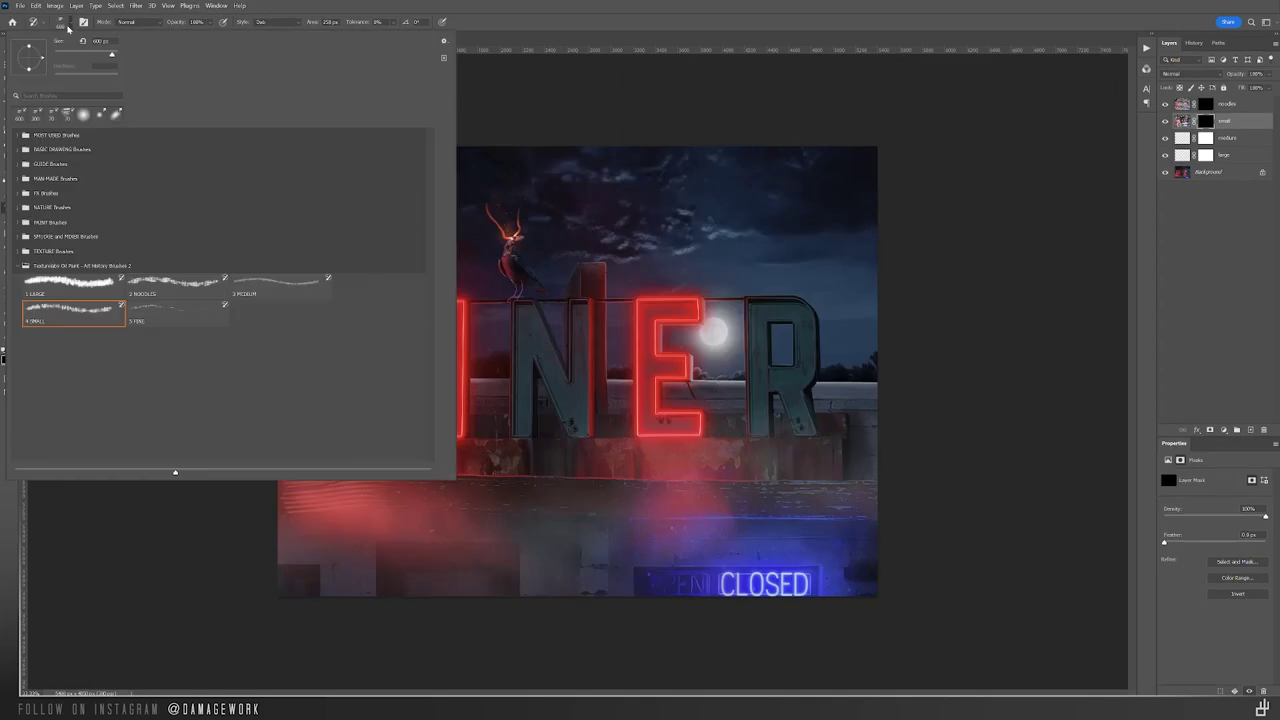
left_click(253, 287)
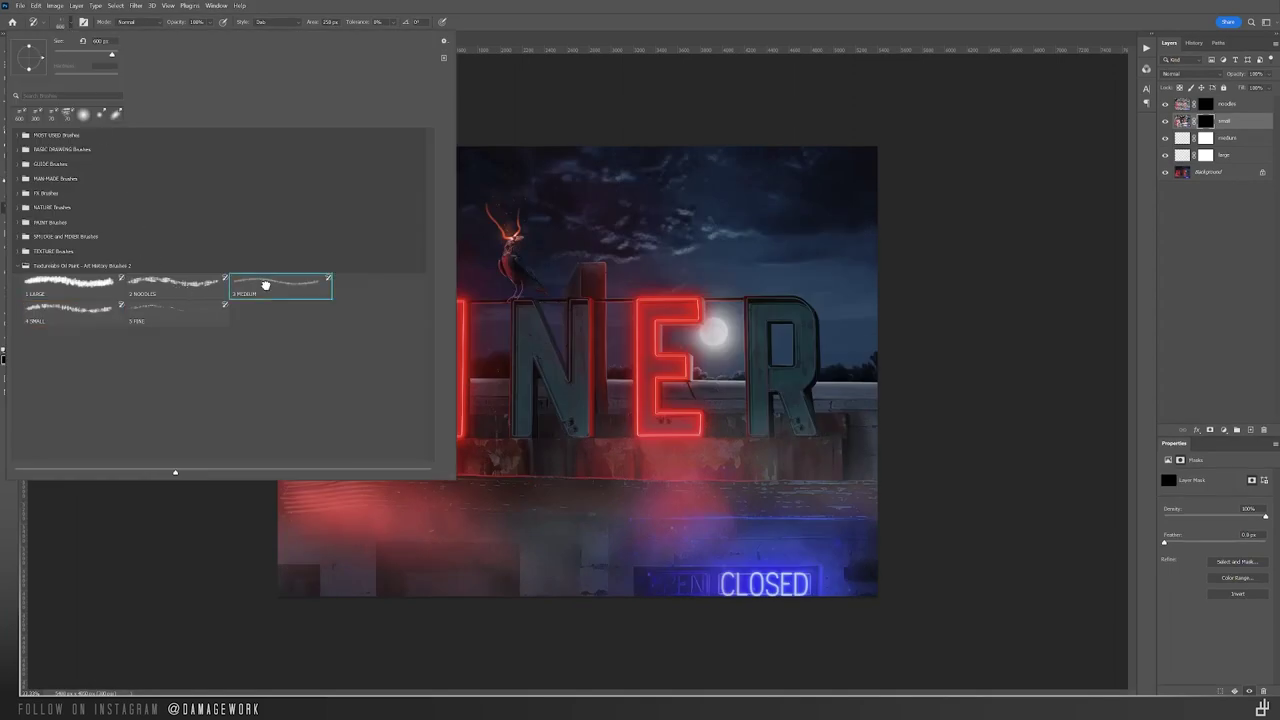
left_click(1183, 138)
mouse_move(505, 240)
left_mouse_down()
mouse_move(590, 265)
mouse_move(450, 380)
mouse_move(527, 482)
mouse_move(820, 589)
mouse_move(743, 177)
mouse_move(417, 371)
mouse_move(352, 585)
left_mouse_up()
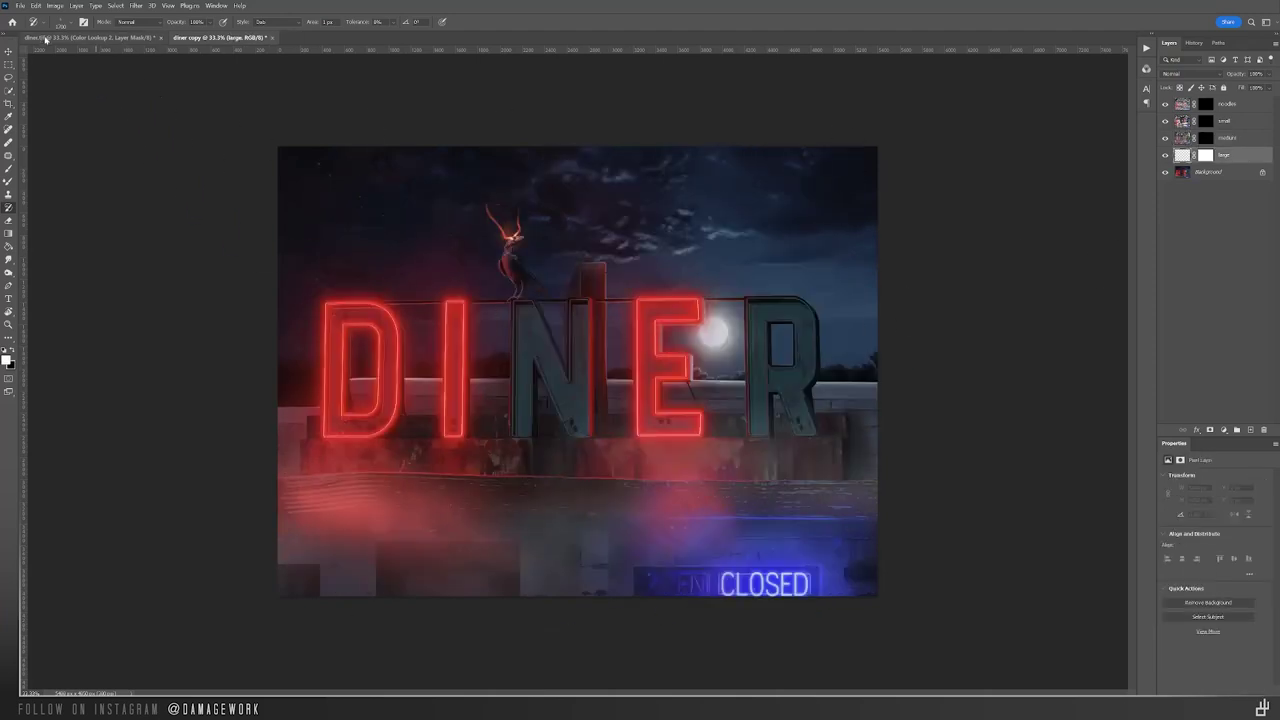
left_click(71, 24)
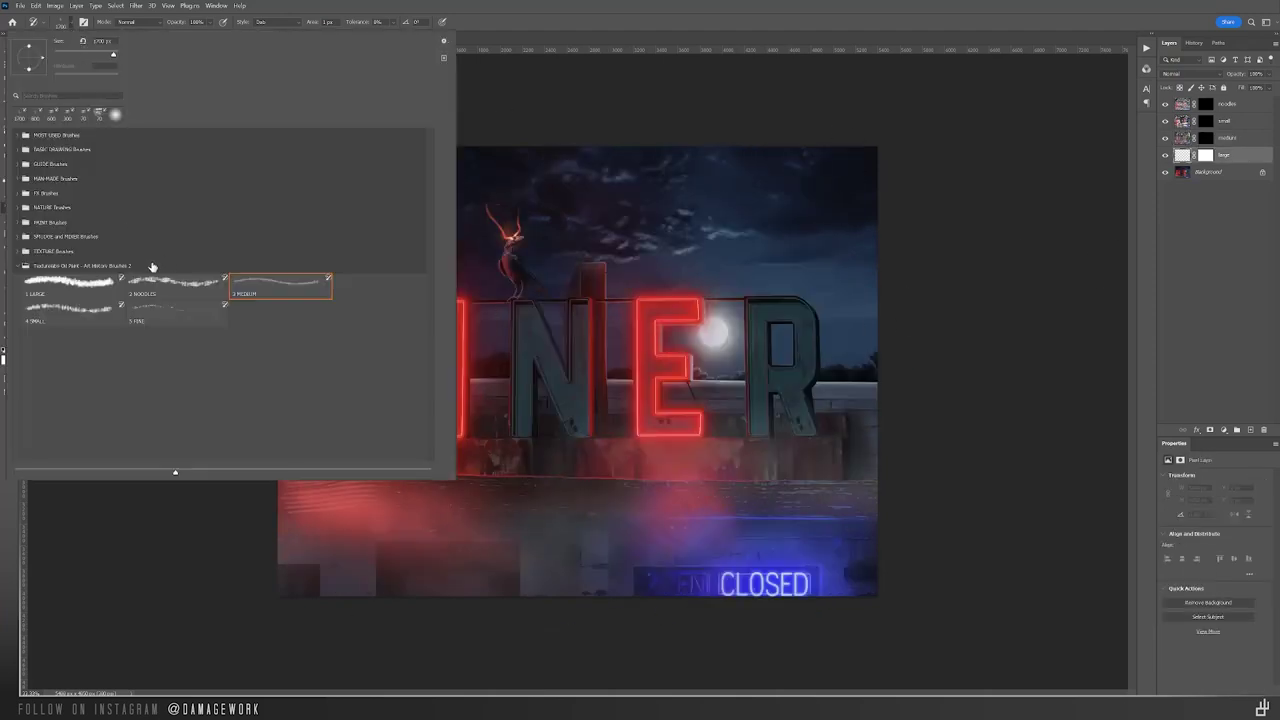
left_click(76, 297)
mouse_move(360, 380)
left_mouse_down()
mouse_move(429, 591)
mouse_move(440, 410)
mouse_move(909, 491)
mouse_move(510, 281)
left_mouse_up()
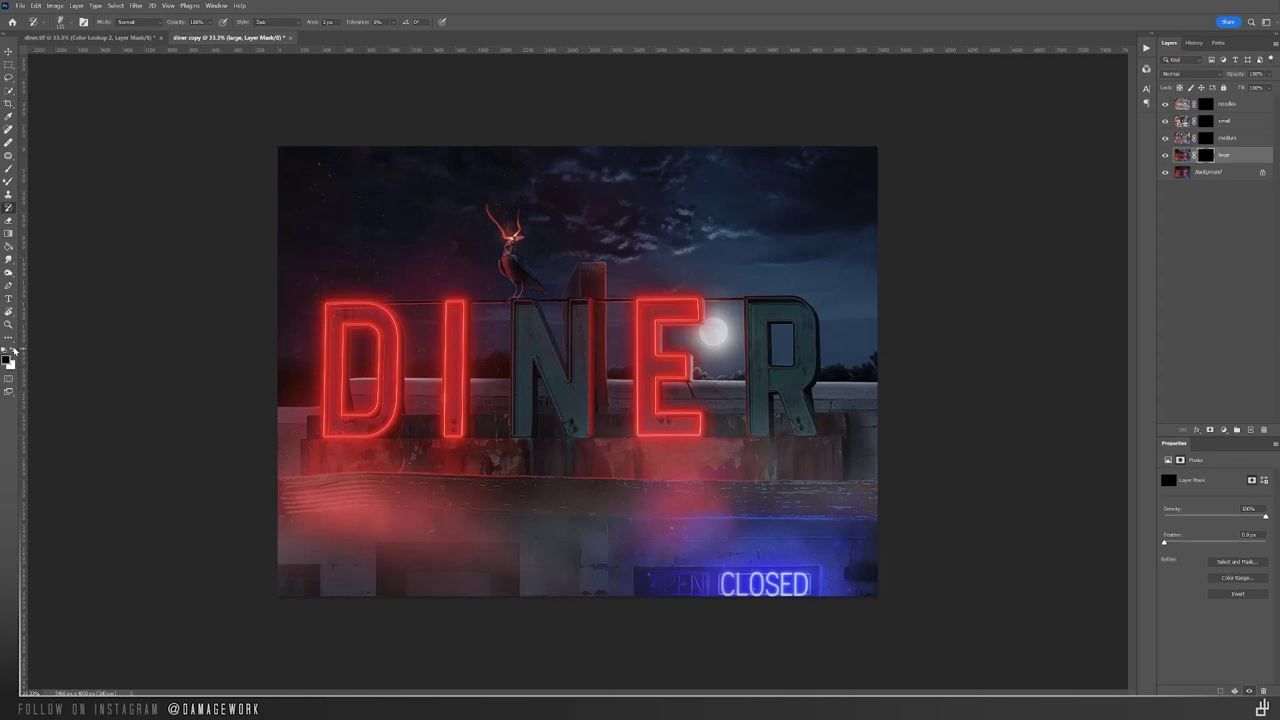
Step: Switch to the Brush tool using MA Brush No. 5-1 at 30% flow
left_click(9, 168)
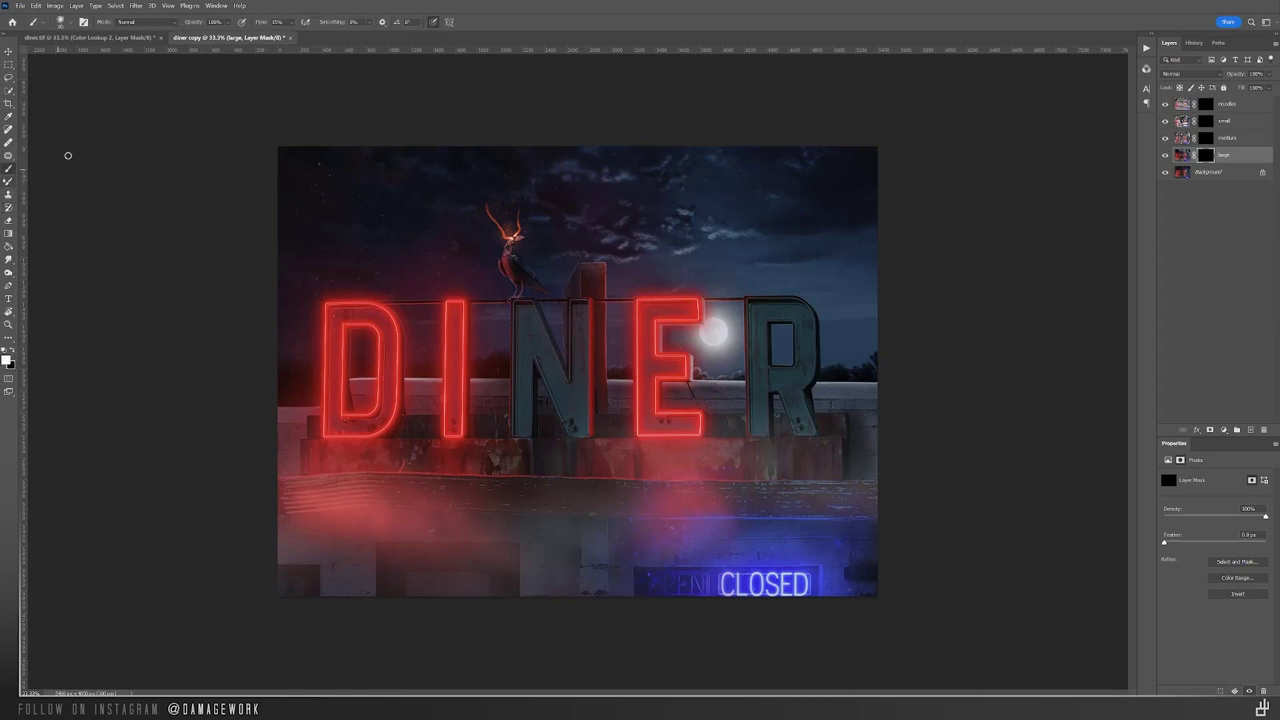
left_click(69, 22)
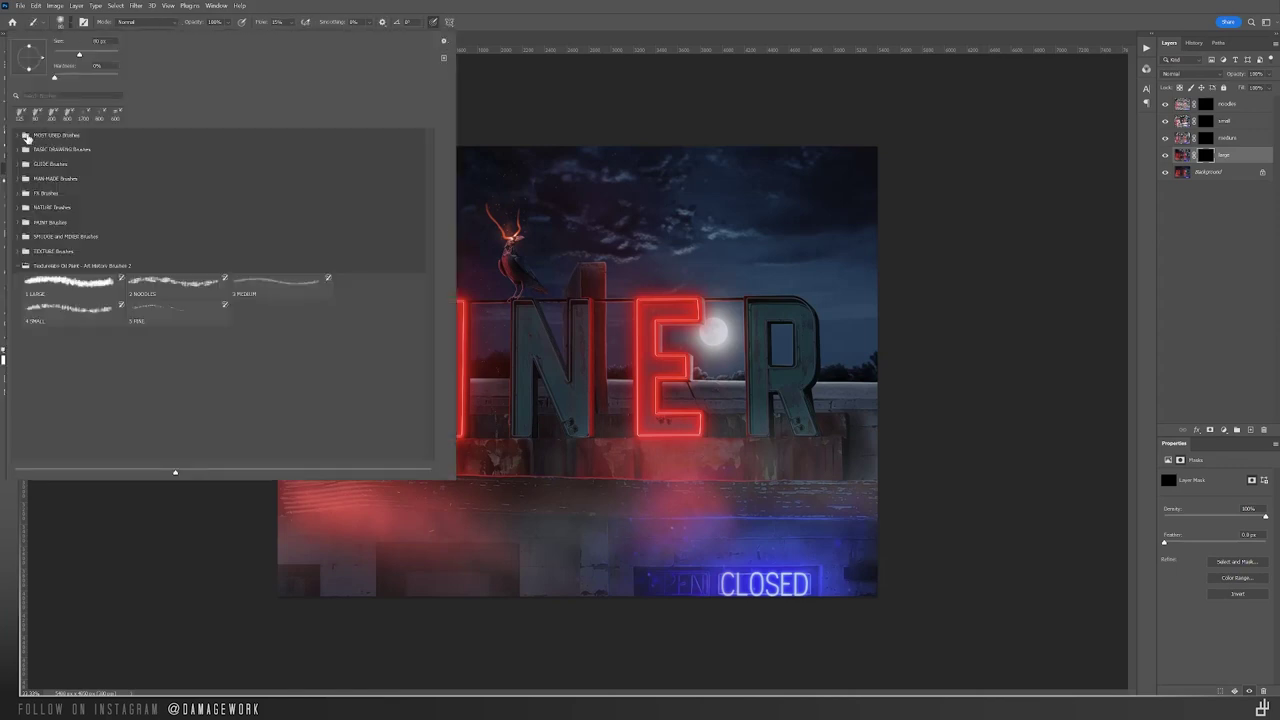
left_click(19, 135)
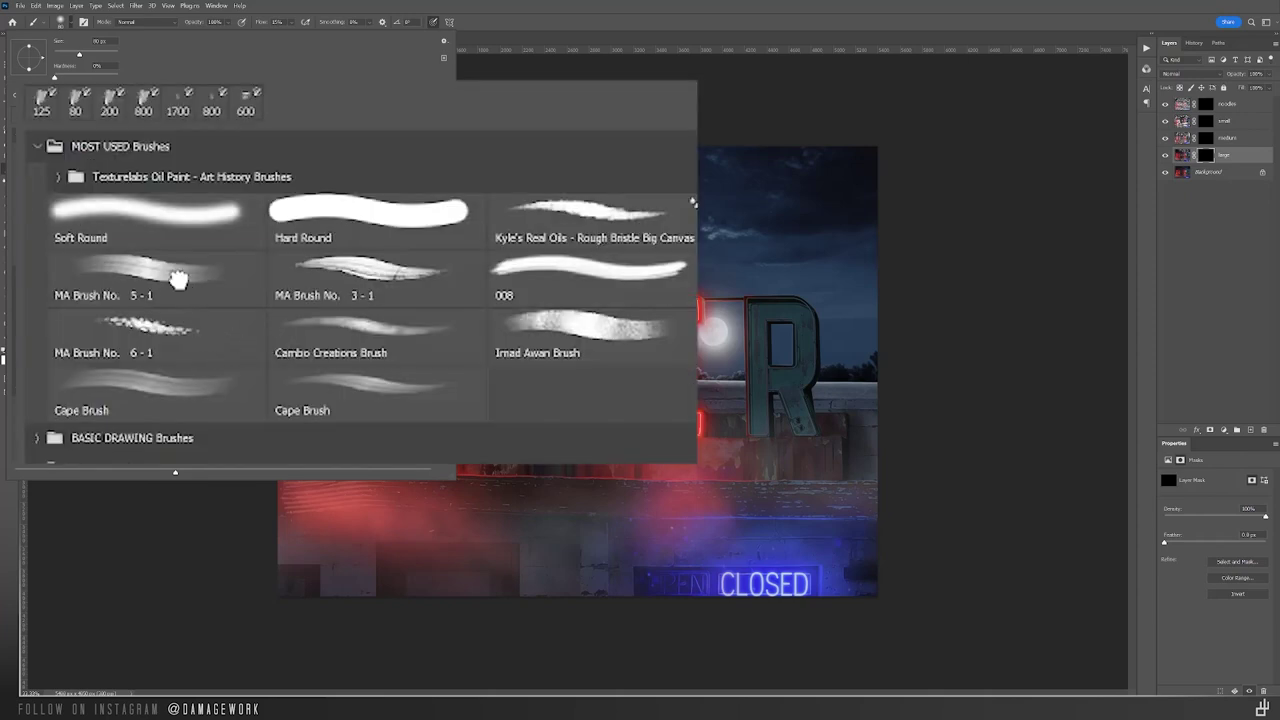
left_click(175, 280)
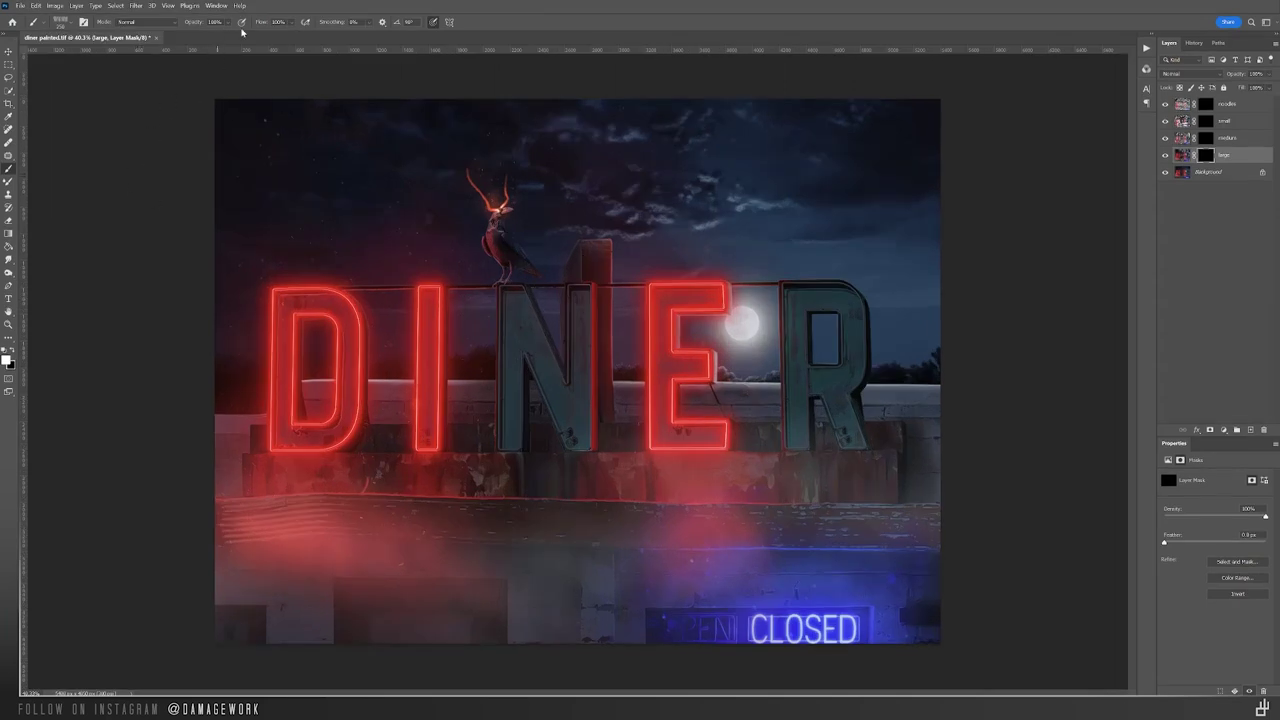
left_click_drag(256, 22, 257, 23)
Step: Paint white into the large, small and noodles masks to reveal the painterly strokes
mouse_move(492, 185)
left_mouse_down()
mouse_move(462, 344)
mouse_move(1052, 225)
mouse_move(653, 260)
mouse_move(794, 346)
left_mouse_up()
key("alt+bracketright")
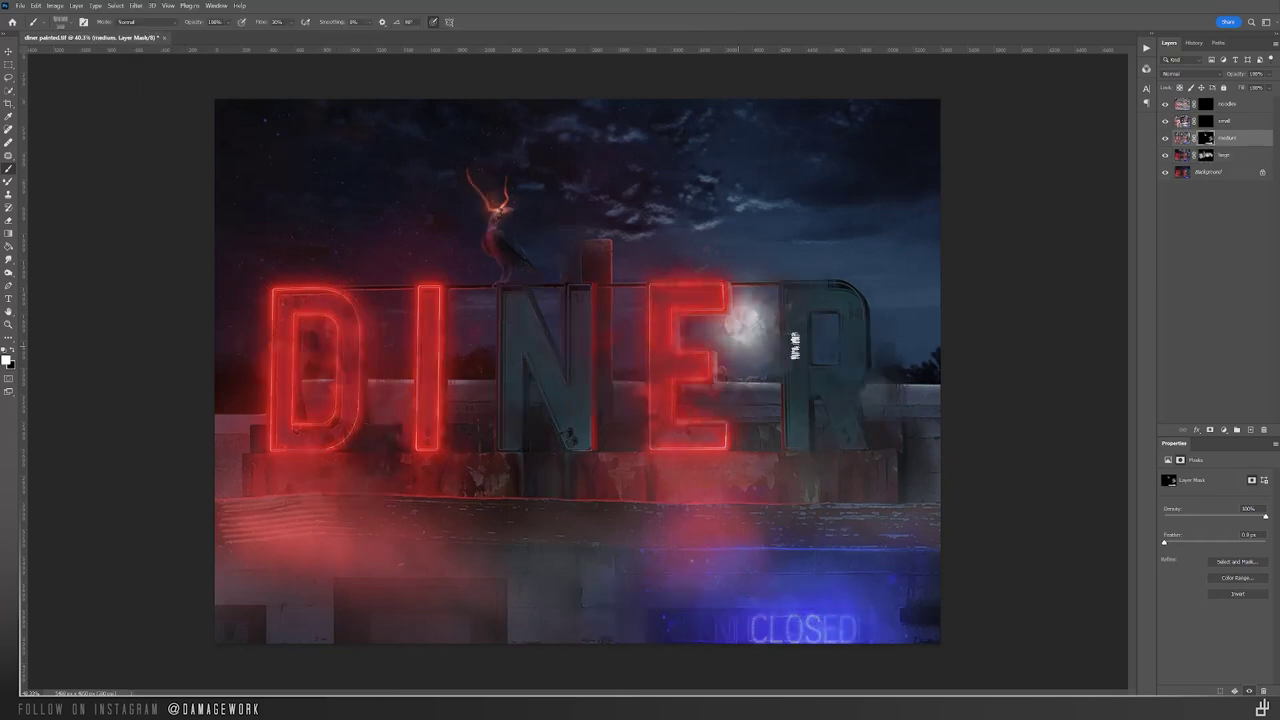
key("alt+bracketright")
left_click_drag(428, 305, 866, 317)
key("alt+bracketright")
mouse_move(1089, 165)
left_mouse_down()
mouse_move(439, 185)
mouse_move(654, 325)
mouse_move(598, 602)
mouse_move(703, 441)
left_mouse_up()
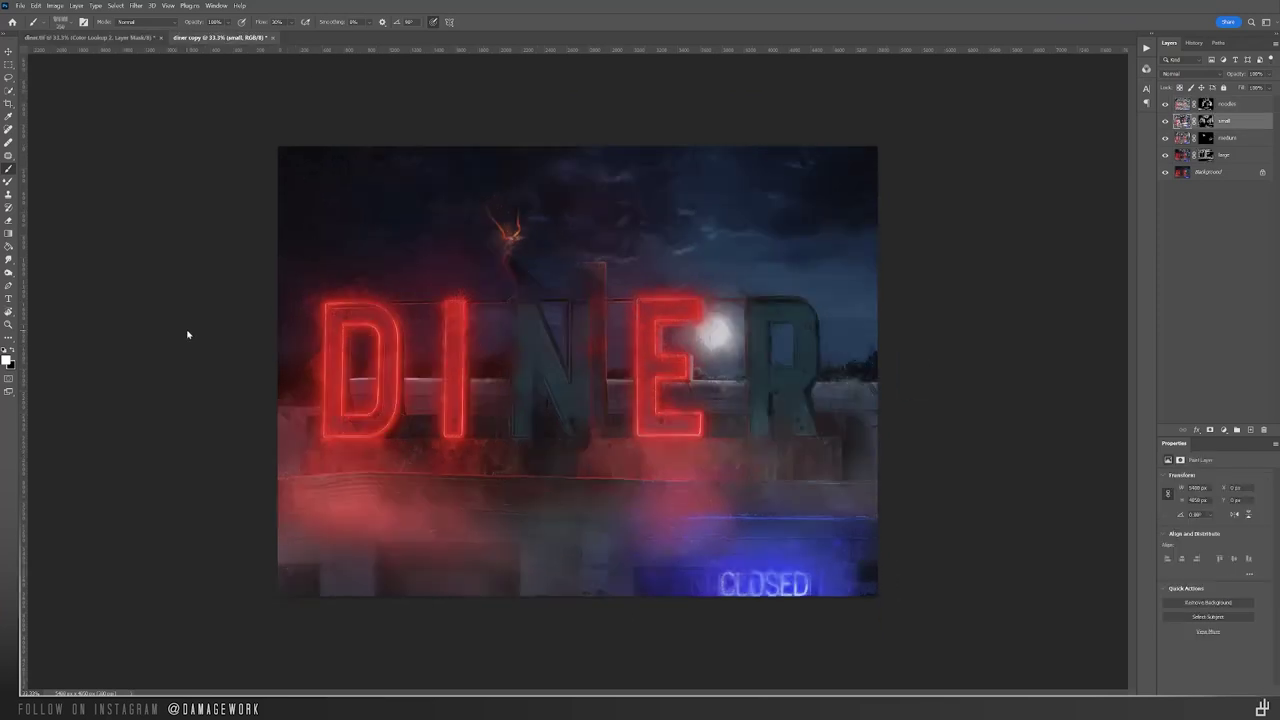
left_click(1263, 106)
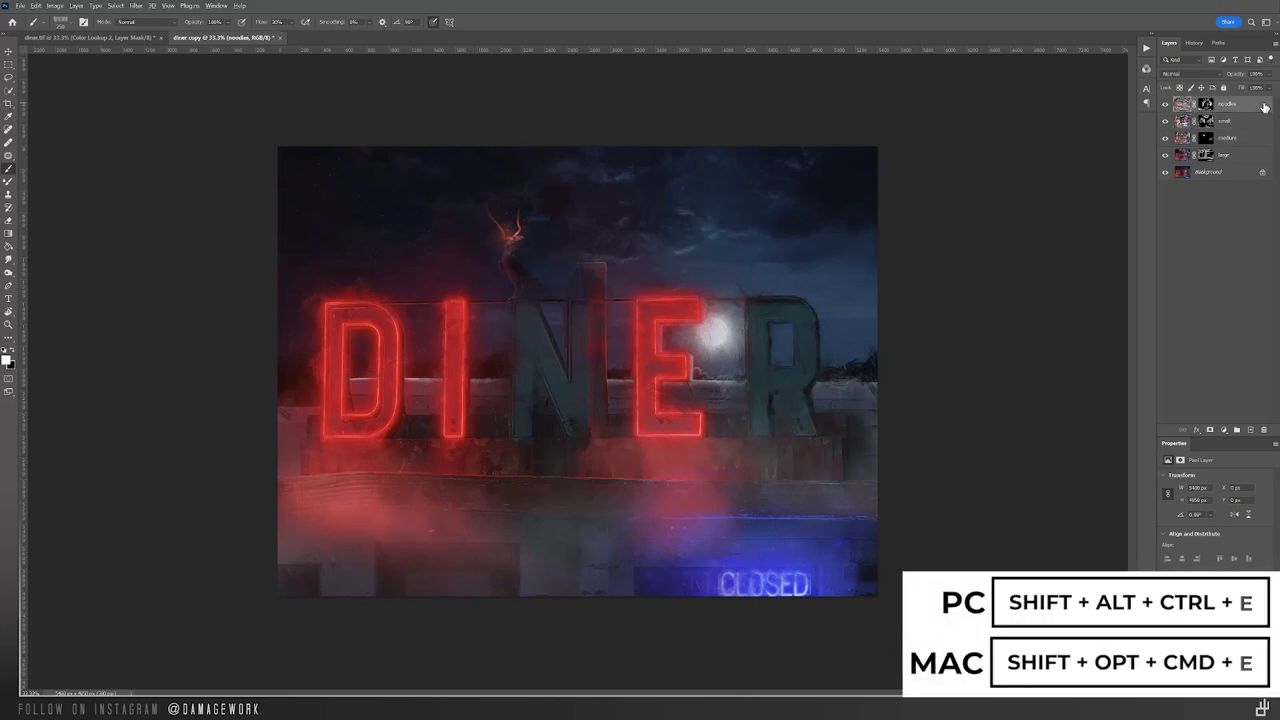
Step: Merge visible into a new Layer 1 and Smart Sharpen it at Amount 279, Radius 1.4
key("ctrl+shift+alt+e")
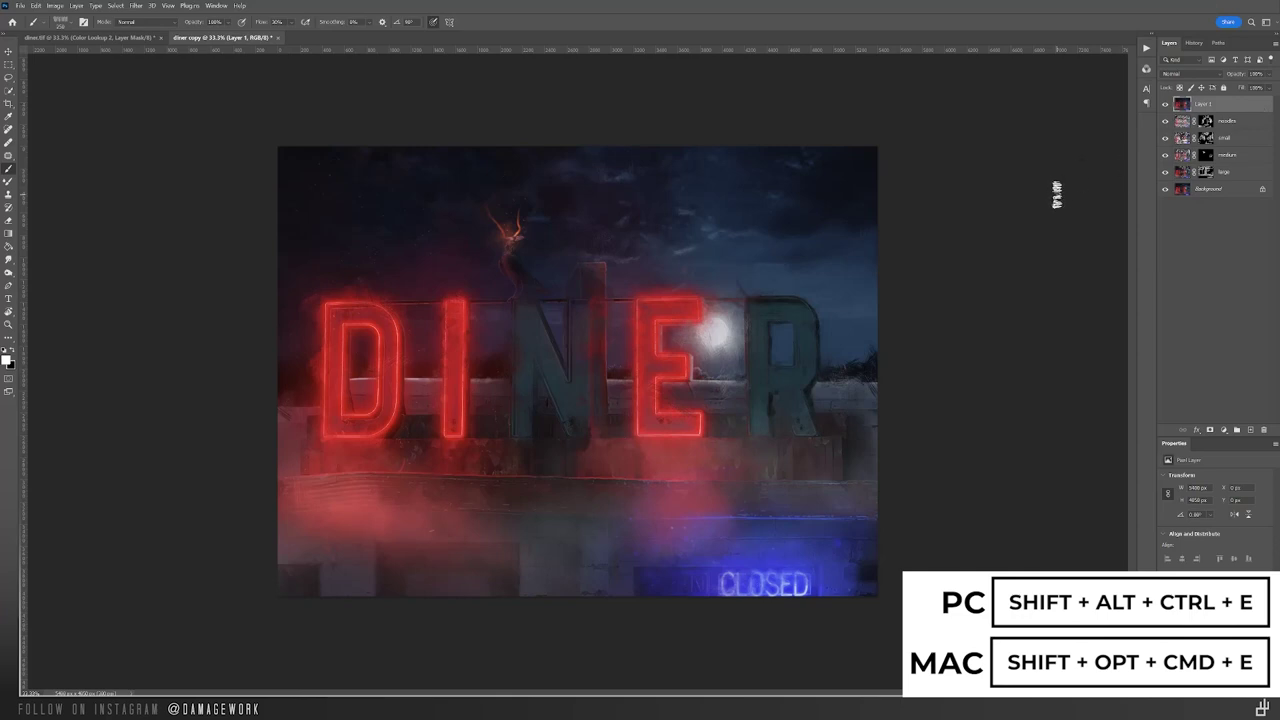
left_click(136, 5)
mouse_move(200, 180)
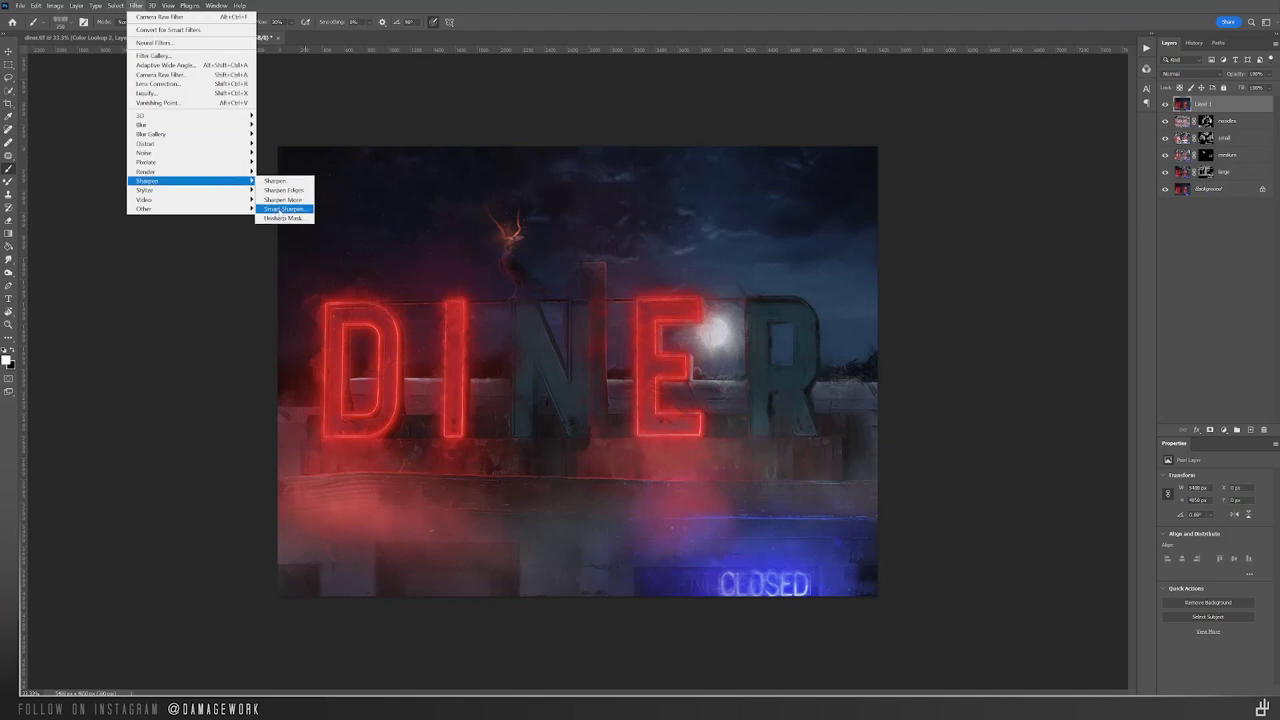
left_click(285, 208)
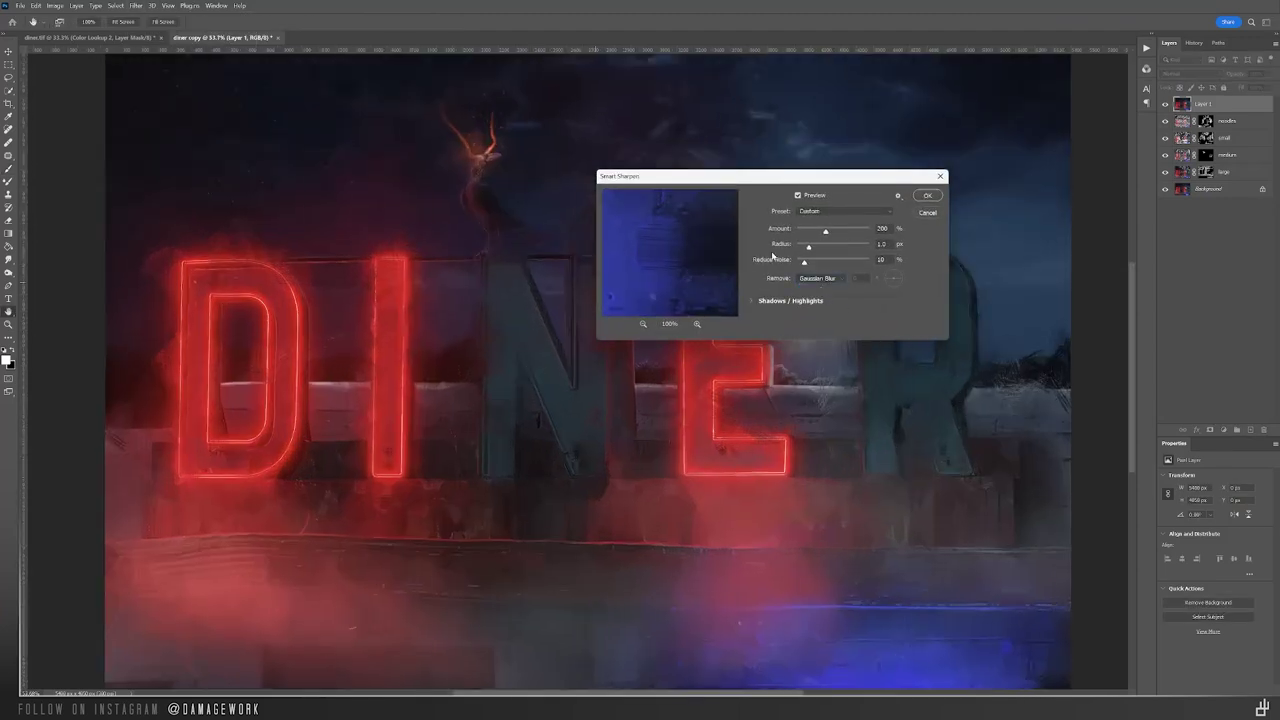
left_click_drag(825, 231, 837, 231)
left_click_drag(808, 246, 822, 246)
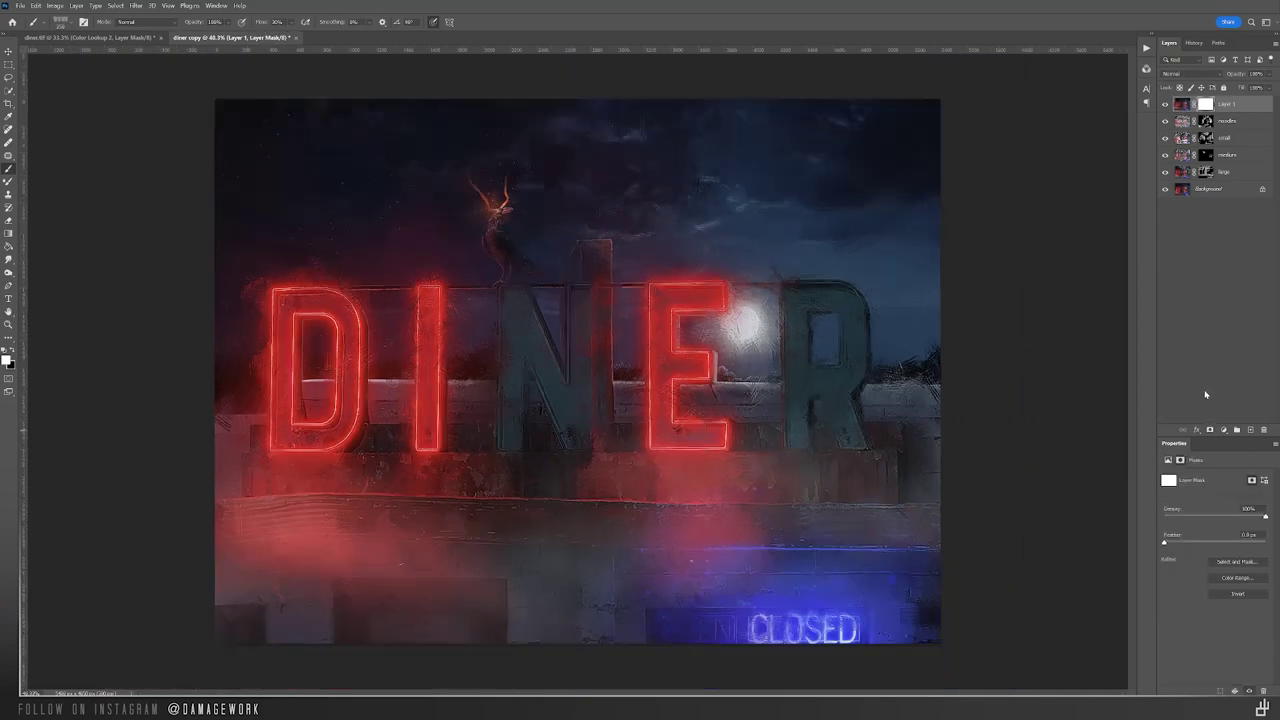
Step: Fit the image in view and hide the effect layers to compare with the original
key("x")
key("ctrl+0")
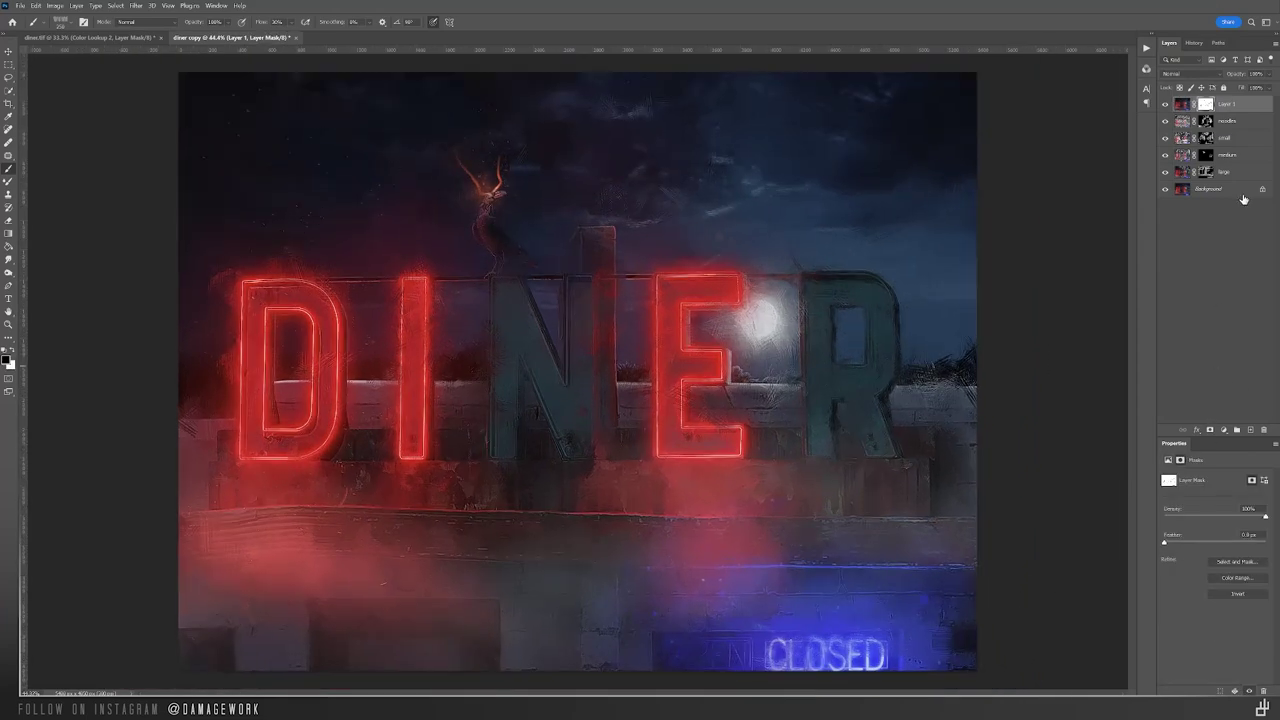
left_click_drag(1165, 171, 1165, 110)
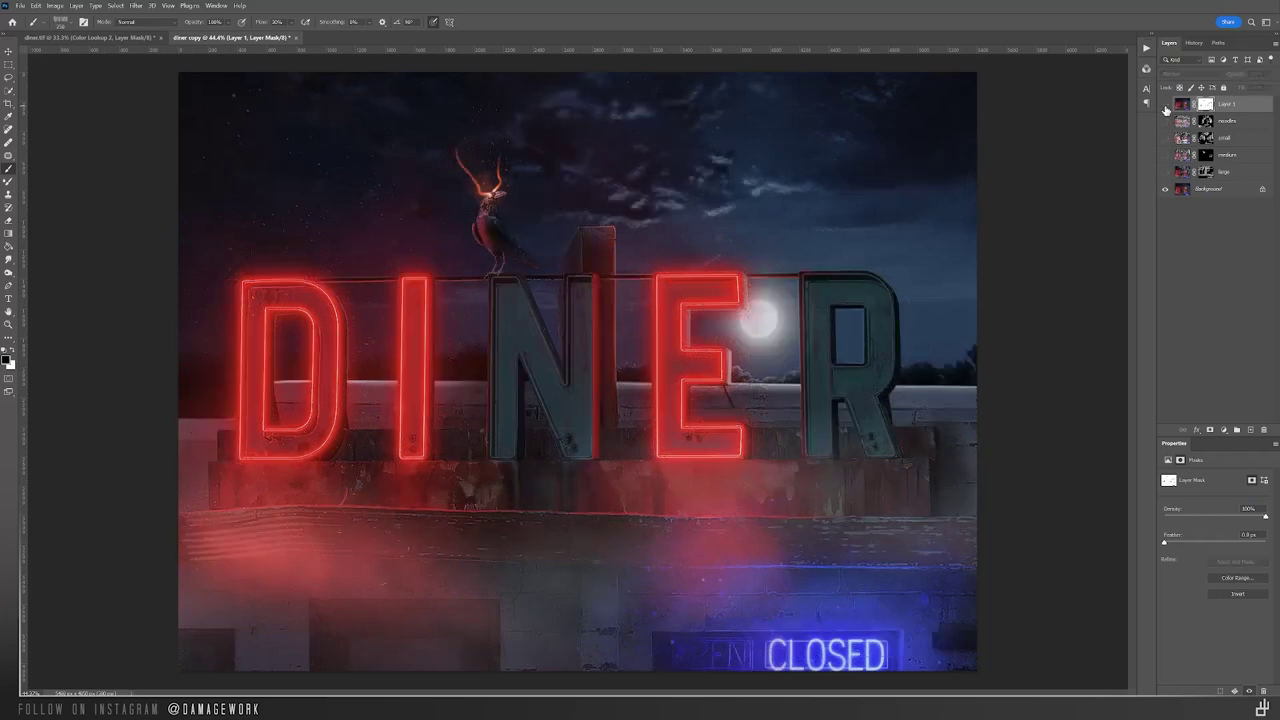
left_click(1165, 106)
Step: Toggle Layer 1 off and back on to compare the before and after
left_click(1165, 106)
left_click(1165, 106)
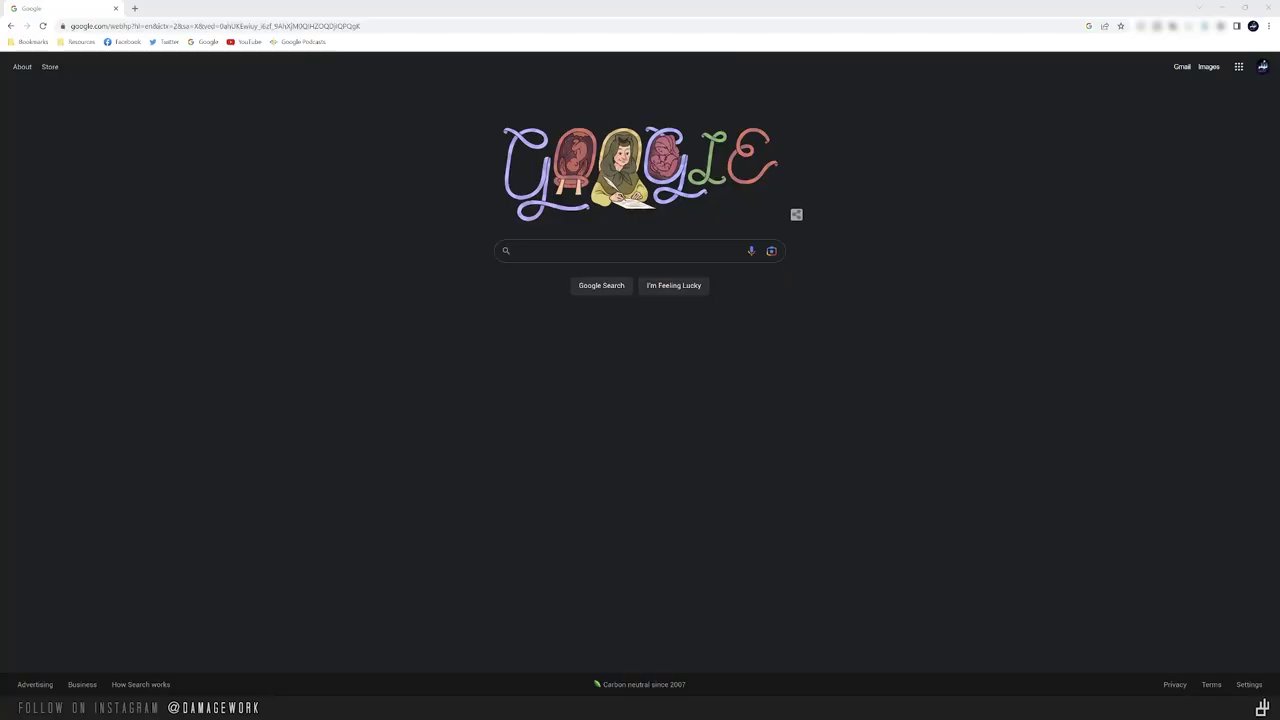
Step: Search the web for 'photoshop actions free' and look through the results
left_click(530, 254)
type("ph")
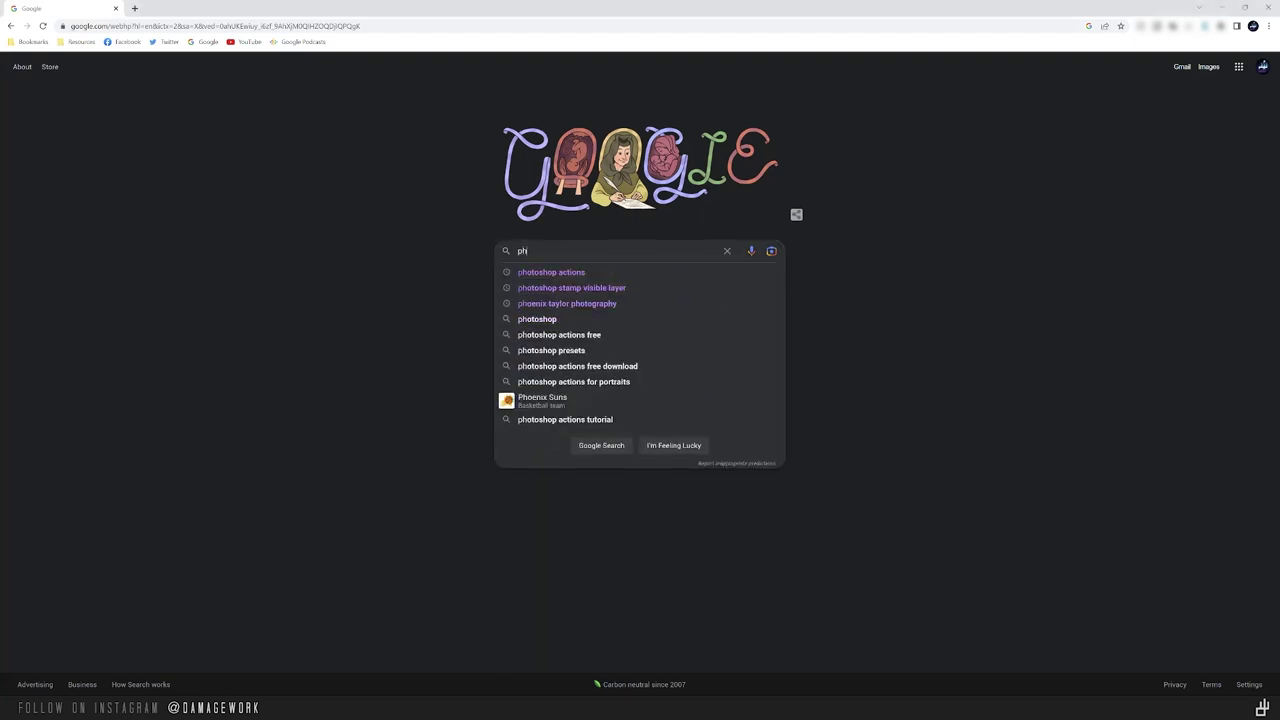
type("otoshop actions free")
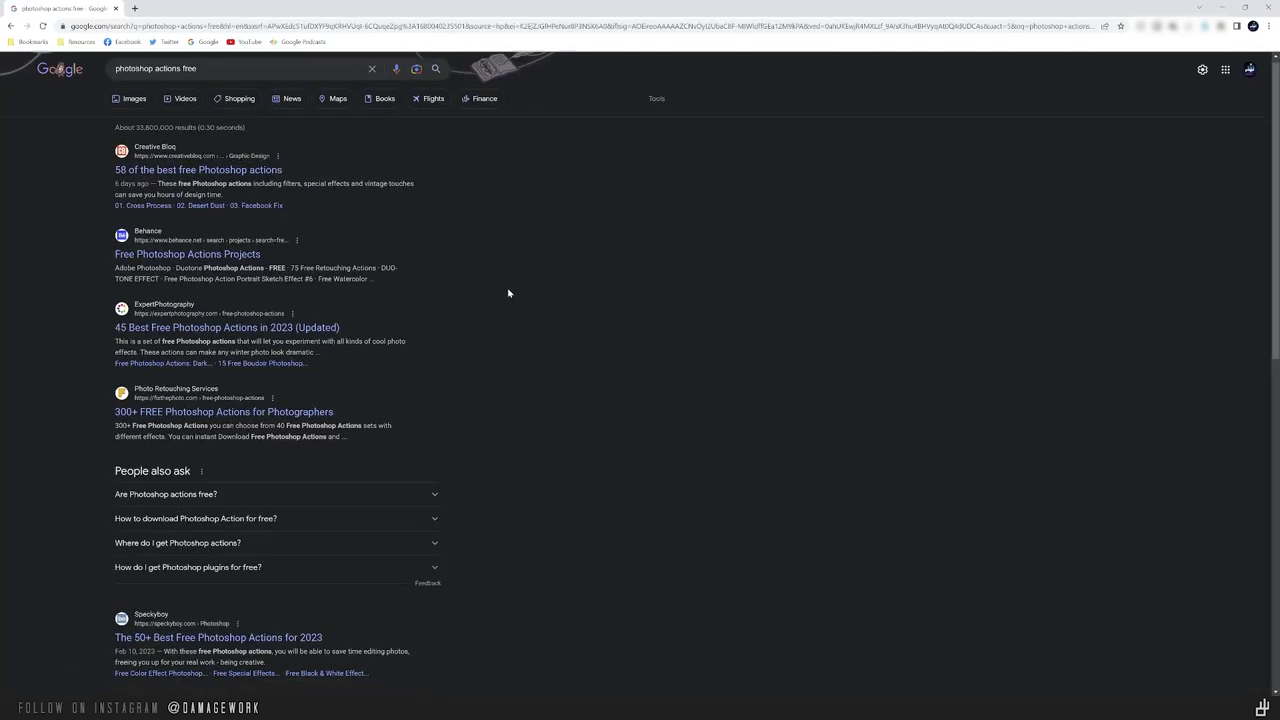
scroll(507, 288, "down", 3)
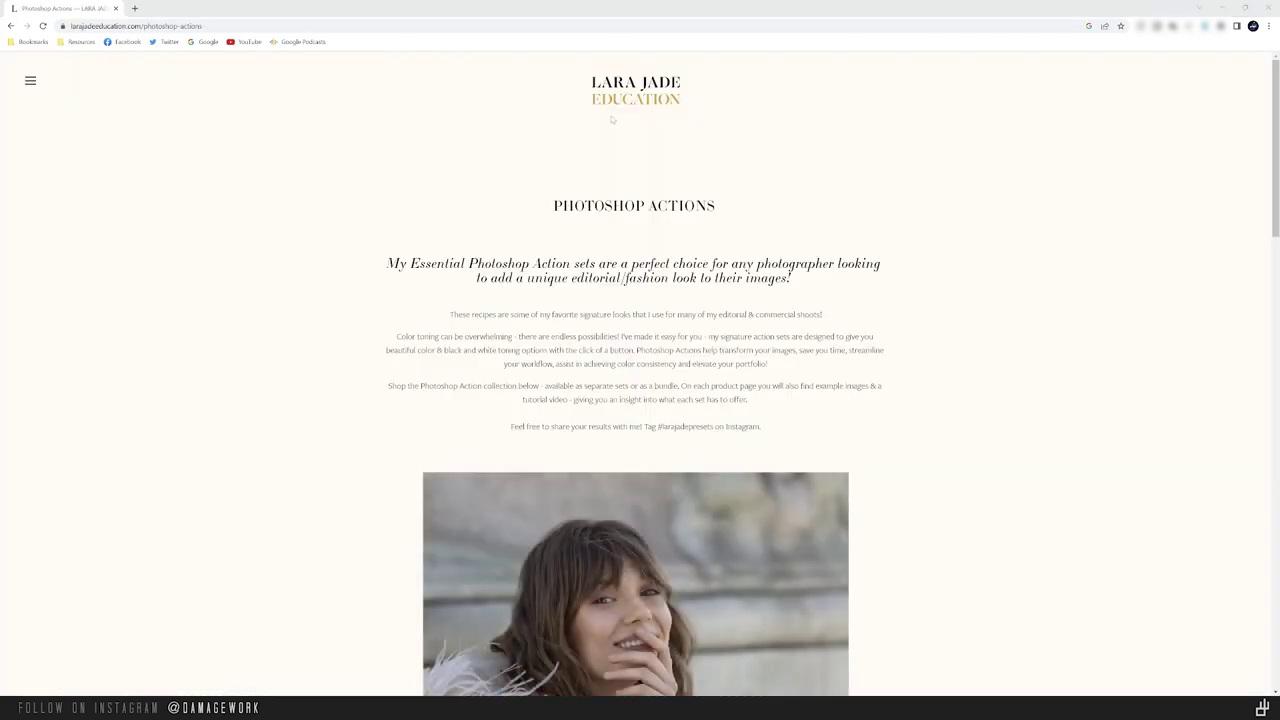
scroll(331, 277, "down", 15)
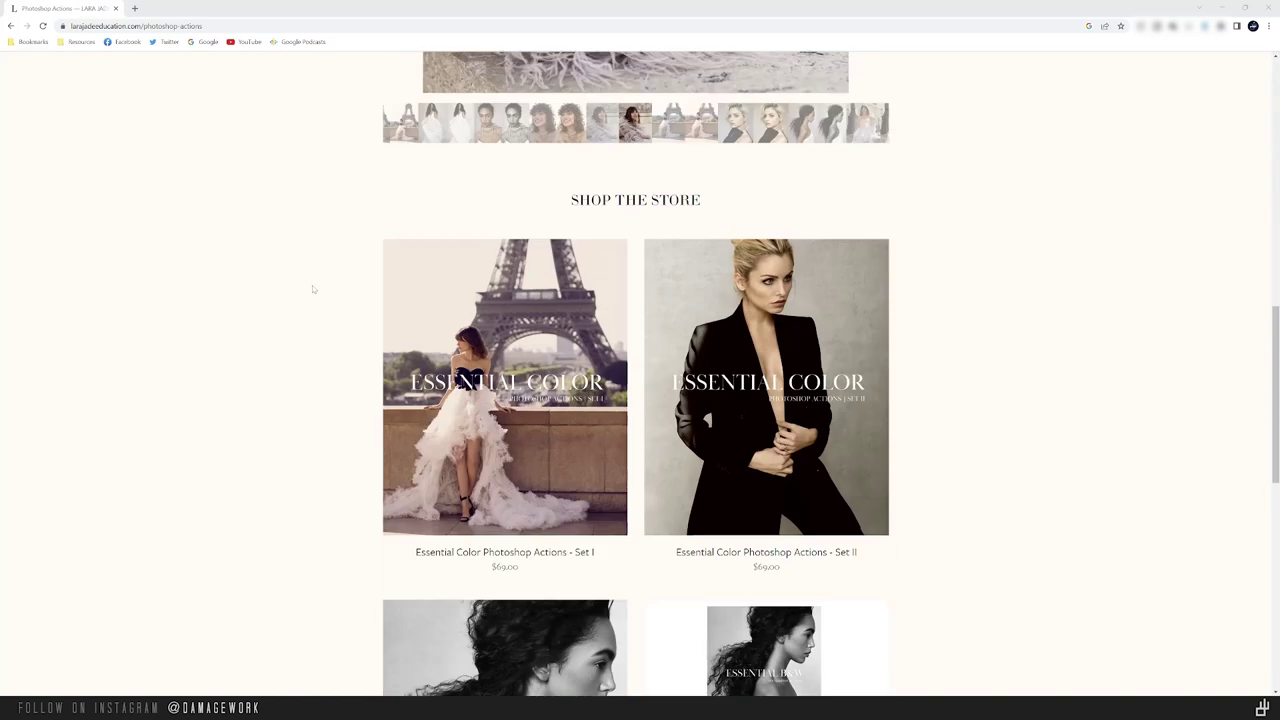
scroll(311, 289, "up", 1)
scroll(311, 289, "up", 1)
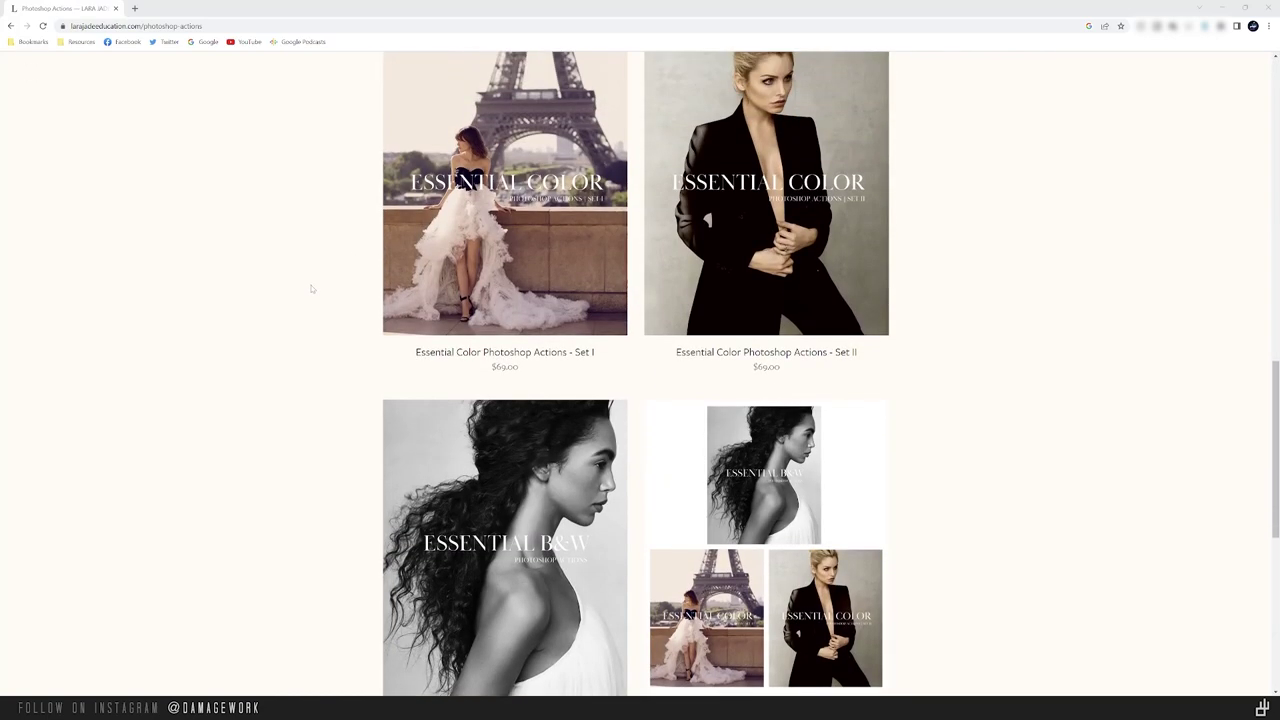
scroll(743, 510, "down", 2)
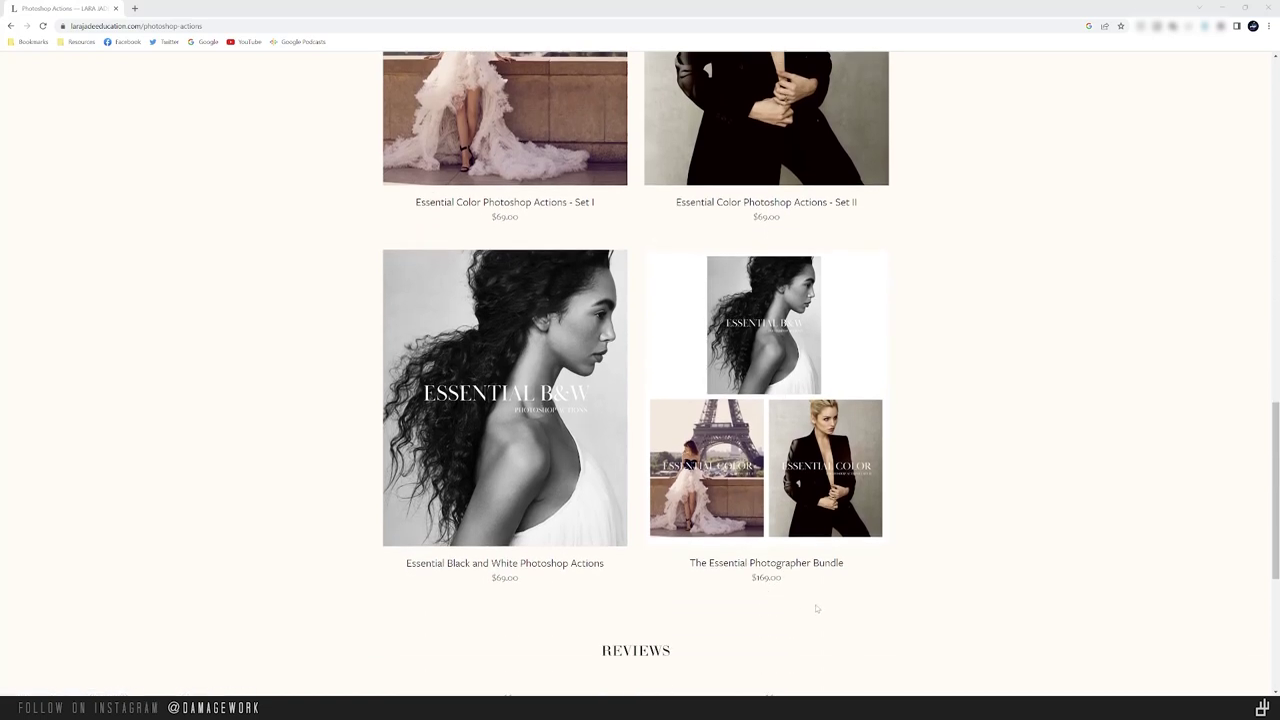
scroll(818, 608, "down", 1)
Step: Open the Essential Photographer Bundle page, dismiss the newsletter pop-up, and review what's included
left_click(745, 481)
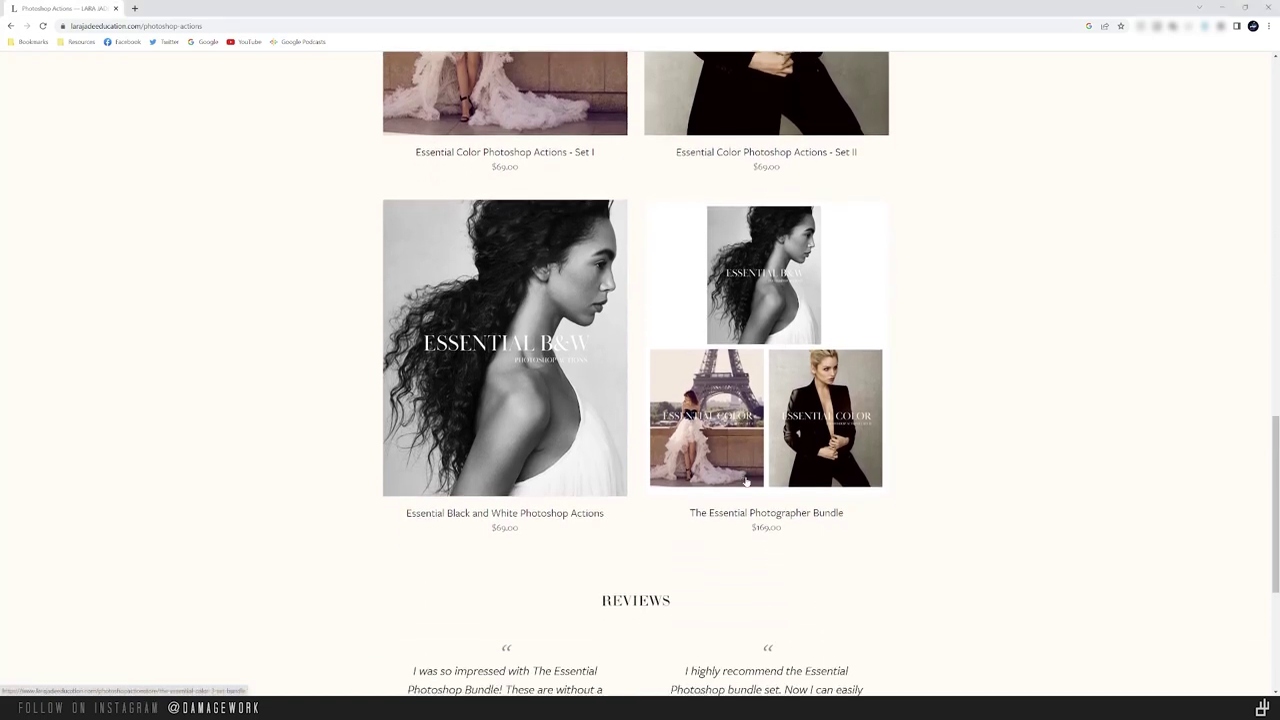
scroll(843, 519, "down", 3)
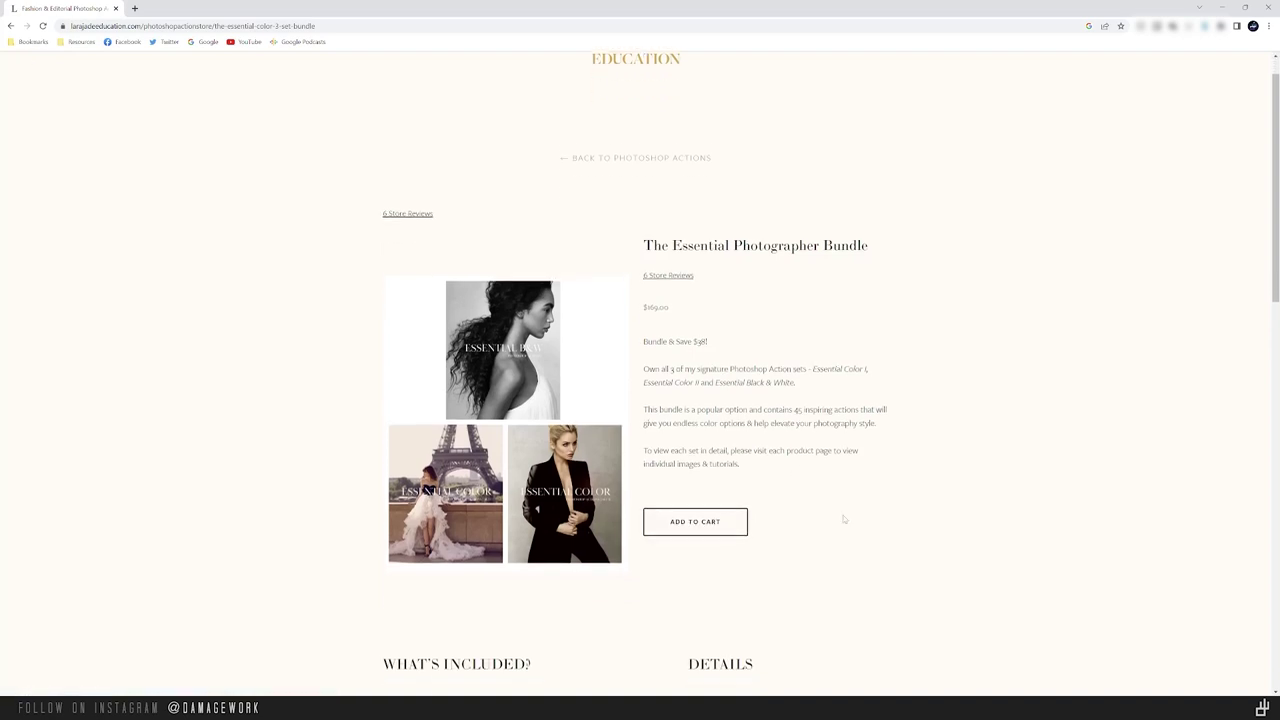
scroll(843, 519, "down", 4)
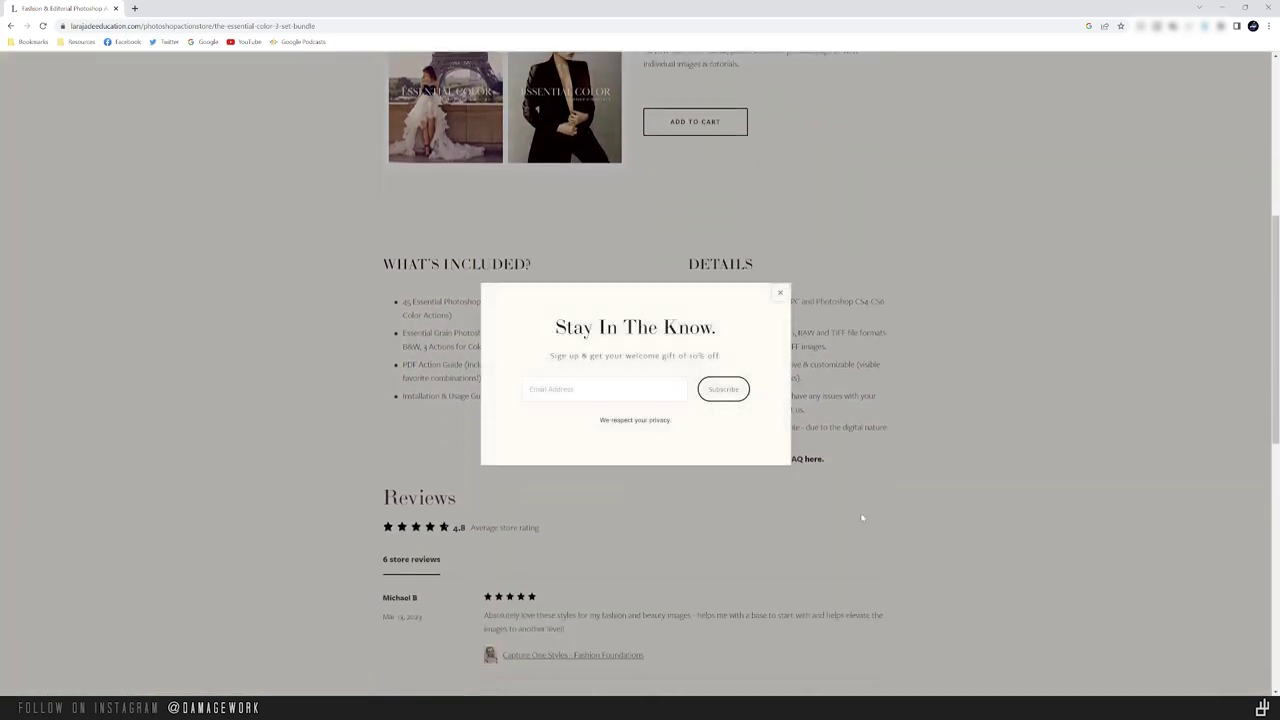
left_click(780, 292)
scroll(900, 420, "down", 4)
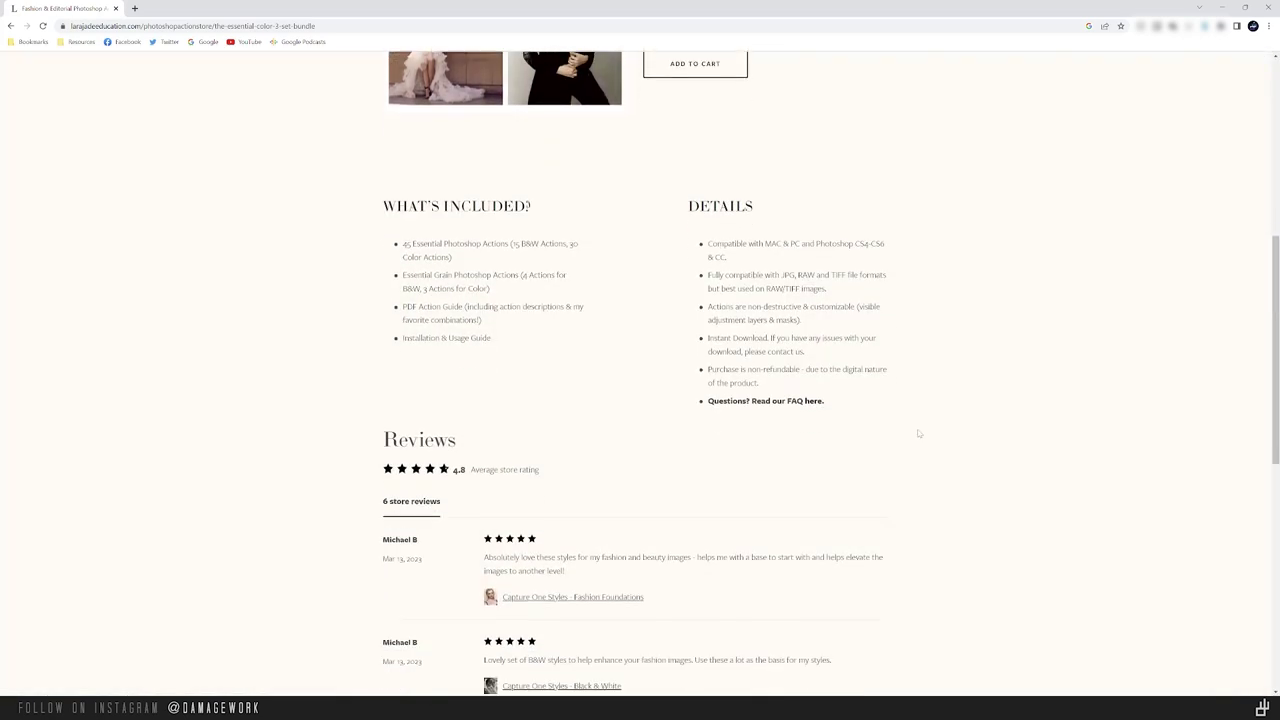
scroll(912, 432, "up", 3)
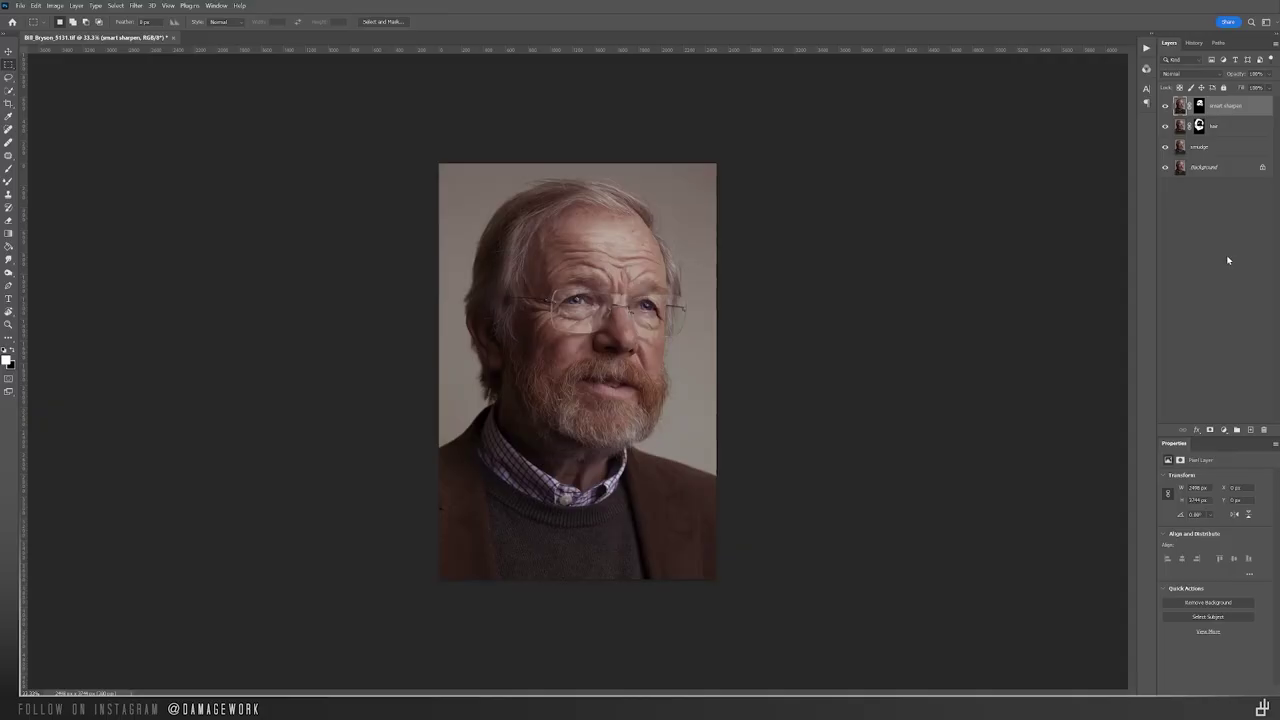
scroll(763, 270, "up", 3, "alt")
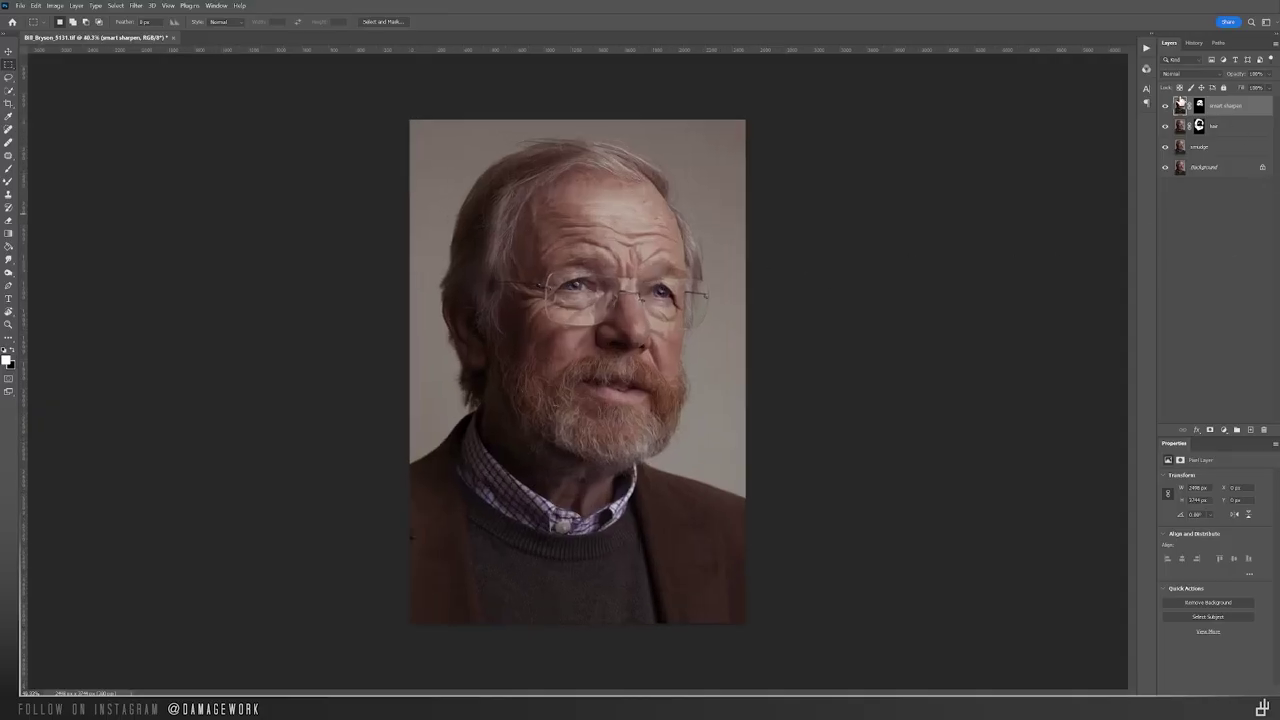
left_click(1146, 48)
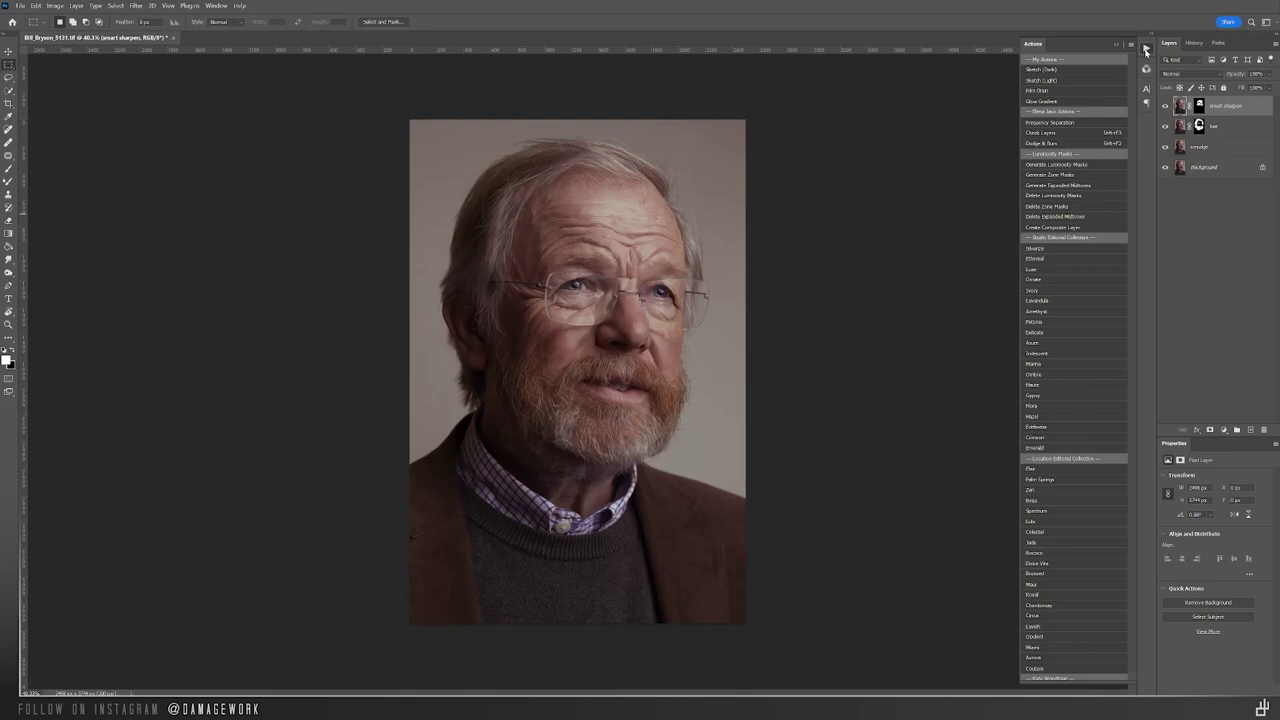
left_click(1033, 271)
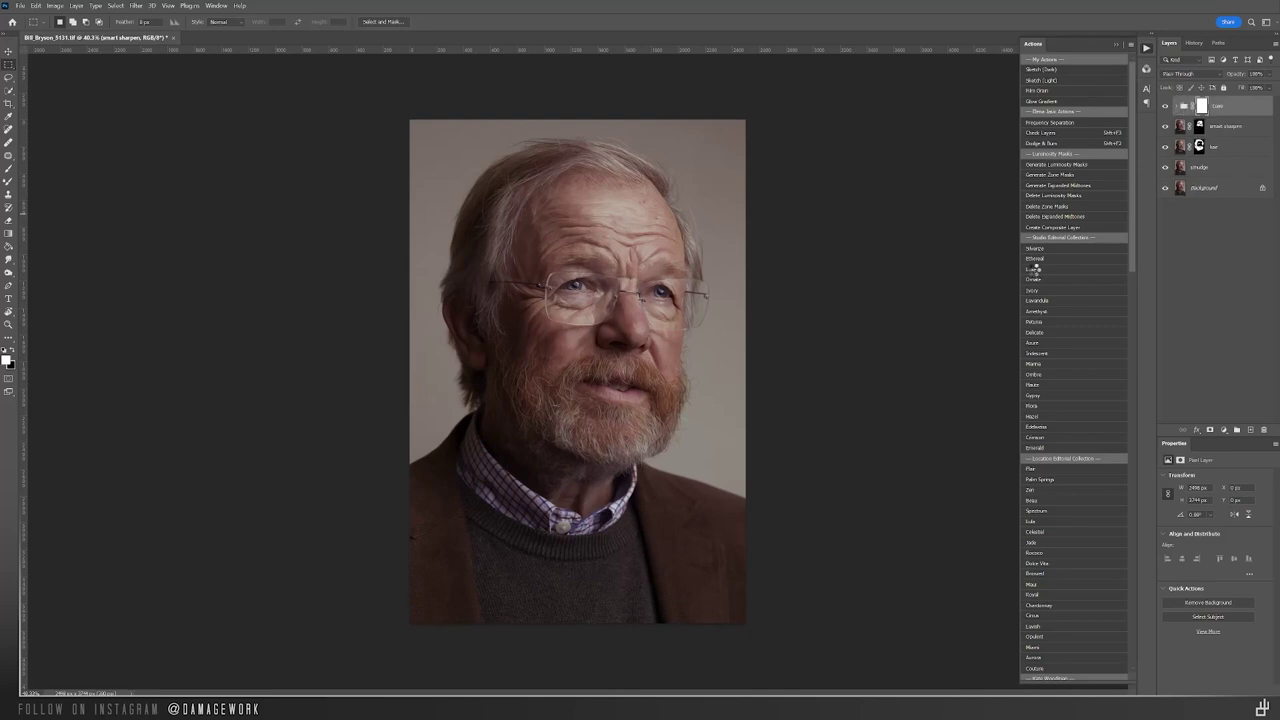
left_click(1177, 107)
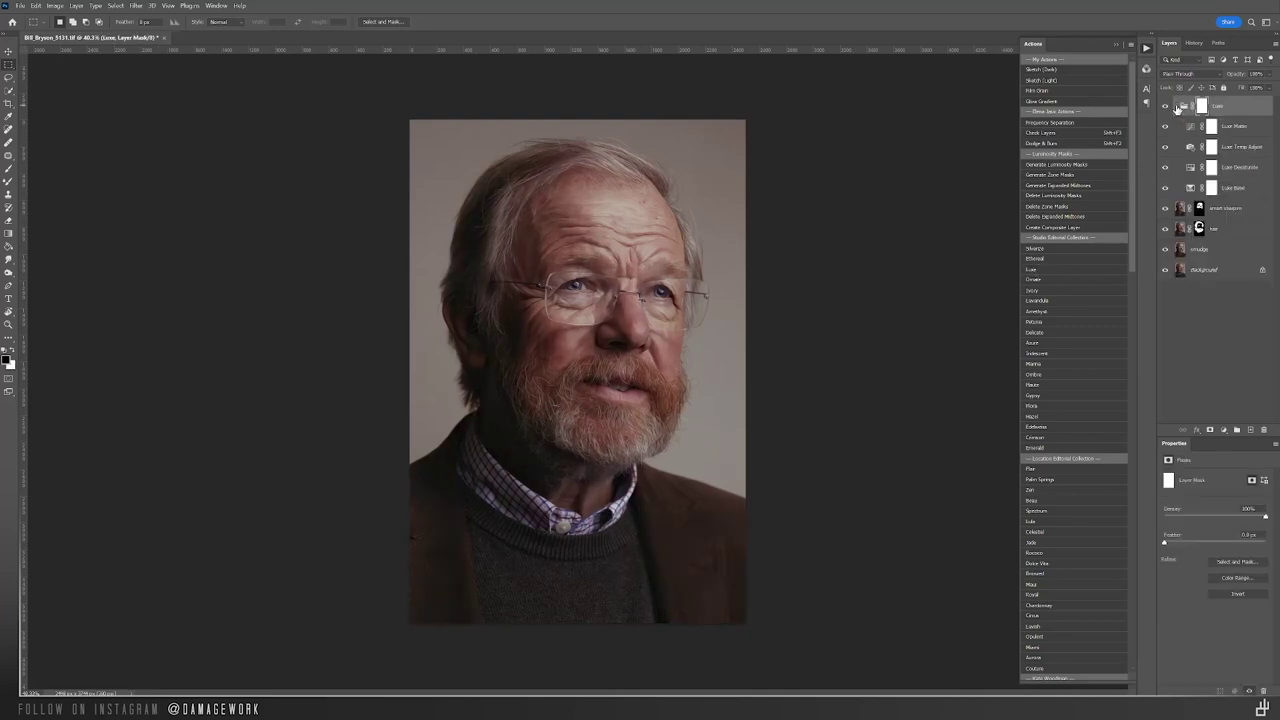
left_click(1188, 167)
mouse_move(1215, 514)
left_mouse_down()
mouse_move(1244, 515)
mouse_move(1188, 518)
mouse_move(1203, 521)
left_mouse_up()
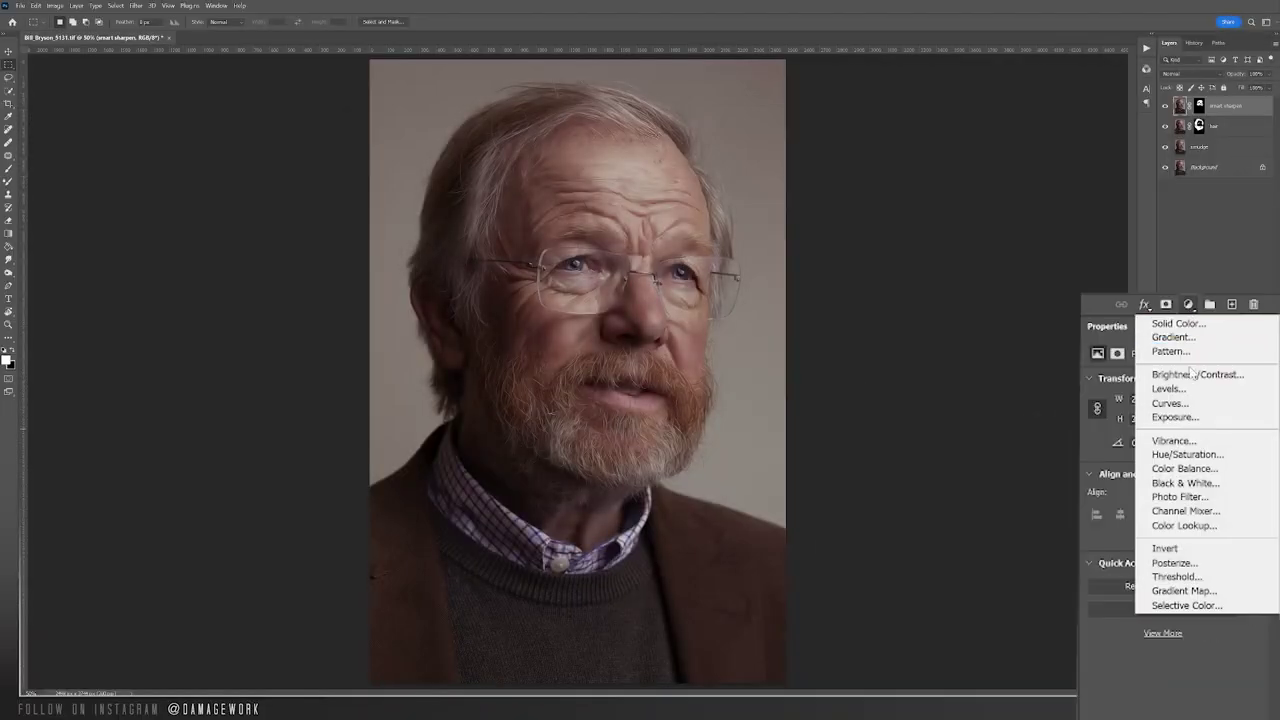
left_click(1224, 492)
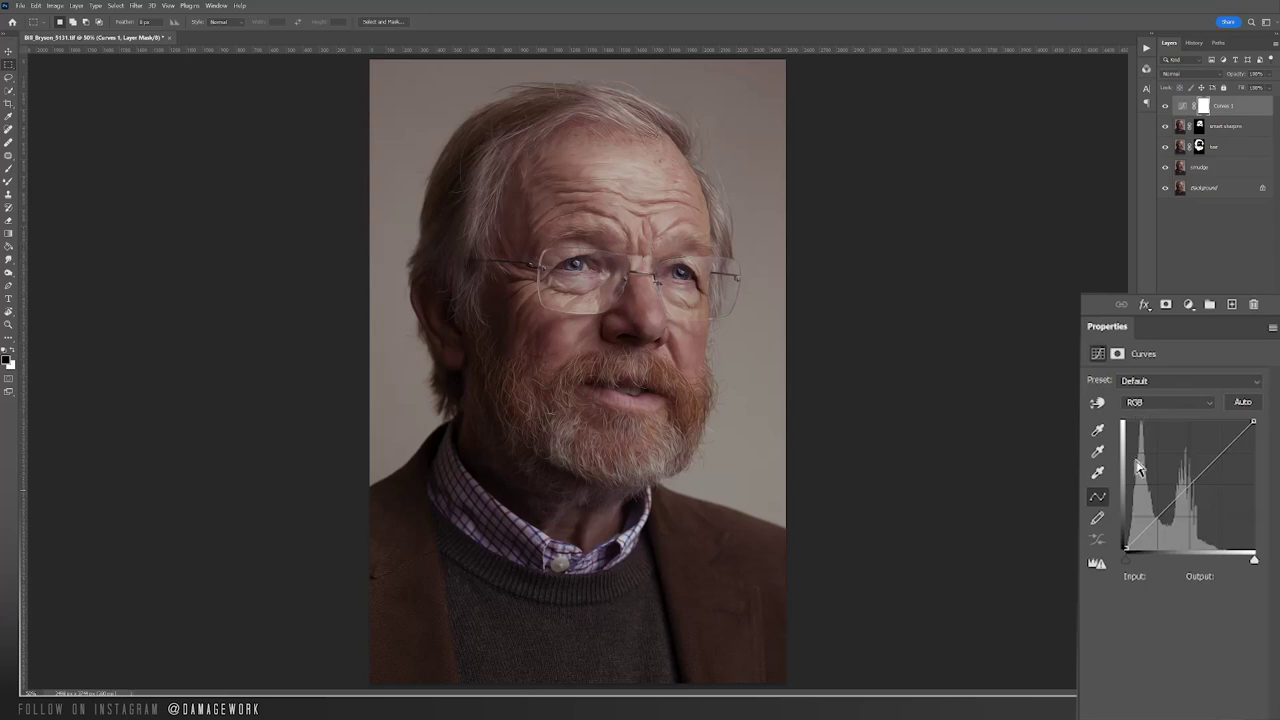
left_click_drag(1127, 557, 1135, 562)
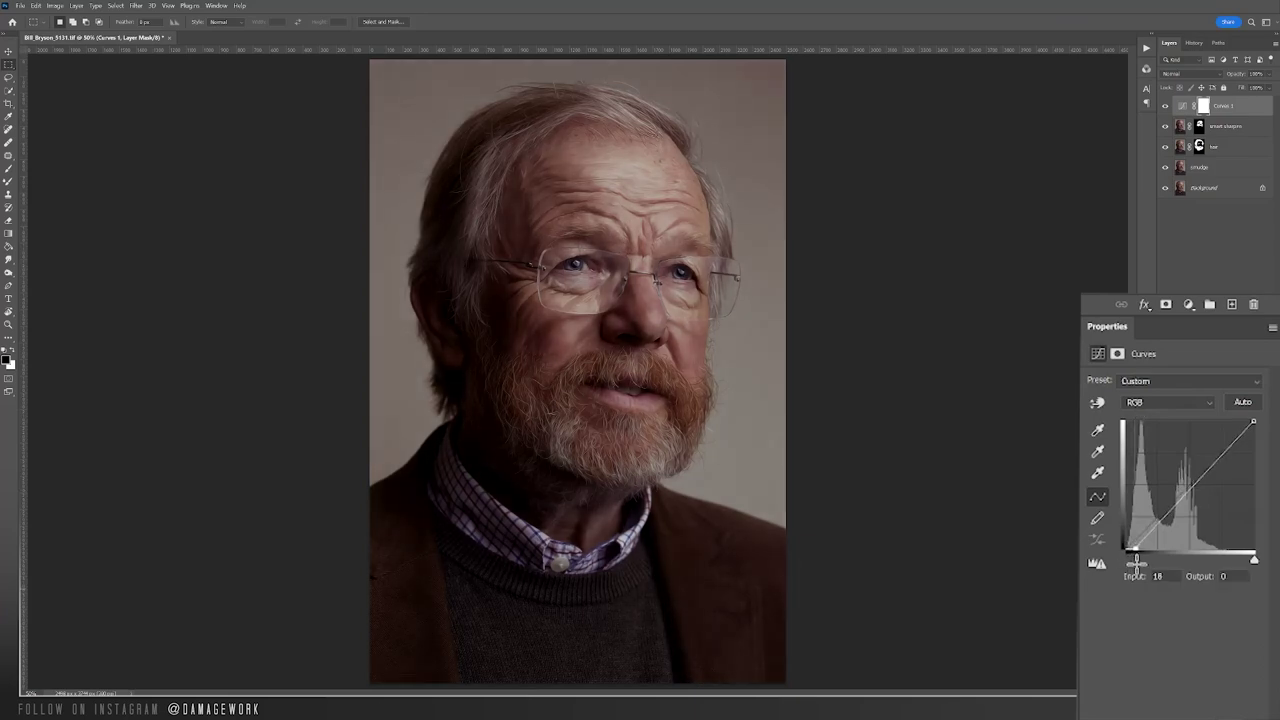
left_click_drag(1255, 559, 1230, 566)
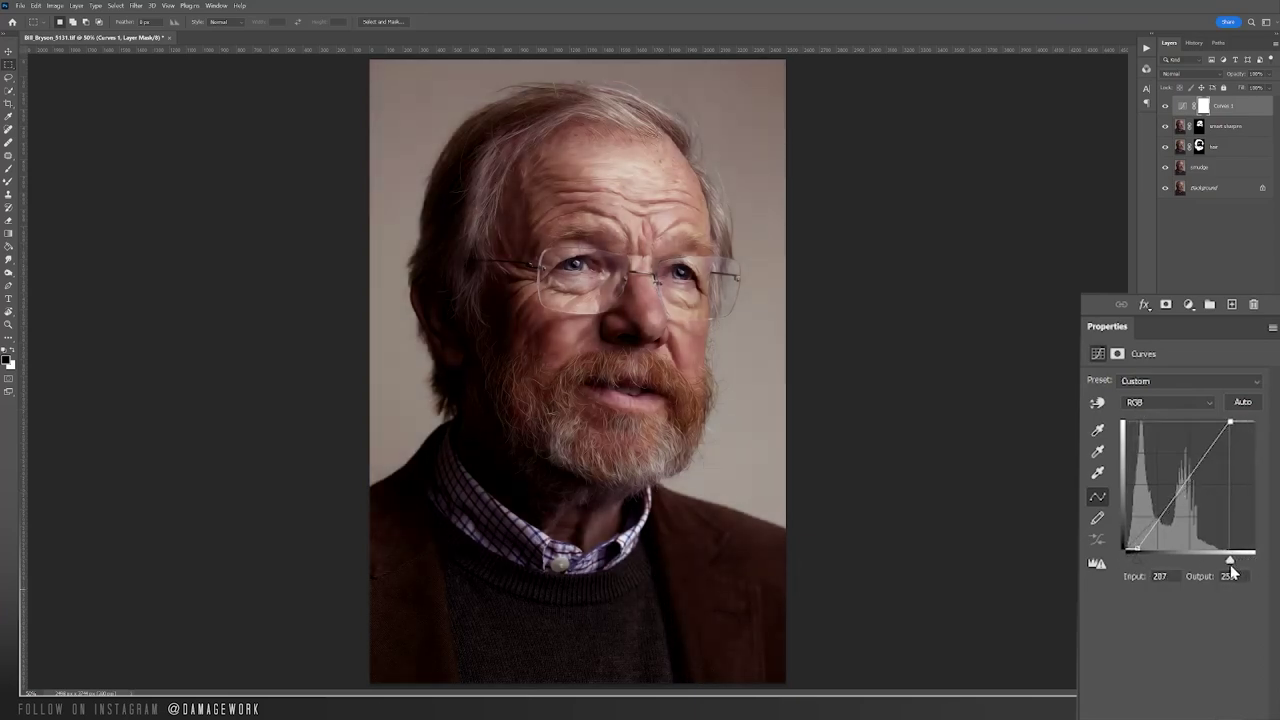
left_click(1157, 400)
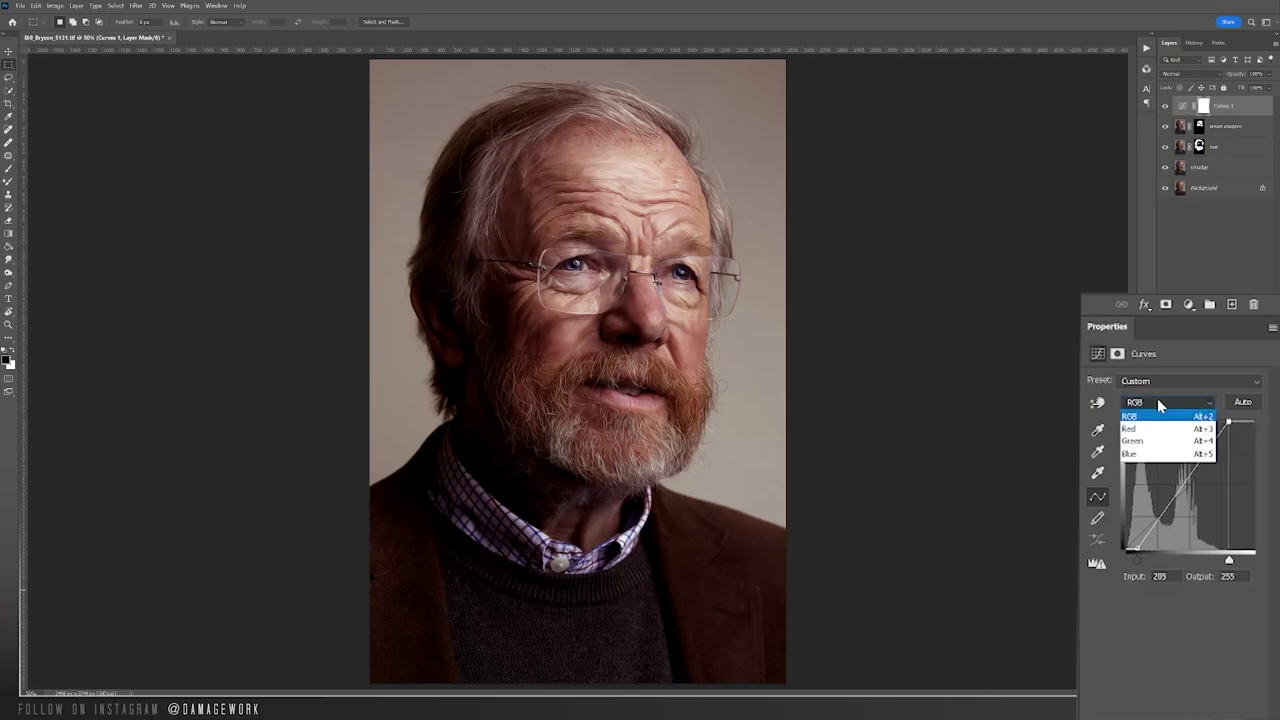
left_click(1140, 428)
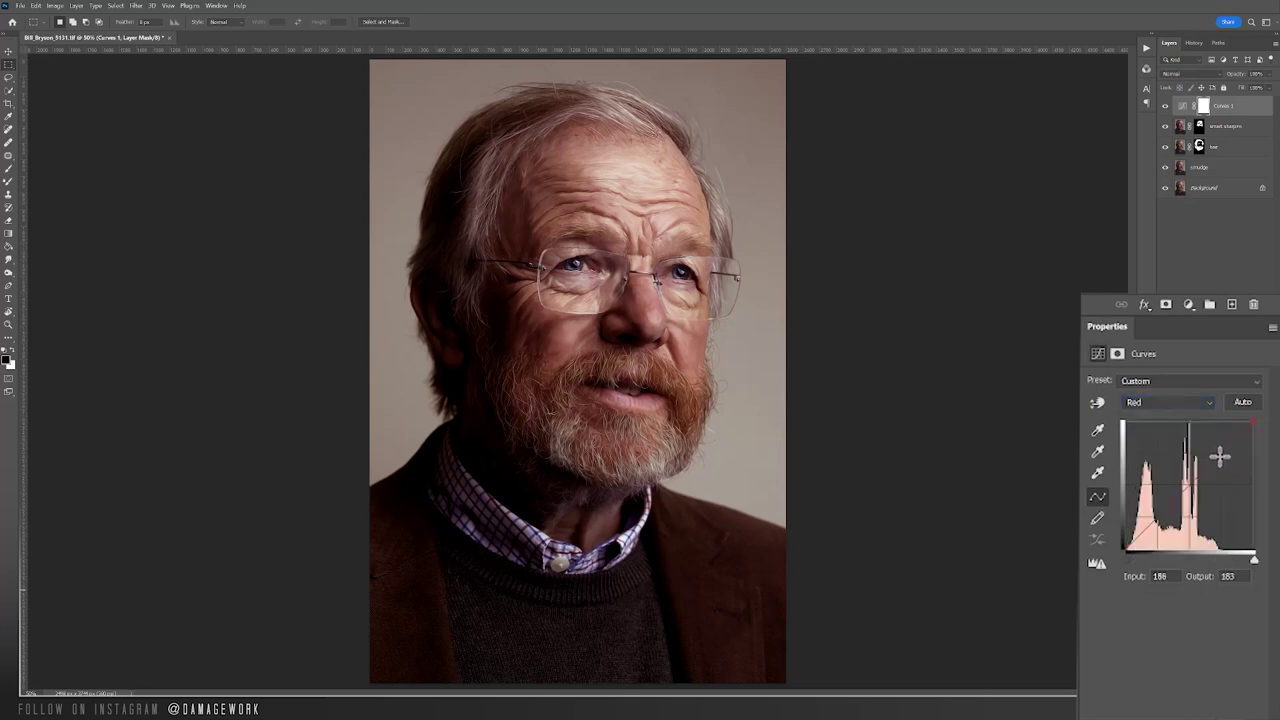
left_click(1168, 402)
left_click(1140, 456)
mouse_move(1206, 468)
left_mouse_down()
mouse_move(1206, 480)
mouse_move(1206, 460)
left_mouse_up()
key("alt+2")
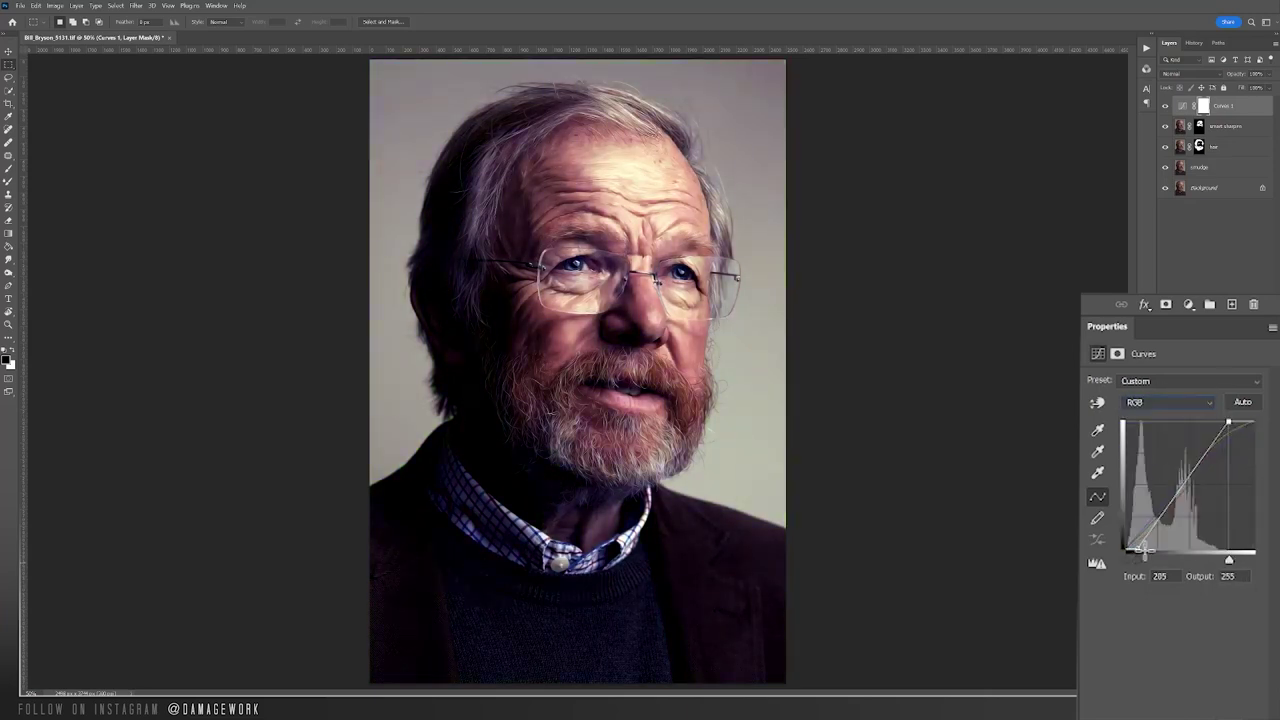
key("alt+4")
key("alt+3")
left_click_drag(1205, 458, 1157, 514)
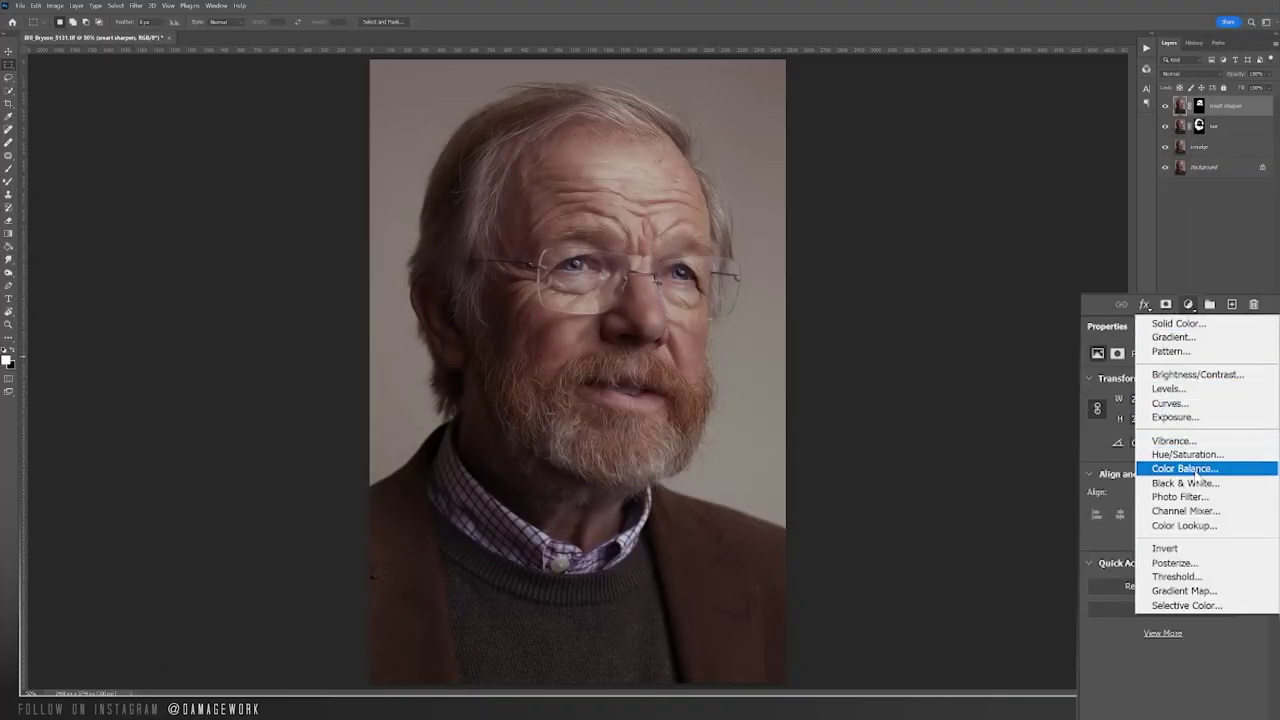
left_click(1184, 468)
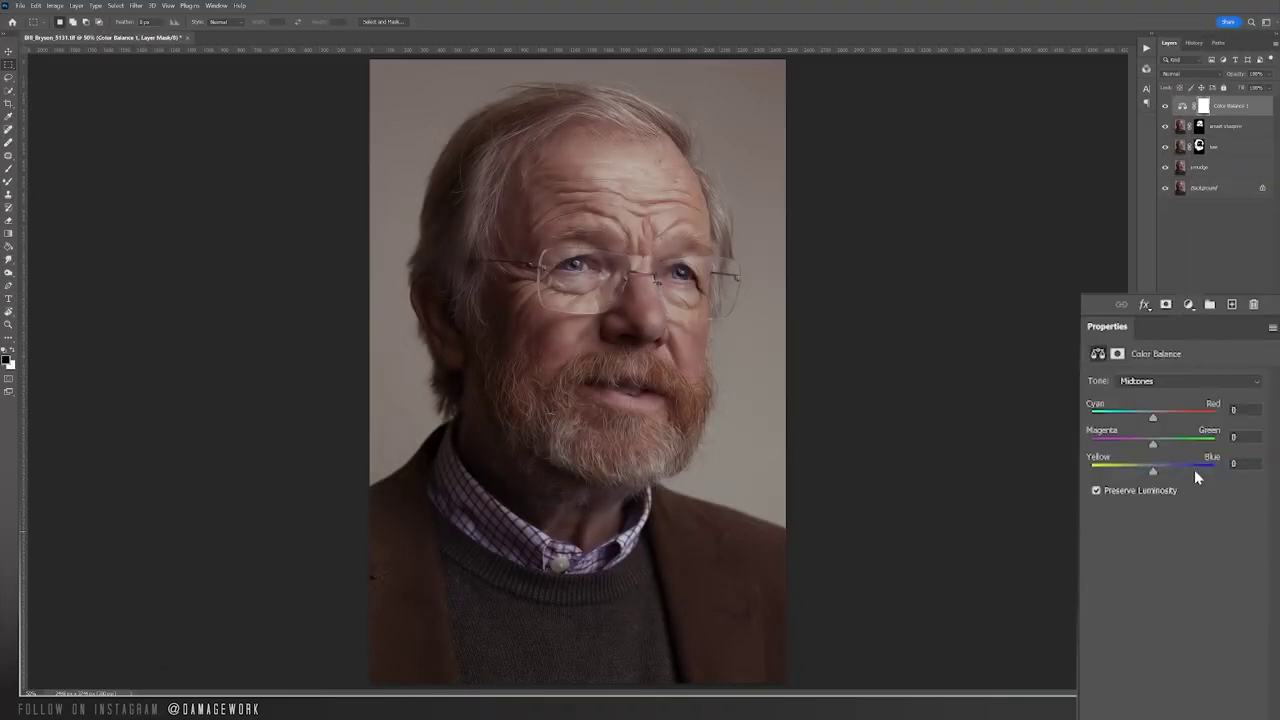
left_click(1160, 381)
left_click(1134, 418)
left_click_drag(1153, 417, 1143, 444)
left_click(1145, 383)
left_click(1140, 406)
left_click_drag(1153, 418, 1167, 420)
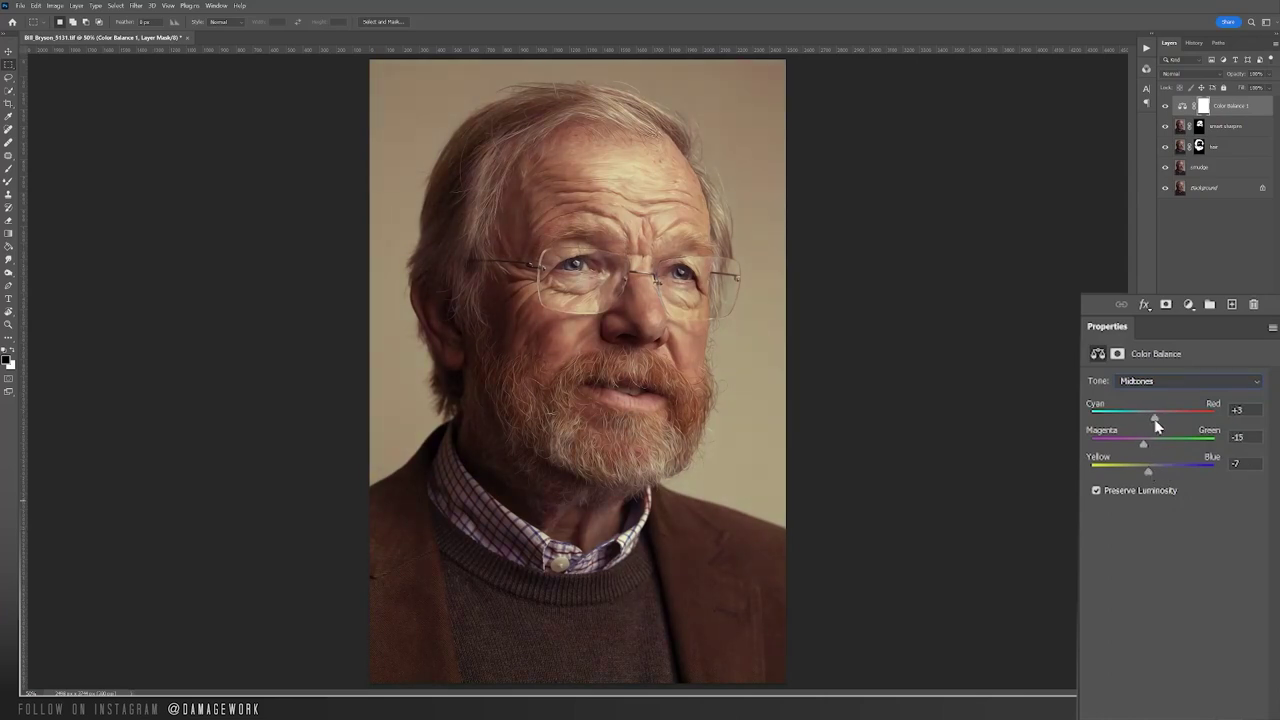
left_click(1150, 381)
left_click(1140, 384)
left_click_drag(1153, 470, 1151, 415)
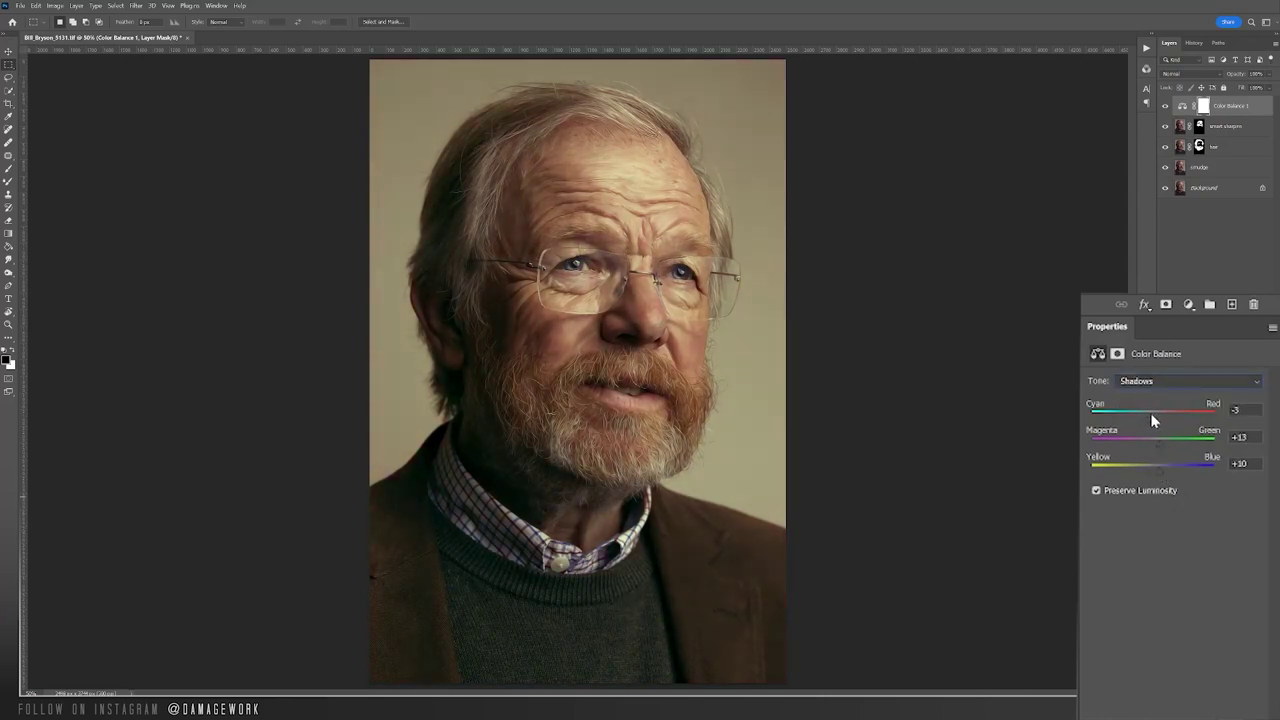
left_click(1096, 491)
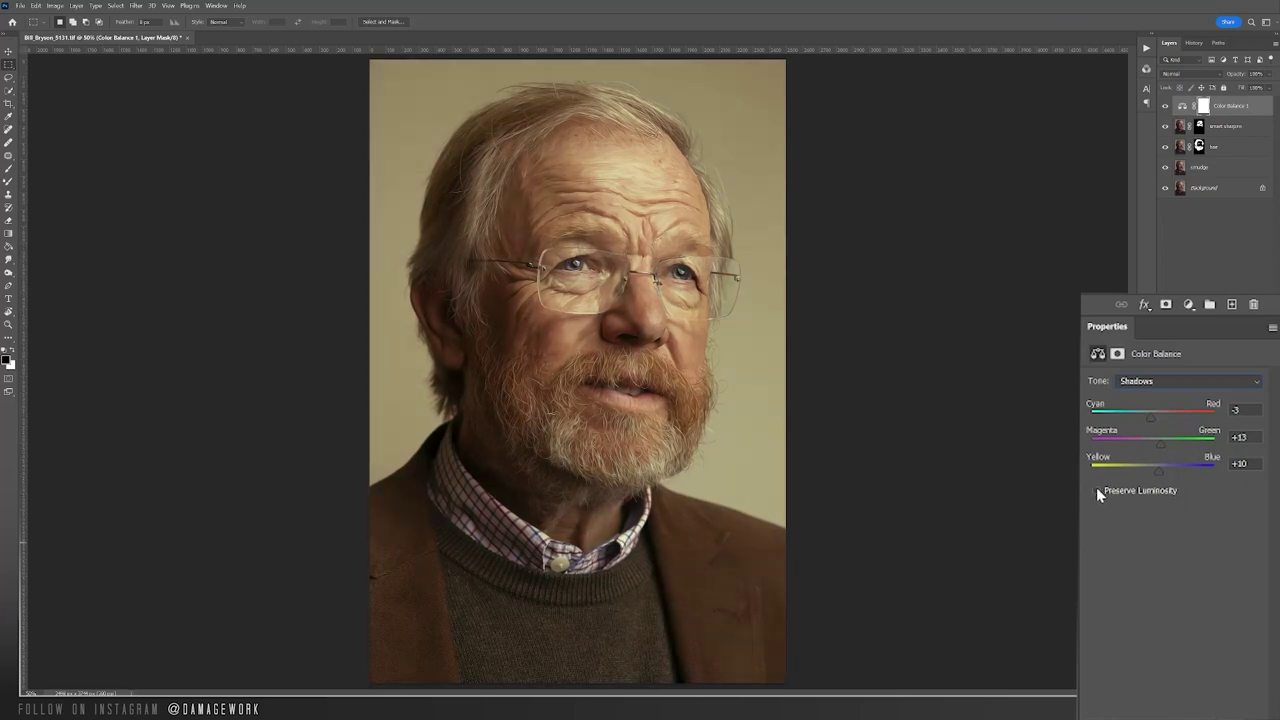
left_click(1096, 491)
left_click(1096, 491)
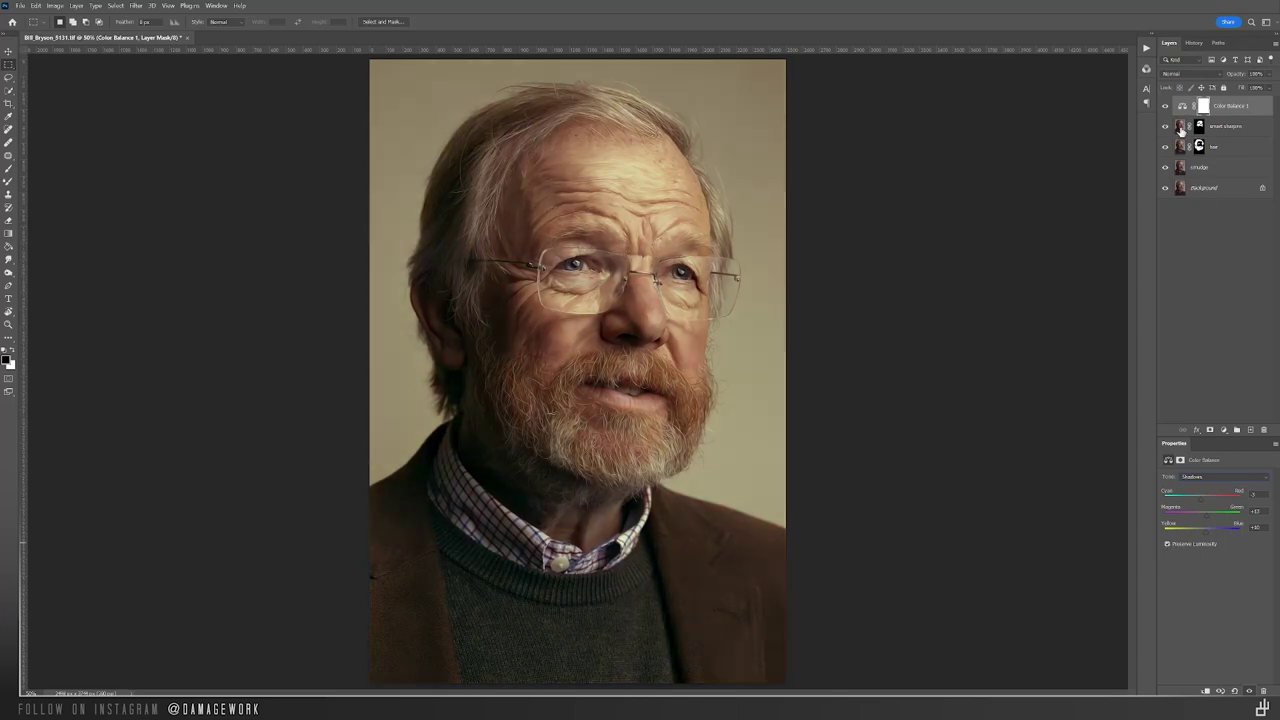
left_click(1176, 74)
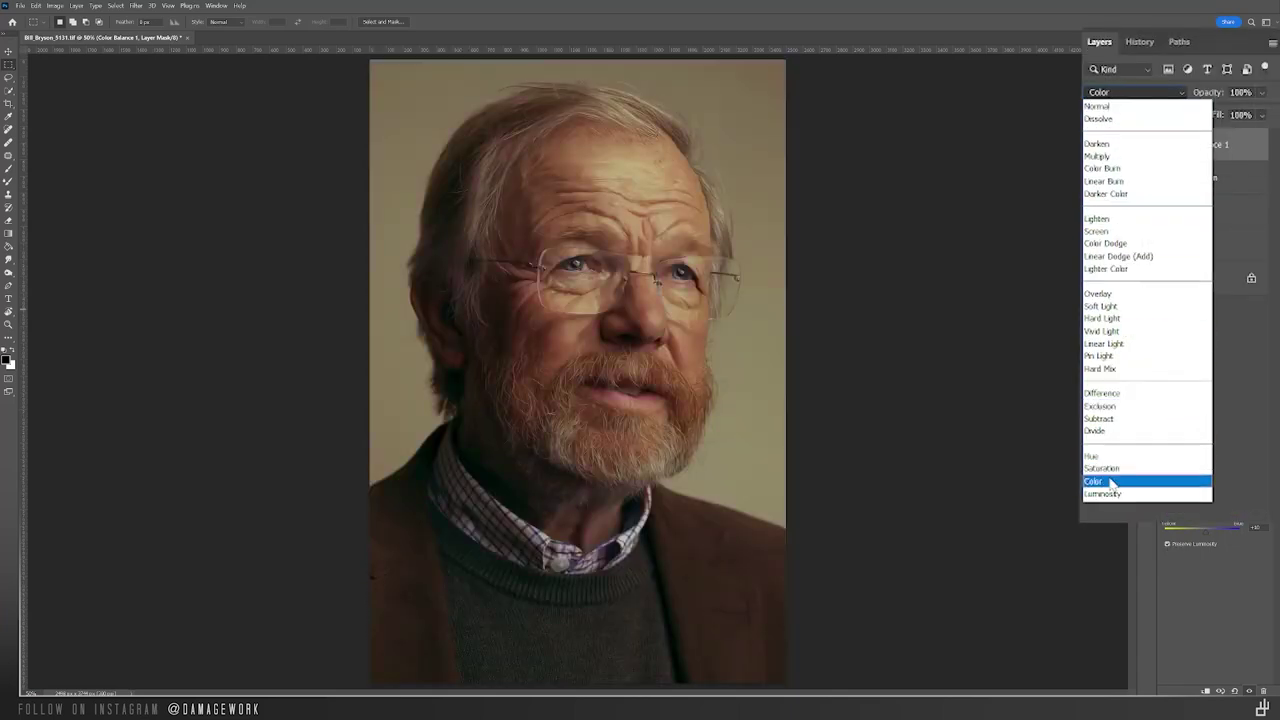
left_click(1110, 484)
left_click(1165, 108)
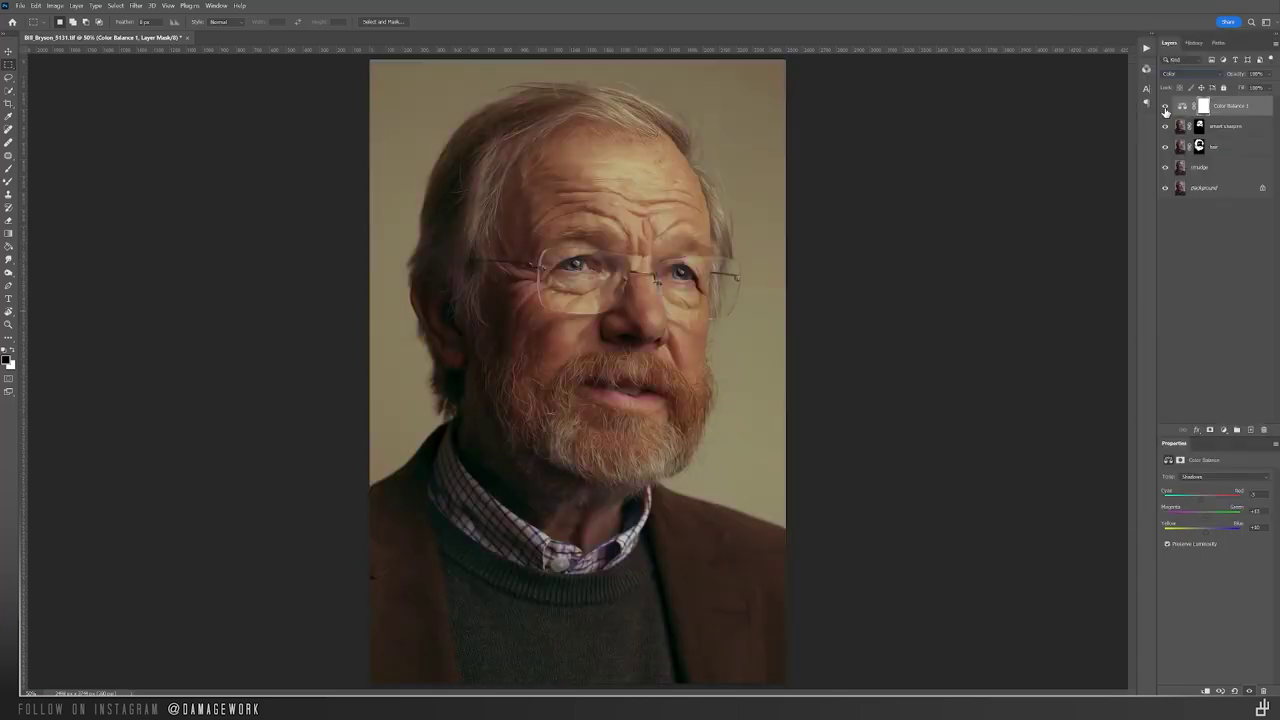
left_click(1165, 108)
left_click(1165, 108)
left_click(1165, 108)
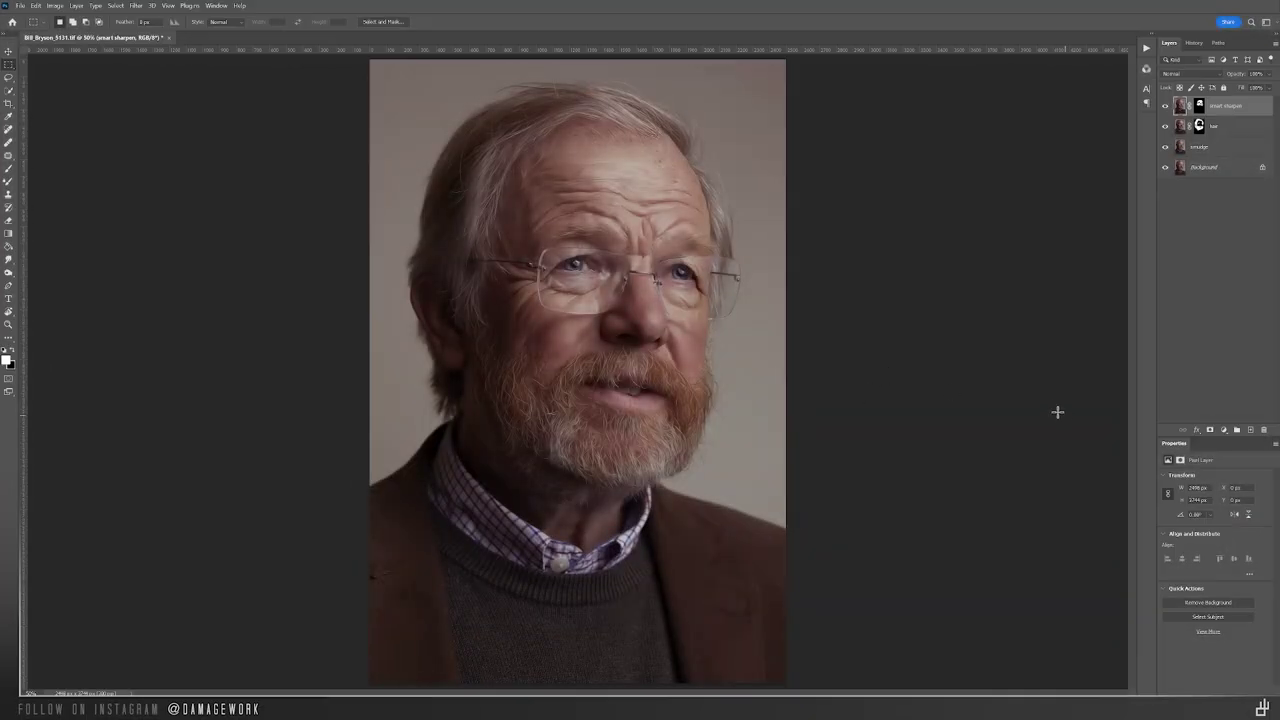
Step: Add a Color Lookup adjustment to the portrait using the Crisp_Warm.look LUT
left_click(1225, 430)
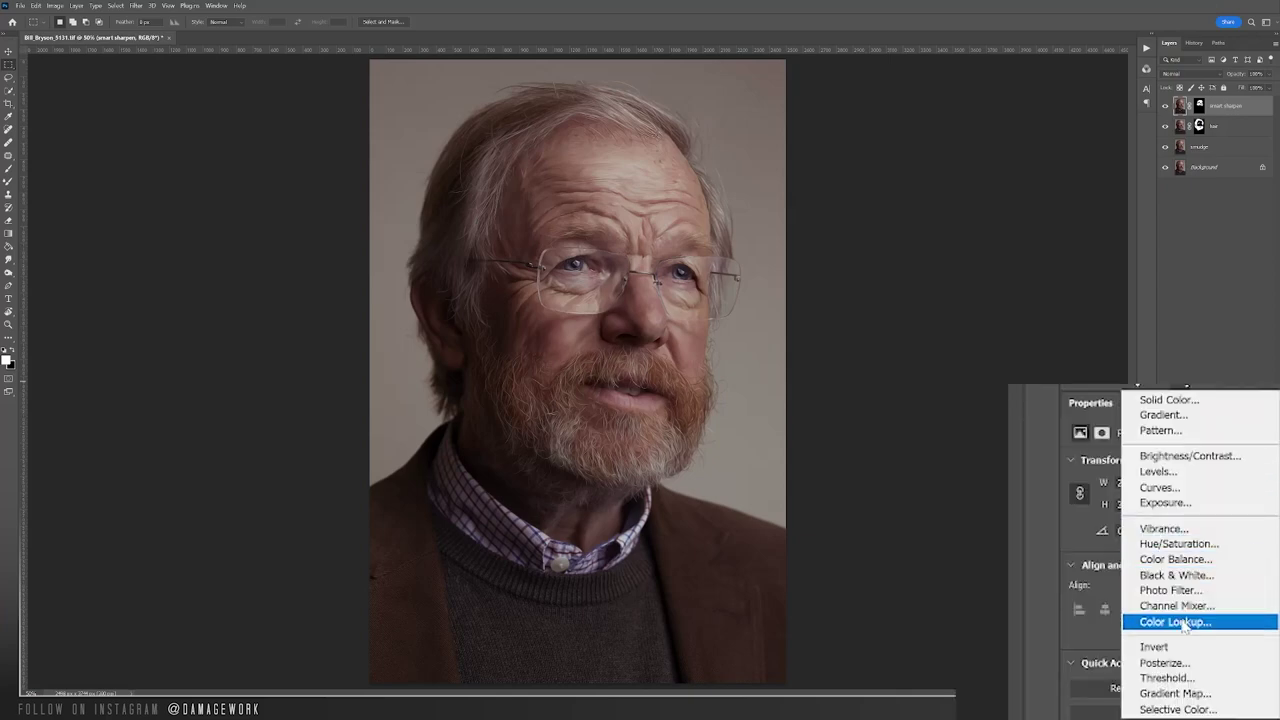
left_click(1180, 622)
left_click(1224, 480)
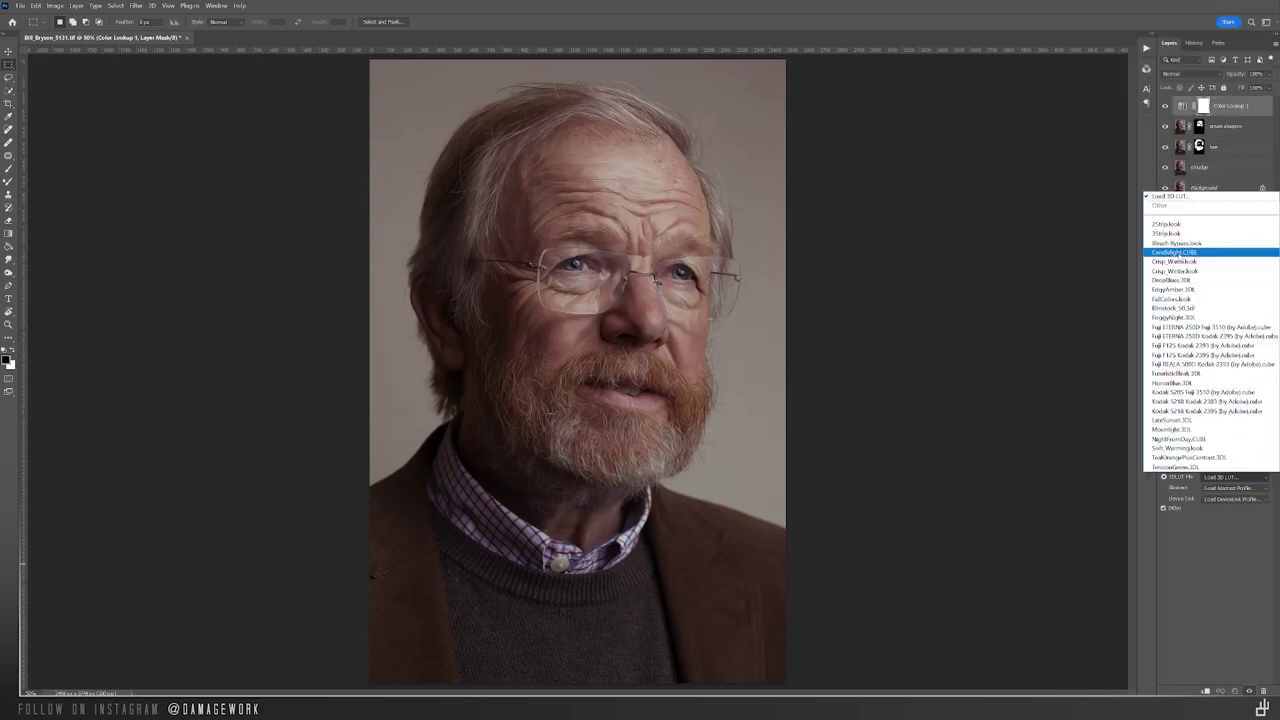
left_click(1178, 252)
Step: Step through LUTs such as filmstock_50 and Fuji F125 Kodak 2393, then browse the full list
key("Down")
key("Down")
key("Down")
key("Down")
key("Down")
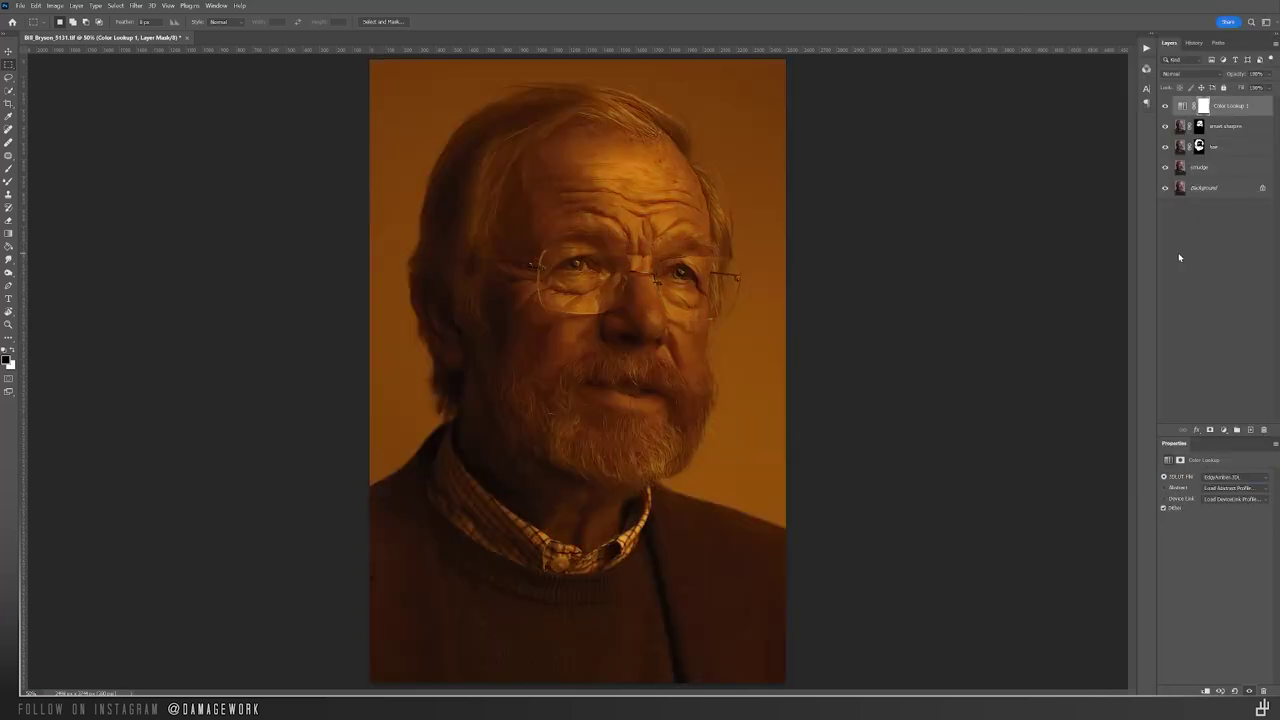
key("Down")
key("Down")
key("Down")
key("Down")
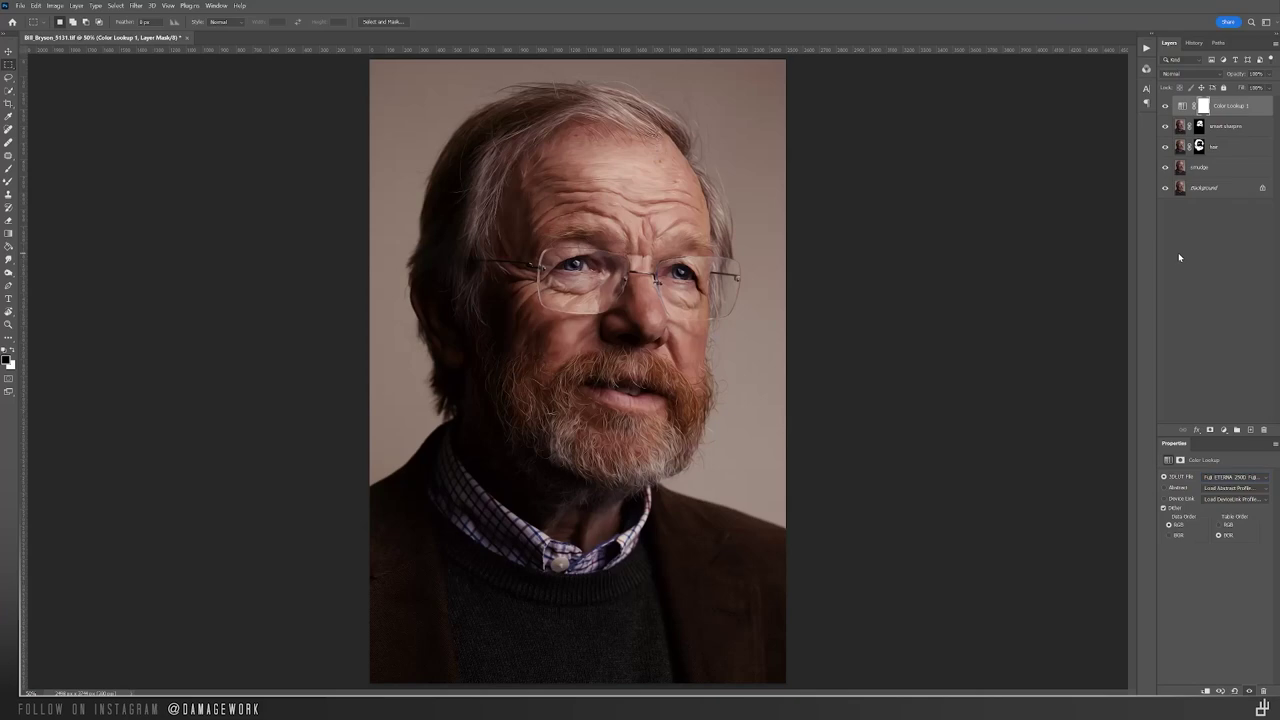
key("Down")
key("Down")
key("Down")
key("Down")
key("Down")
key("Down")
key("Down")
key("Down")
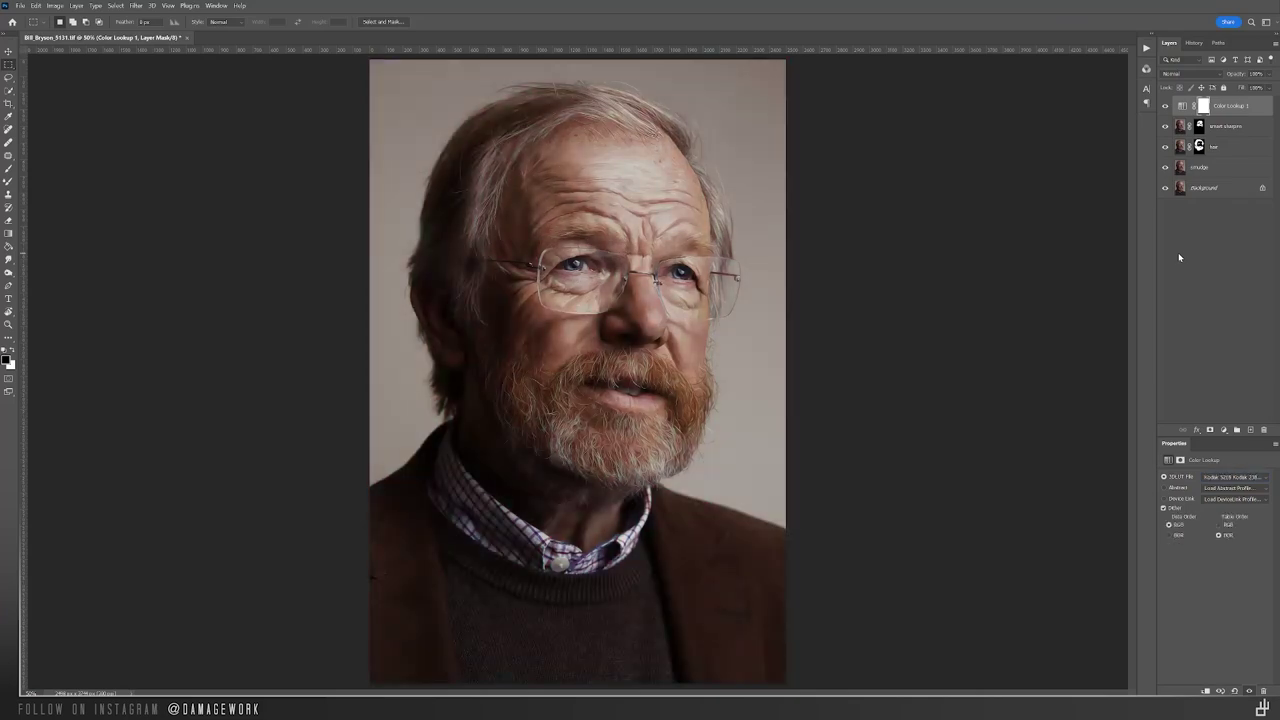
key("Down")
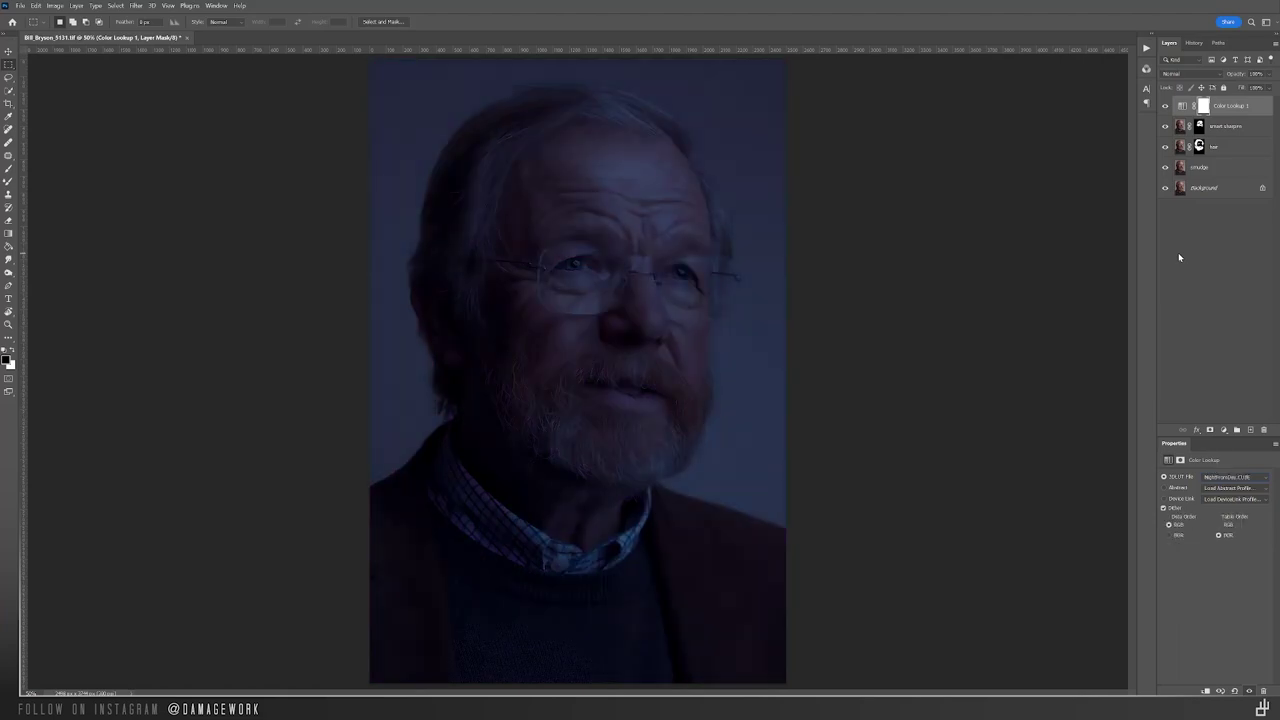
key("alt+Down")
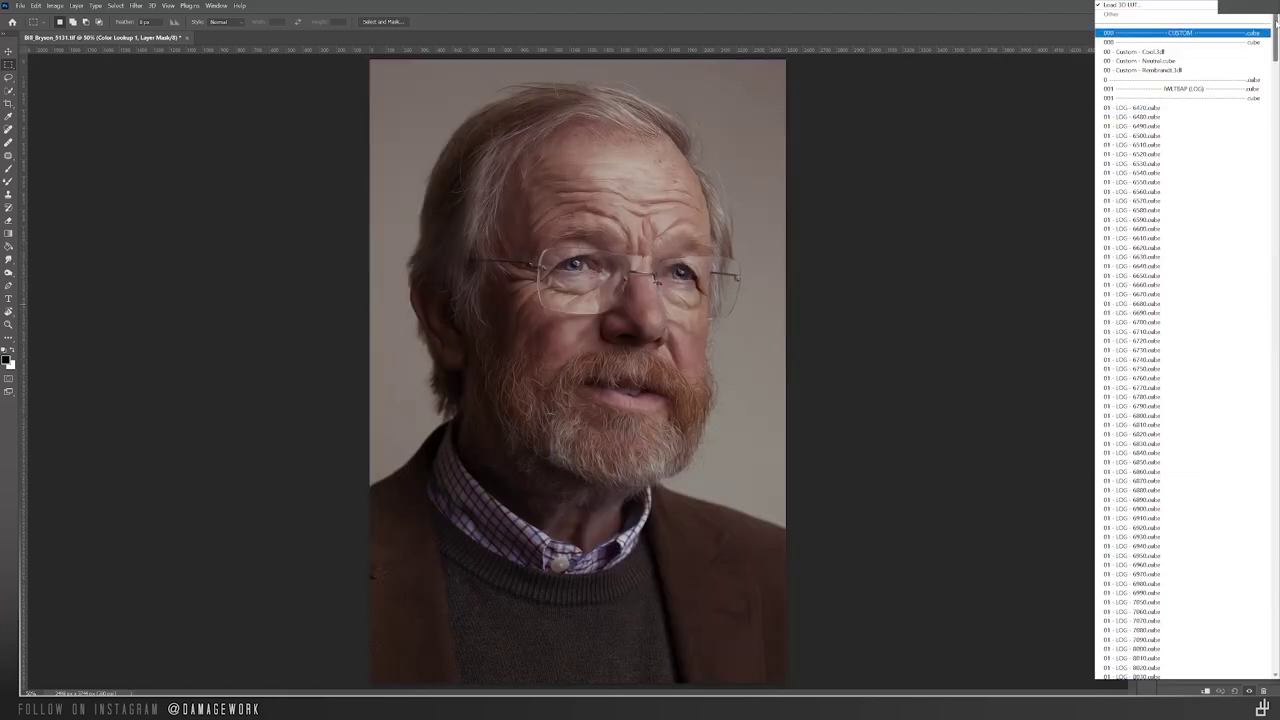
scroll(1185, 264, "down", 15)
scroll(1185, 400, "down", 15)
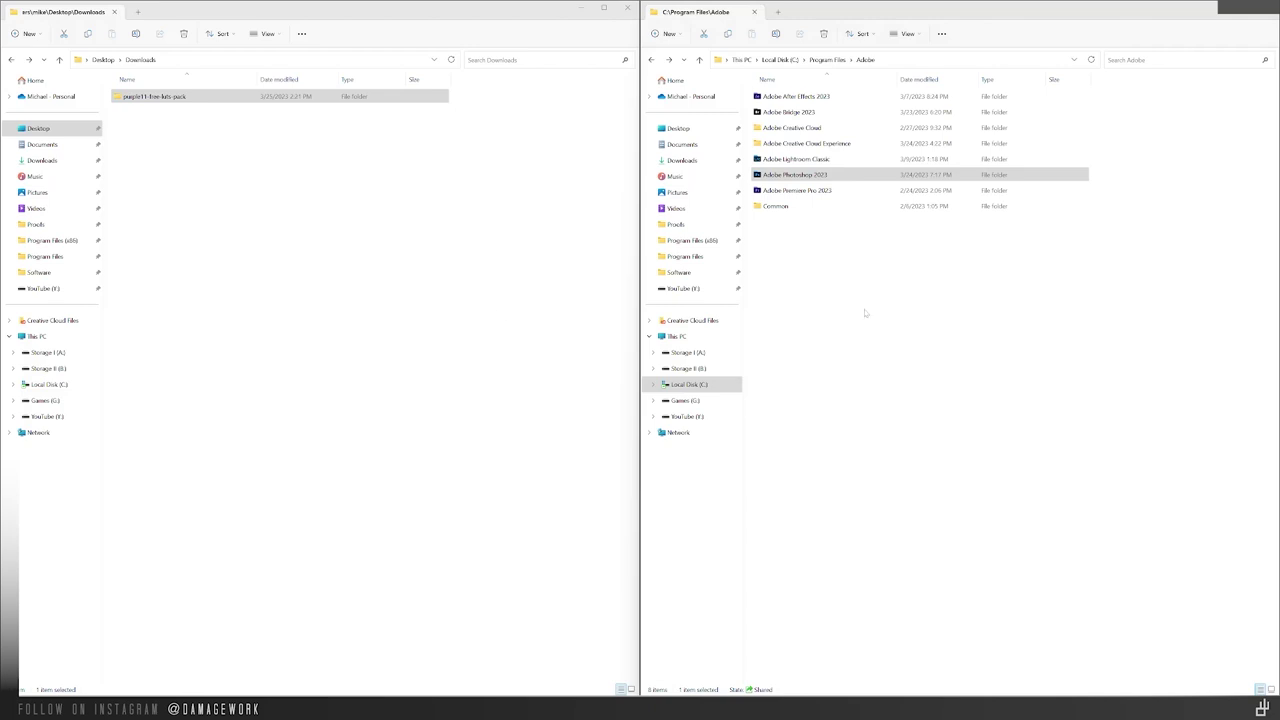
Step: Move the LUT pack folder into Adobe Photoshop 2023 > Presets > 3DLUTs, granting administrator permission
left_click(795, 176)
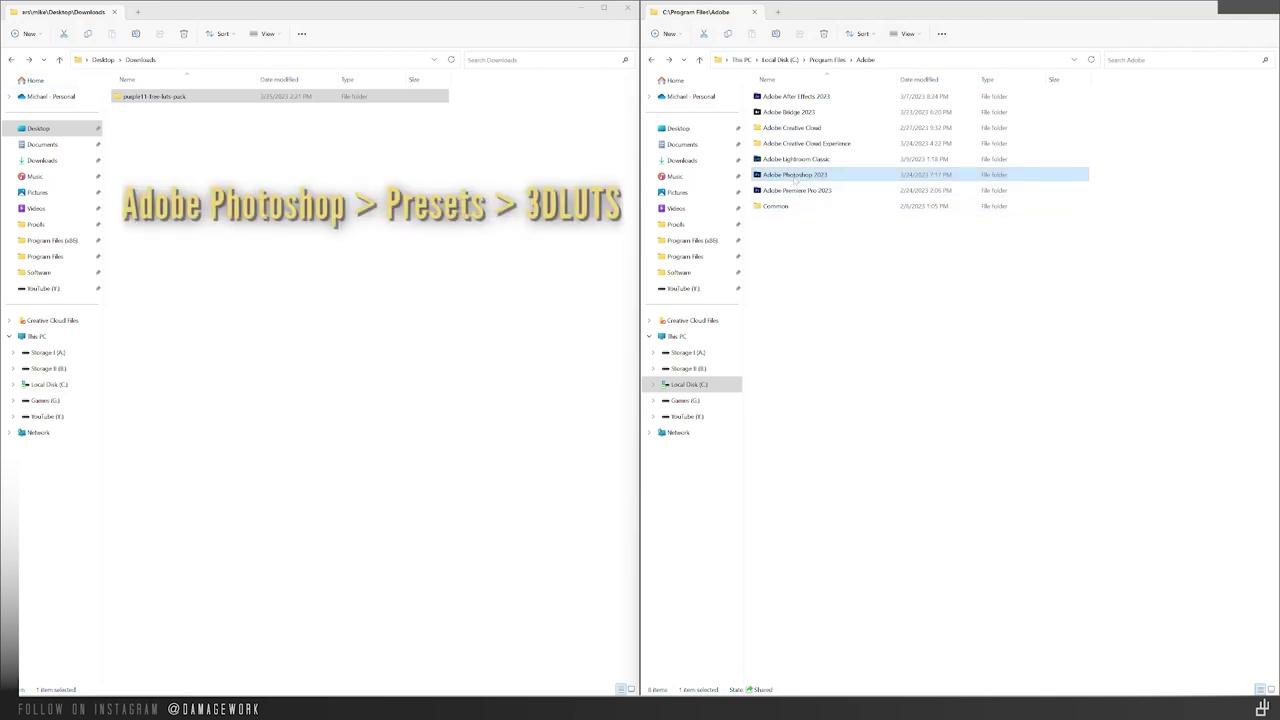
double_click(795, 176)
double_click(790, 190)
double_click(790, 112)
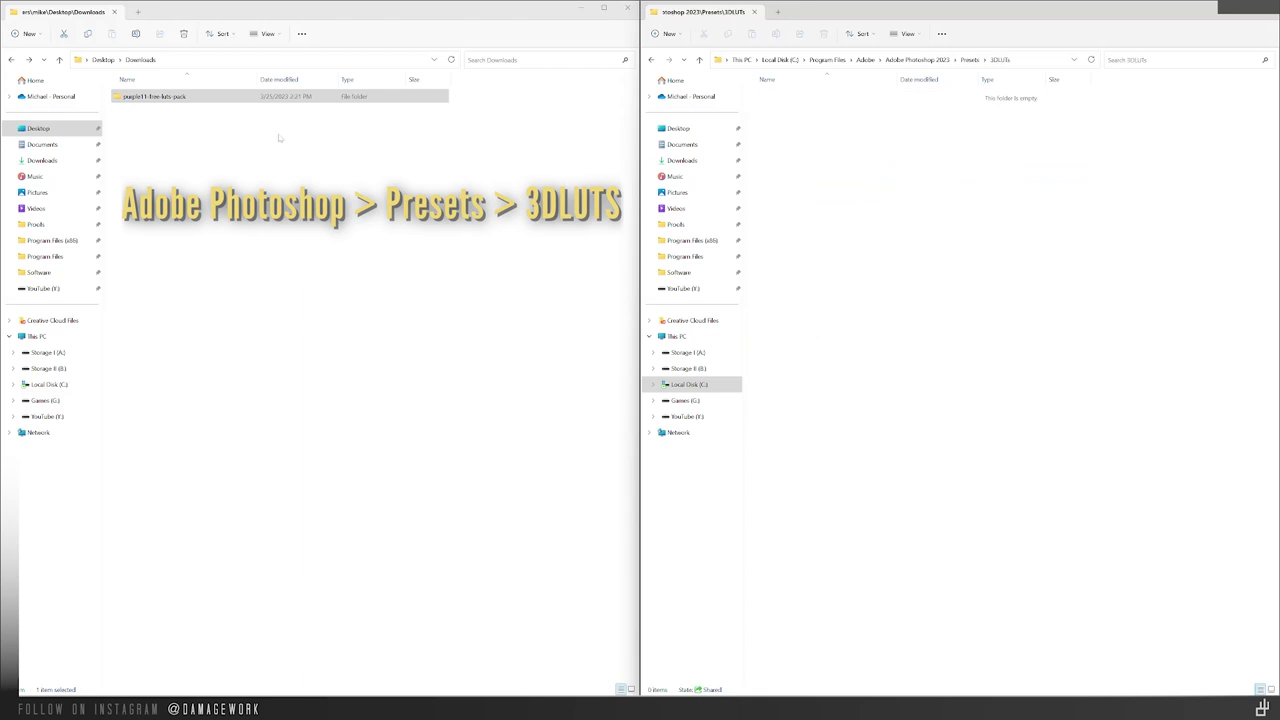
left_click_drag(279, 97, 874, 186)
left_click(609, 320)
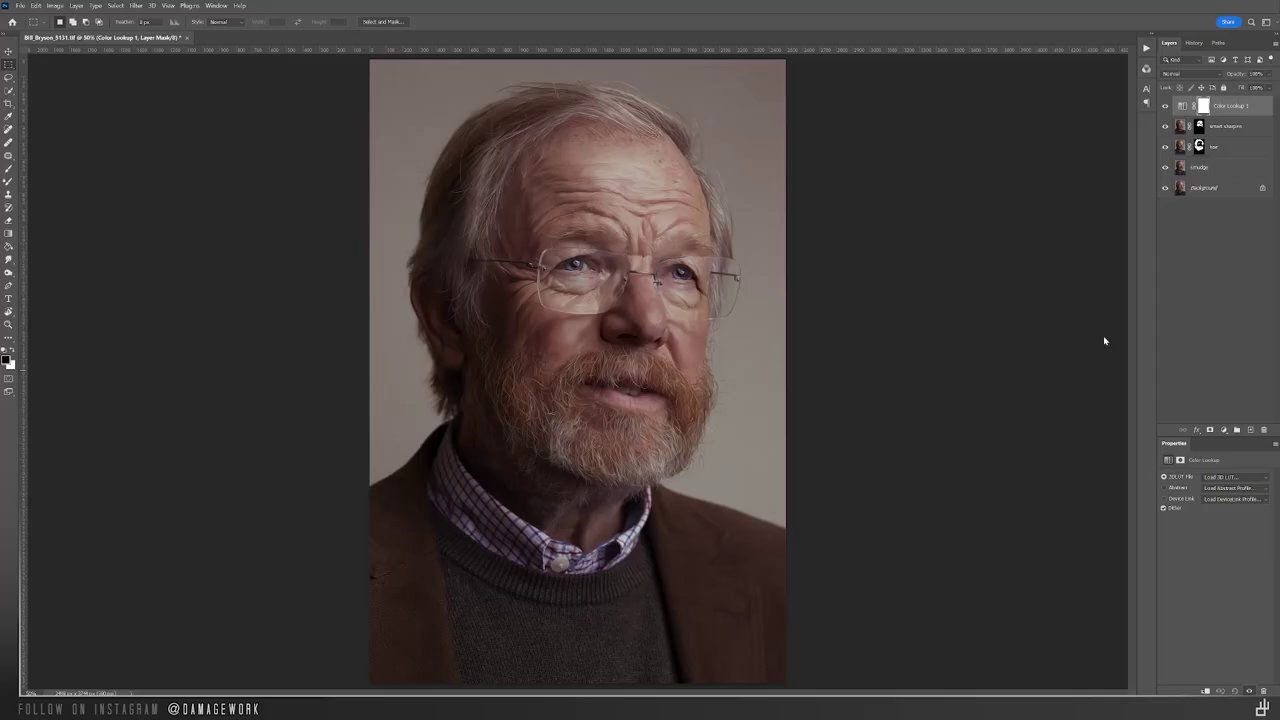
Step: Apply the You can do it.CUBE LUT and toggle it to compare with the original
left_click(1238, 480)
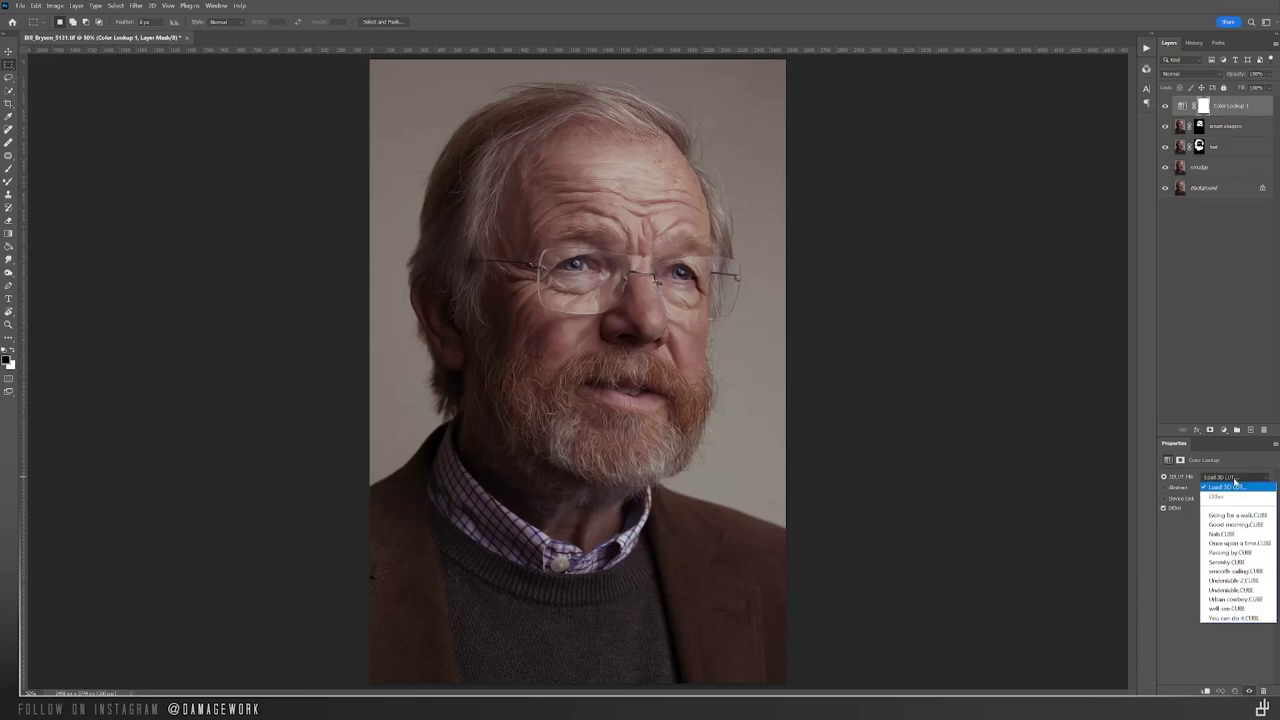
left_click(1237, 618)
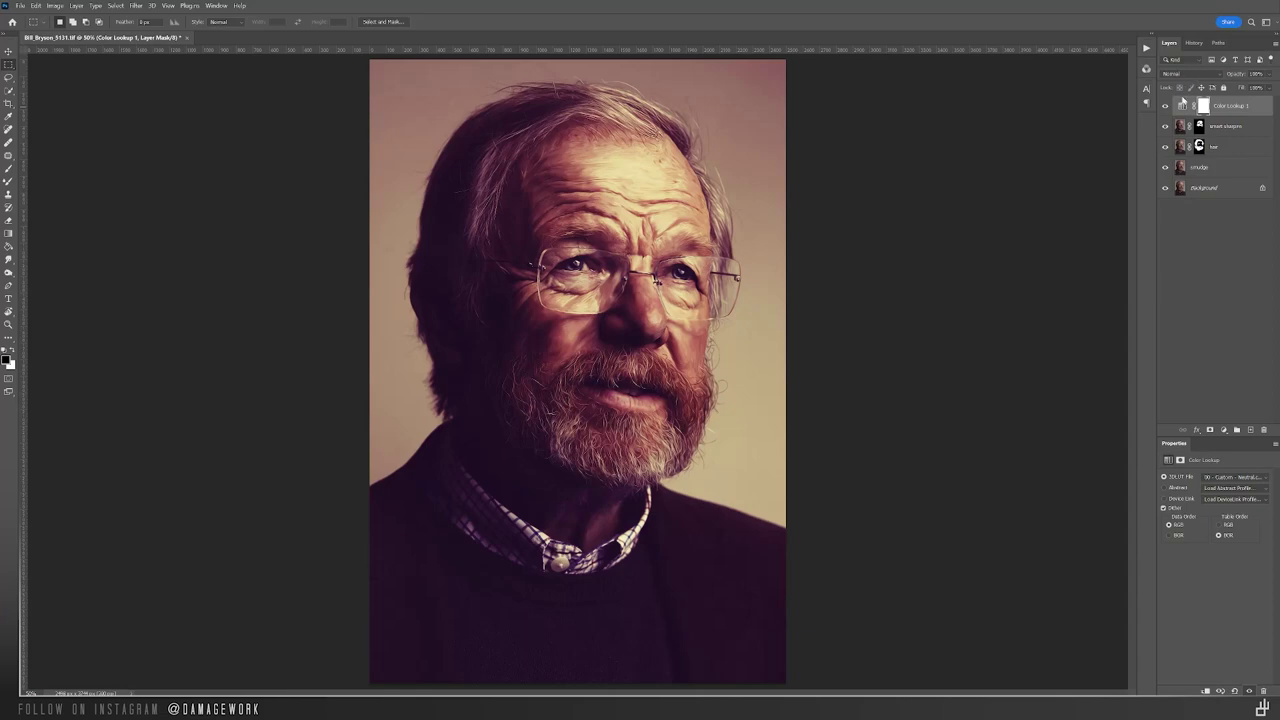
left_click(1165, 106)
left_click(1165, 106)
Step: Set the Color Lookup layer to Color blend mode at 63% opacity
left_click(1185, 74)
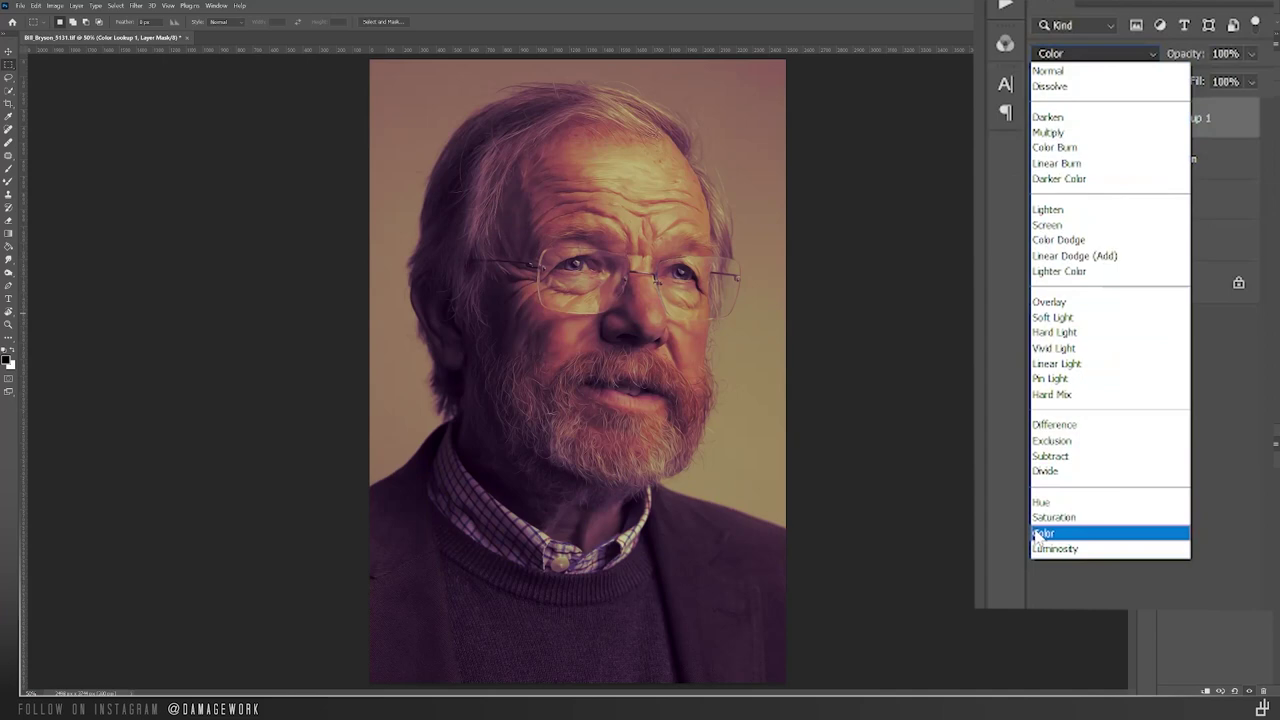
left_click(1040, 534)
left_click(1042, 119)
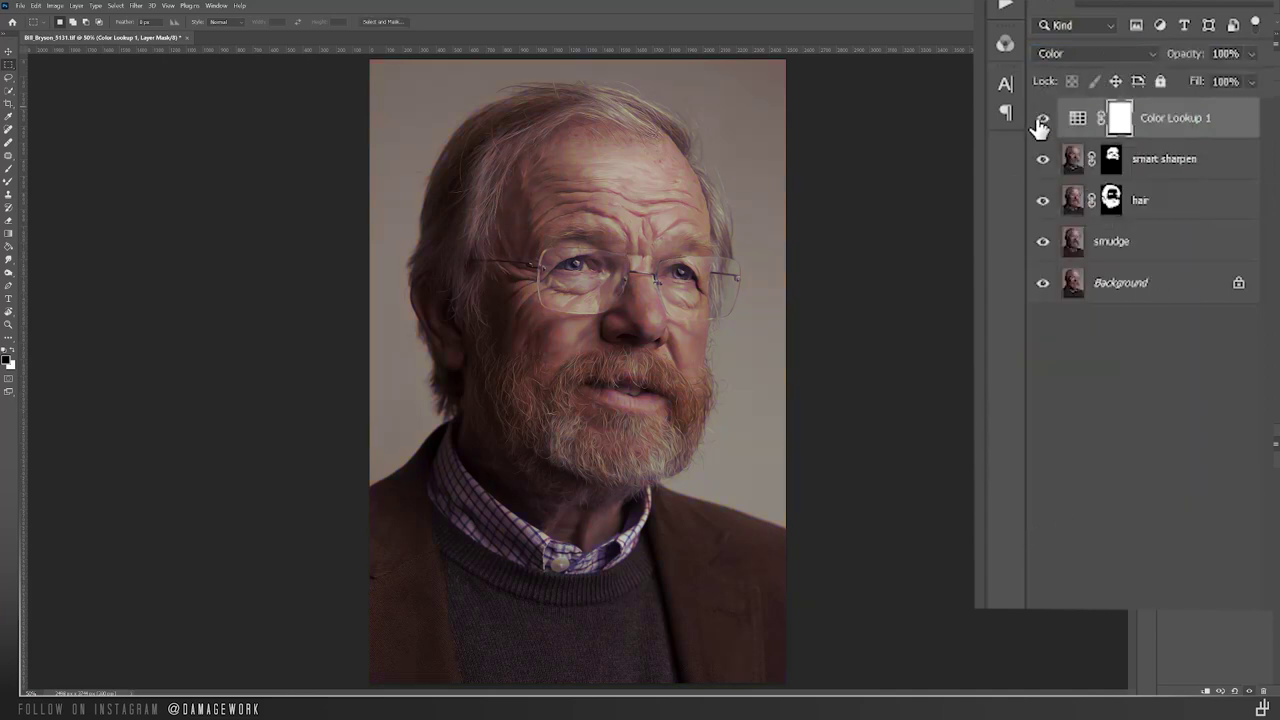
left_click(1042, 119)
left_click_drag(1180, 56, 1140, 69)
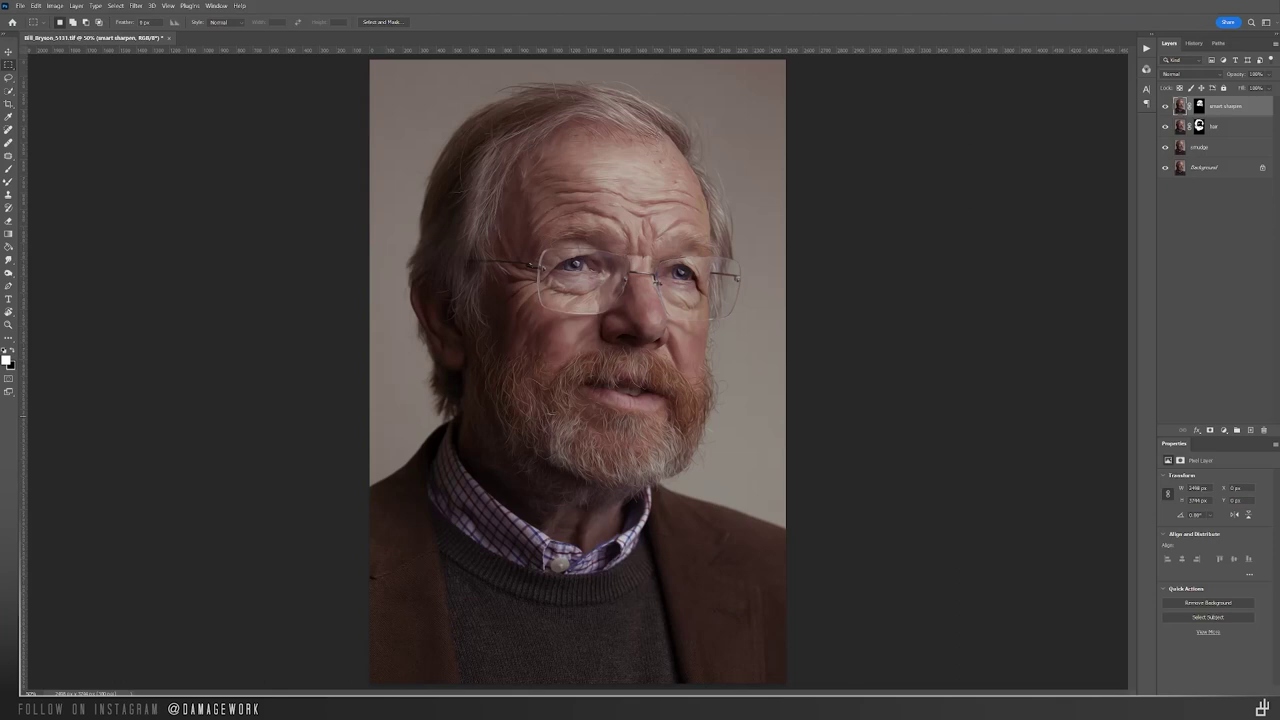
Step: Stamp all visible layers into a new Layer 1 and open it in Camera Raw's Basic panel
key("ctrl+shift+alt+e")
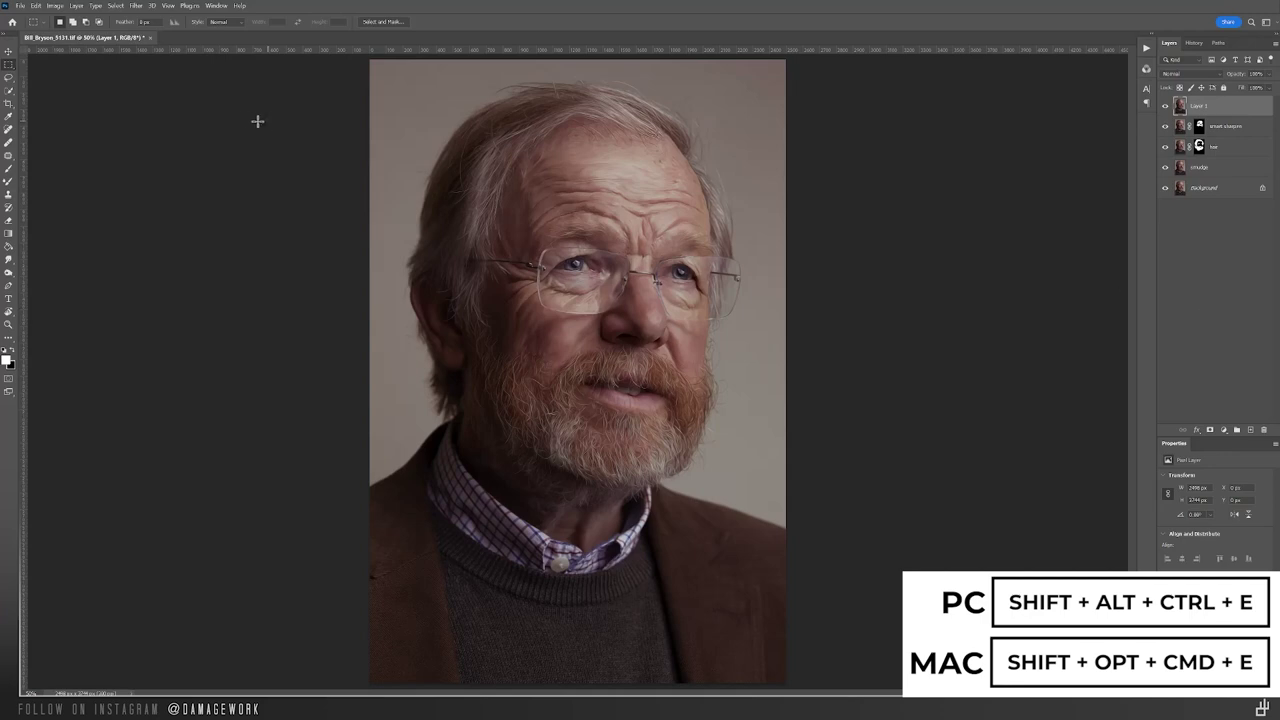
left_click(136, 5)
left_click(170, 57)
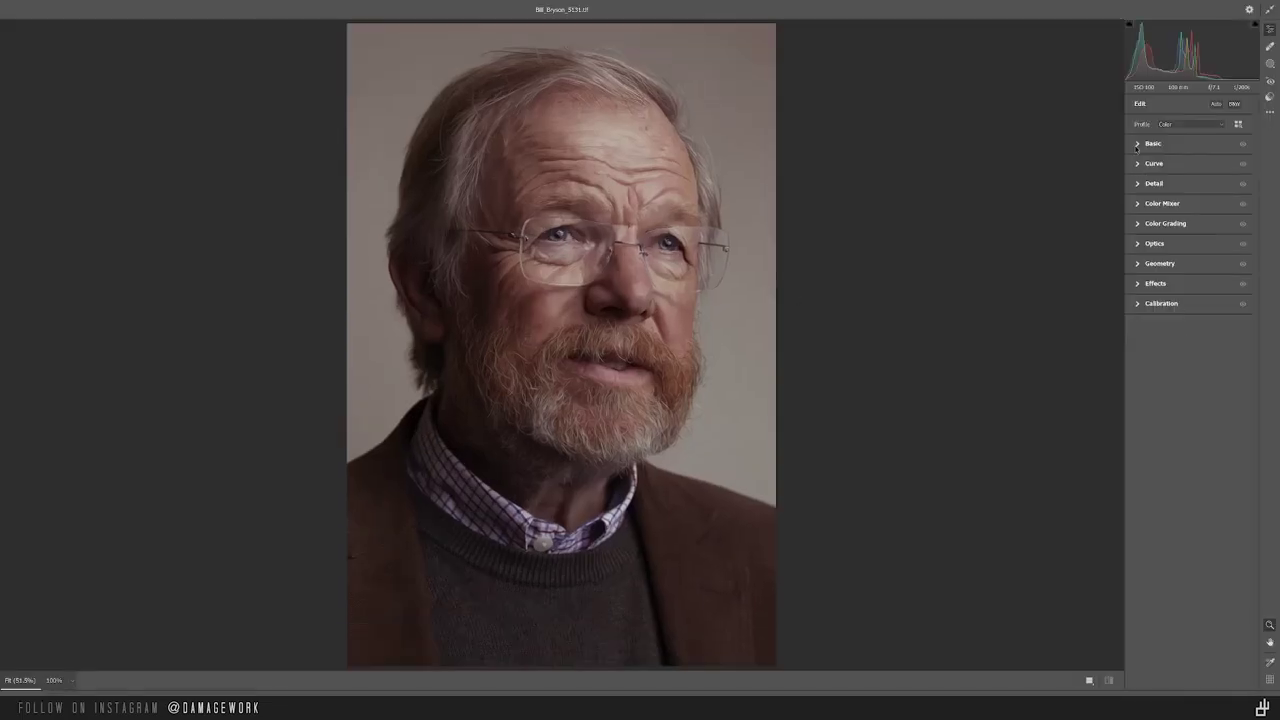
left_click(1137, 145)
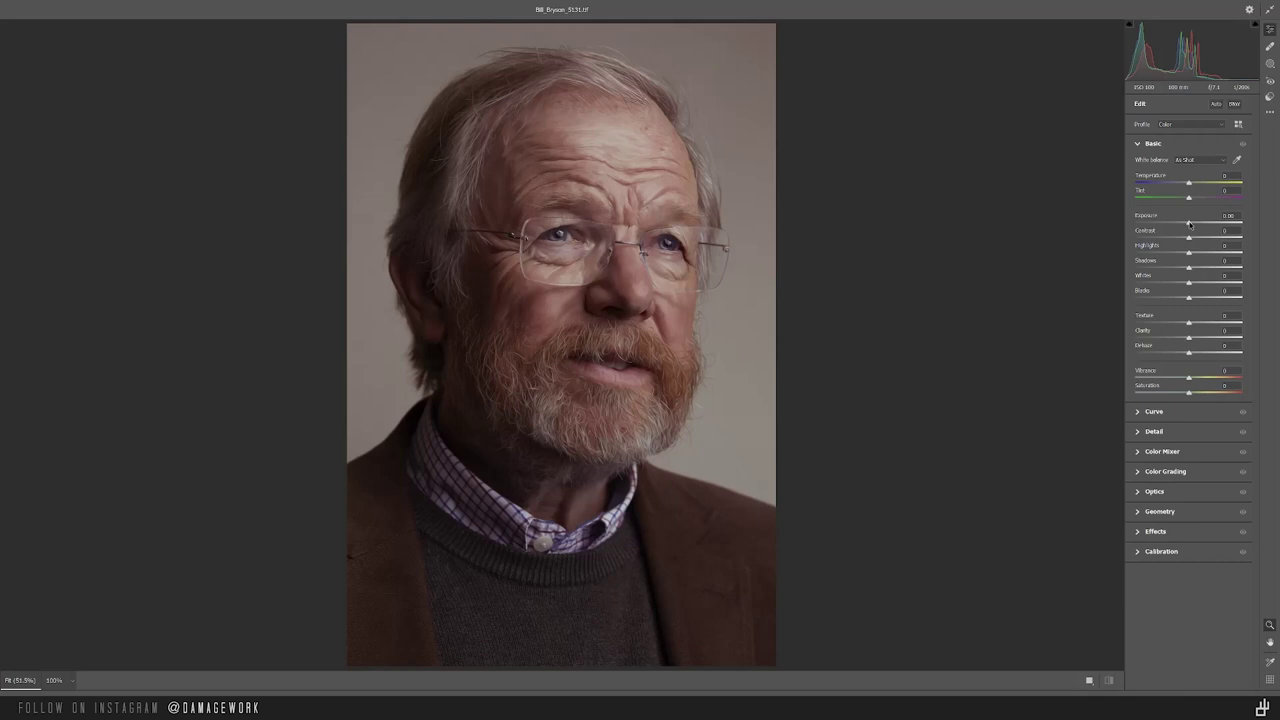
Step: In Basic, add contrast, texture, clarity and dehaze, raise highlights, and warm the balance pinker
left_click_drag(1189, 222, 1234, 298)
mouse_move(1189, 337)
left_mouse_down()
mouse_move(1205, 337)
mouse_move(1205, 322)
left_mouse_up()
left_click_drag(1178, 252, 1185, 252)
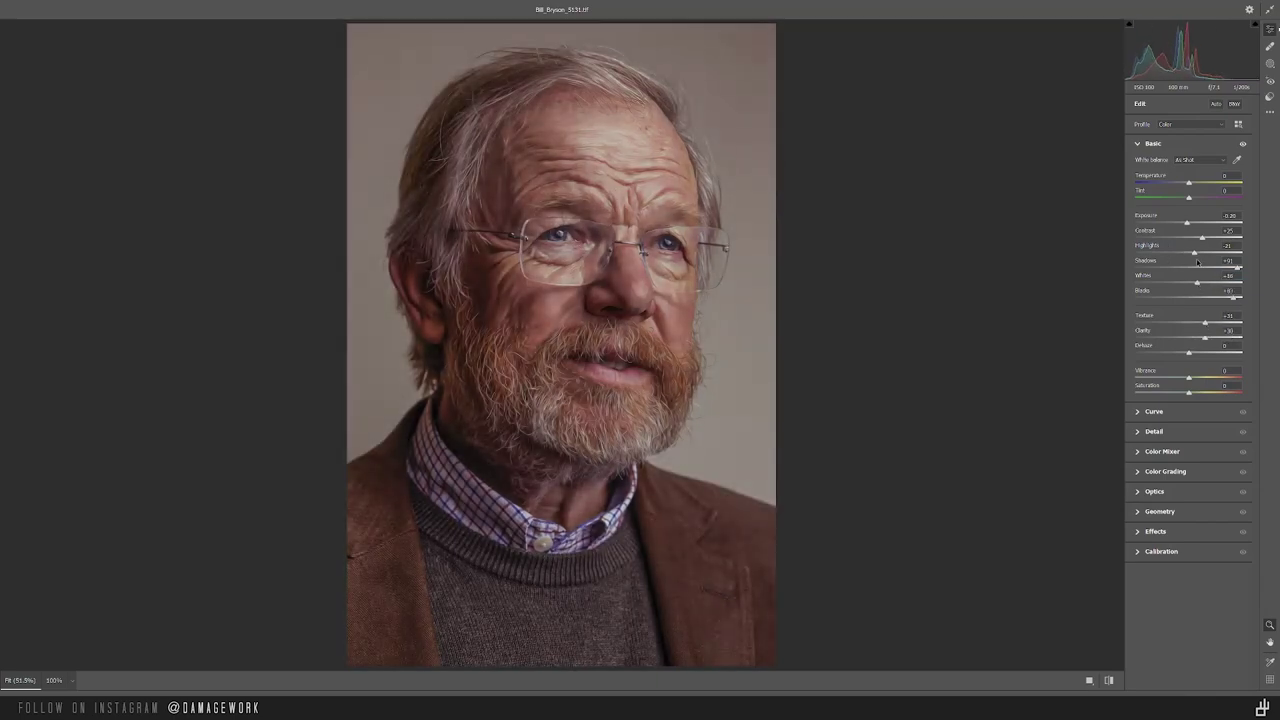
left_click_drag(1190, 183, 1203, 200)
left_click_drag(1189, 353, 1193, 353)
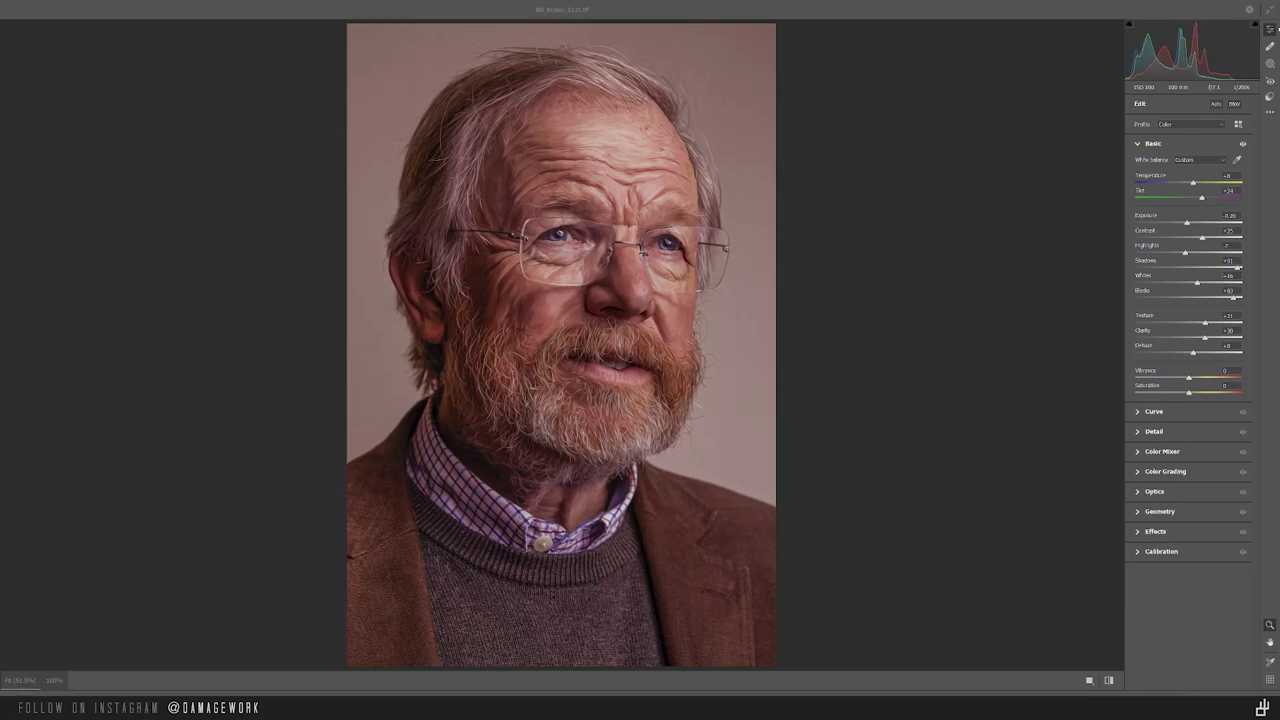
left_click_drag(154, 289, 690, 436)
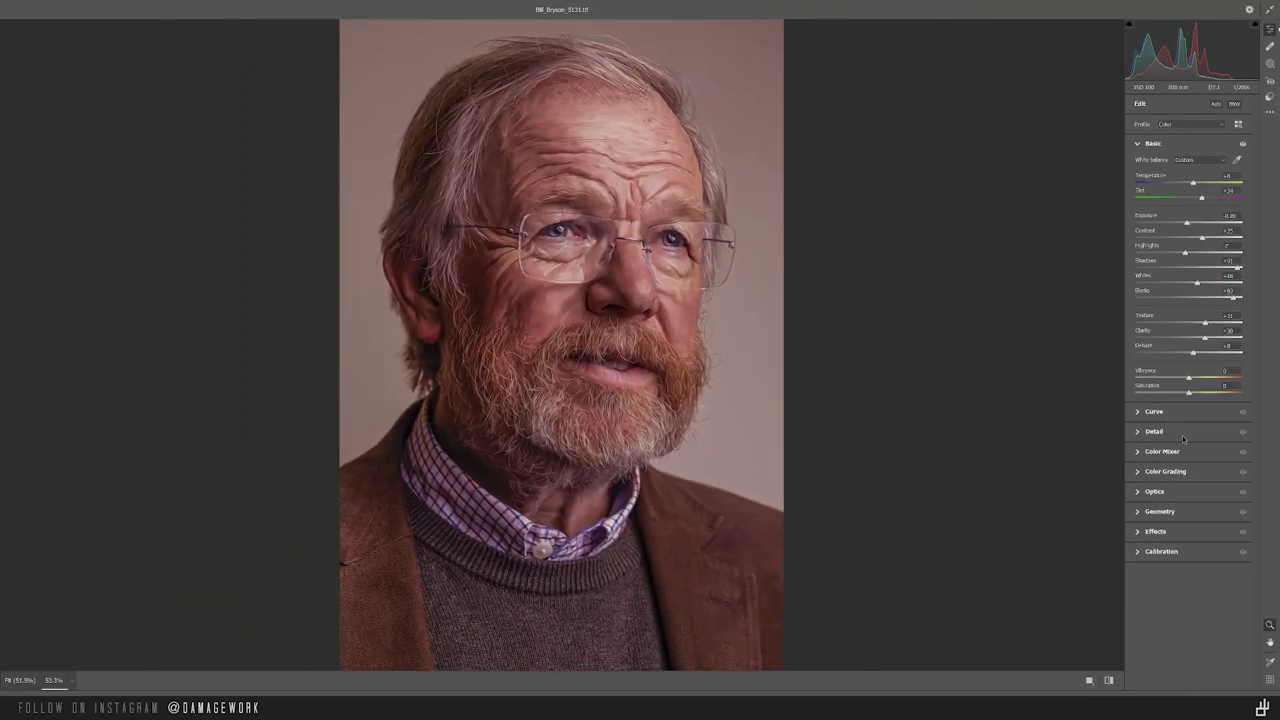
Step: Tint the highlights red in Color Grading and start creating a preset from these settings
left_click(1162, 473)
left_click_drag(1219, 372, 1223, 369)
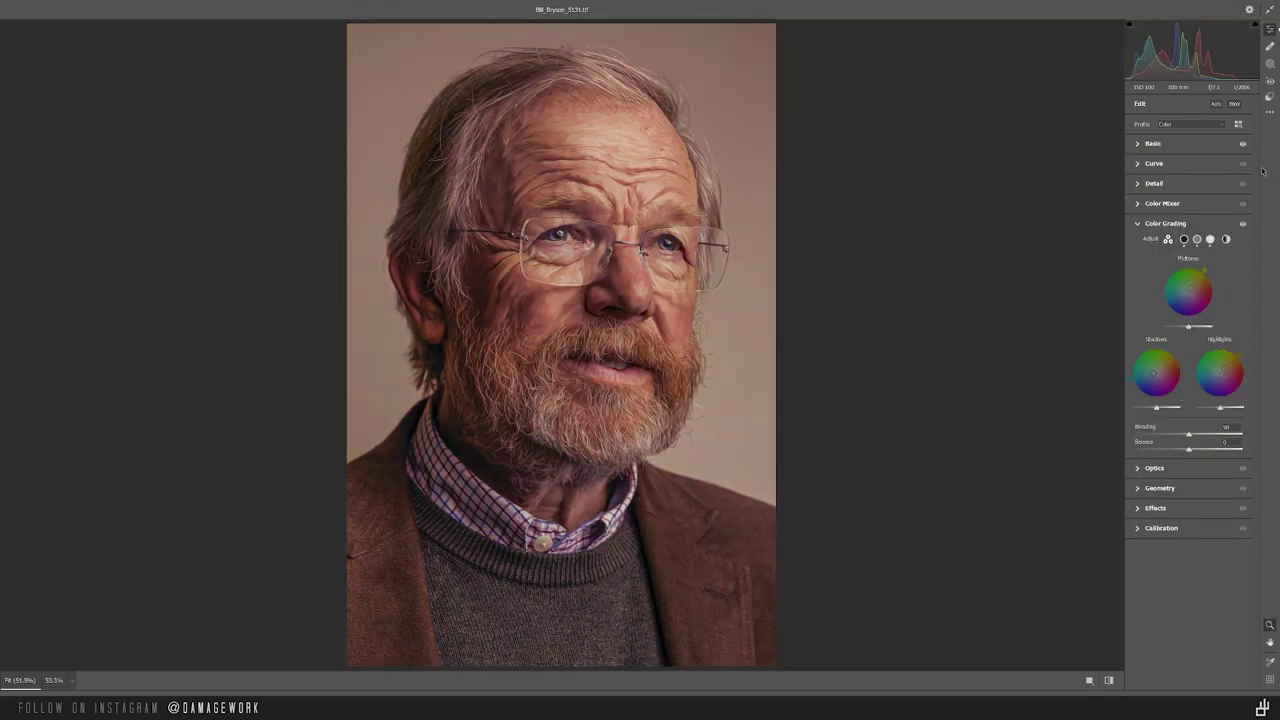
left_click(1270, 111)
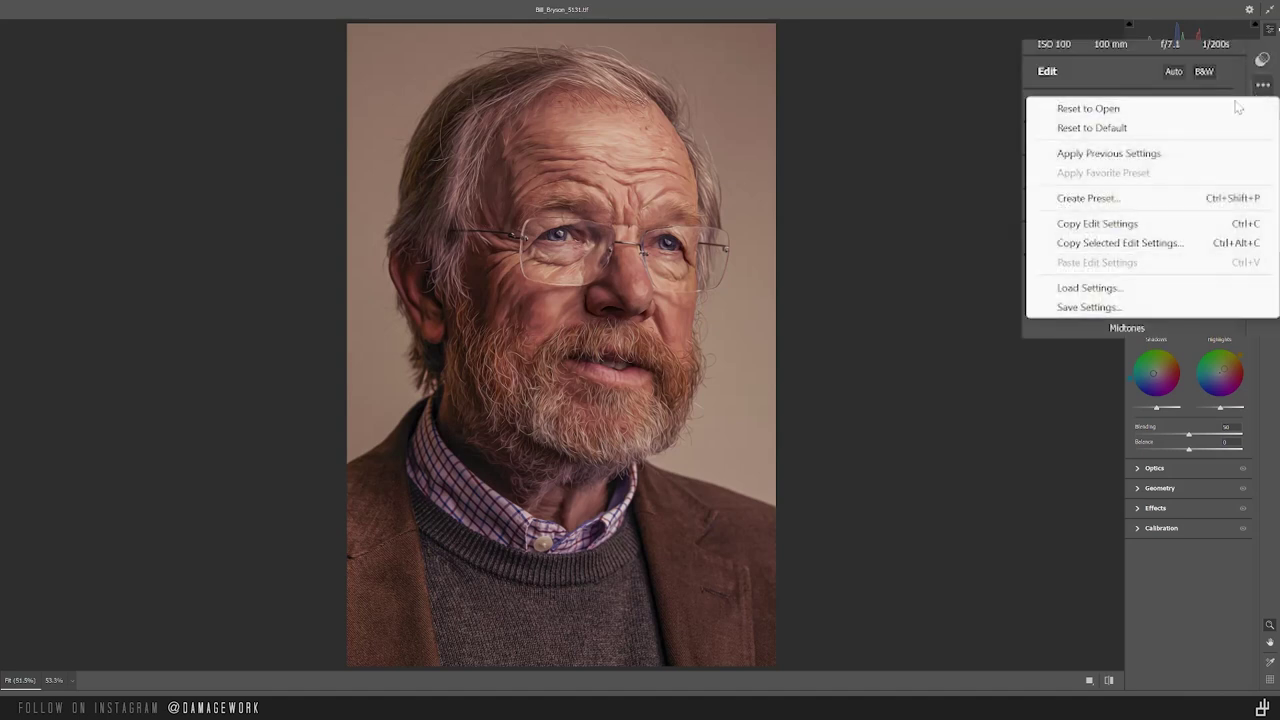
left_click(1088, 198)
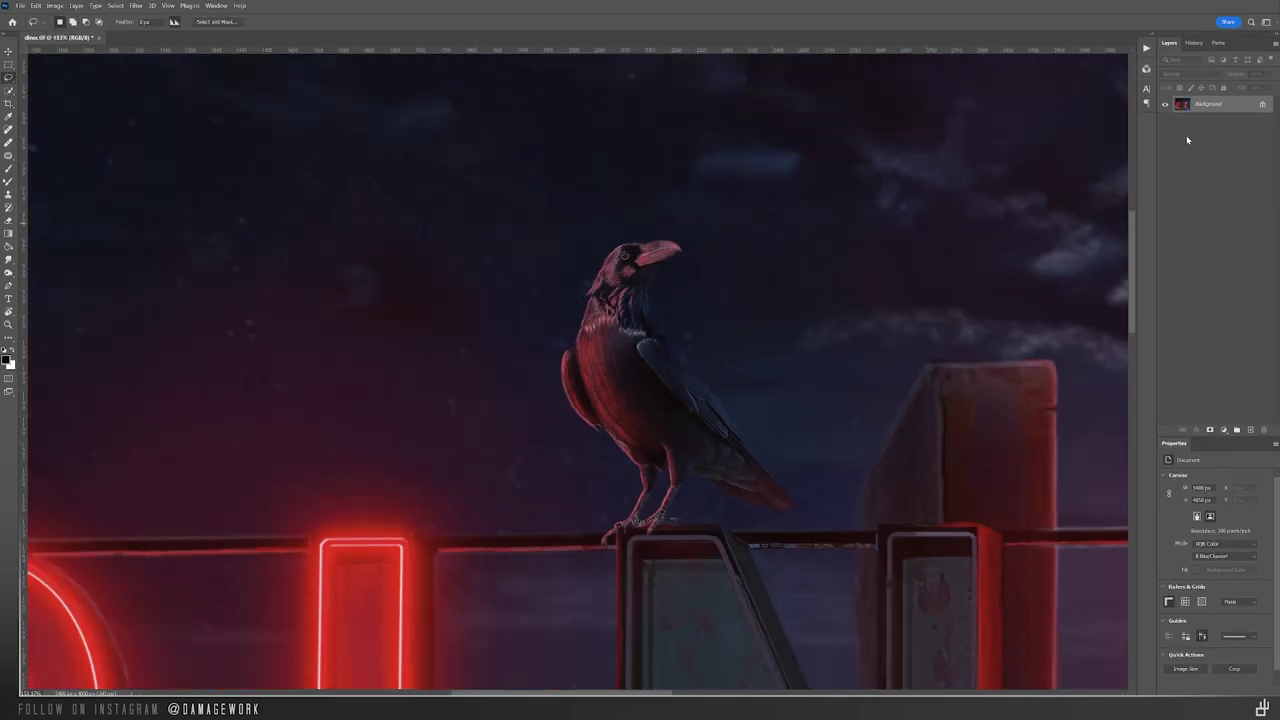
left_click(1147, 50)
left_click(1052, 102)
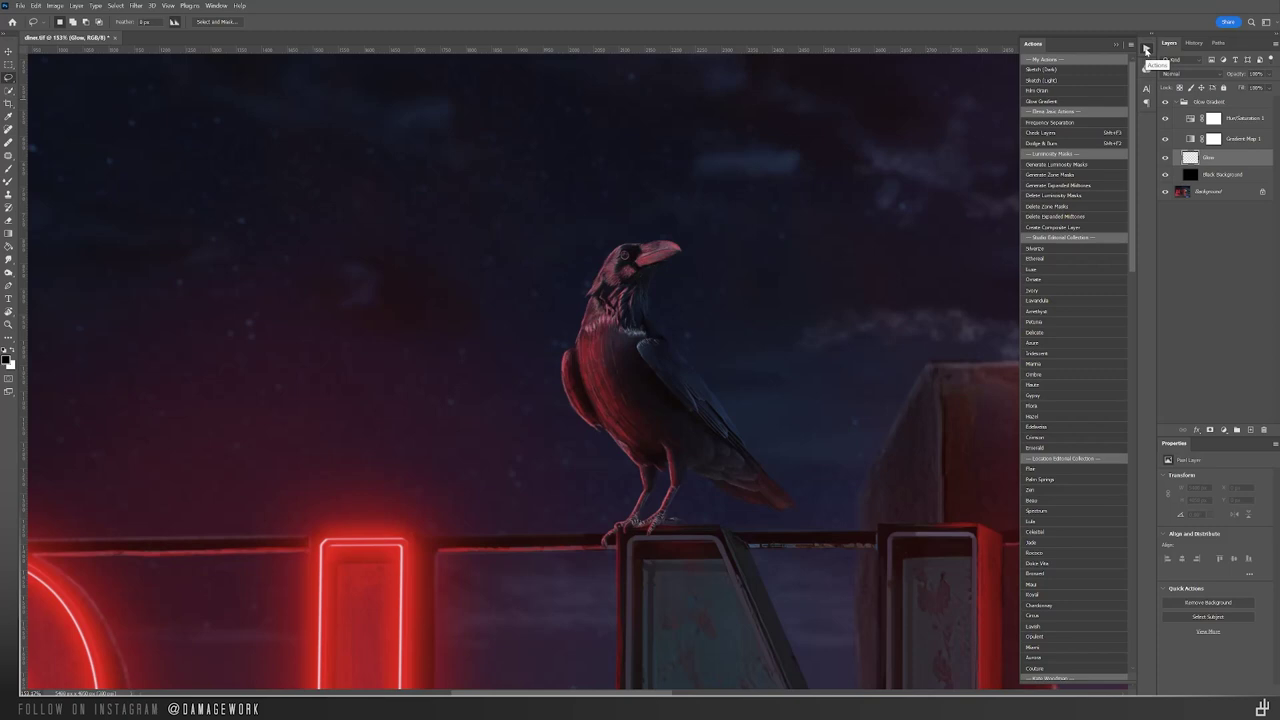
left_click(1146, 49)
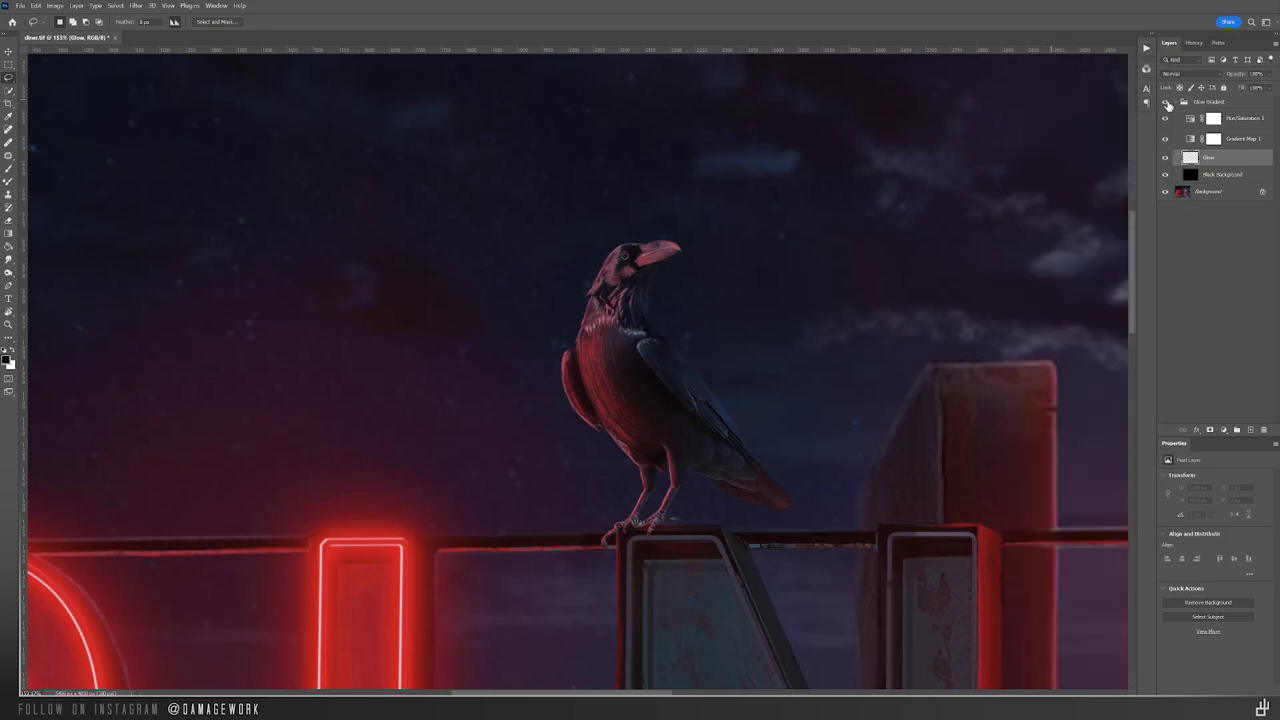
left_click(1178, 104)
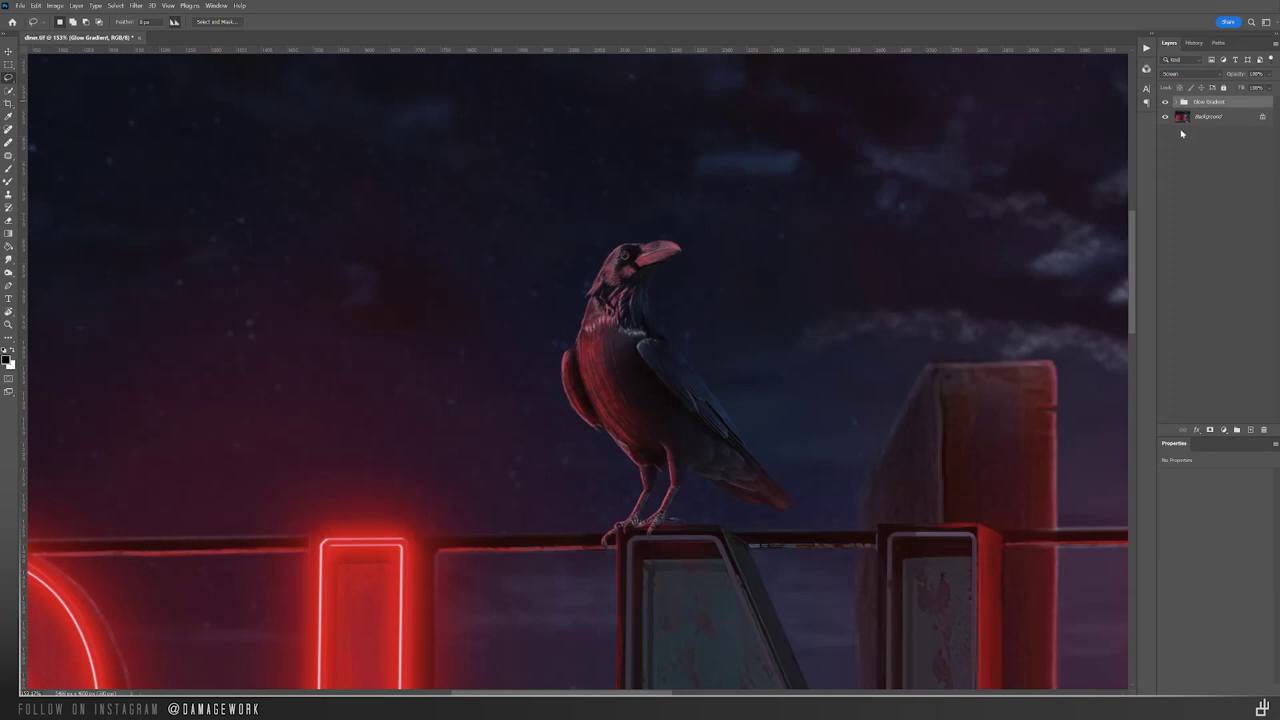
left_click(1146, 49)
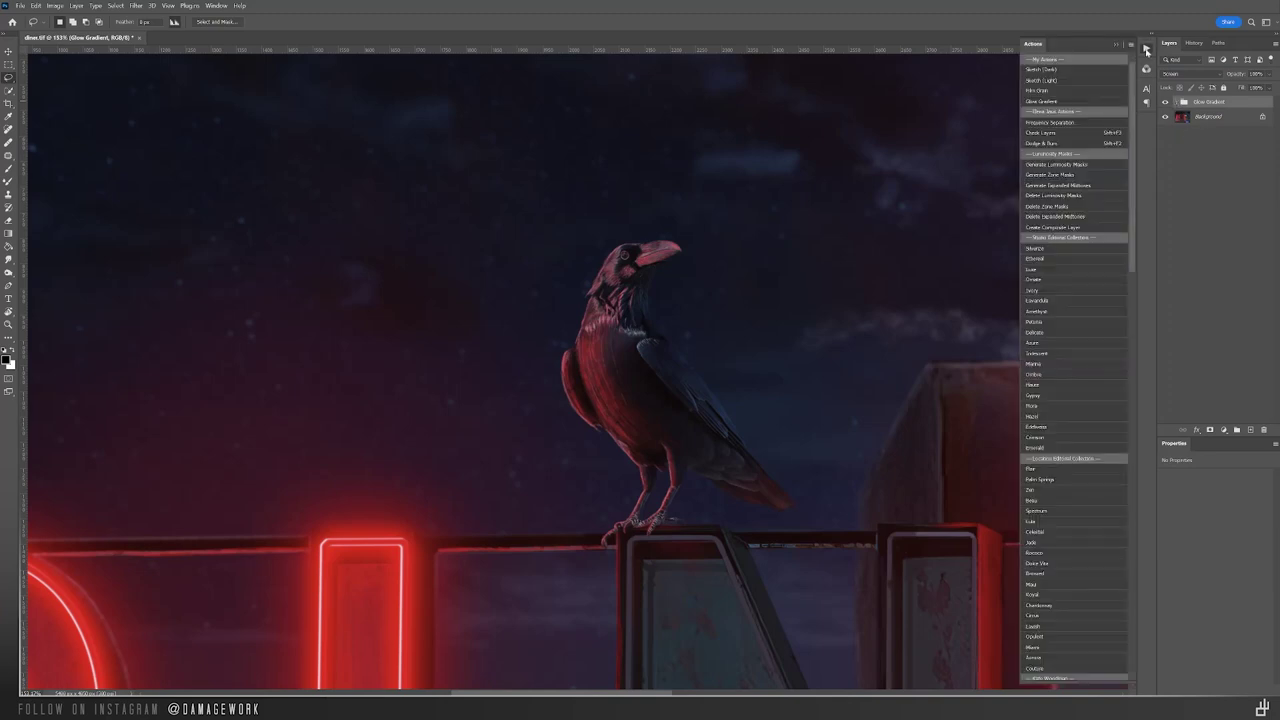
left_click(1146, 49)
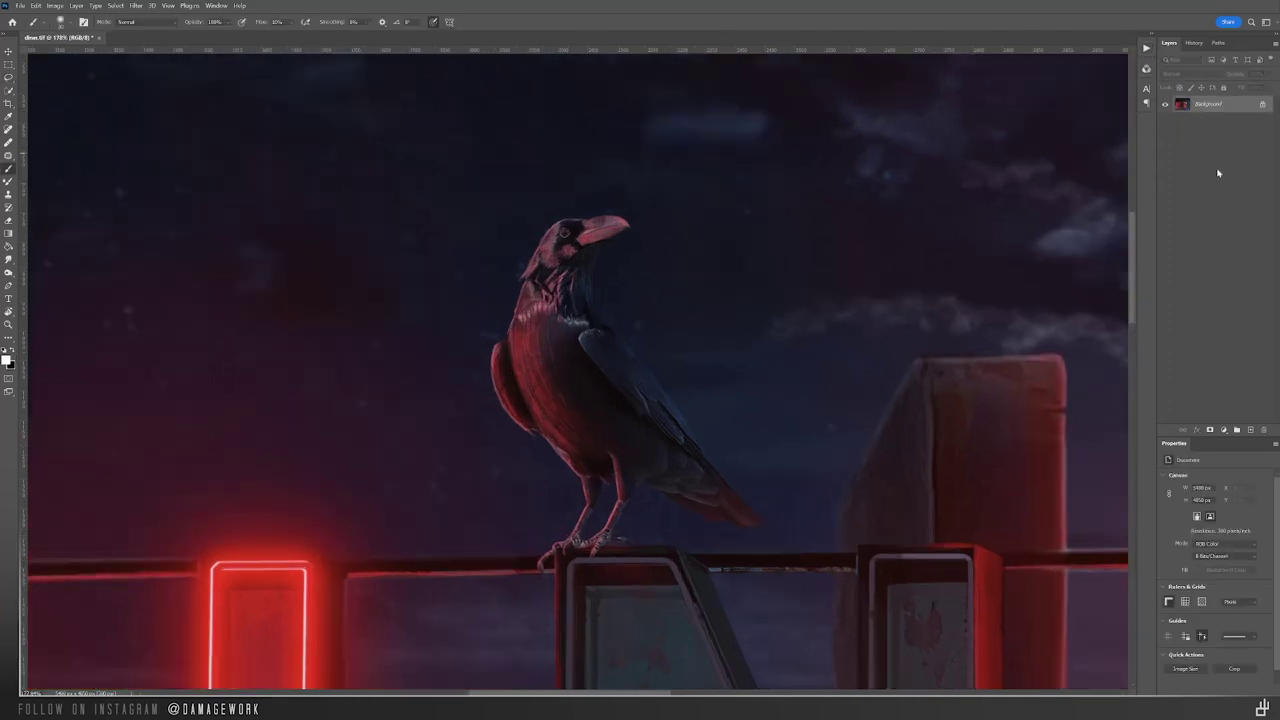
Step: Run the Glow Gradient action and paint a glowing highlight onto the crow's eye
left_click(1147, 50)
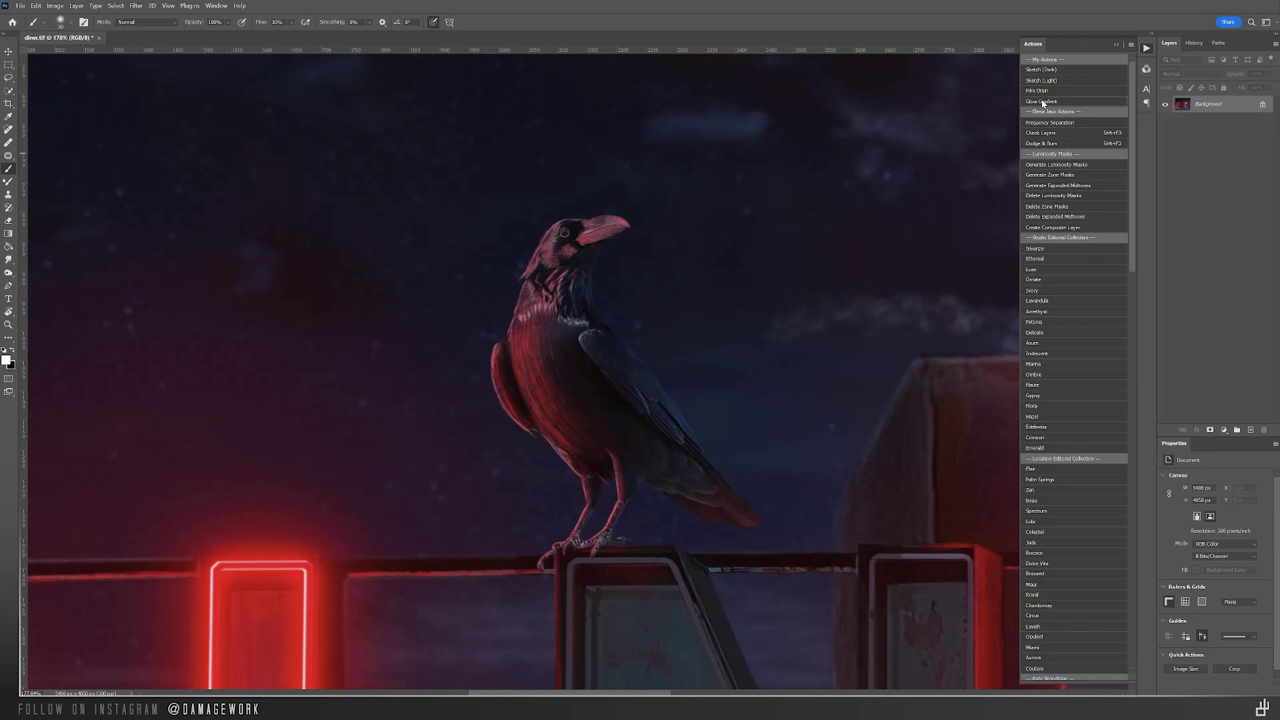
left_click(1042, 102)
left_click(1147, 50)
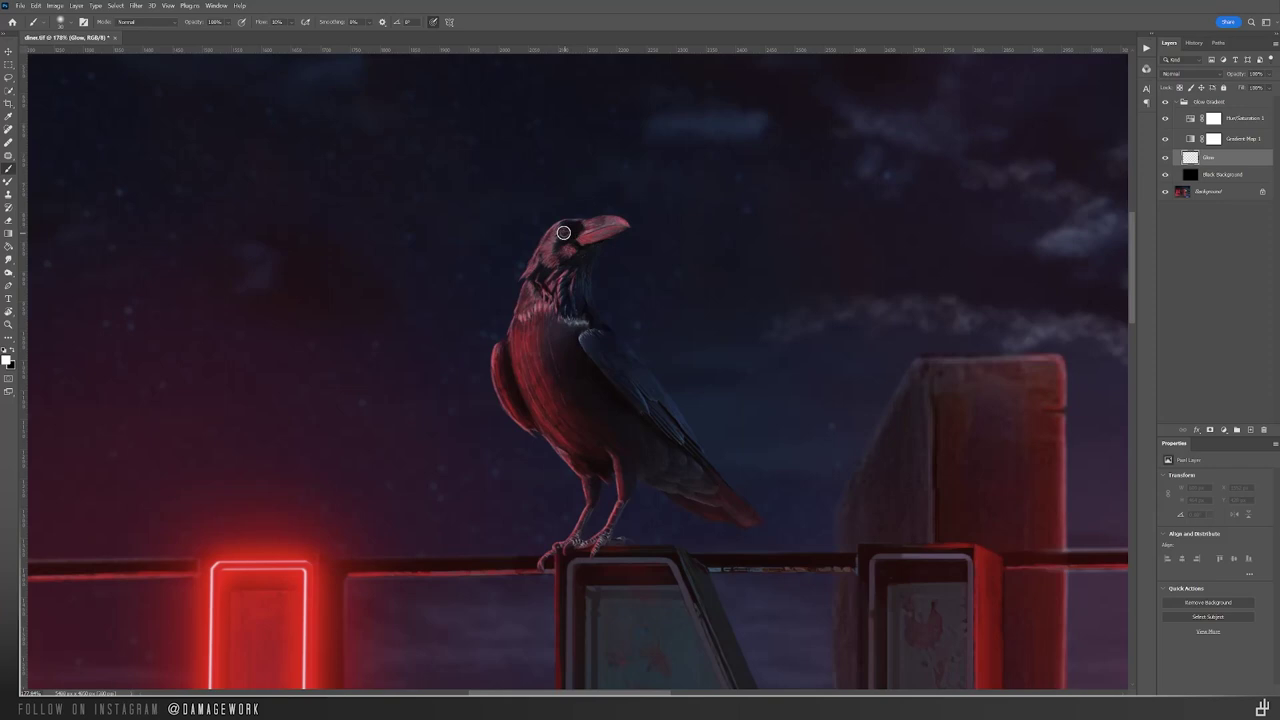
left_click_drag(563, 233, 563, 233)
Step: On a new layer, paint a curved light trail from the head and smudge it into a flame
left_click(1251, 430)
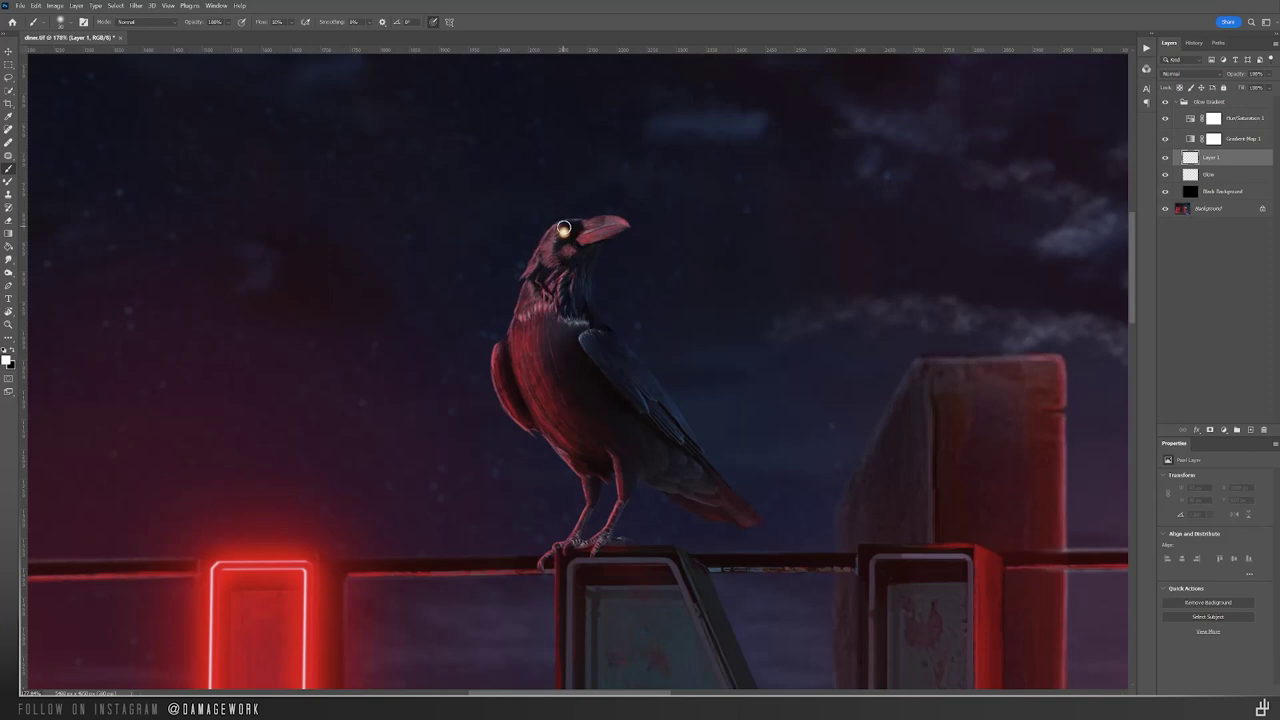
mouse_move(560, 222)
left_mouse_down()
mouse_move(484, 208)
mouse_move(567, 231)
mouse_move(480, 194)
mouse_move(535, 204)
mouse_move(564, 232)
mouse_move(473, 187)
mouse_move(320, 142)
left_mouse_up()
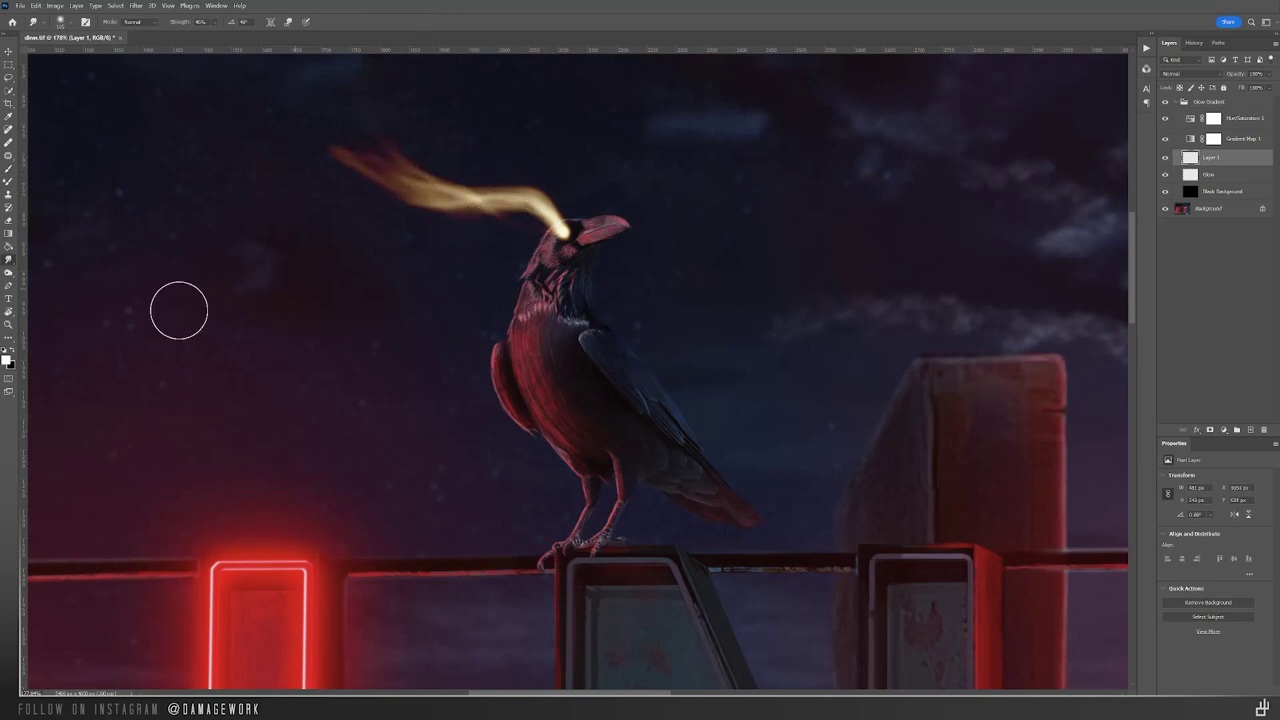
left_click(9, 246)
mouse_move(480, 210)
left_mouse_down()
mouse_move(443, 177)
mouse_move(406, 217)
mouse_move(543, 206)
mouse_move(527, 184)
mouse_move(209, 68)
left_mouse_up()
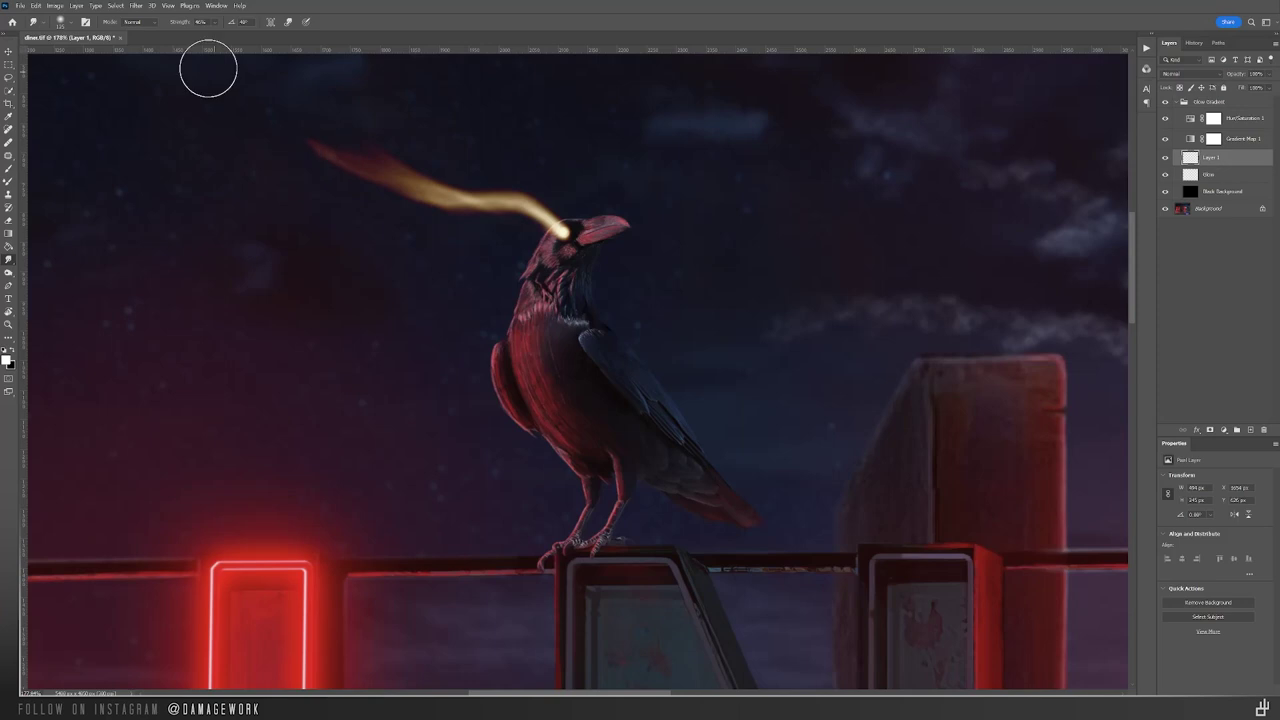
Step: Colorize the glow's Hue/Saturation adjustment, boosting saturation and shifting the hue to turn it red
scroll(478, 494, "down", 2)
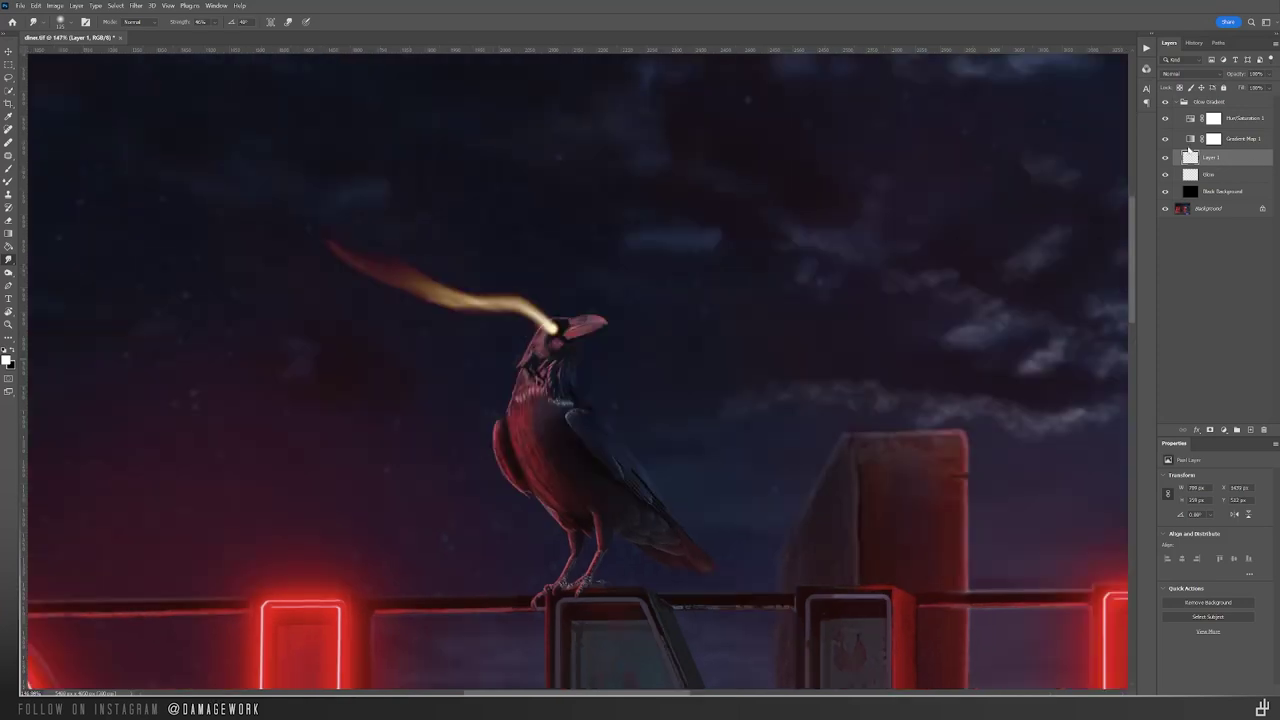
left_click(1190, 121)
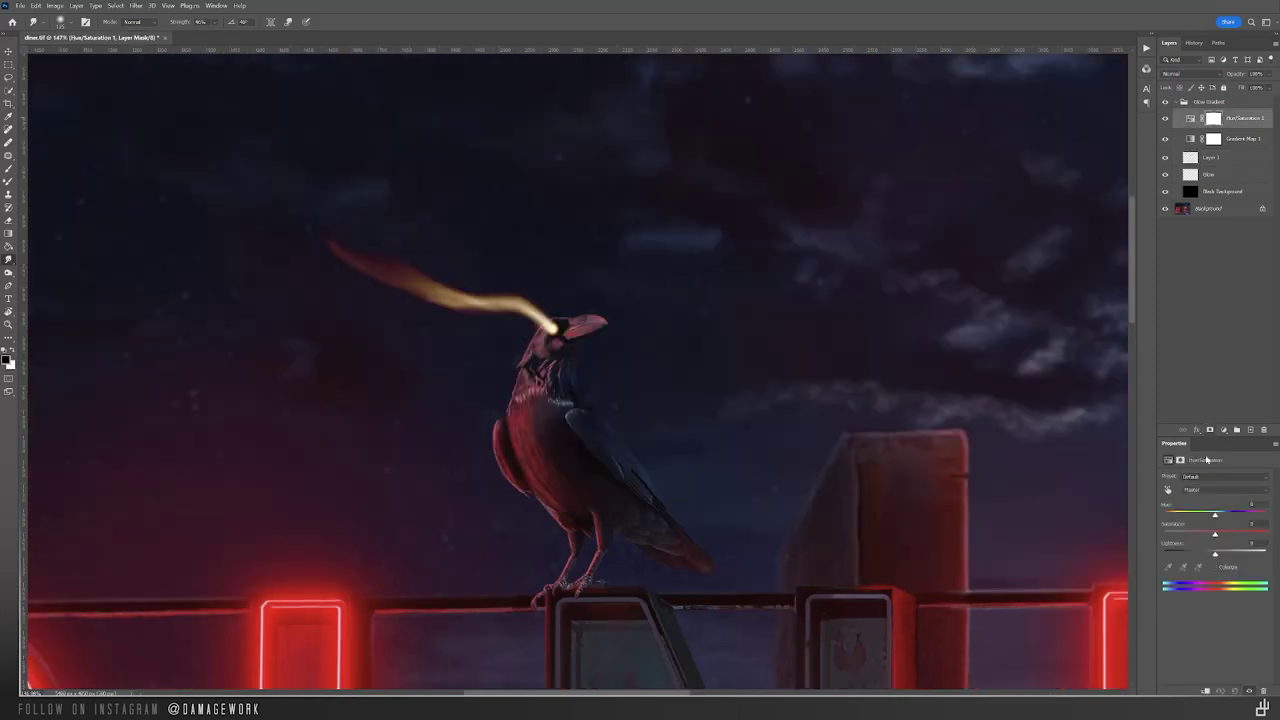
left_click(1214, 567)
left_click_drag(1215, 534, 1223, 534)
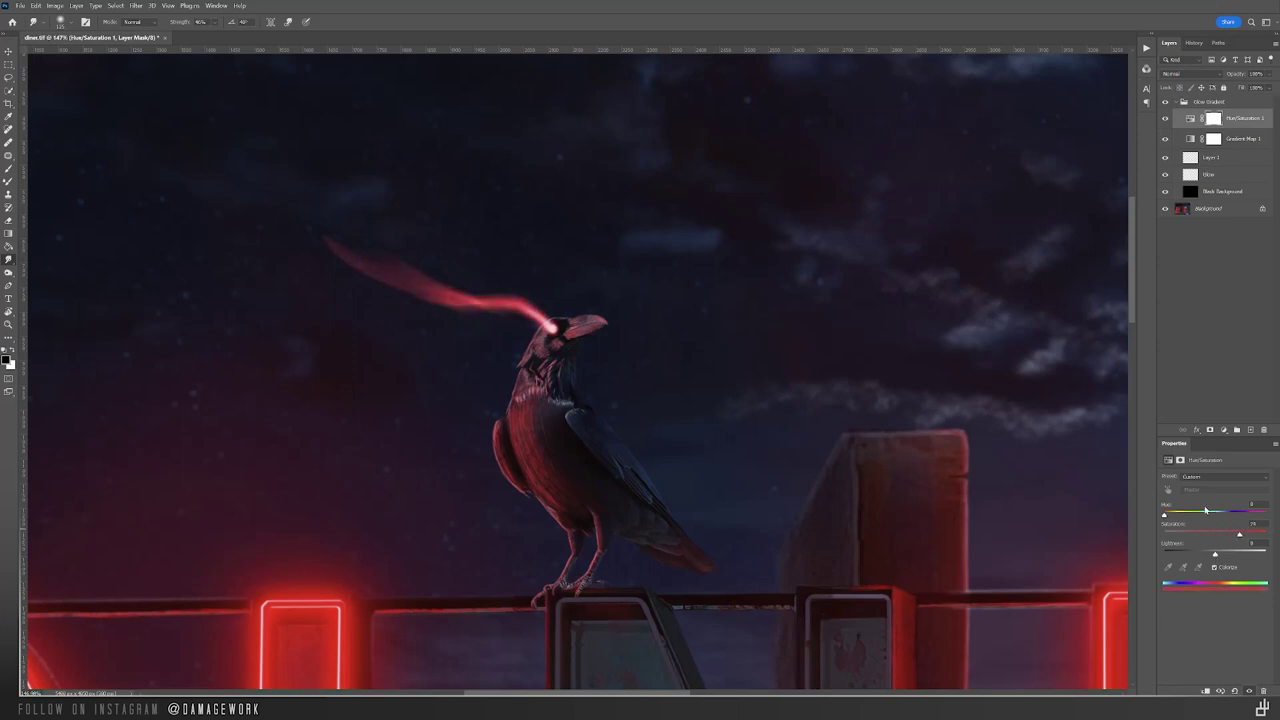
left_click_drag(1165, 516, 1208, 516)
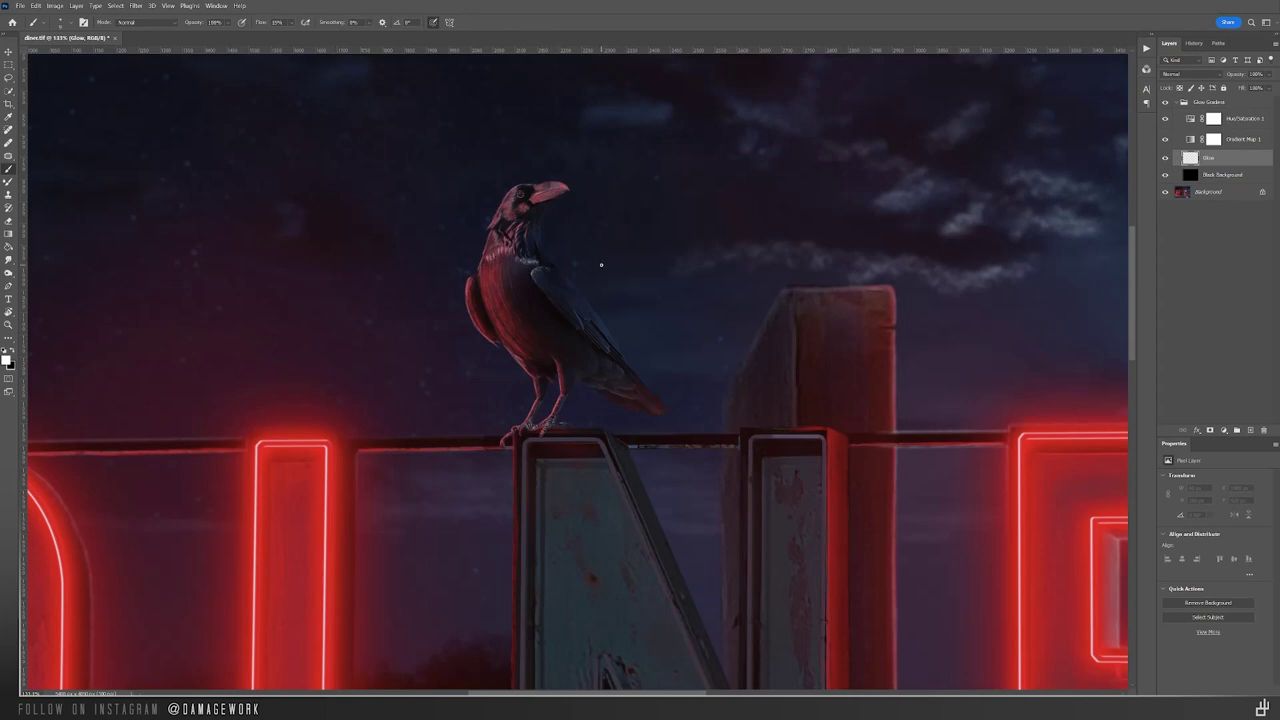
Step: At 200% zoom, paint rim-light strokes along the raven's chest, wing edge and tail
left_click(501, 324)
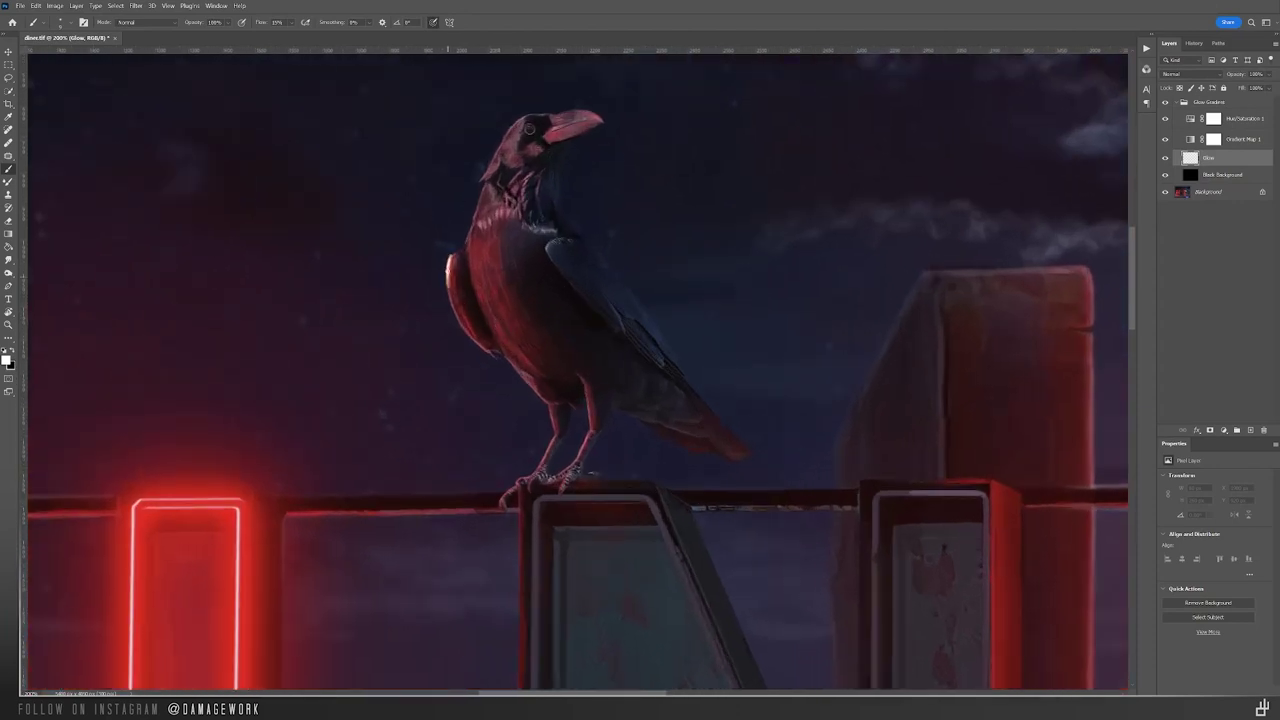
left_click_drag(451, 303, 494, 355)
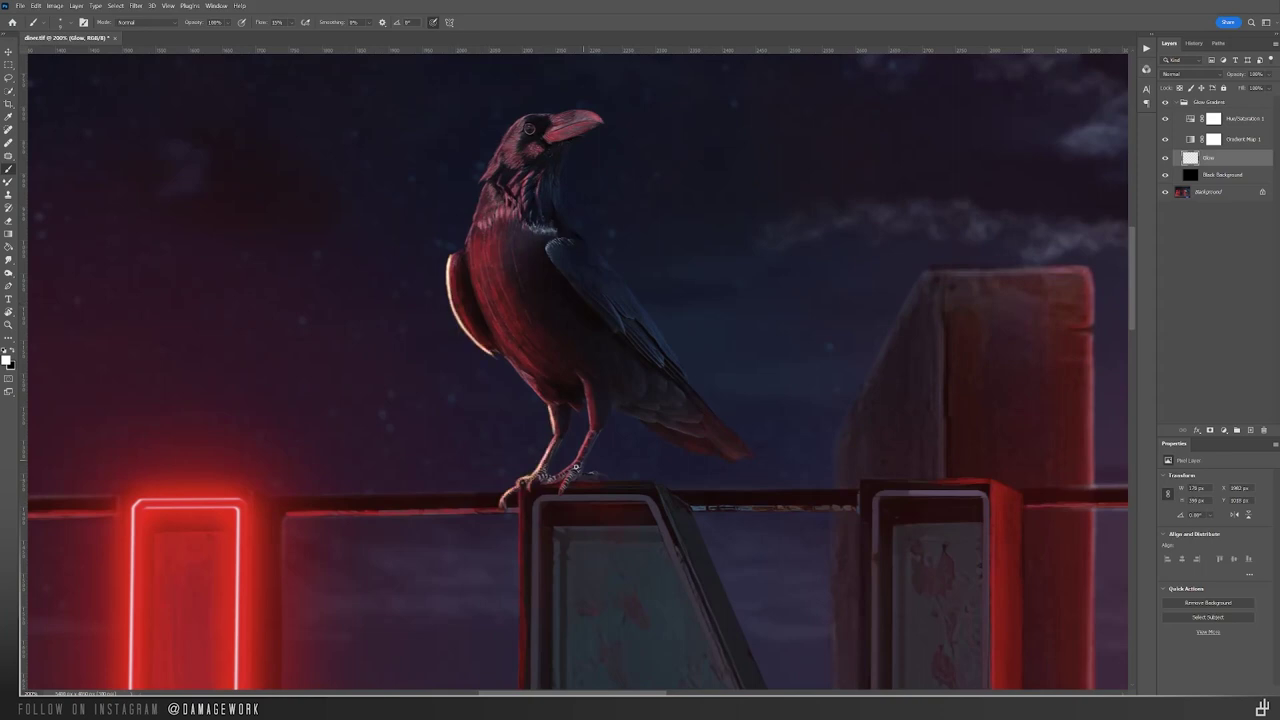
left_click_drag(546, 248, 588, 300)
left_click_drag(480, 242, 560, 404)
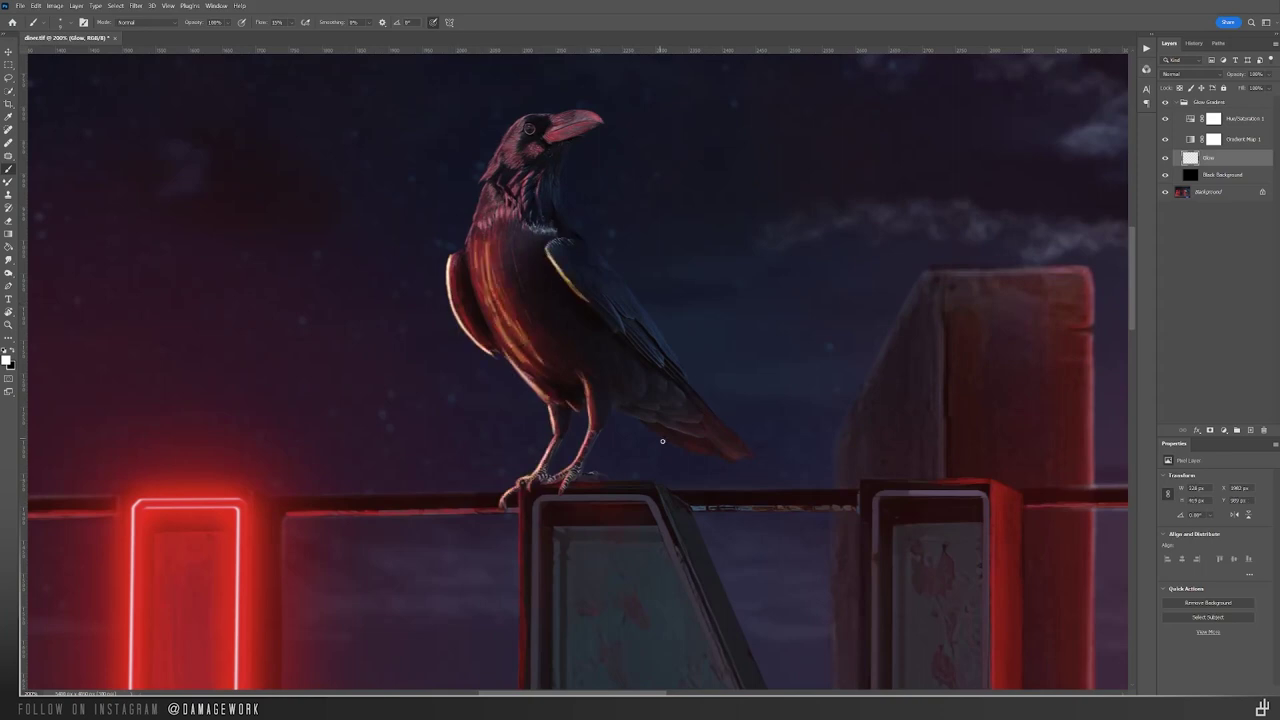
left_click_drag(658, 430, 726, 456)
Step: Soften the highlights with Smudge at 40% strength and raise Hue/Saturation saturation for redder rim light
key("r")
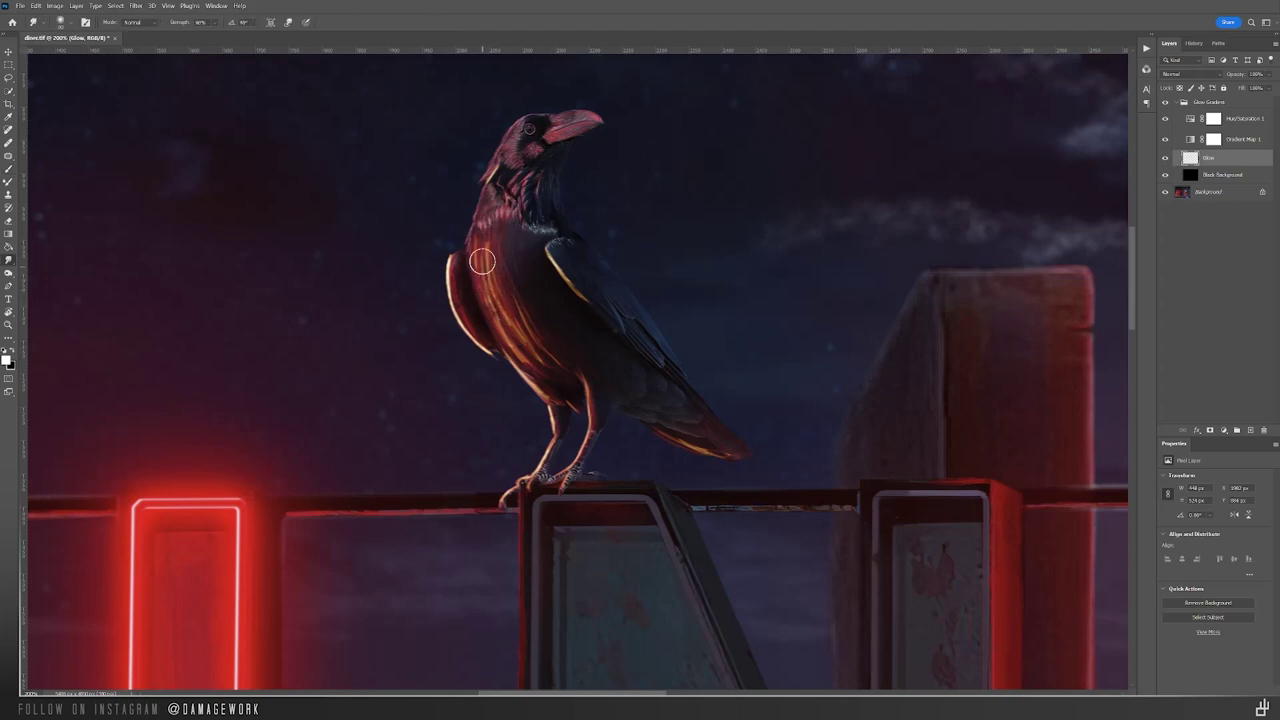
left_click_drag(482, 261, 510, 350)
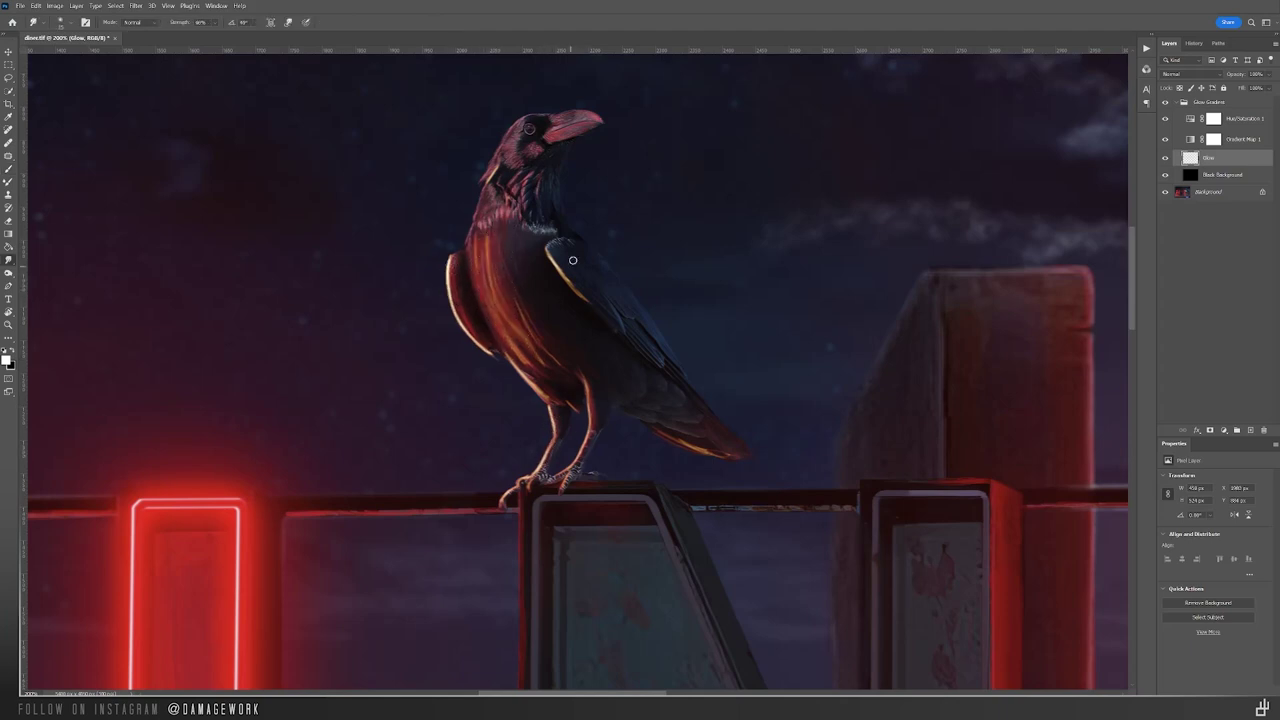
key("4")
left_click_drag(572, 260, 562, 275)
left_click(1192, 124)
left_click_drag(1210, 534, 1234, 534)
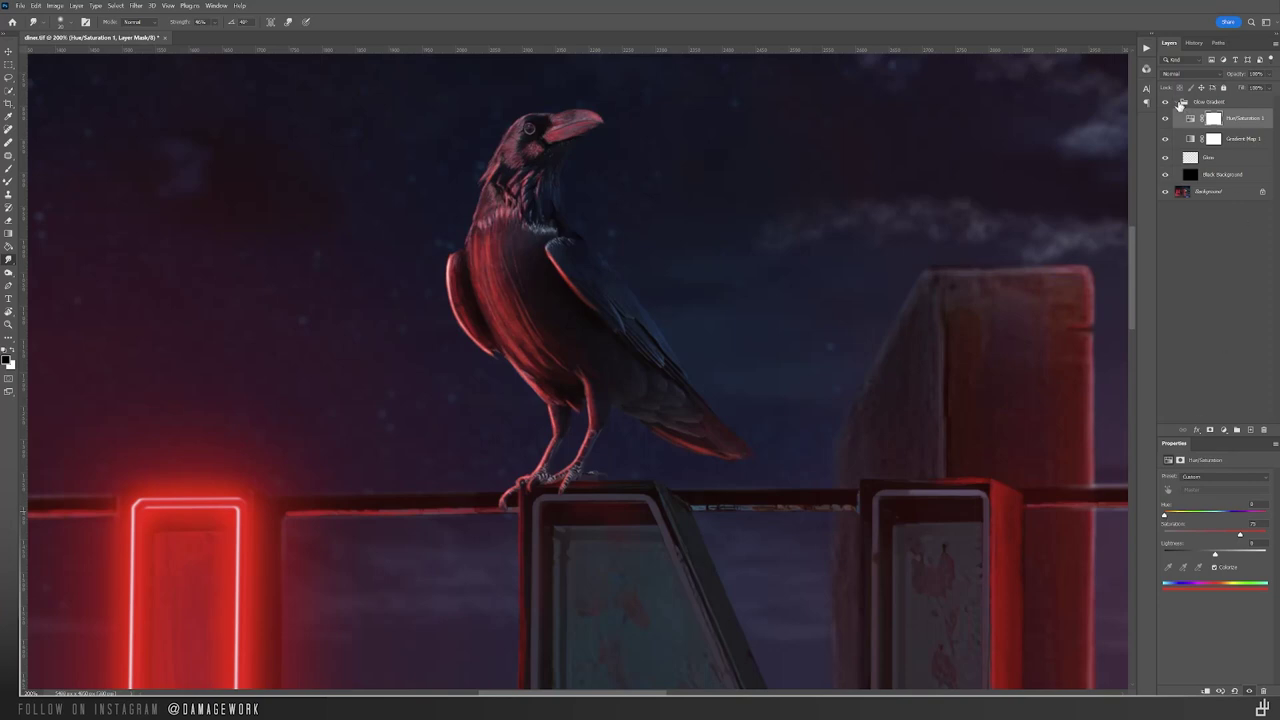
Step: Mask the Glow Gradient group, paint out excess glow on the wing edges, and compare before/after
left_click(1181, 103)
left_click(1210, 430)
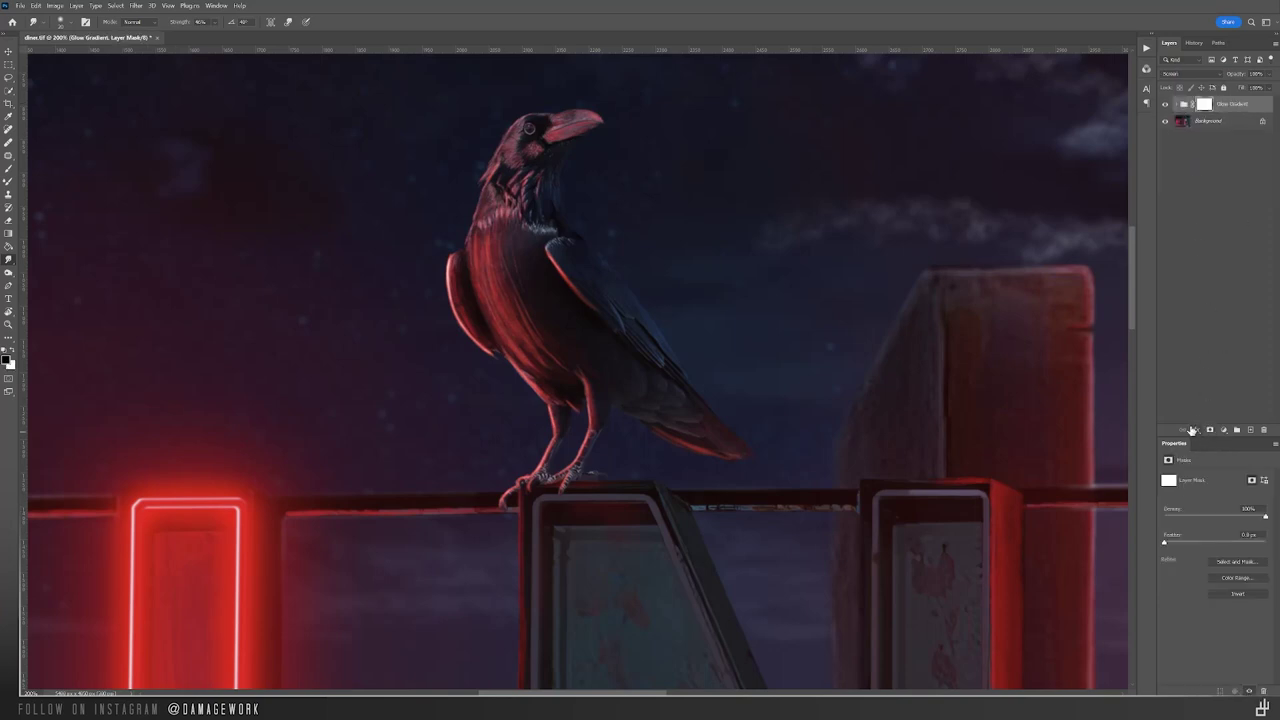
key("b")
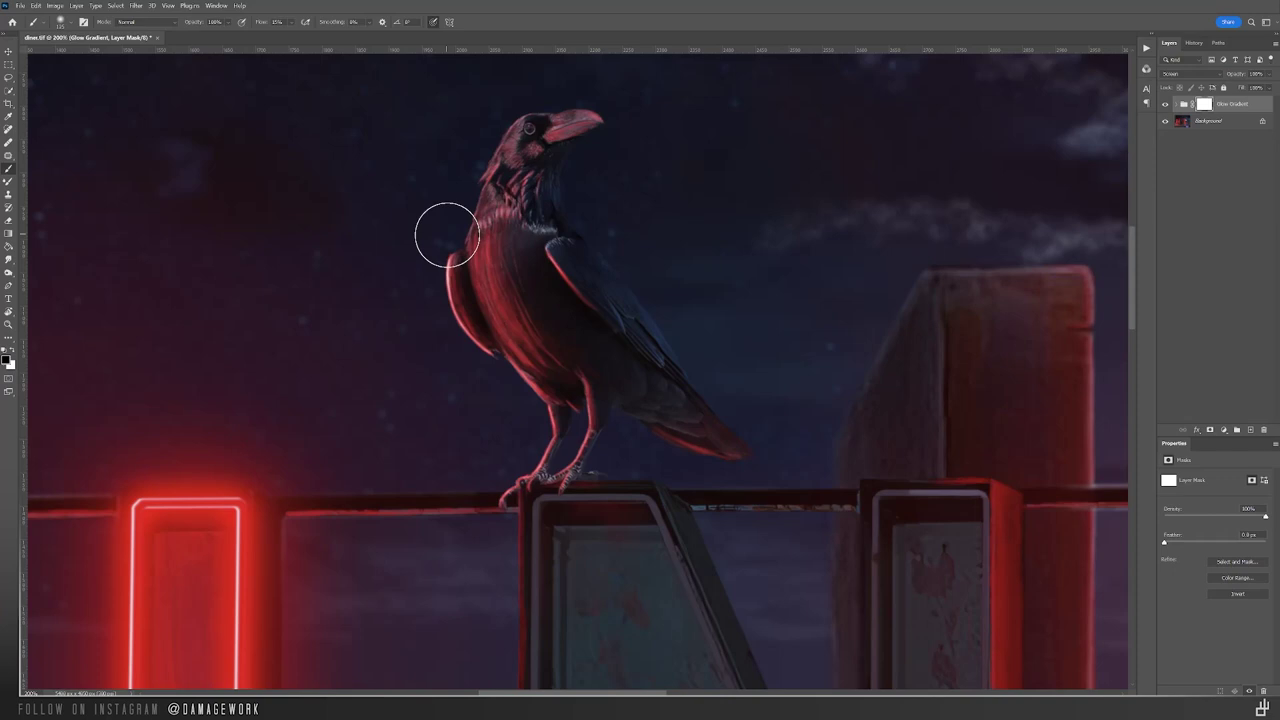
left_click_drag(538, 224, 558, 246)
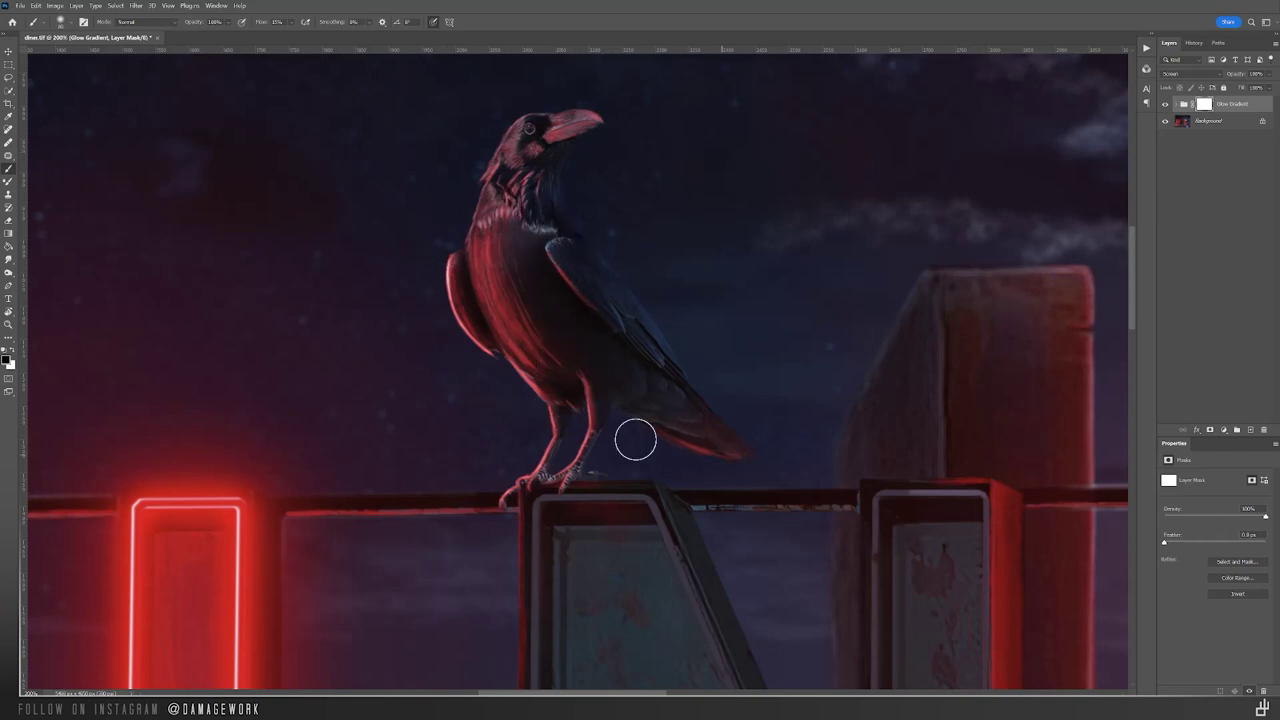
left_click_drag(472, 348, 443, 262)
left_click(1164, 105)
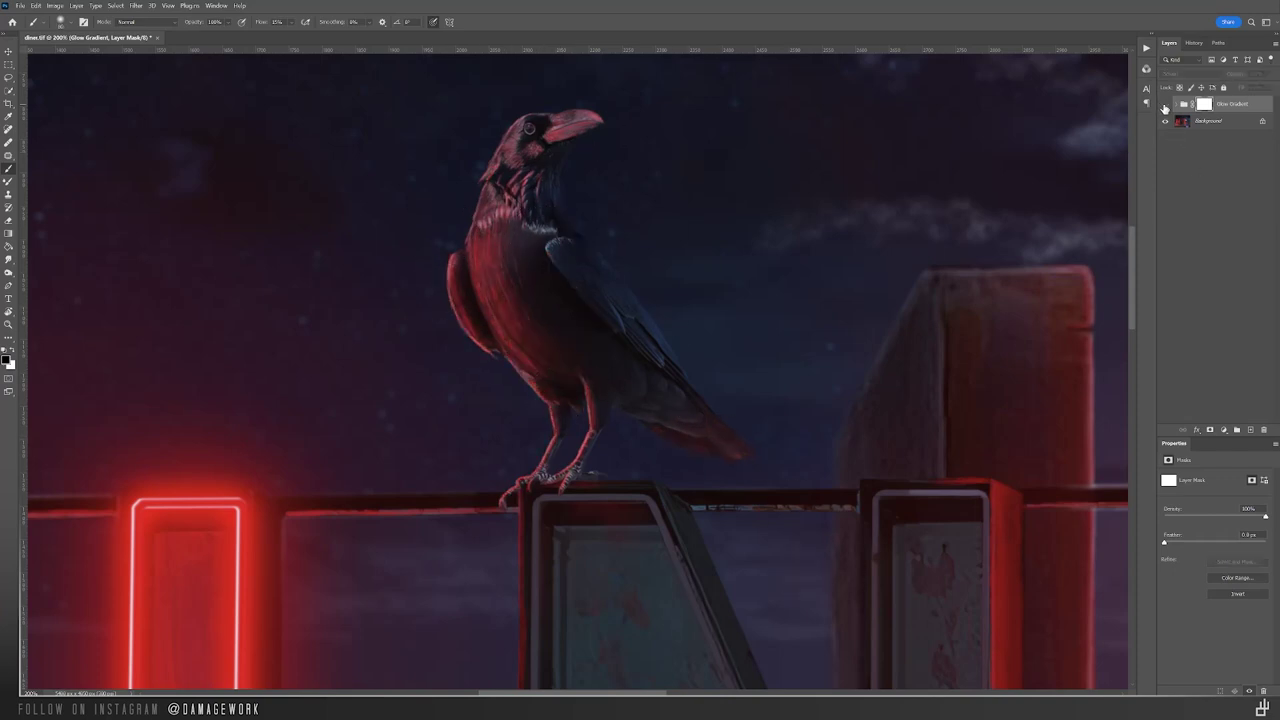
left_click(1164, 105)
left_click(1164, 105)
left_click(1164, 105)
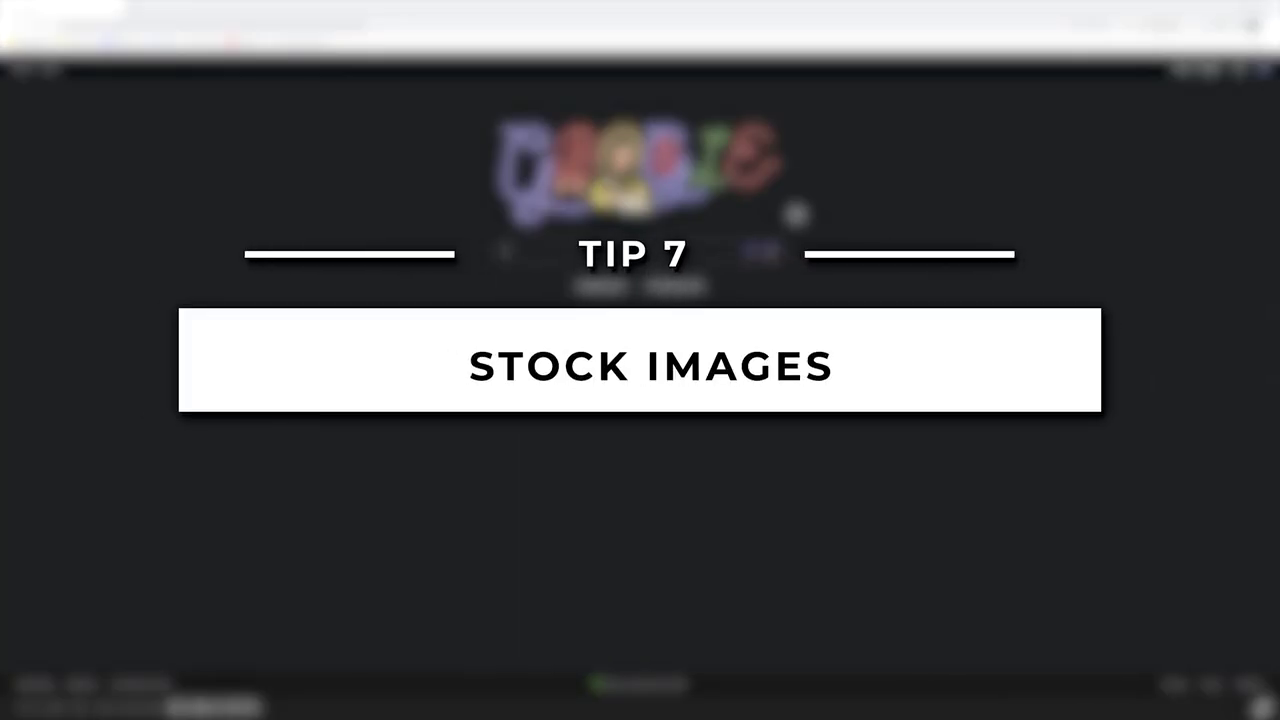
Step: Search Google for 'stock images' and scroll through the results
type("stock images")
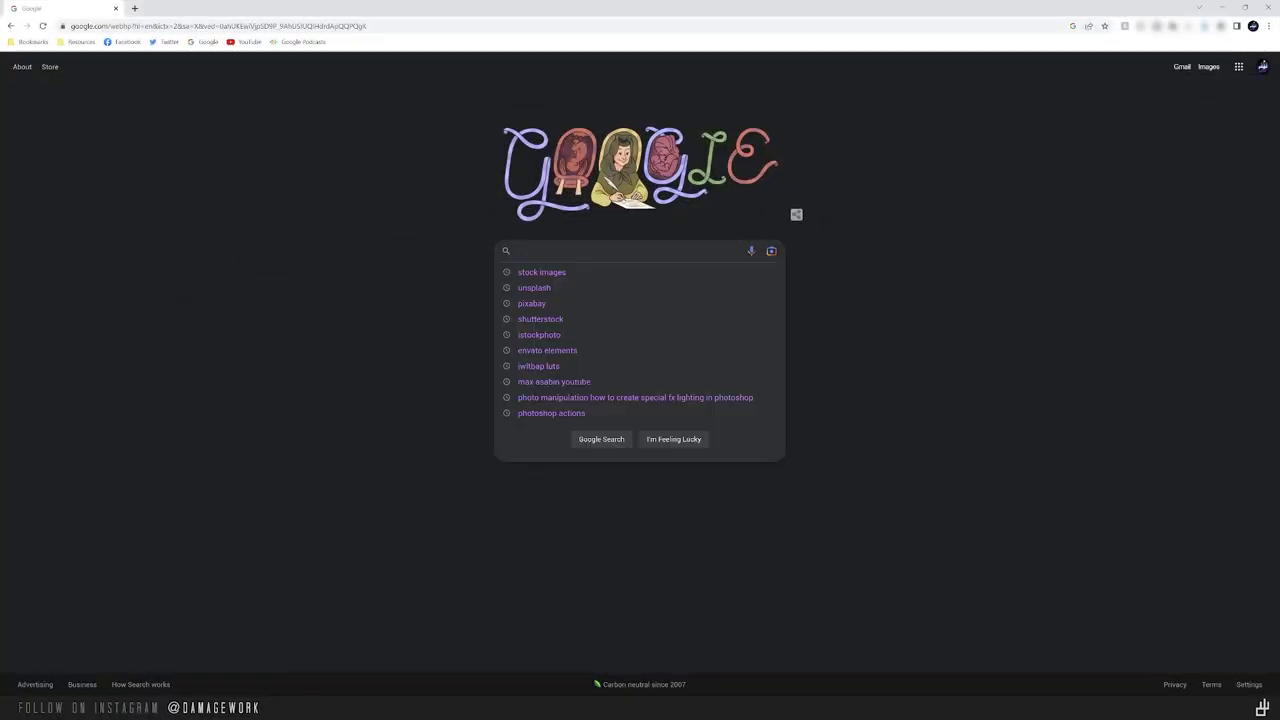
key("Return")
scroll(535, 314, "down", 15)
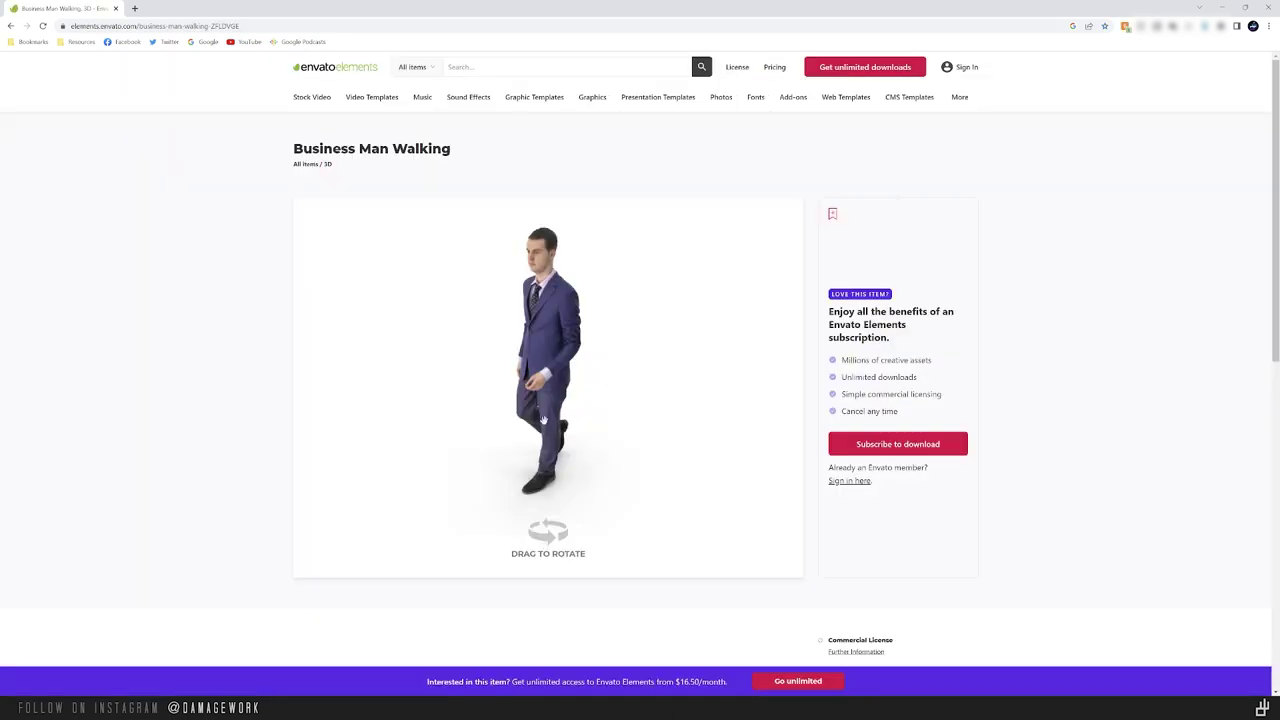
Step: Rotate the Business Man Walking 3D preview so the model faces away
left_click_drag(544, 413, 674, 409)
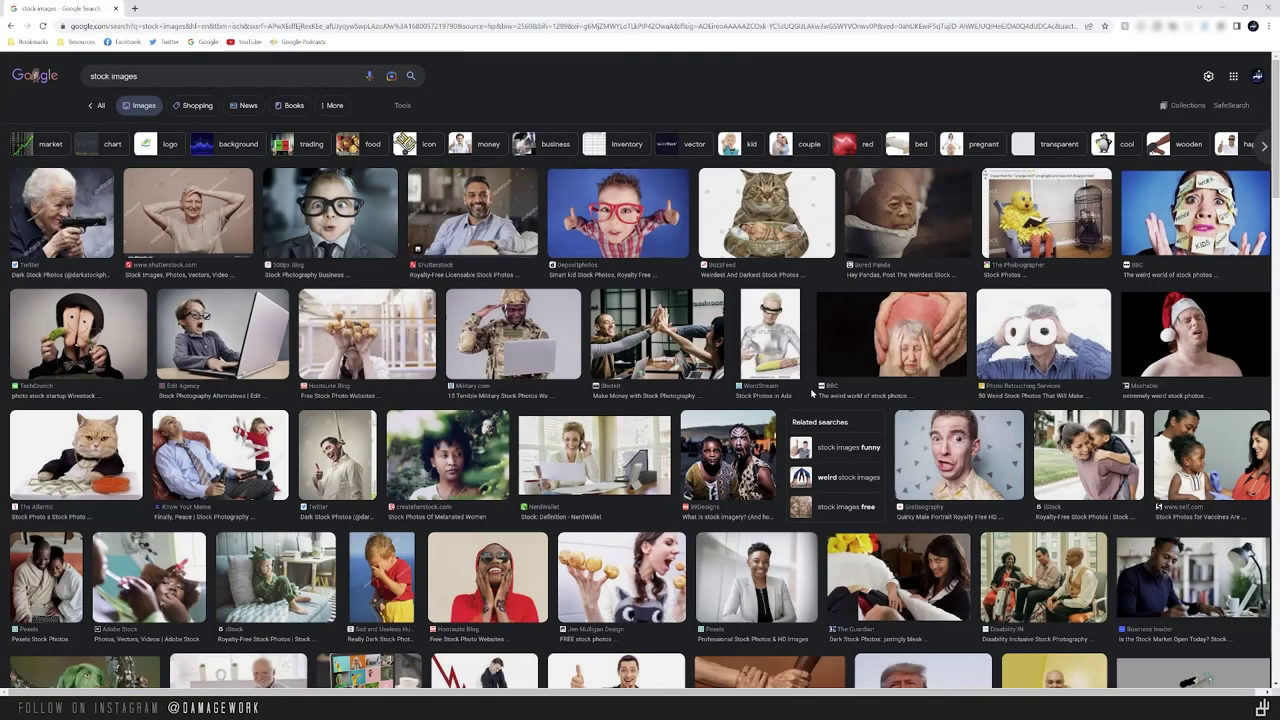
Step: Scroll far down through the Google Images 'stock images' results
scroll(812, 393, "down", 2)
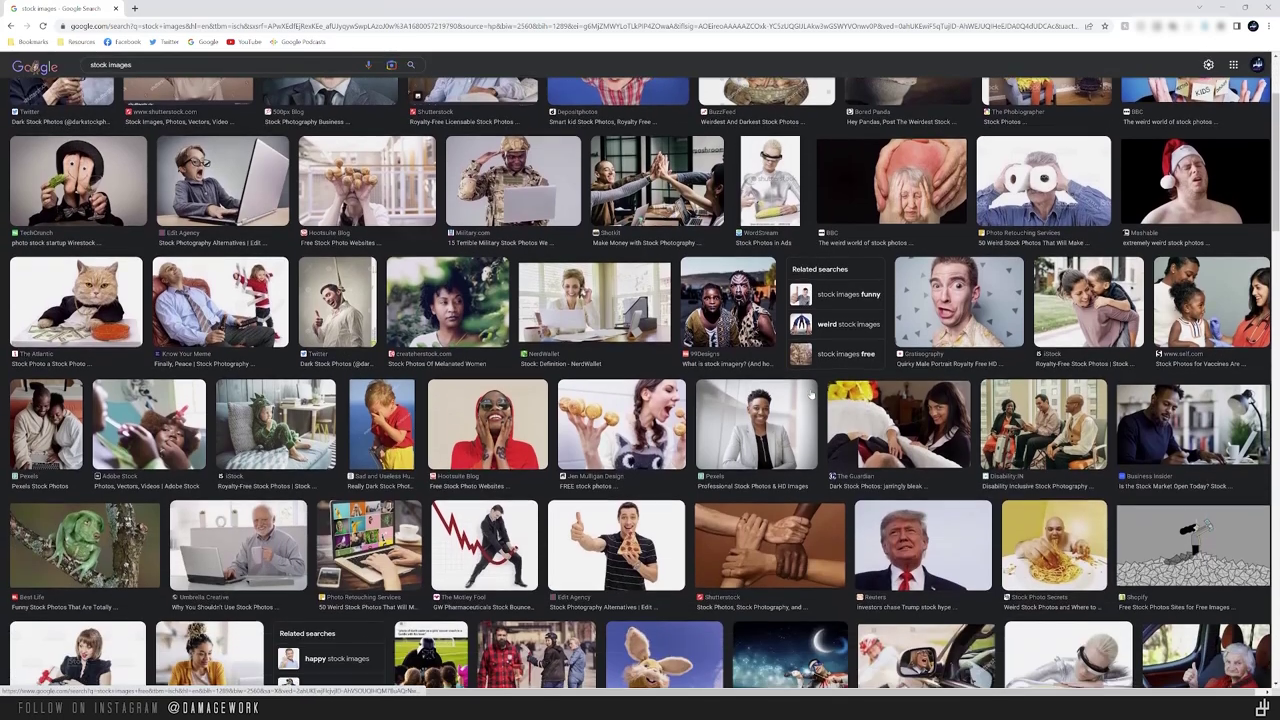
scroll(811, 393, "down", 3)
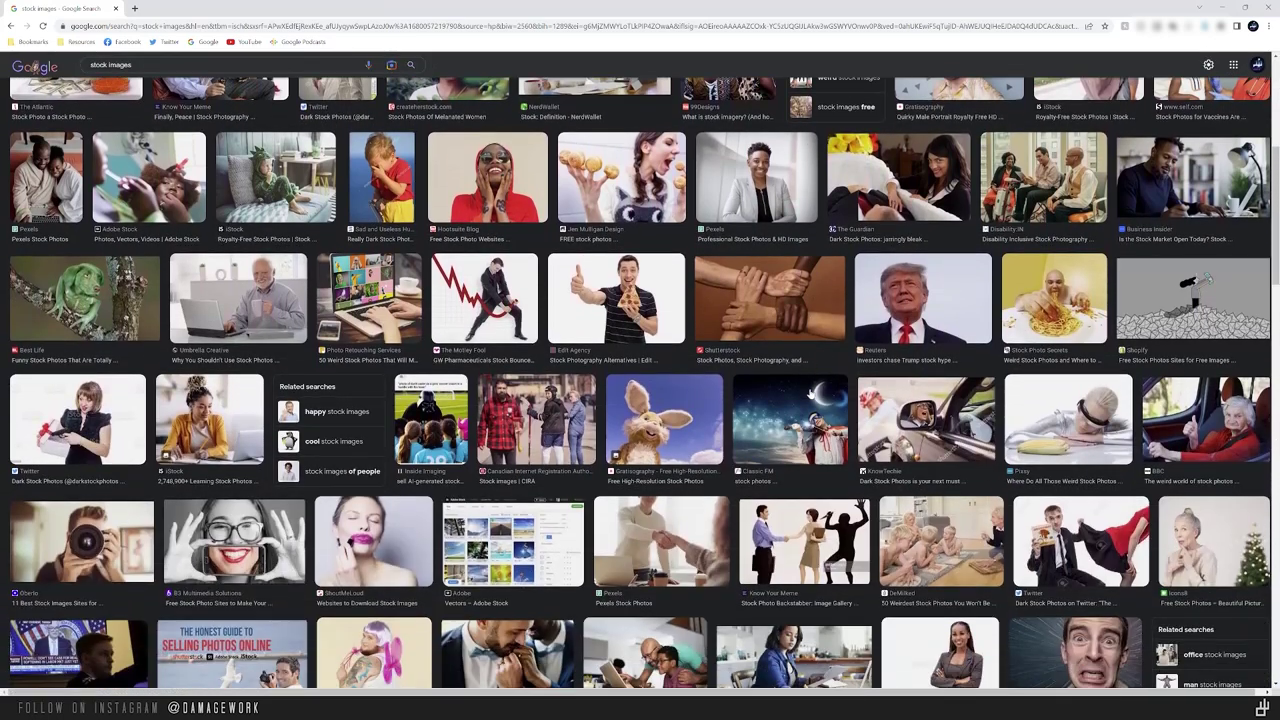
scroll(811, 393, "down", 3)
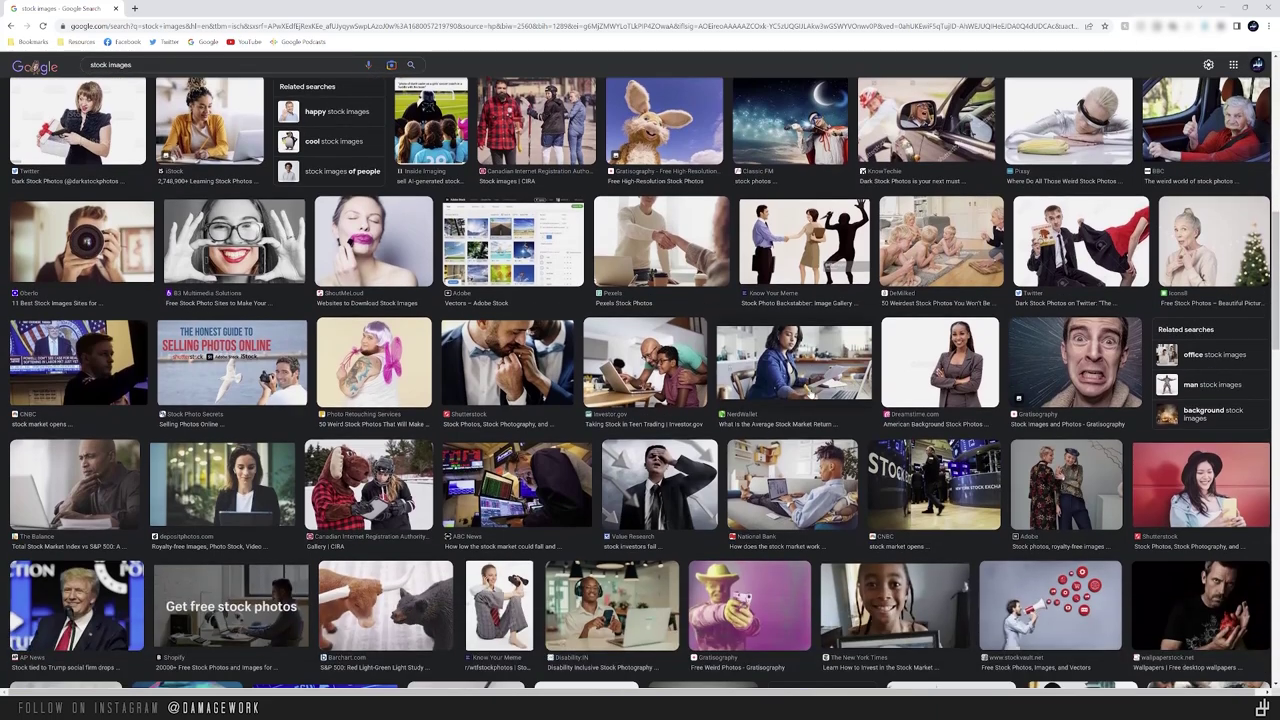
scroll(811, 393, "down", 2)
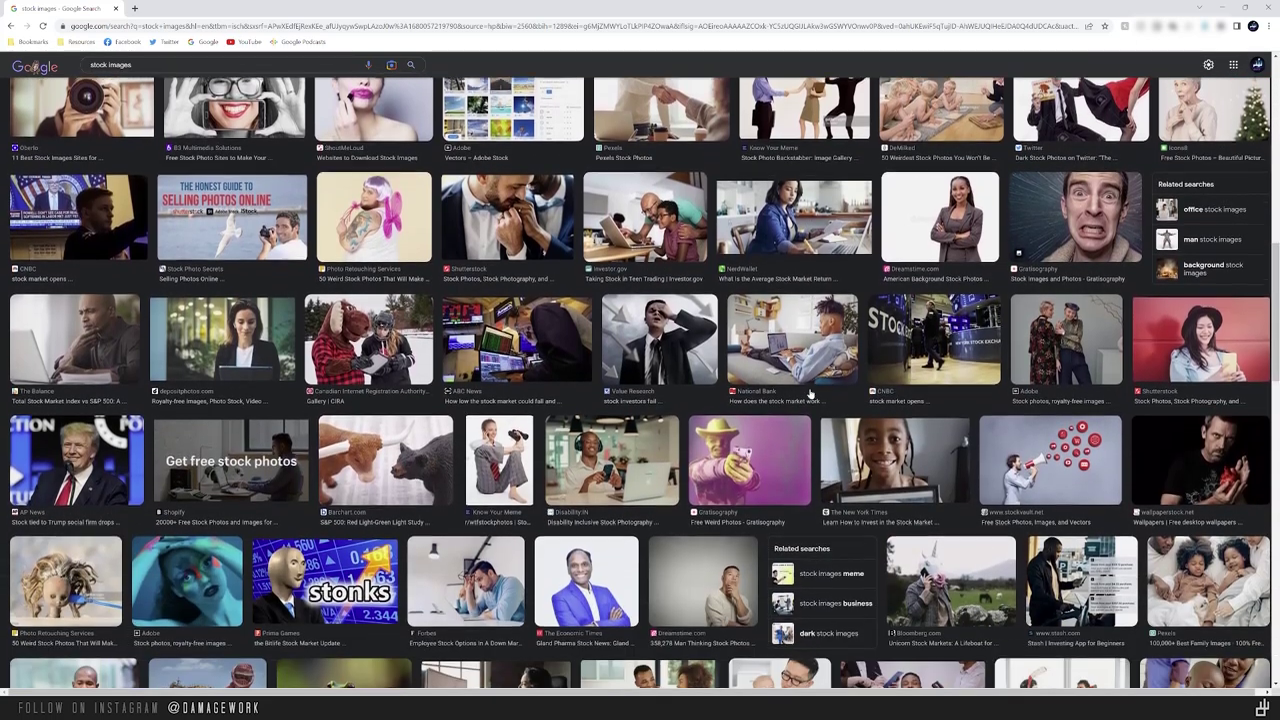
scroll(811, 393, "down", 2)
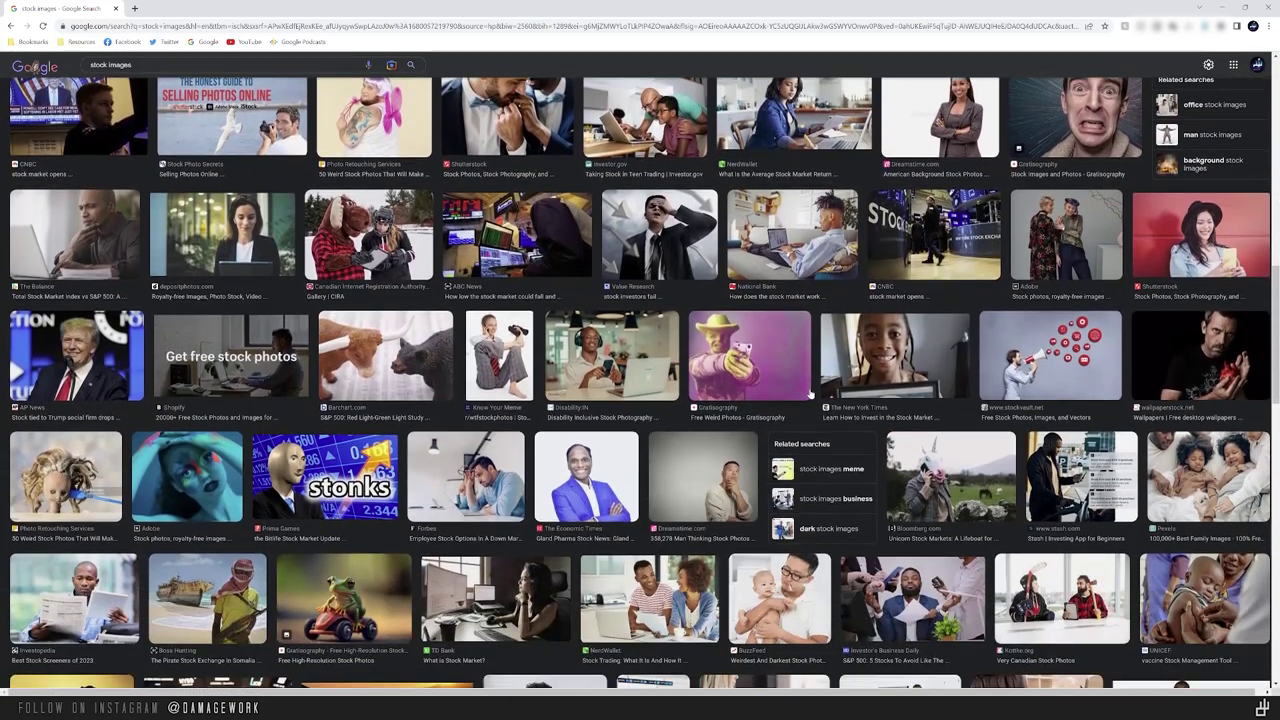
scroll(811, 393, "down", 2)
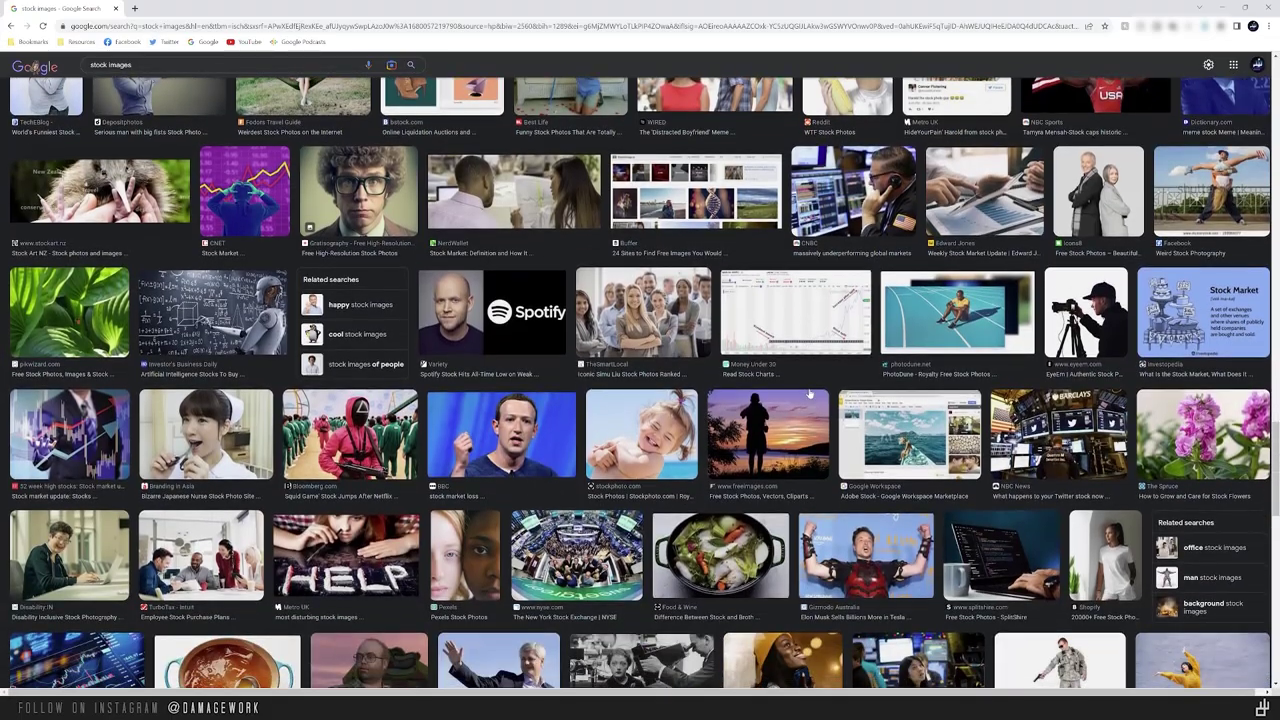
scroll(810, 393, "down", 2)
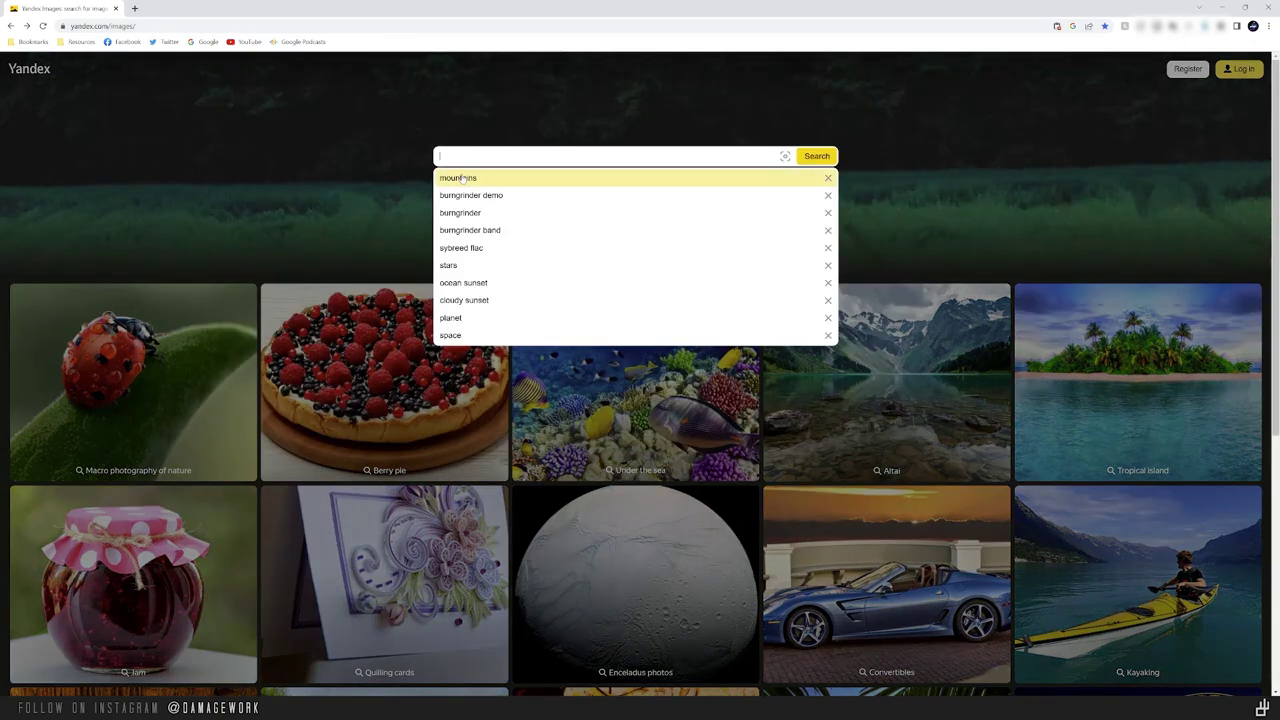
Step: Search Yandex Images for mountains, open the green valley photo and list its available sizes
left_click(461, 177)
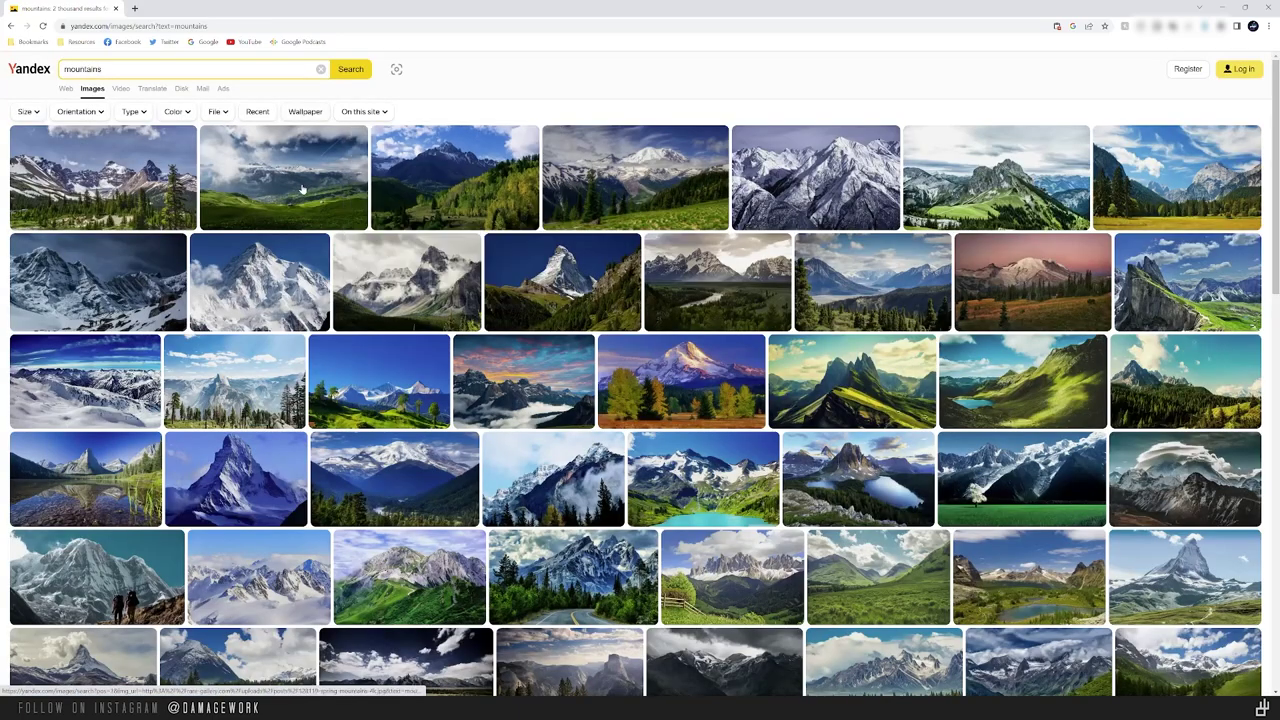
left_click(299, 191)
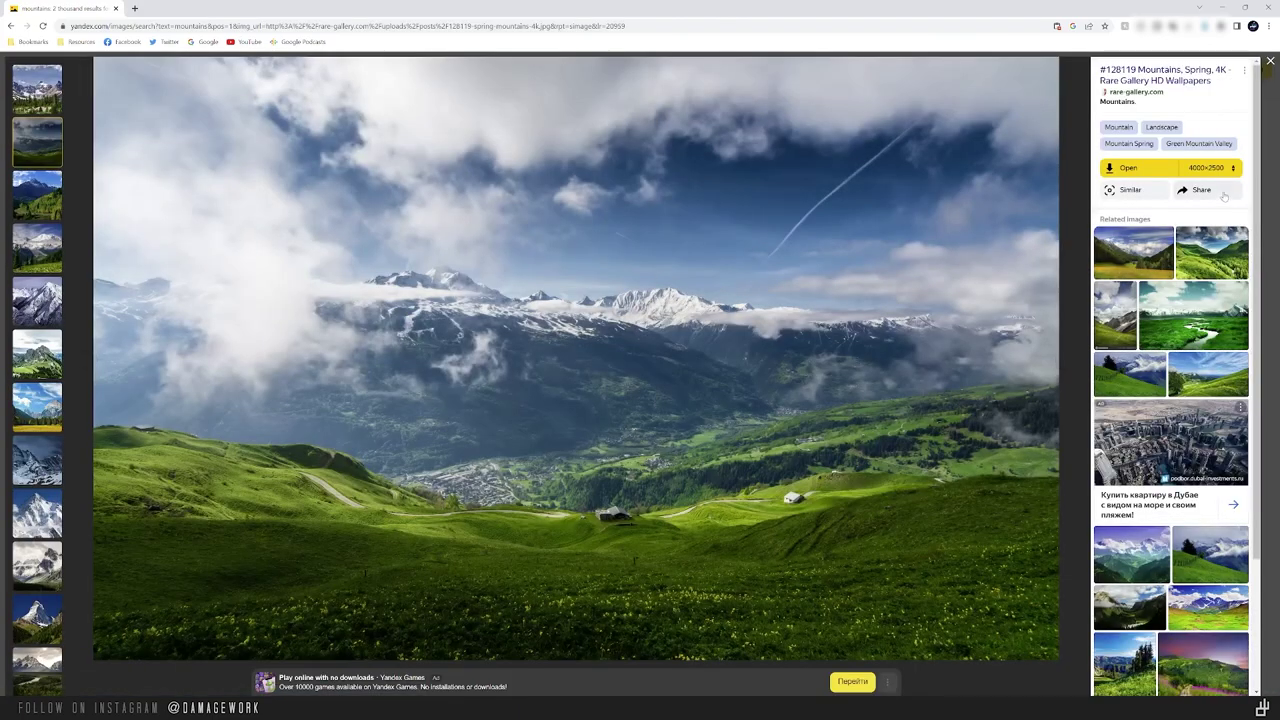
left_click(1179, 195)
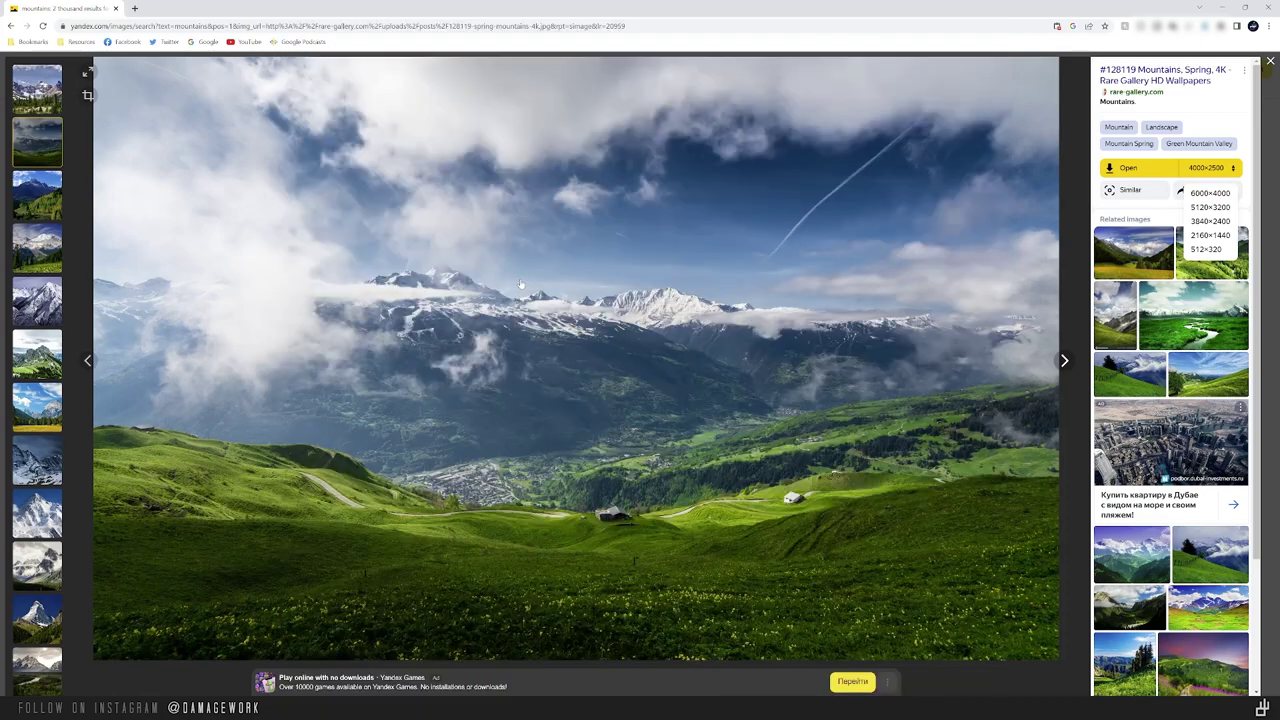
key("Escape")
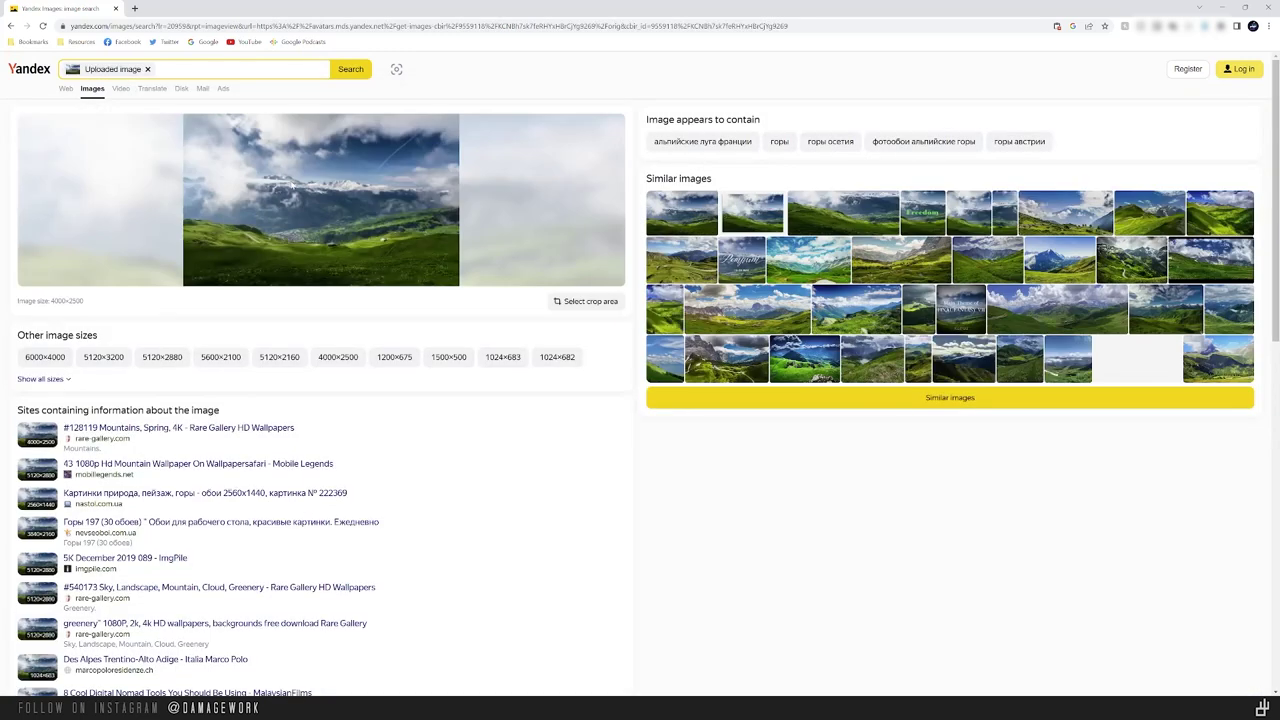
Step: Open the 6000×4000 version of the mountain valley photo in a new tab
left_click(45, 356)
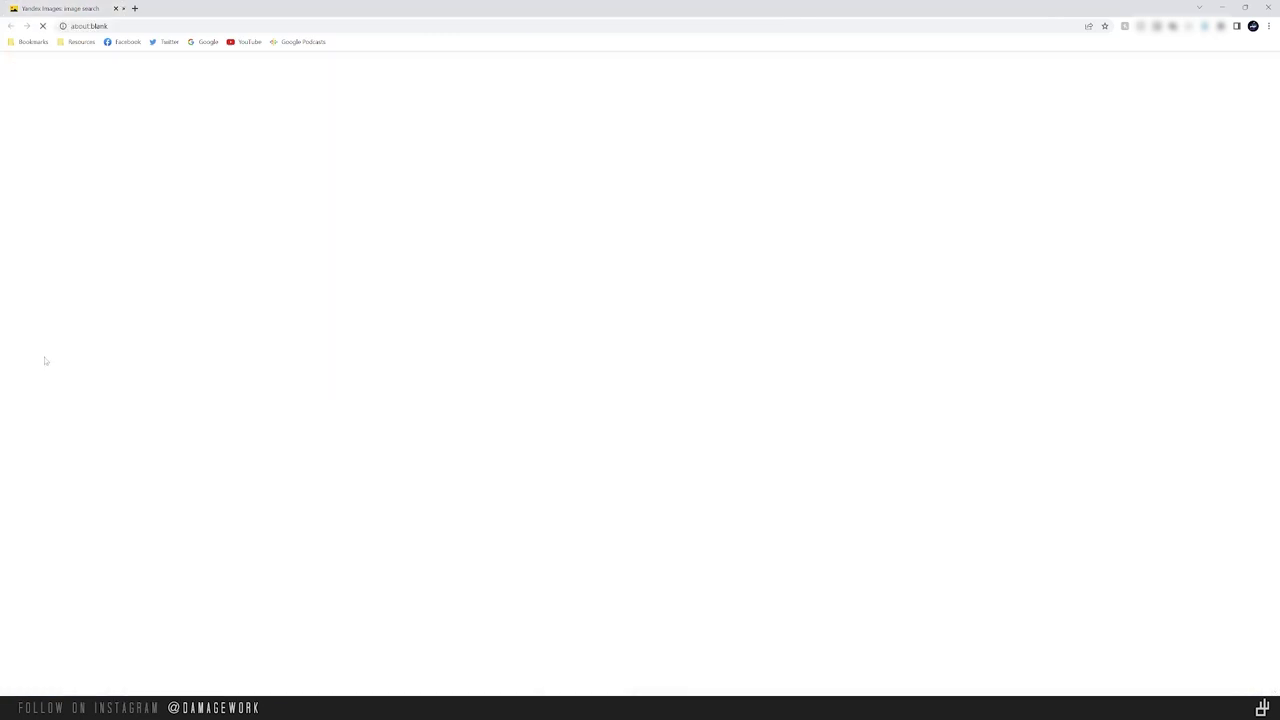